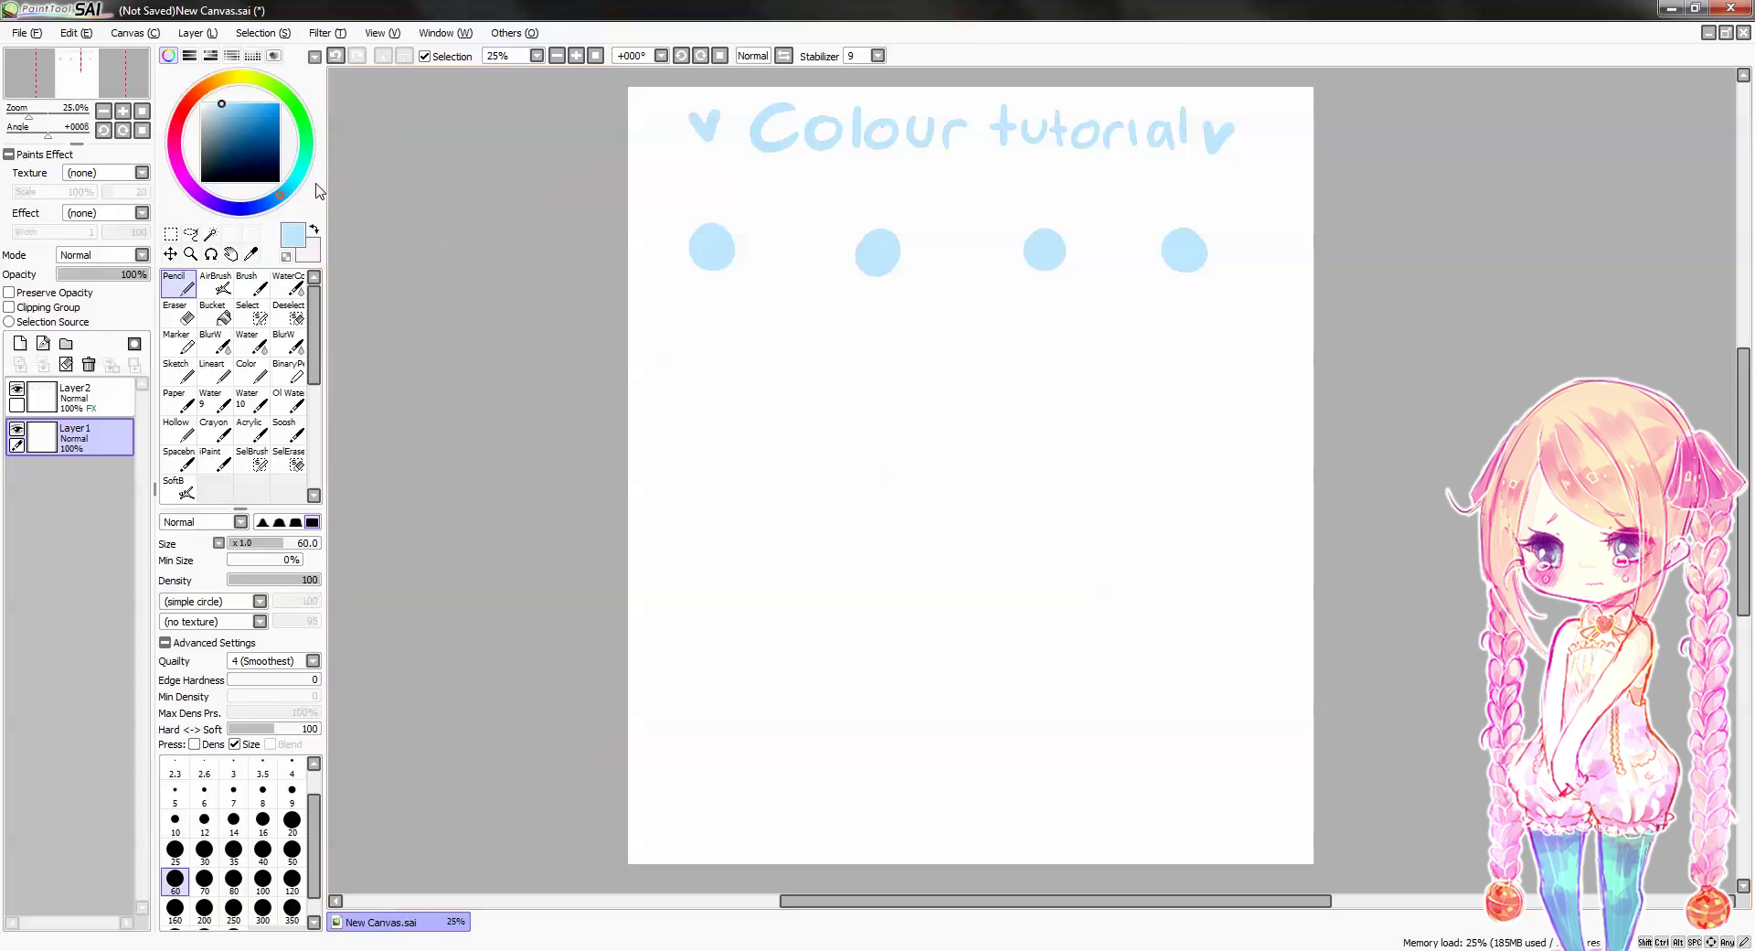
Paint saturated blue, red and pink test dots beneath the first light-blue circle and undo all three
{"action": "mouse_move", "coordinate": [257, 148]}
{"action": "left_mouse_down"}
{"action": "mouse_move", "coordinate": [278, 103]}
{"action": "mouse_move", "coordinate": [310, 104]}
{"action": "left_mouse_up"}
{"action": "left_click_drag", "start_coordinate": [294, 113], "coordinate": [305, 143]}
{"action": "key", "text": "alt"}
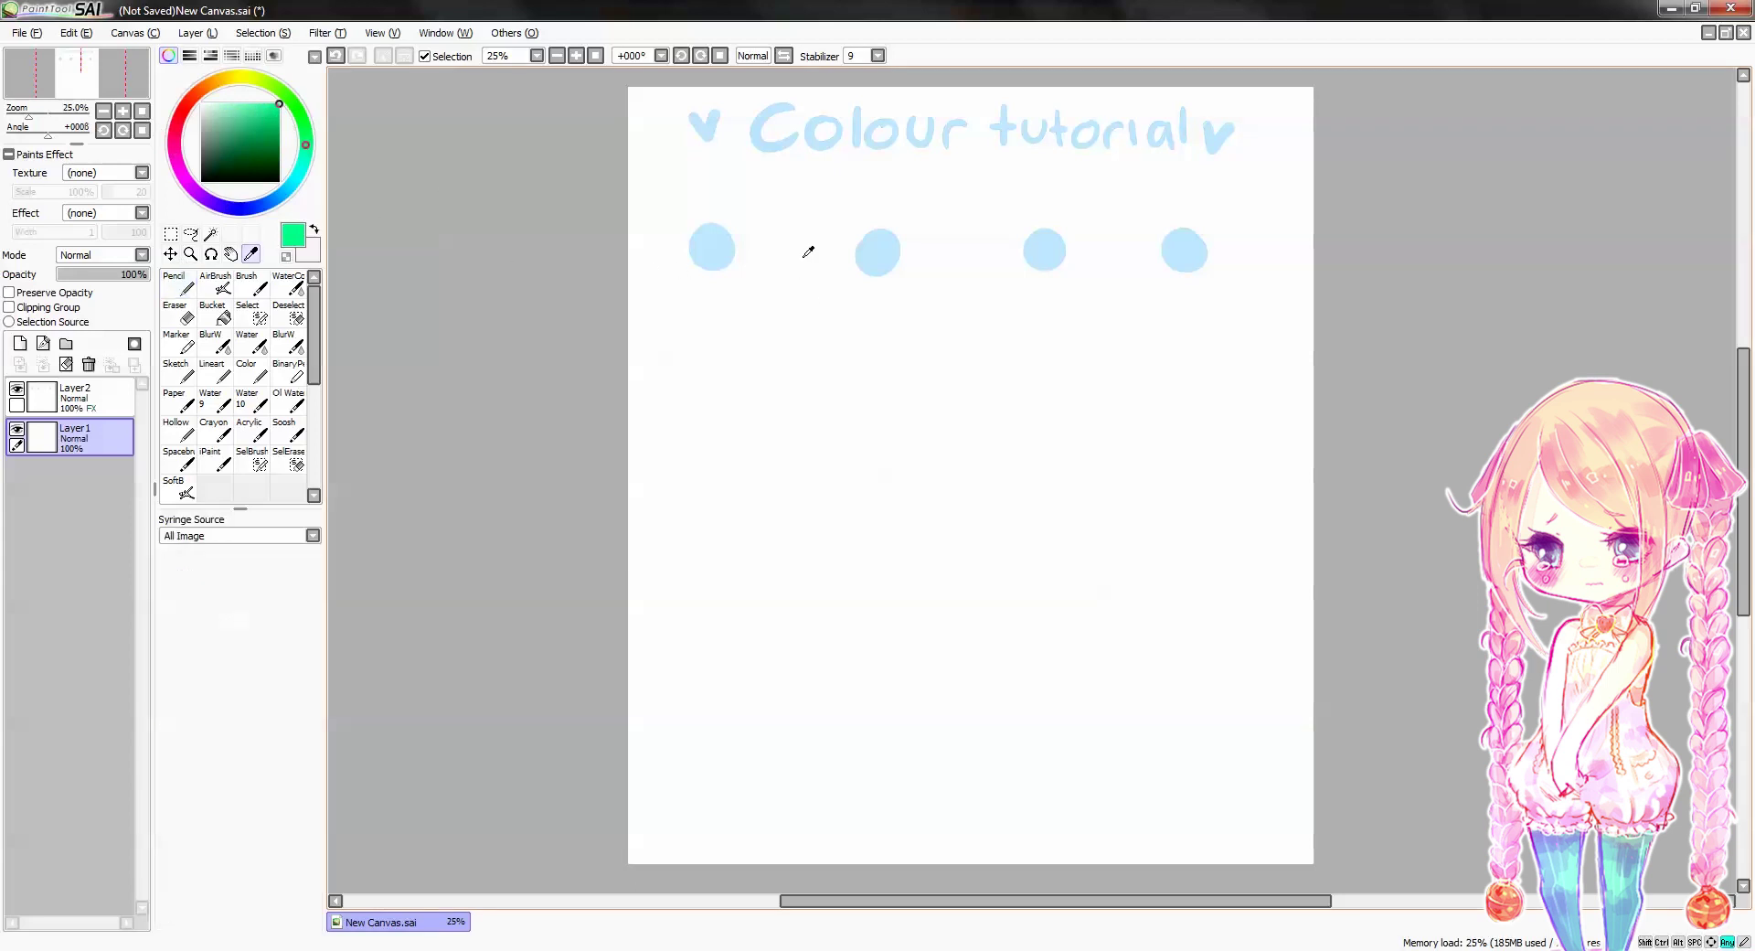
{"action": "left_click", "coordinate": [722, 243]}
{"action": "mouse_move", "coordinate": [719, 303]}
{"action": "left_mouse_down"}
{"action": "mouse_move", "coordinate": [720, 342]}
{"action": "mouse_move", "coordinate": [721, 315]}
{"action": "mouse_move", "coordinate": [695, 309]}
{"action": "mouse_move", "coordinate": [760, 332]}
{"action": "left_mouse_up"}
{"action": "left_click", "coordinate": [177, 121]}
{"action": "left_click", "coordinate": [177, 159]}
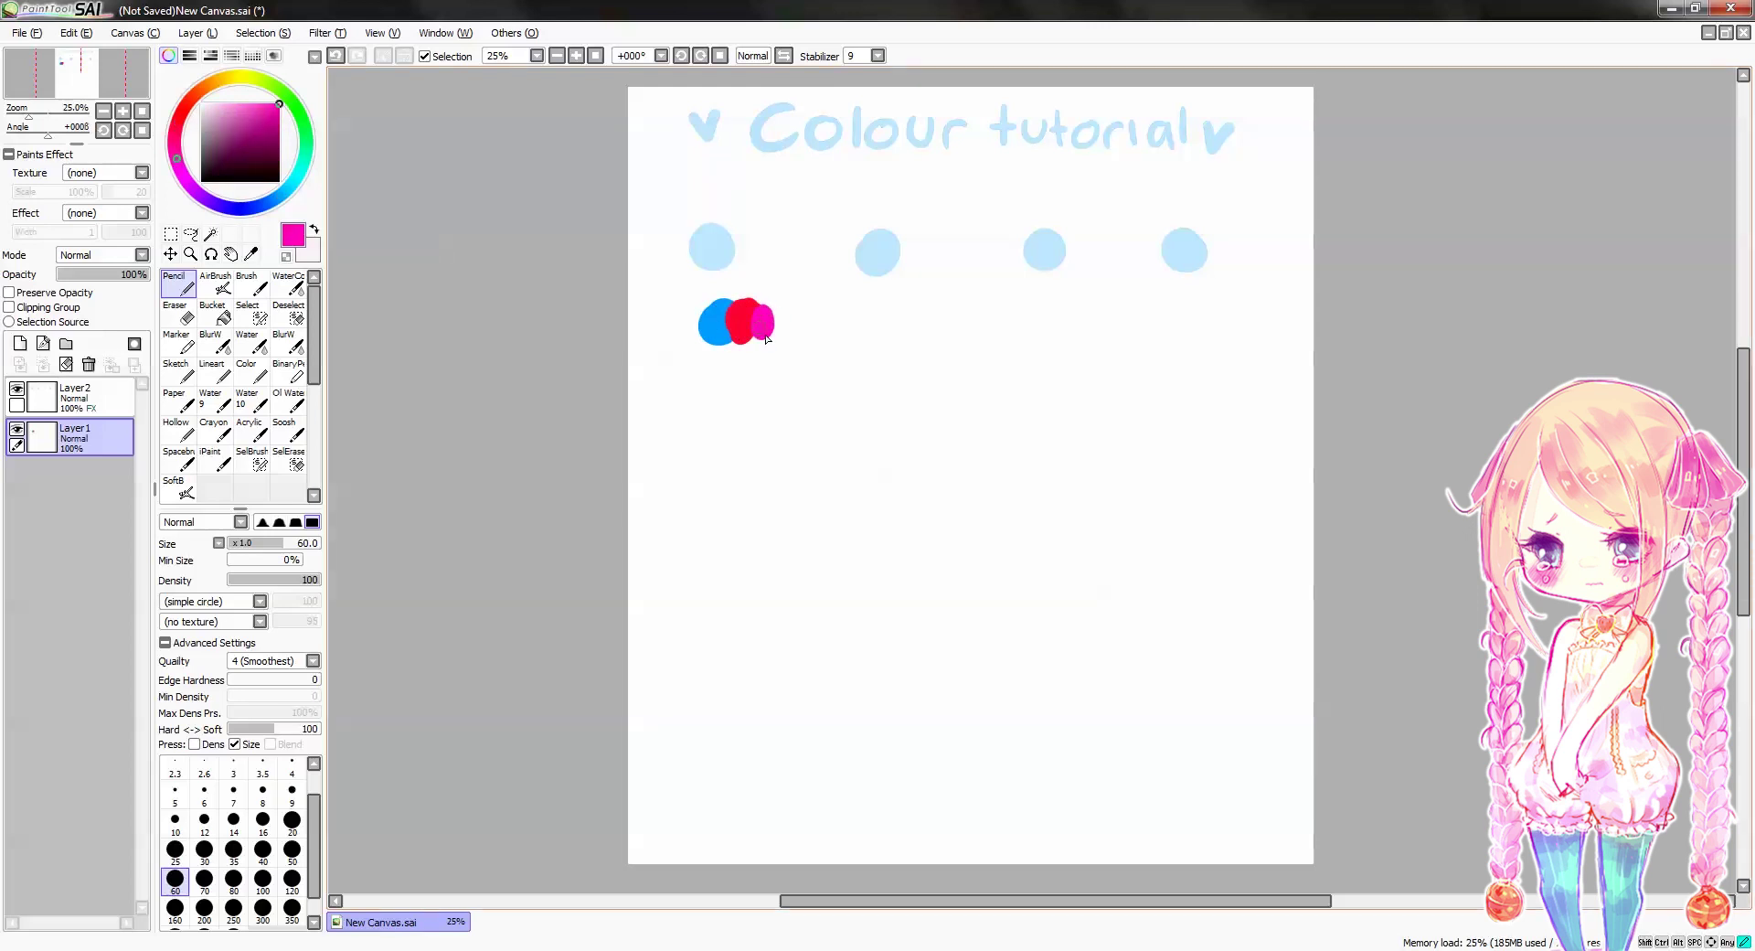
{"action": "key", "text": "ctrl+z"}
{"action": "key", "text": "ctrl+z"}
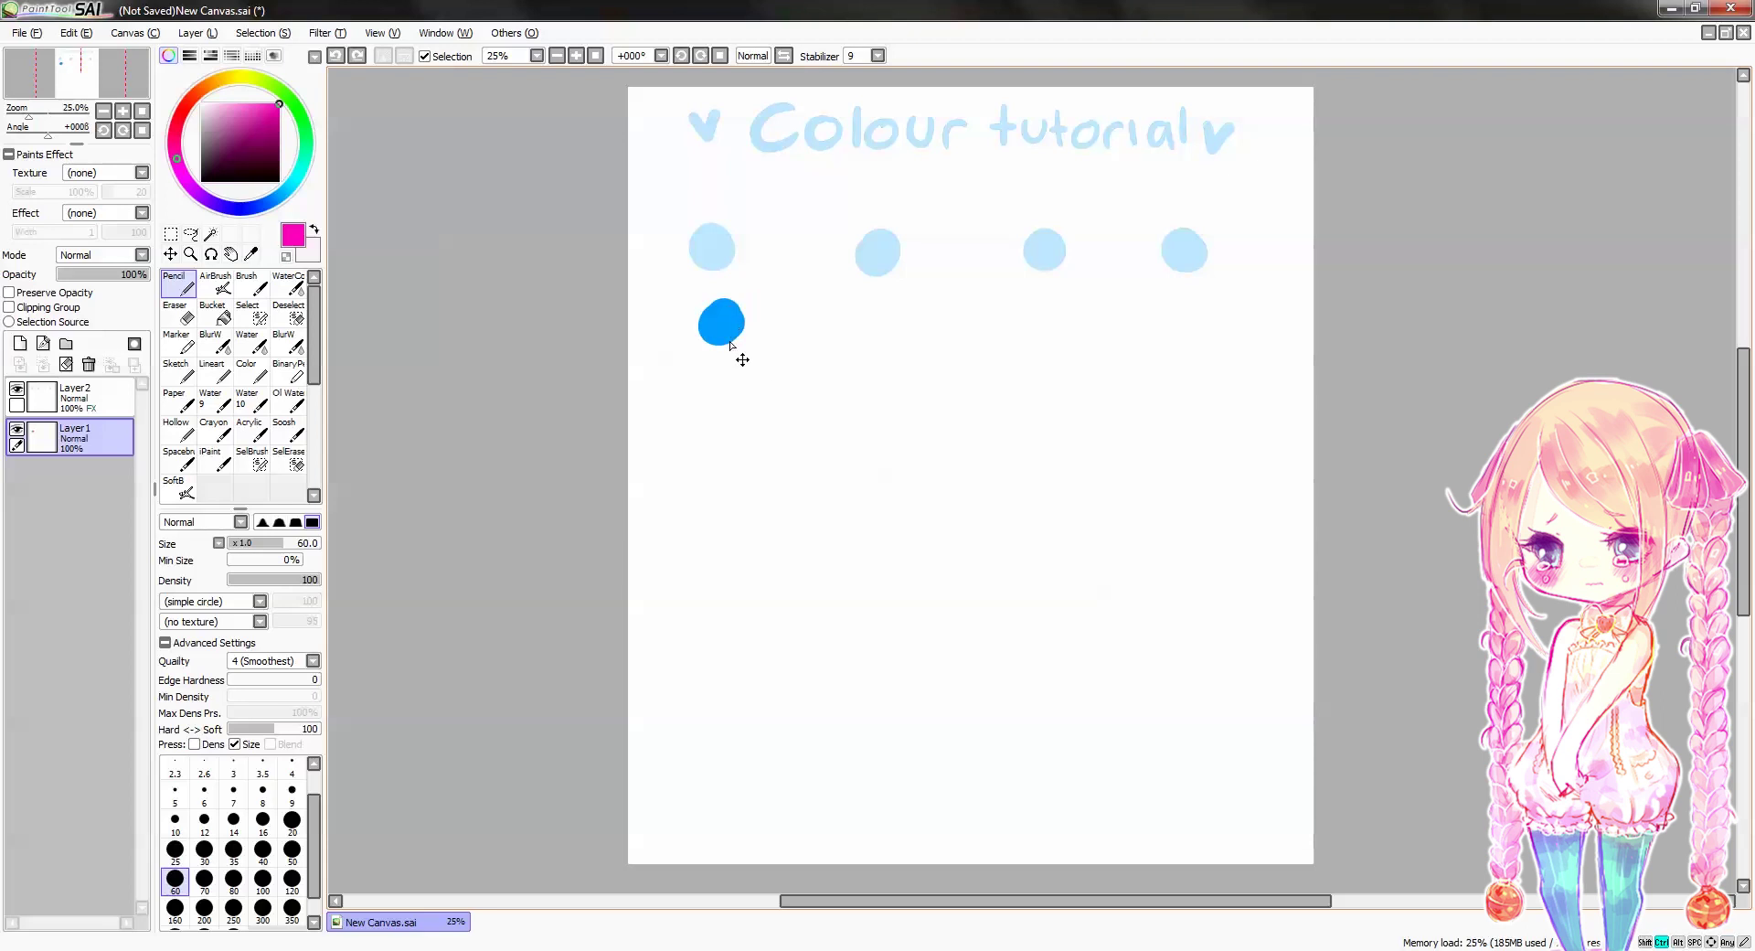
{"action": "key", "text": "ctrl+z"}
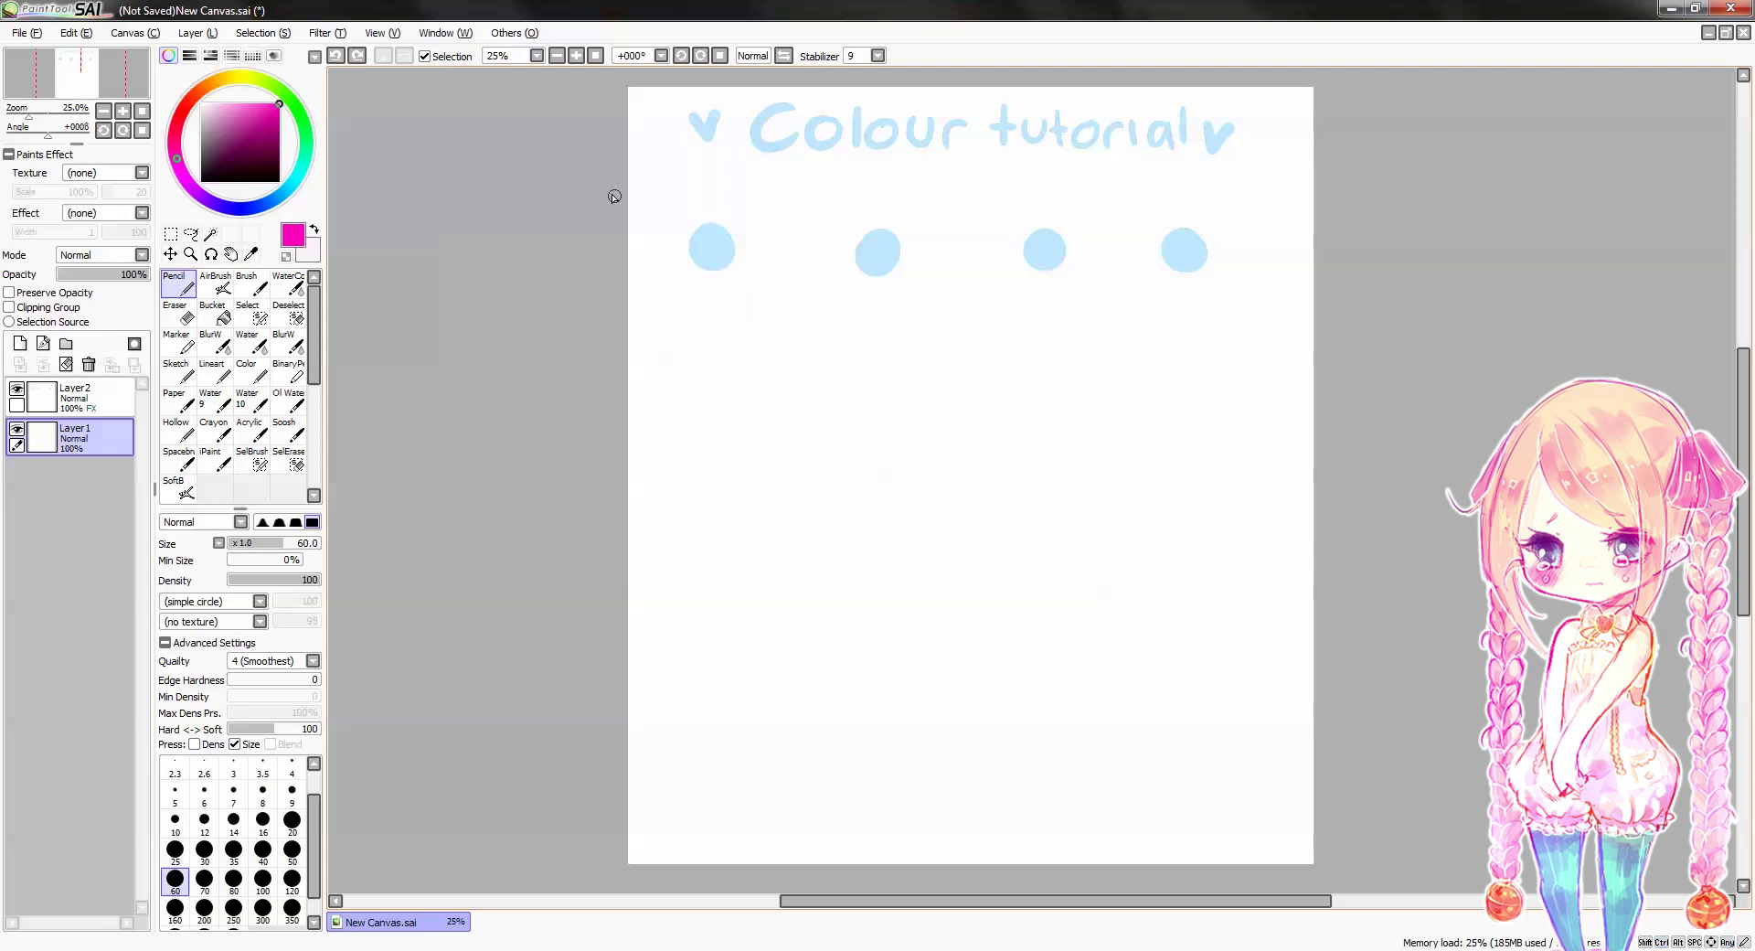
On Layer2, paint three dots descending from the first light-blue circle, each in a progressively darker shade of the same blue
{"action": "left_click", "coordinate": [728, 241], "text": "alt"}
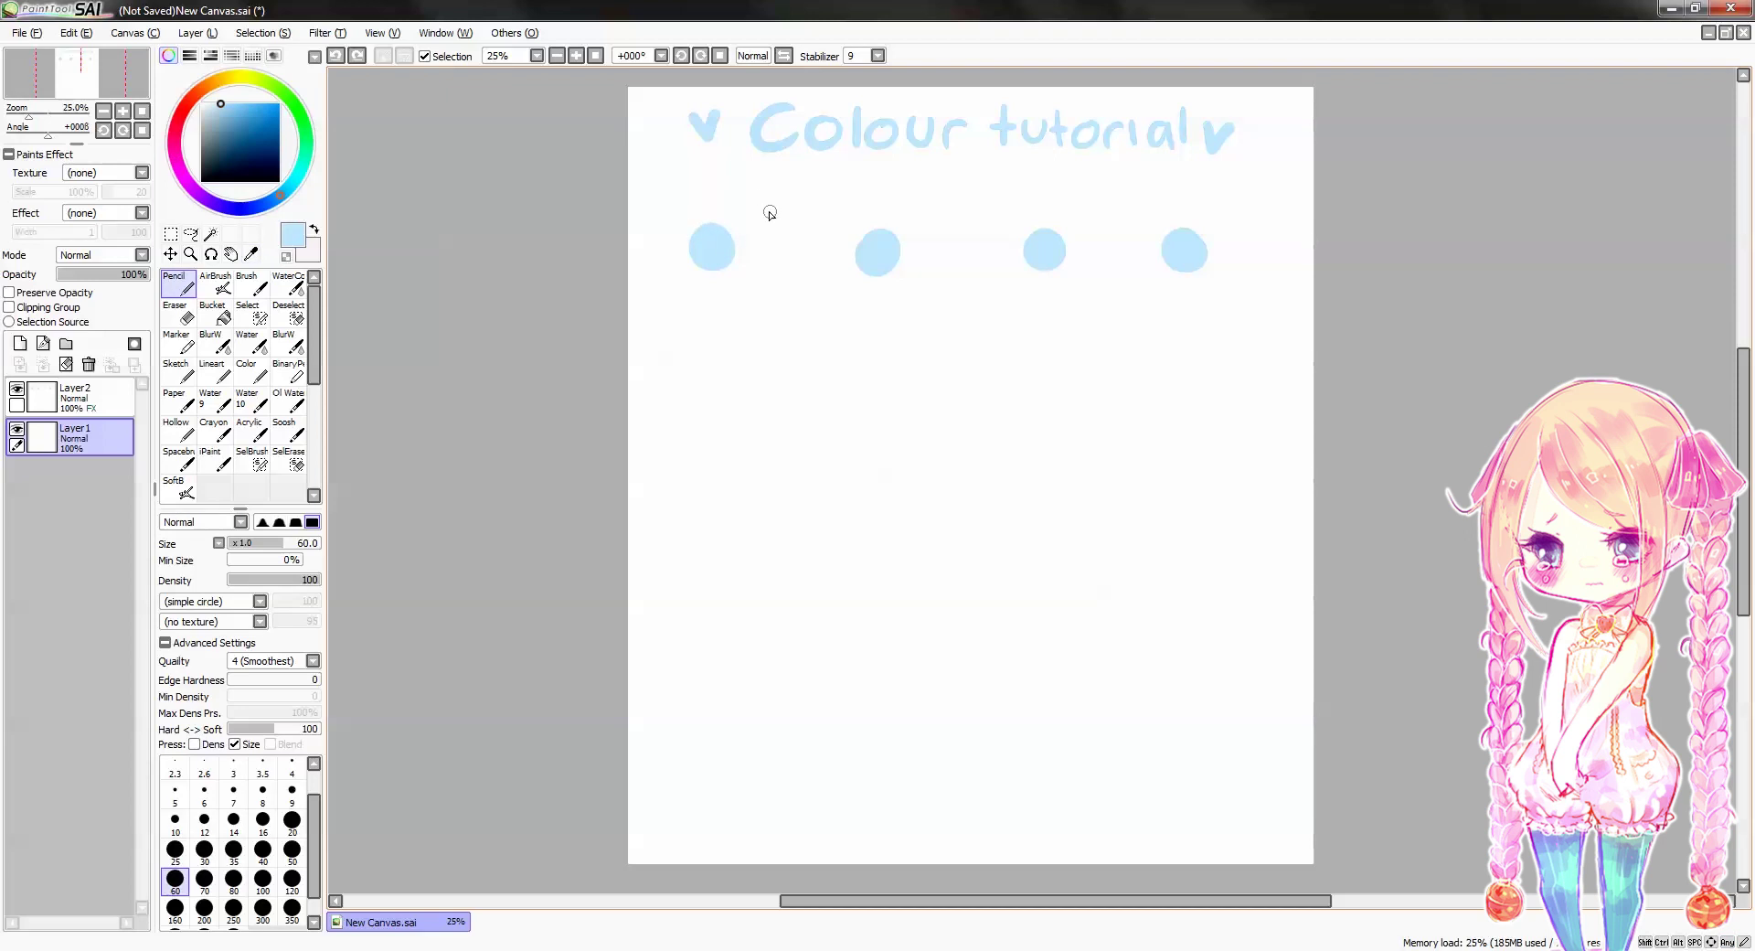
{"action": "left_click_drag", "start_coordinate": [725, 215], "coordinate": [710, 211]}
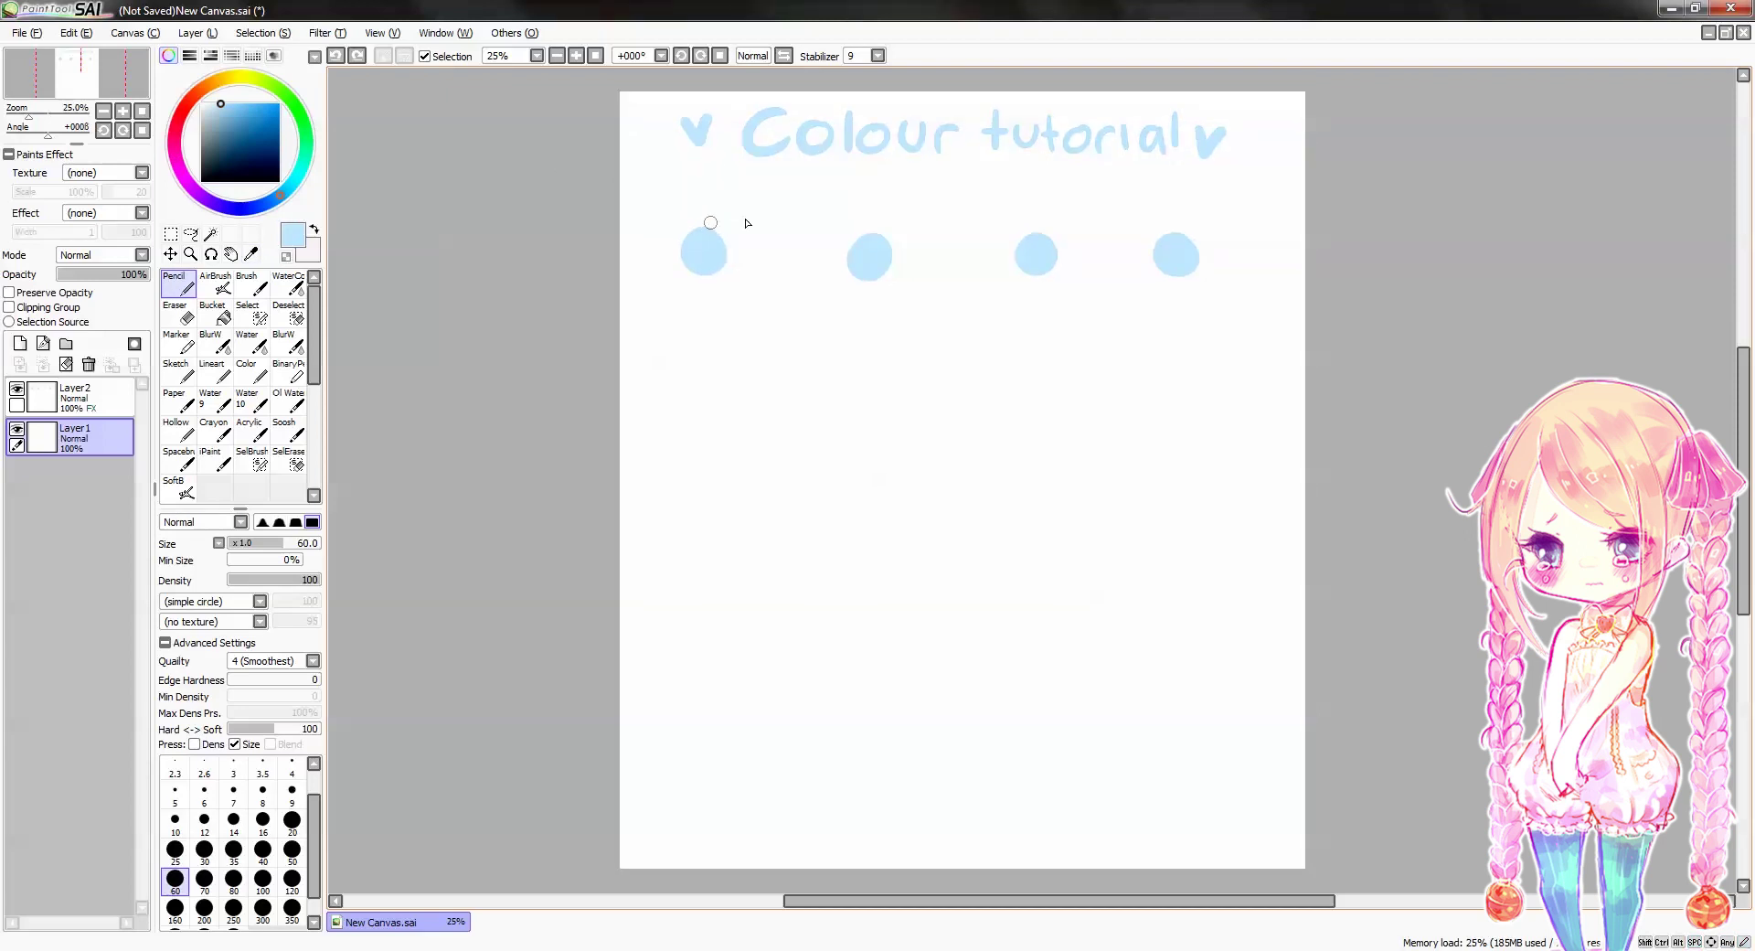
{"action": "scroll", "coordinate": [710, 223], "scroll_direction": "up", "scroll_amount": 1}
{"action": "left_click_drag", "start_coordinate": [811, 188], "coordinate": [766, 219]}
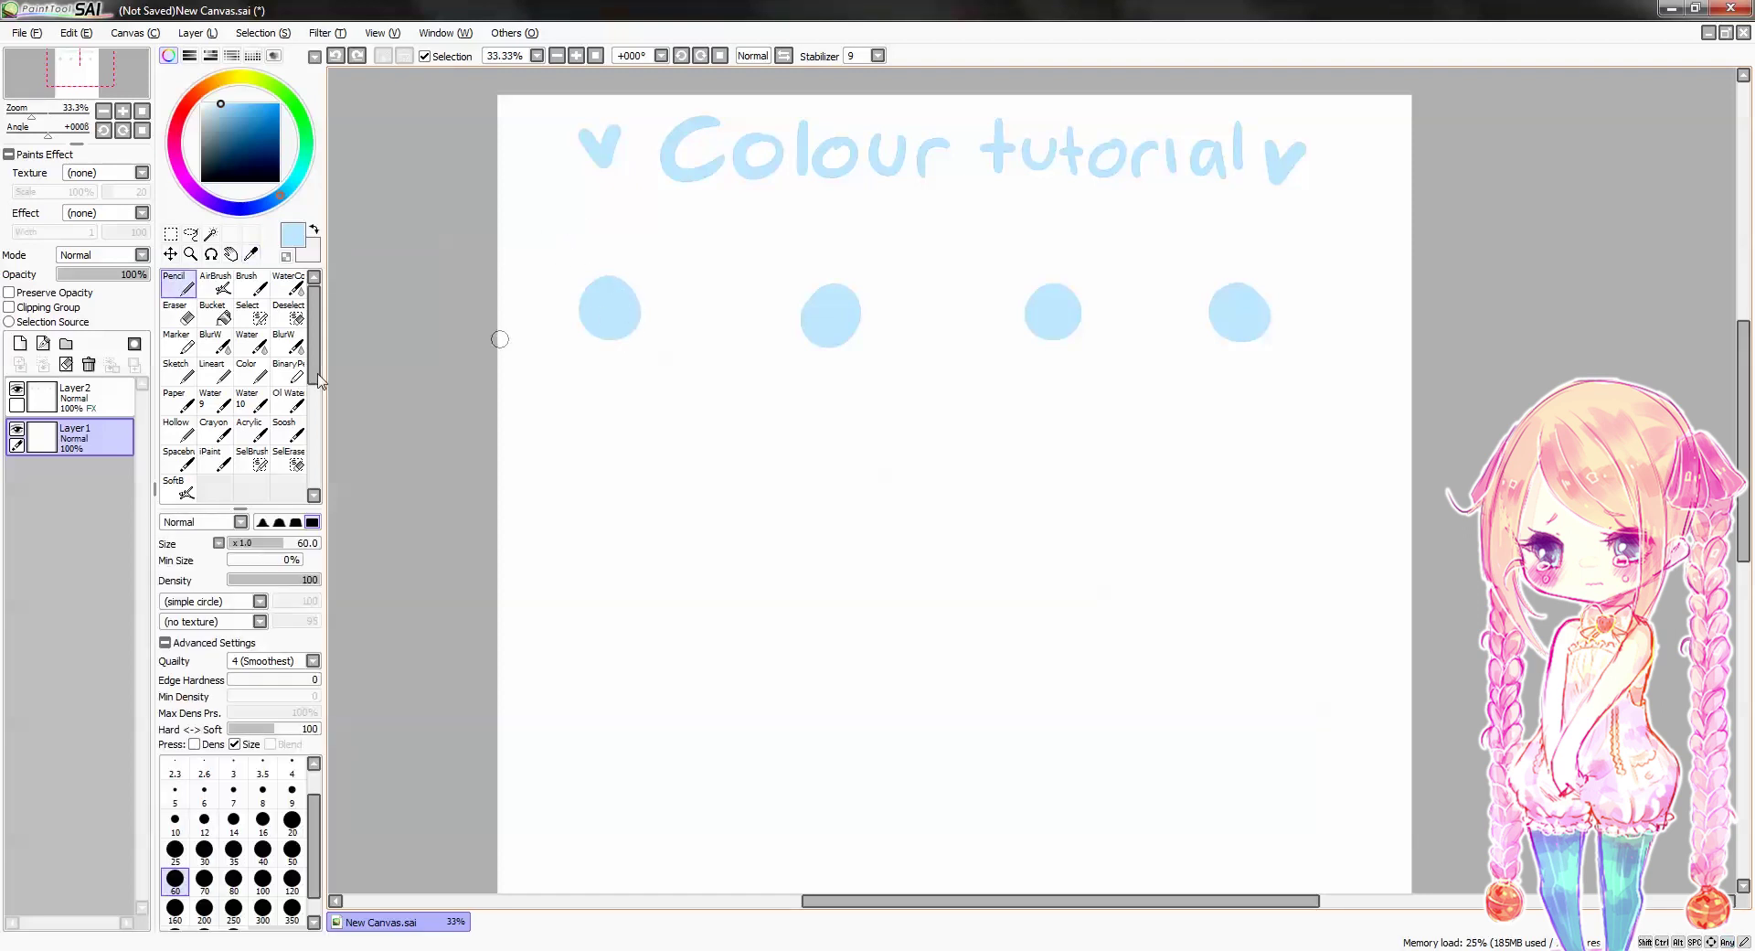
{"action": "left_click", "coordinate": [78, 398]}
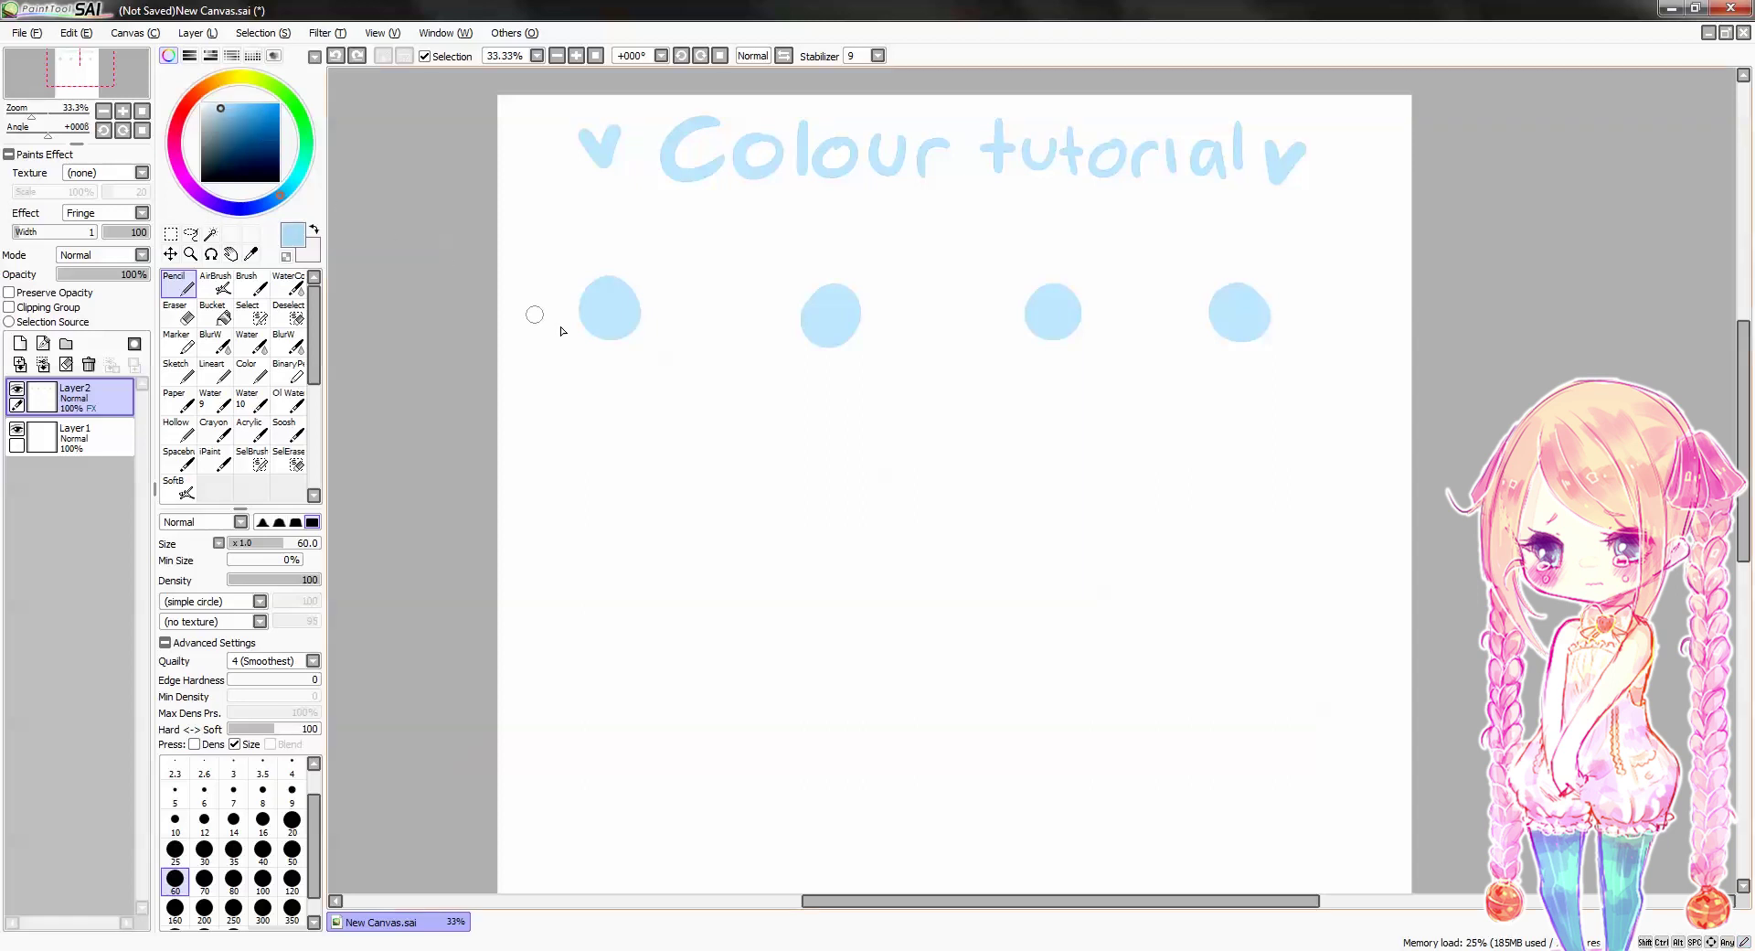
{"action": "left_click_drag", "start_coordinate": [596, 338], "coordinate": [607, 333]}
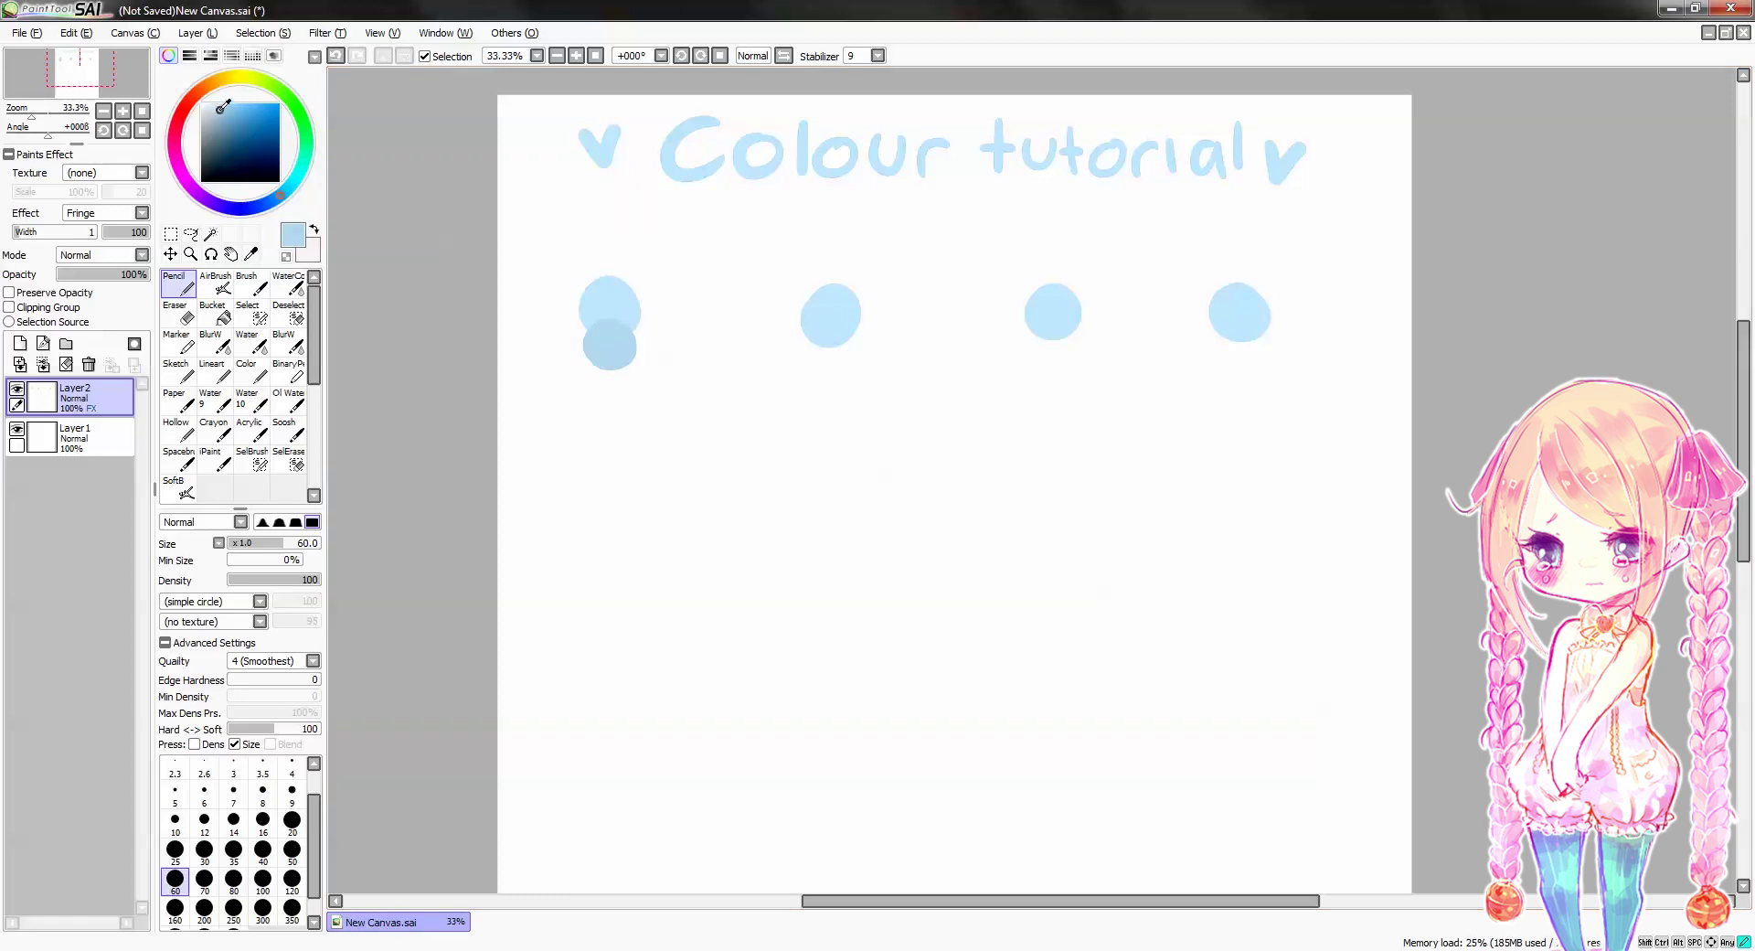
{"action": "left_click_drag", "start_coordinate": [600, 371], "coordinate": [602, 401]}
{"action": "left_click", "coordinate": [222, 116]}
{"action": "scroll", "coordinate": [501, 293], "scroll_direction": "left", "scroll_amount": 1}
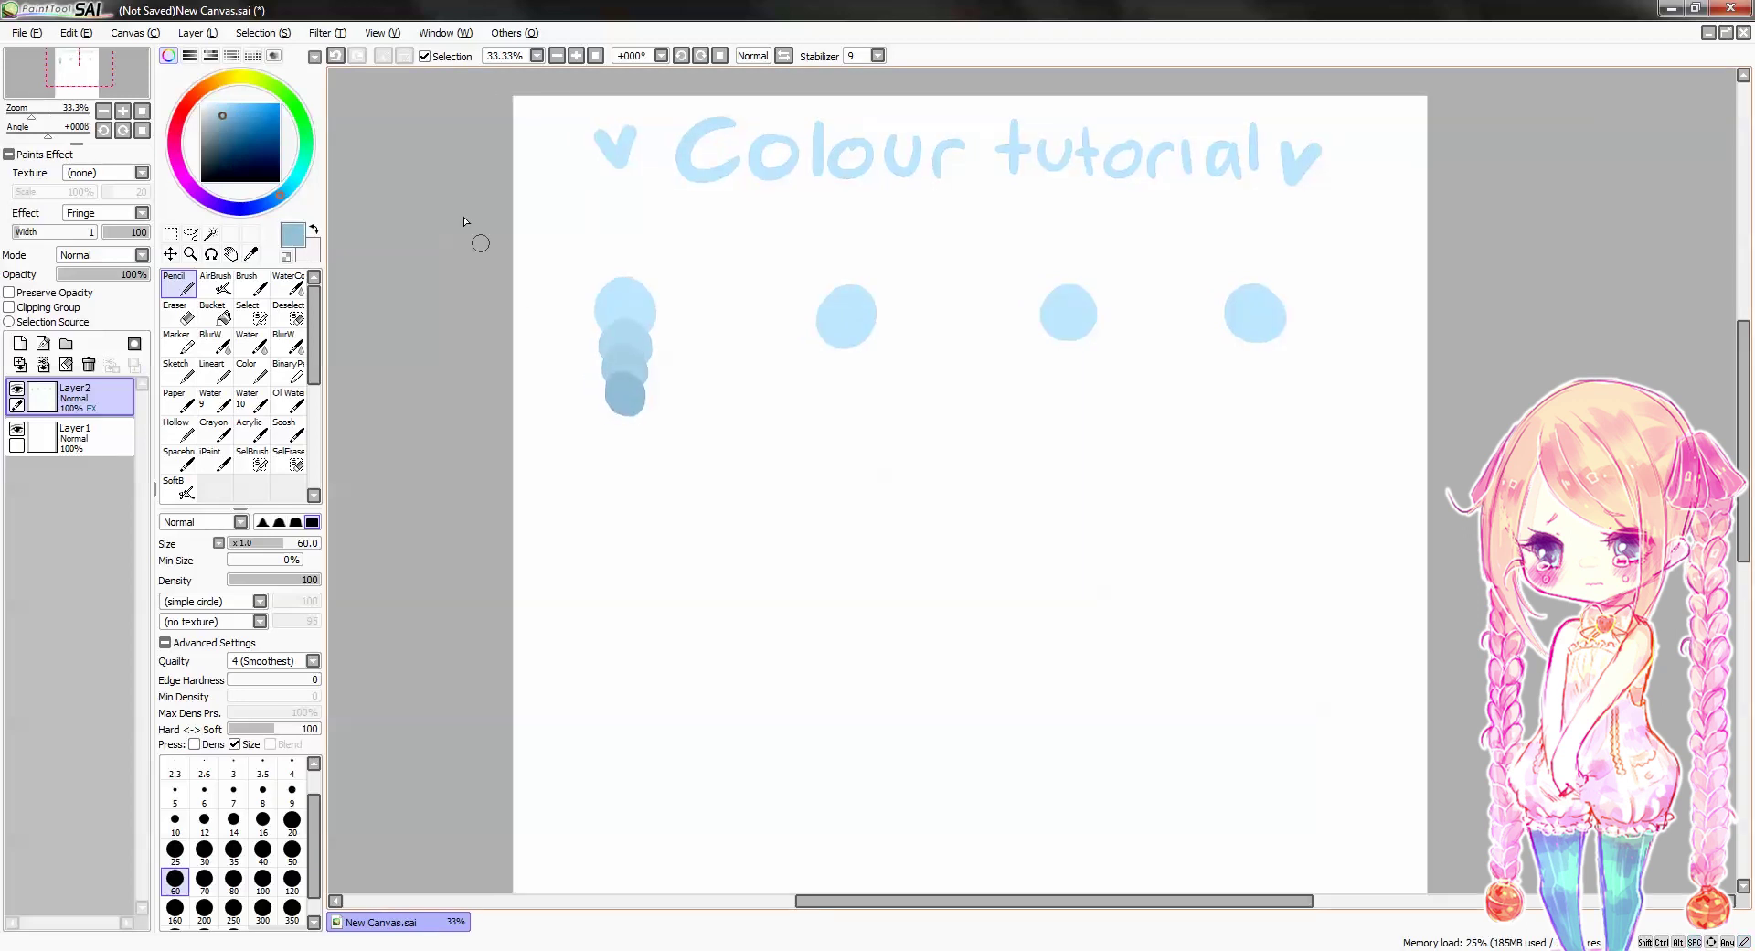
Sample the first circle's light blue and paint three dots extending to its right, each more saturated in the same hue
{"action": "left_click", "coordinate": [626, 290], "text": "alt"}
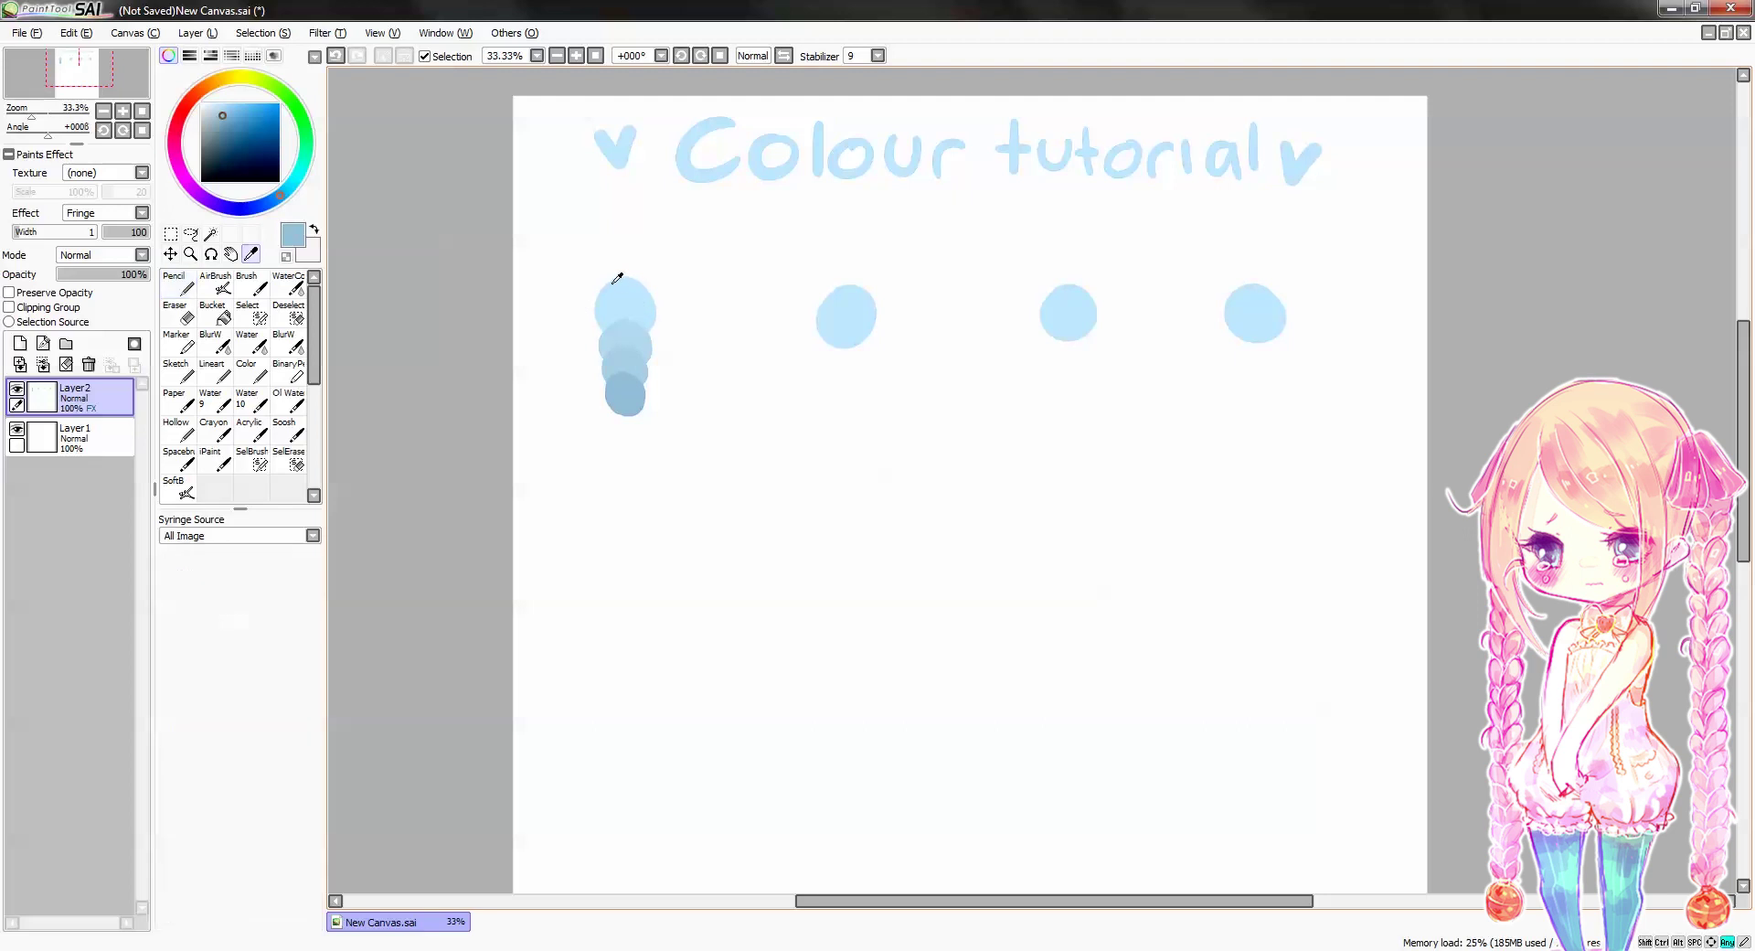
{"action": "left_click", "coordinate": [224, 103]}
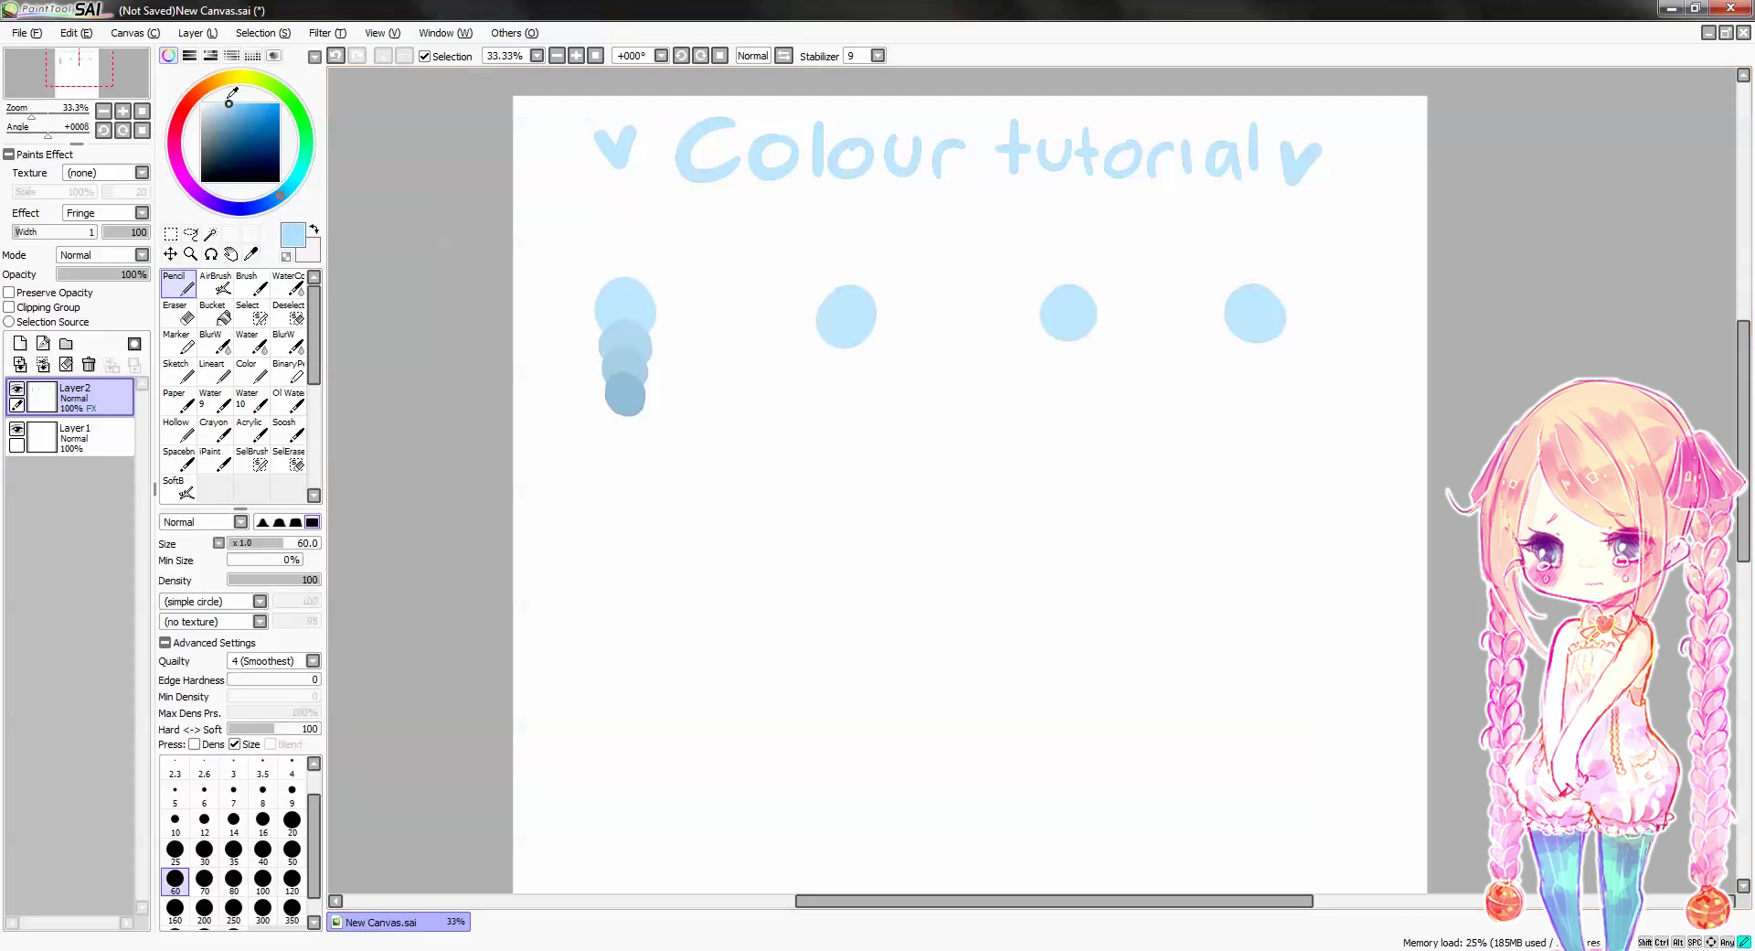
{"action": "left_click", "coordinate": [656, 304]}
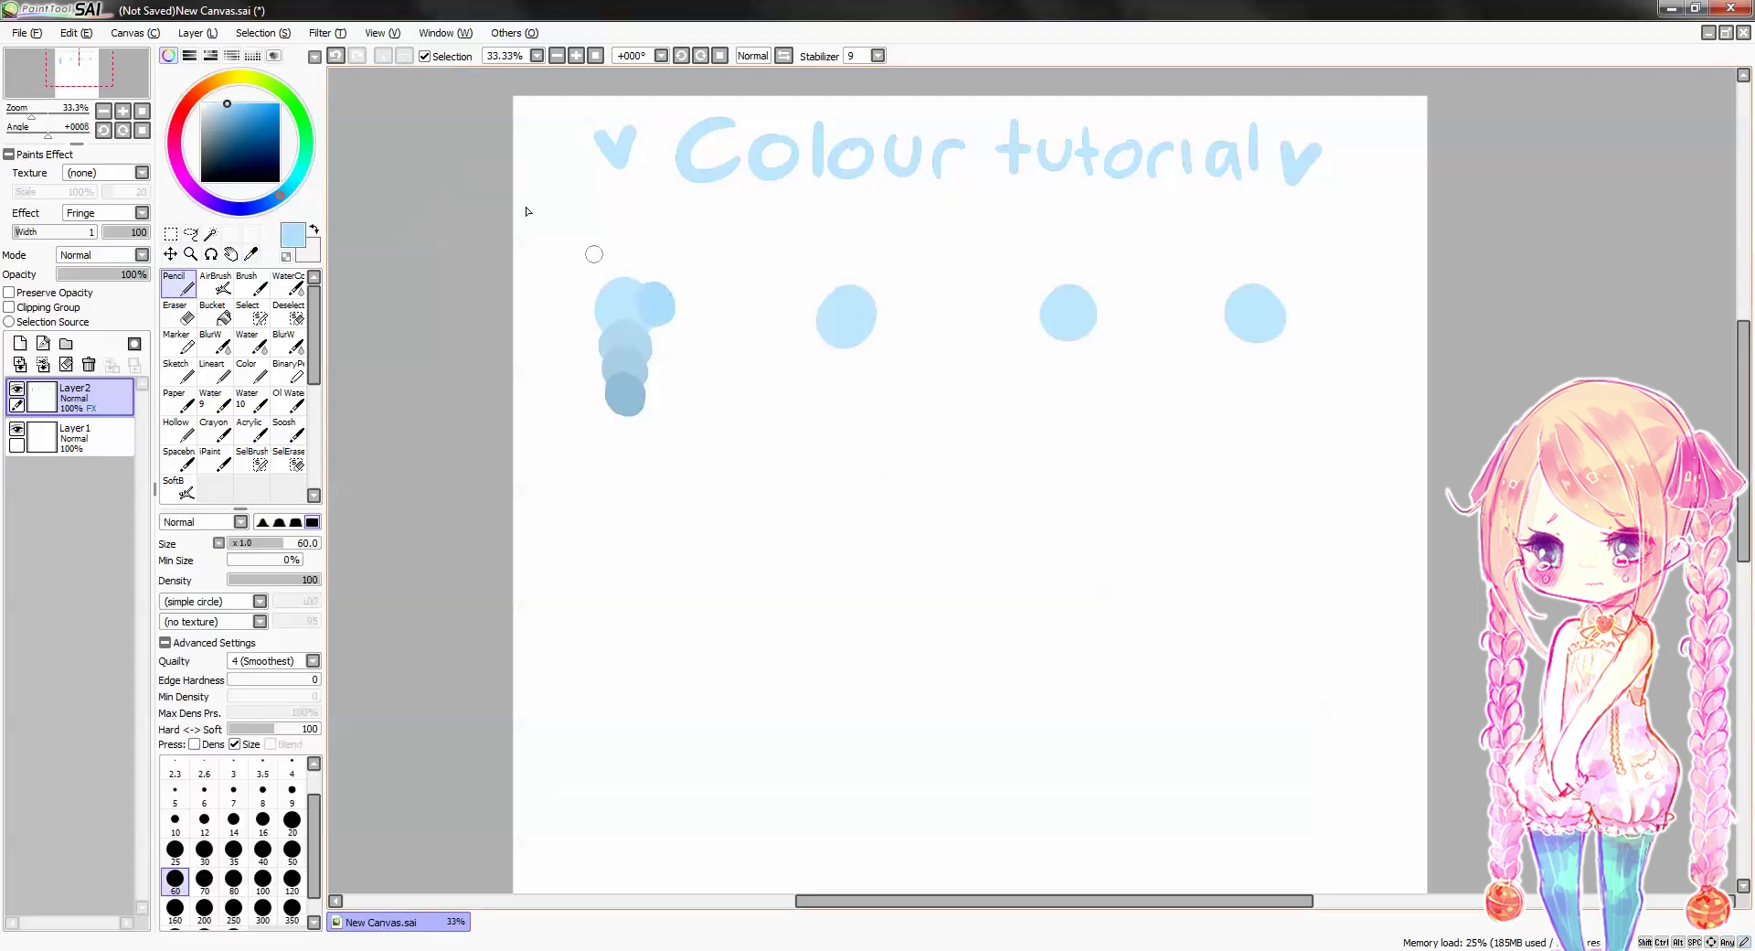
{"action": "left_click", "coordinate": [234, 103]}
{"action": "left_click", "coordinate": [677, 303]}
{"action": "left_click", "coordinate": [244, 103]}
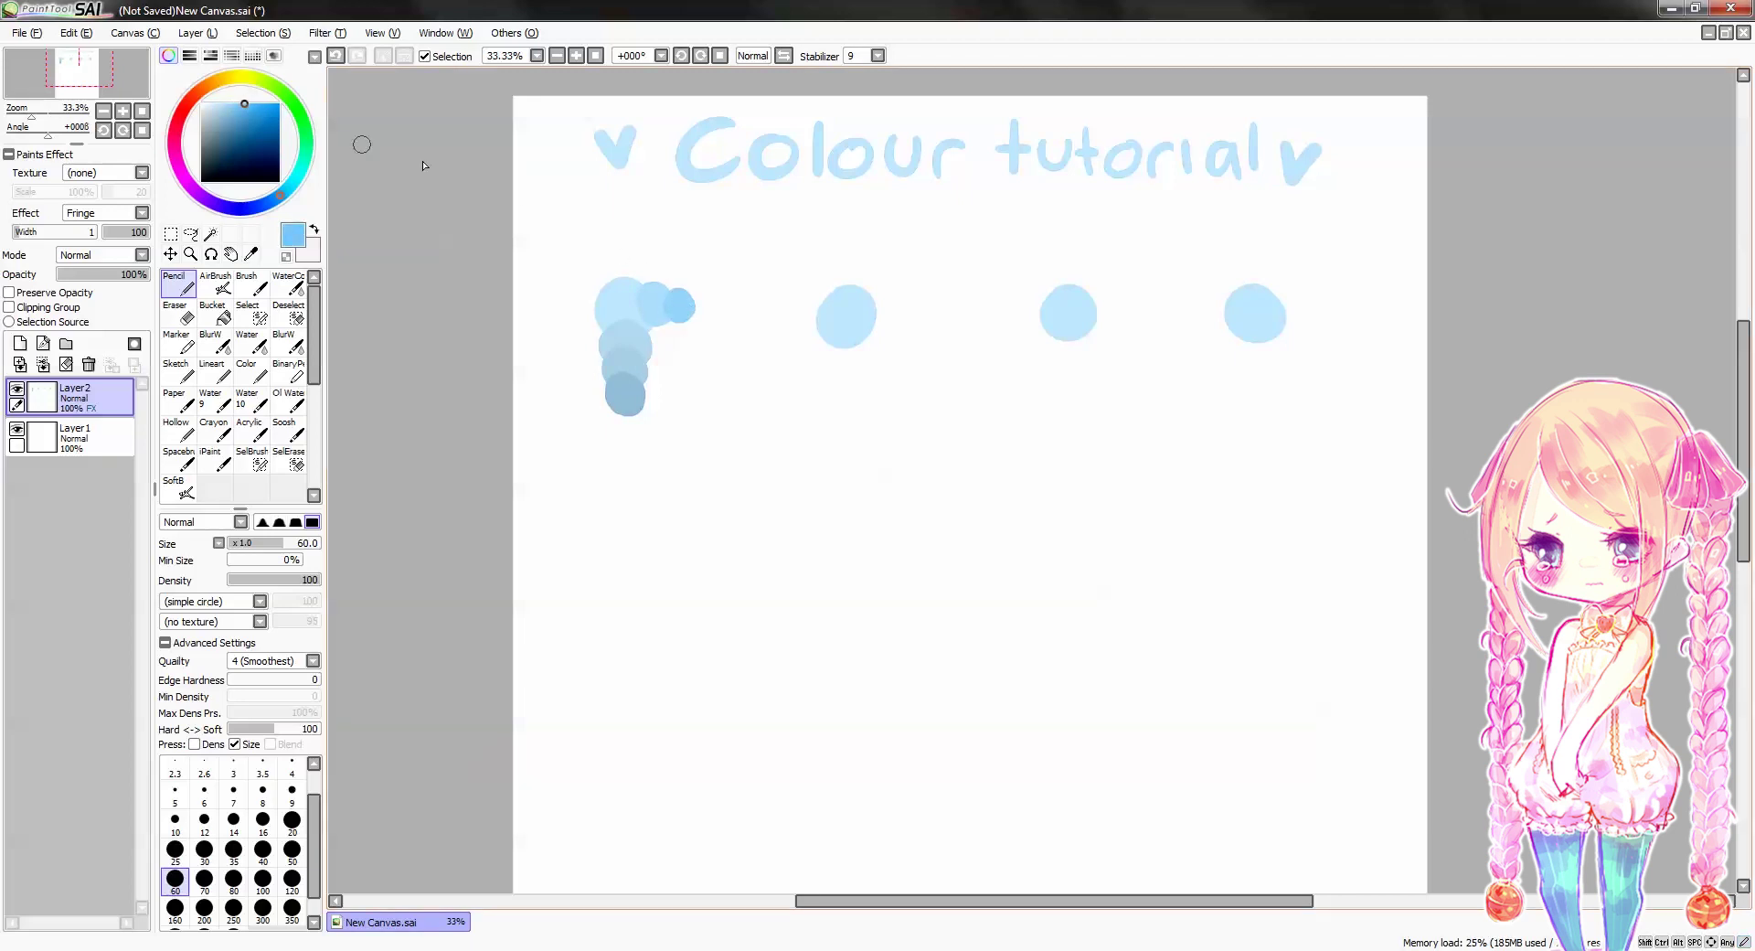
{"action": "left_click", "coordinate": [678, 304]}
{"action": "left_click", "coordinate": [703, 304]}
{"action": "left_click_drag", "start_coordinate": [800, 371], "coordinate": [786, 362]}
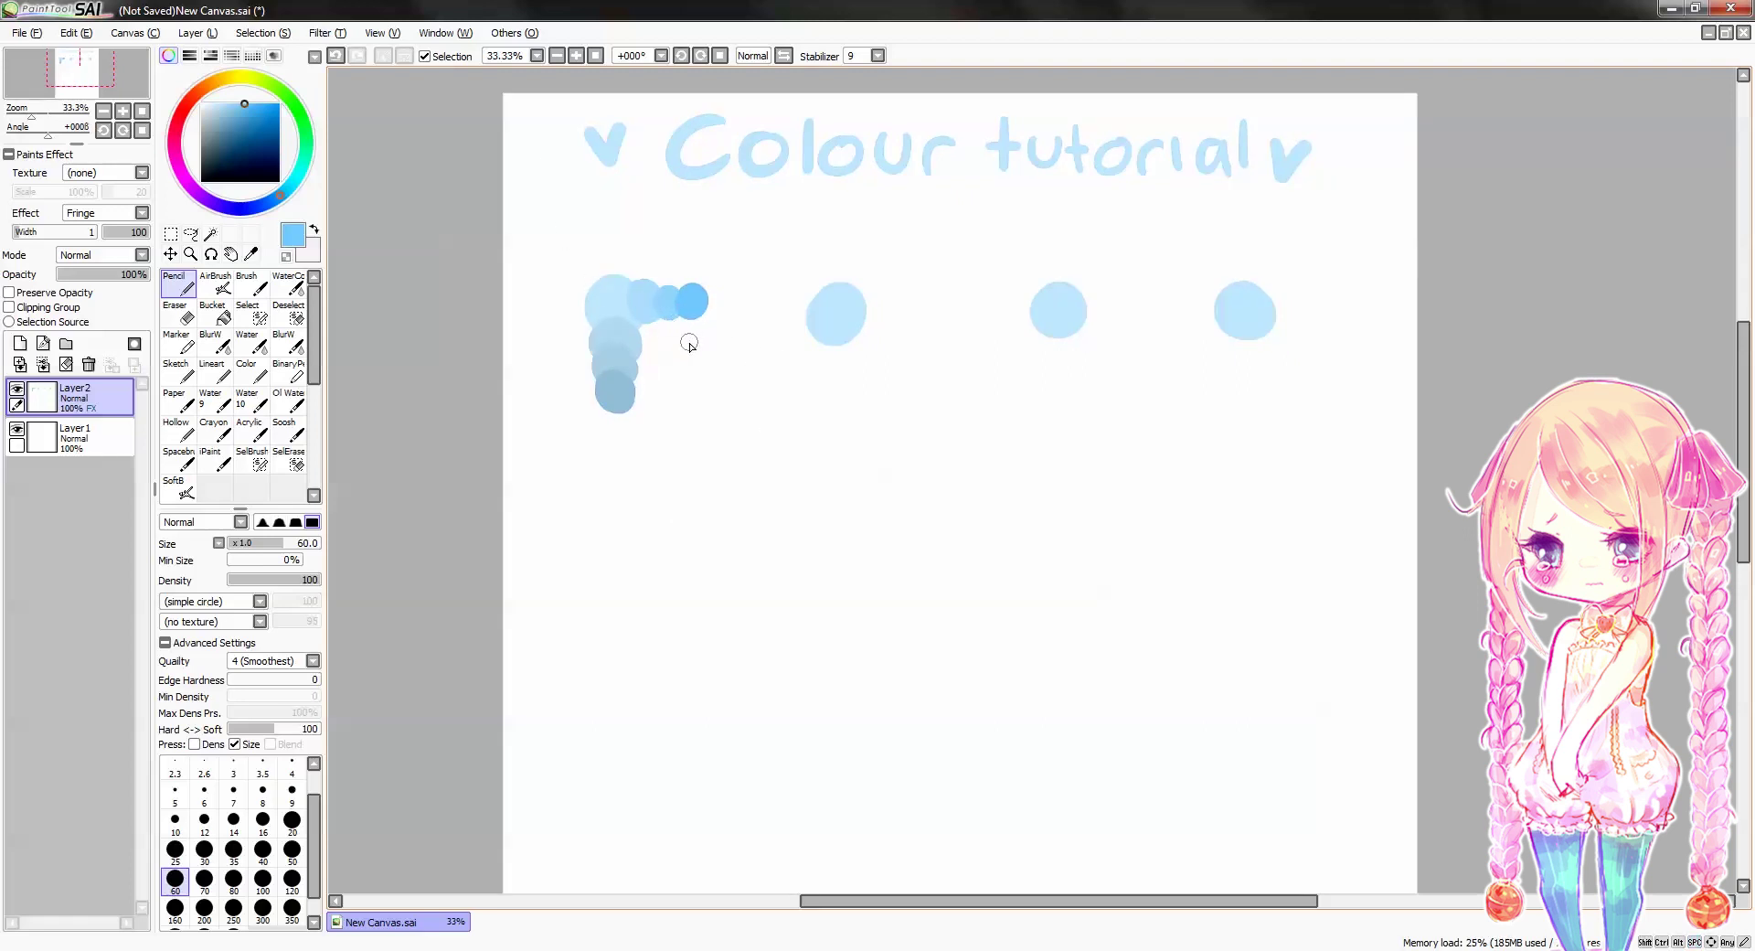
Sample the light-blue colour from the second circle
{"action": "key", "text": "alt"}
{"action": "left_click", "coordinate": [851, 300]}
Sketch a rough folded shape in light blue below the row of circles and undo the strokes
{"action": "mouse_move", "coordinate": [634, 247]}
{"action": "left_mouse_down"}
{"action": "mouse_move", "coordinate": [736, 246]}
{"action": "mouse_move", "coordinate": [599, 247]}
{"action": "mouse_move", "coordinate": [641, 238]}
{"action": "mouse_move", "coordinate": [546, 406]}
{"action": "mouse_move", "coordinate": [685, 248]}
{"action": "mouse_move", "coordinate": [631, 240]}
{"action": "left_mouse_up"}
{"action": "key", "text": "ctrl+z"}
{"action": "key", "text": "ctrl+z"}
{"action": "mouse_move", "coordinate": [901, 405]}
{"action": "left_mouse_down"}
{"action": "mouse_move", "coordinate": [680, 574]}
{"action": "mouse_move", "coordinate": [1040, 646]}
{"action": "mouse_move", "coordinate": [925, 464]}
{"action": "left_mouse_up"}
{"action": "mouse_move", "coordinate": [855, 693]}
{"action": "left_mouse_down"}
{"action": "mouse_move", "coordinate": [926, 622]}
{"action": "mouse_move", "coordinate": [901, 482]}
{"action": "left_mouse_up"}
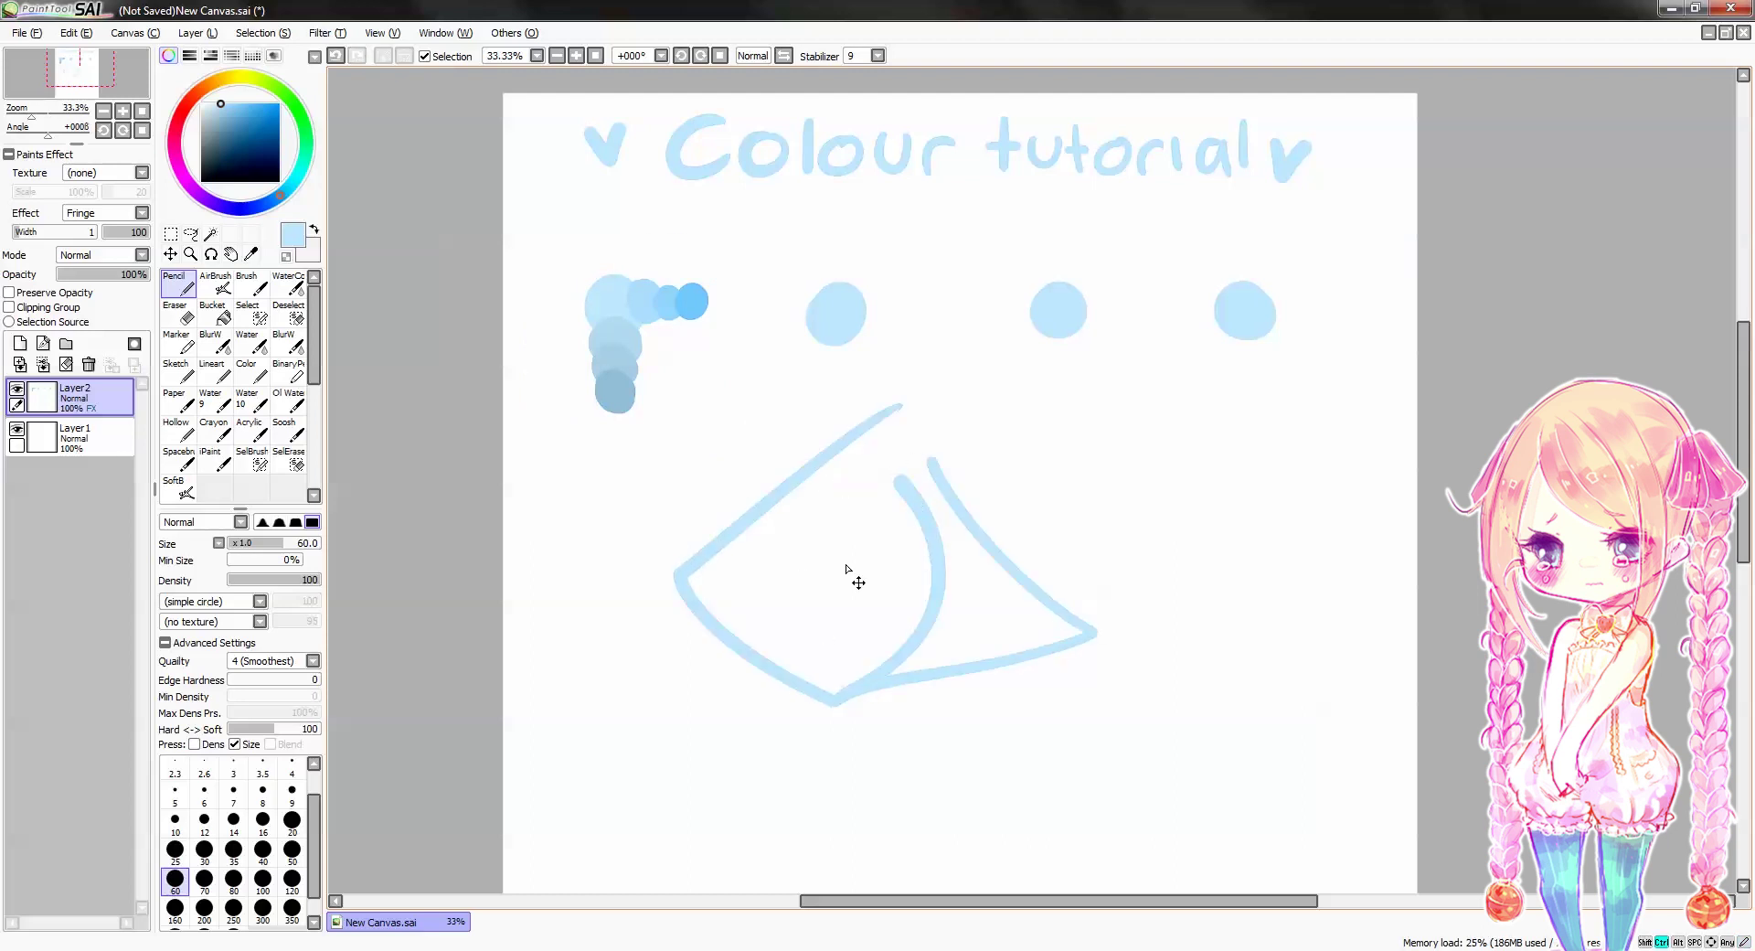
{"action": "key", "text": "ctrl+z"}
{"action": "key", "text": "ctrl+z"}
Paint four dots descending from the second circle, shifting the hue step by step from light blue to purple
{"action": "left_click_drag", "start_coordinate": [866, 363], "coordinate": [835, 396]}
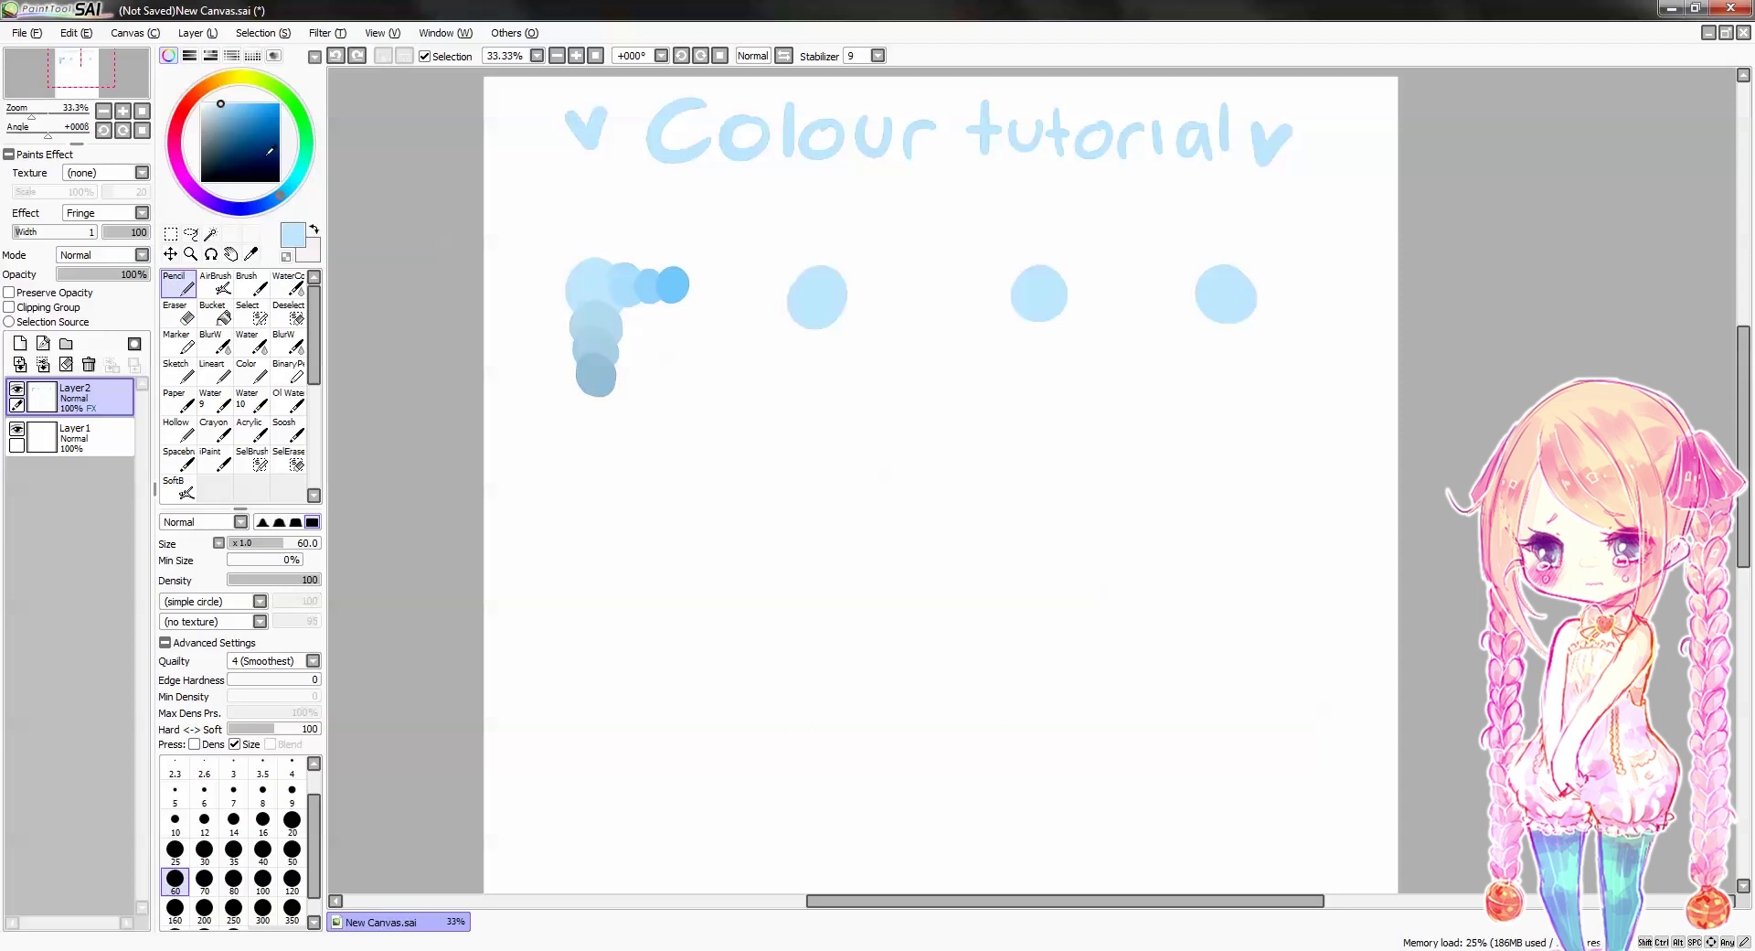
{"action": "left_click_drag", "start_coordinate": [280, 200], "coordinate": [277, 206]}
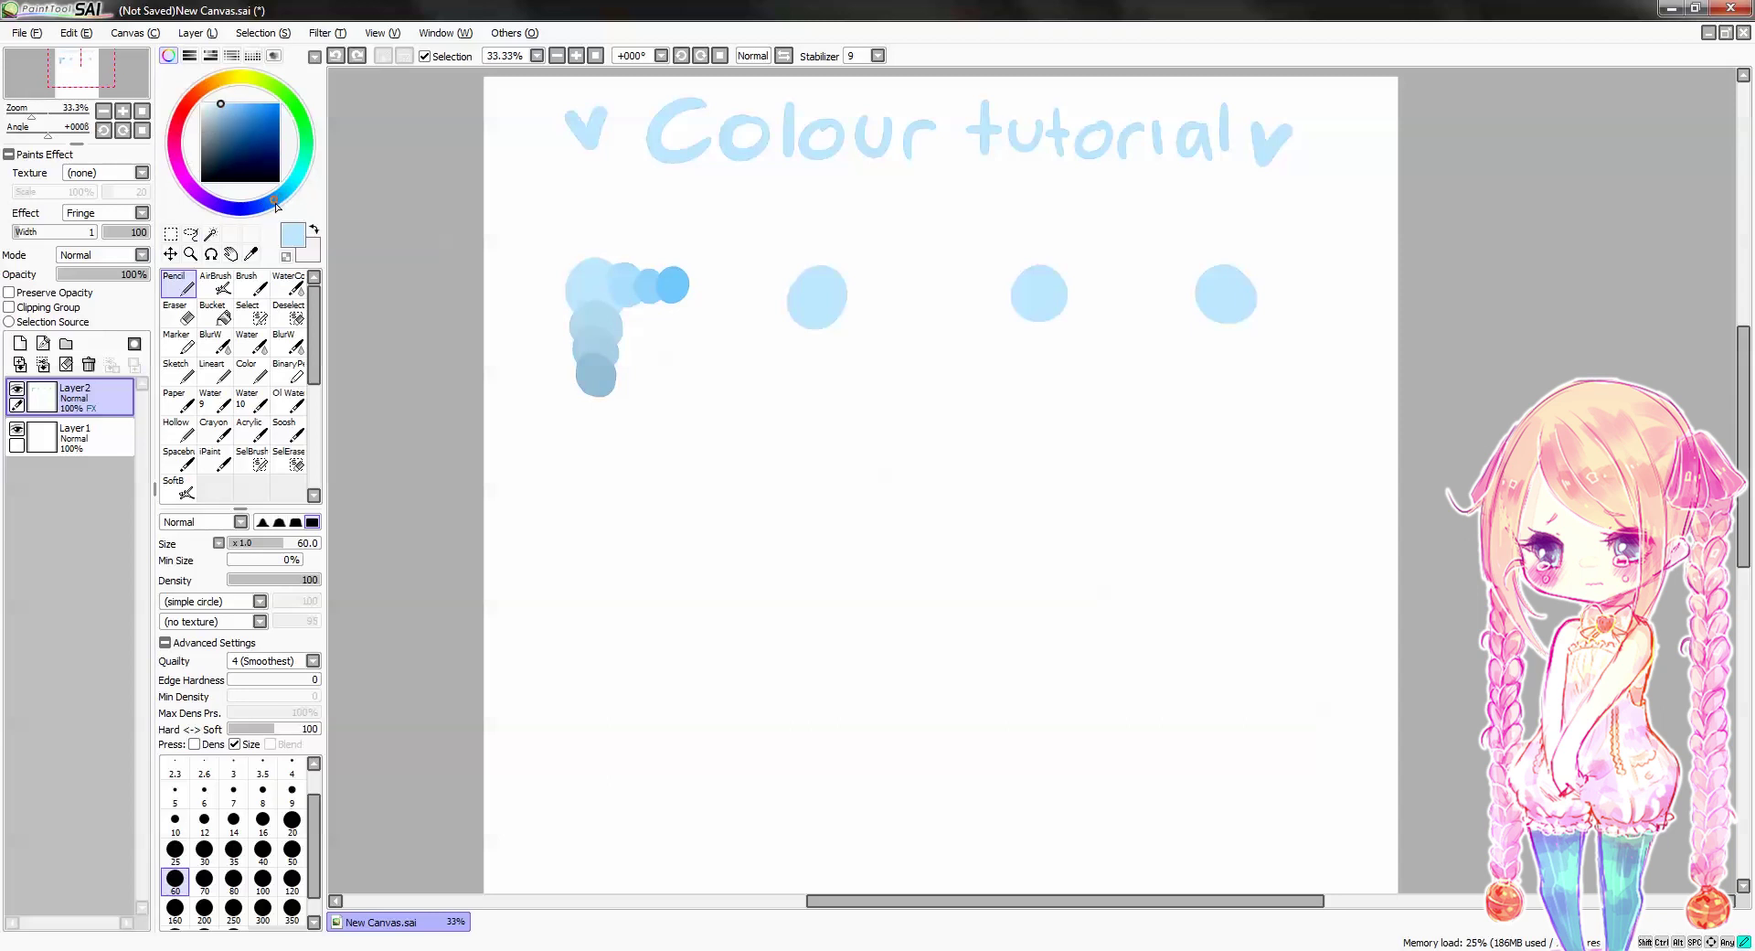
{"action": "left_click", "coordinate": [224, 103]}
{"action": "left_click_drag", "start_coordinate": [820, 327], "coordinate": [811, 337]}
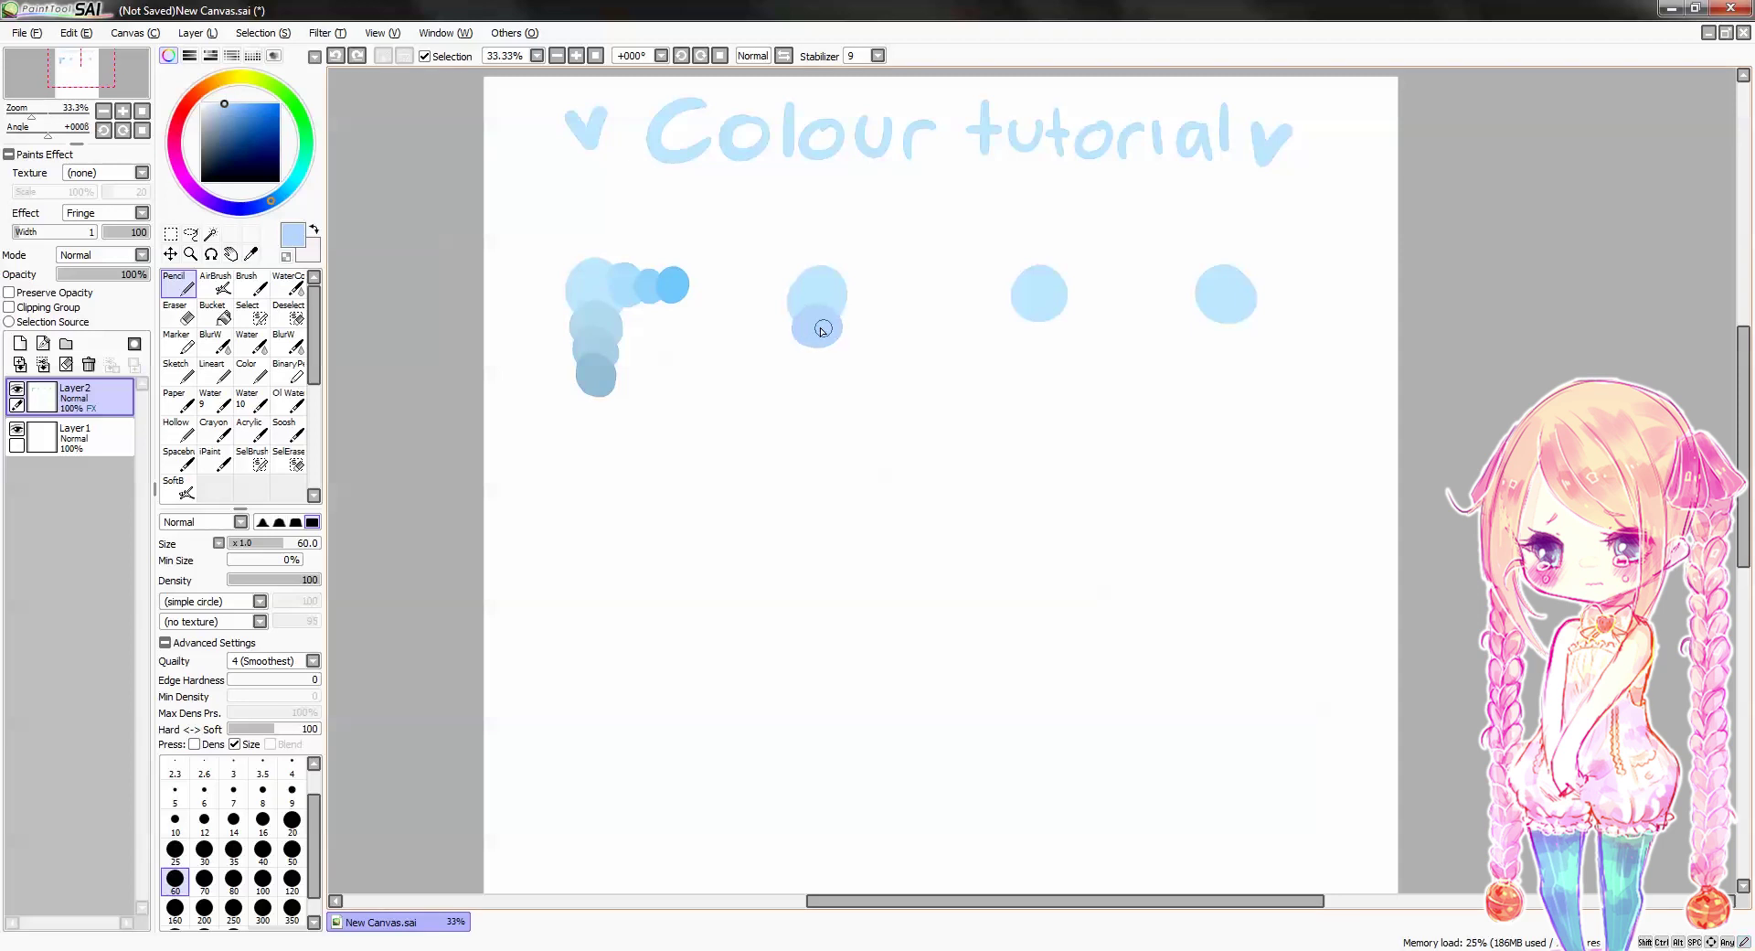
{"action": "left_click", "coordinate": [263, 205]}
{"action": "left_click", "coordinate": [234, 104]}
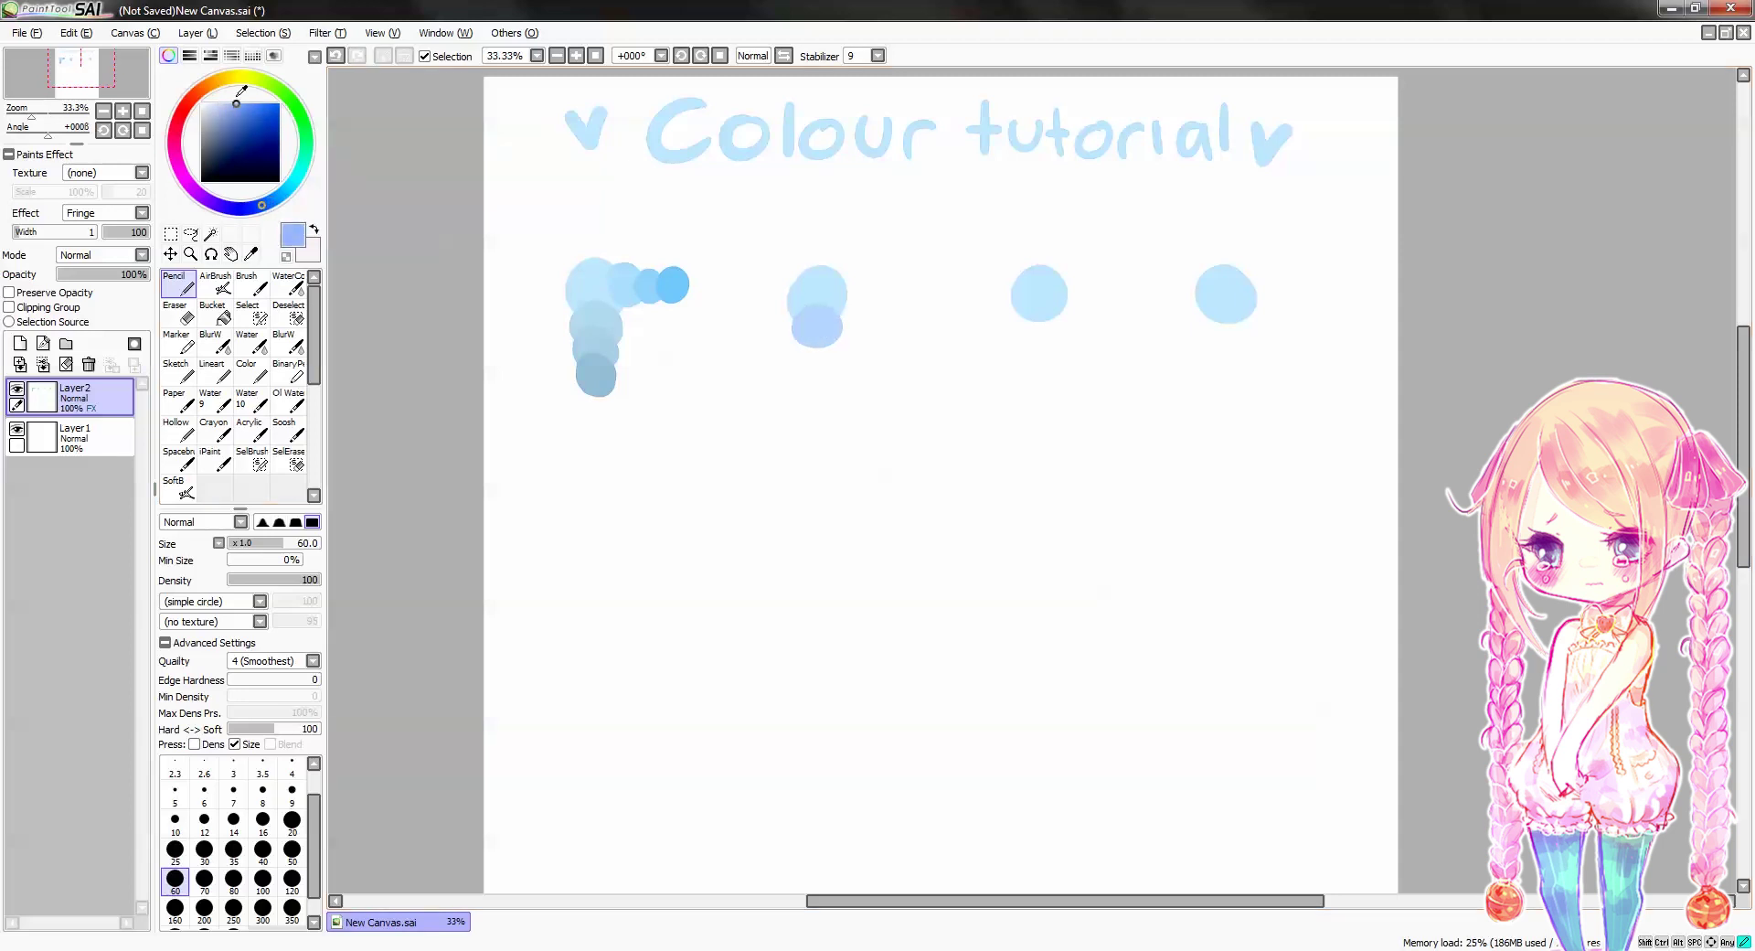
{"action": "left_click_drag", "start_coordinate": [822, 355], "coordinate": [816, 345]}
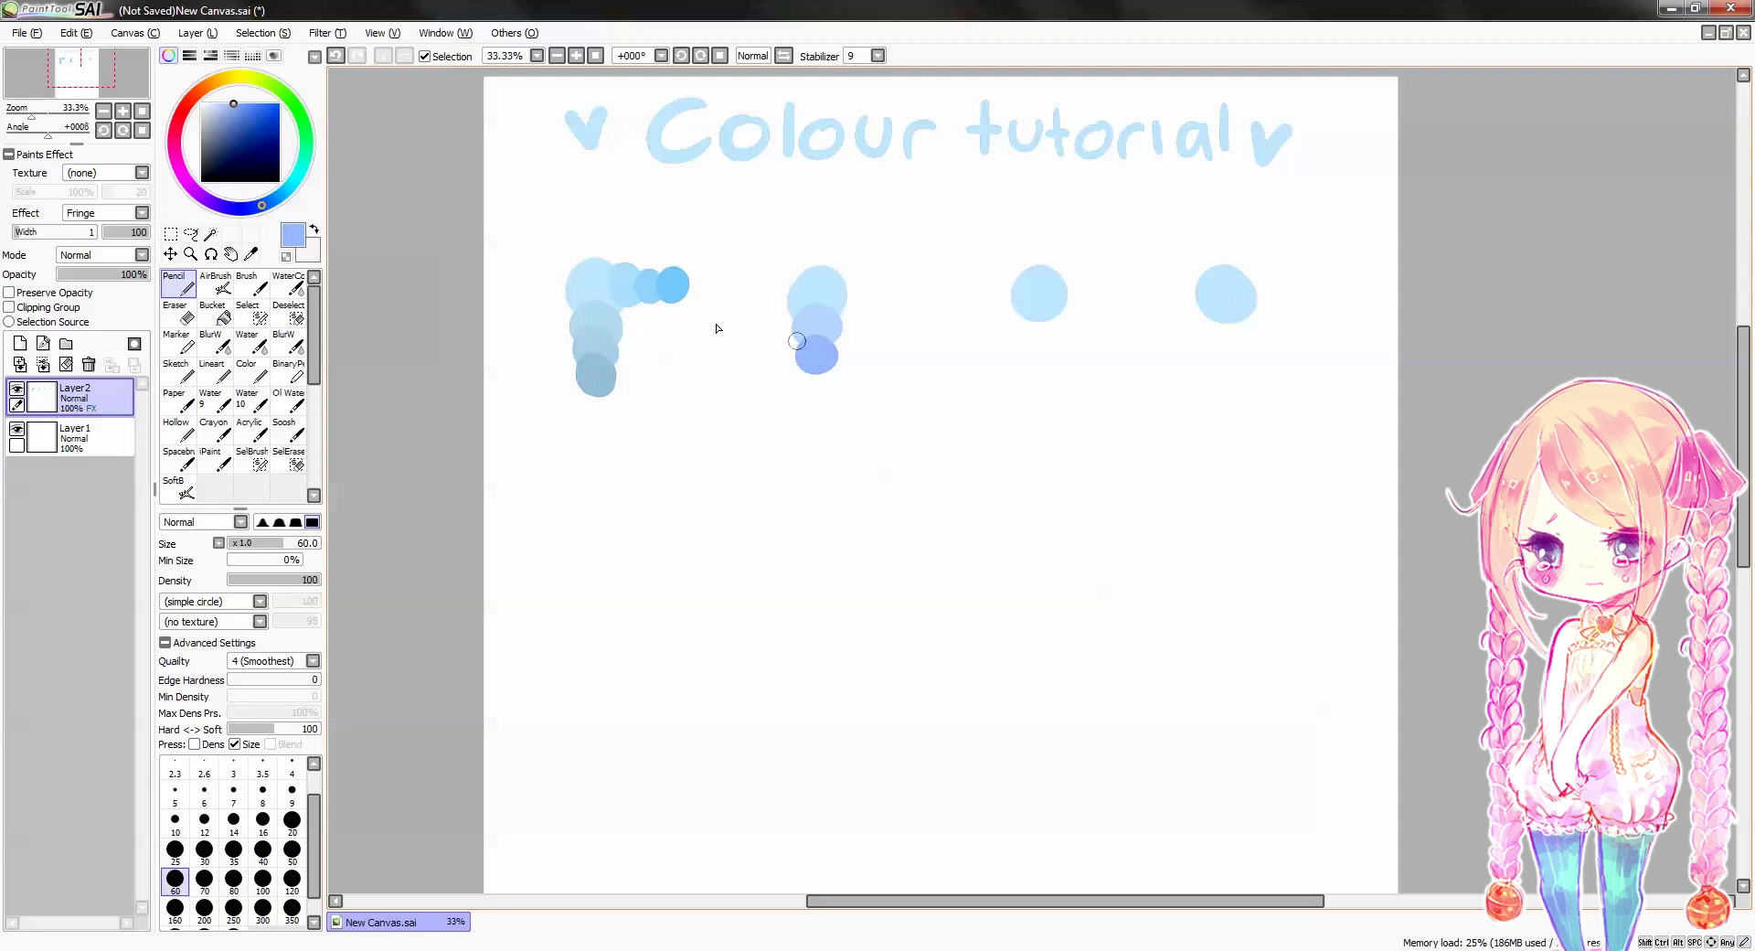
{"action": "left_click", "coordinate": [247, 207]}
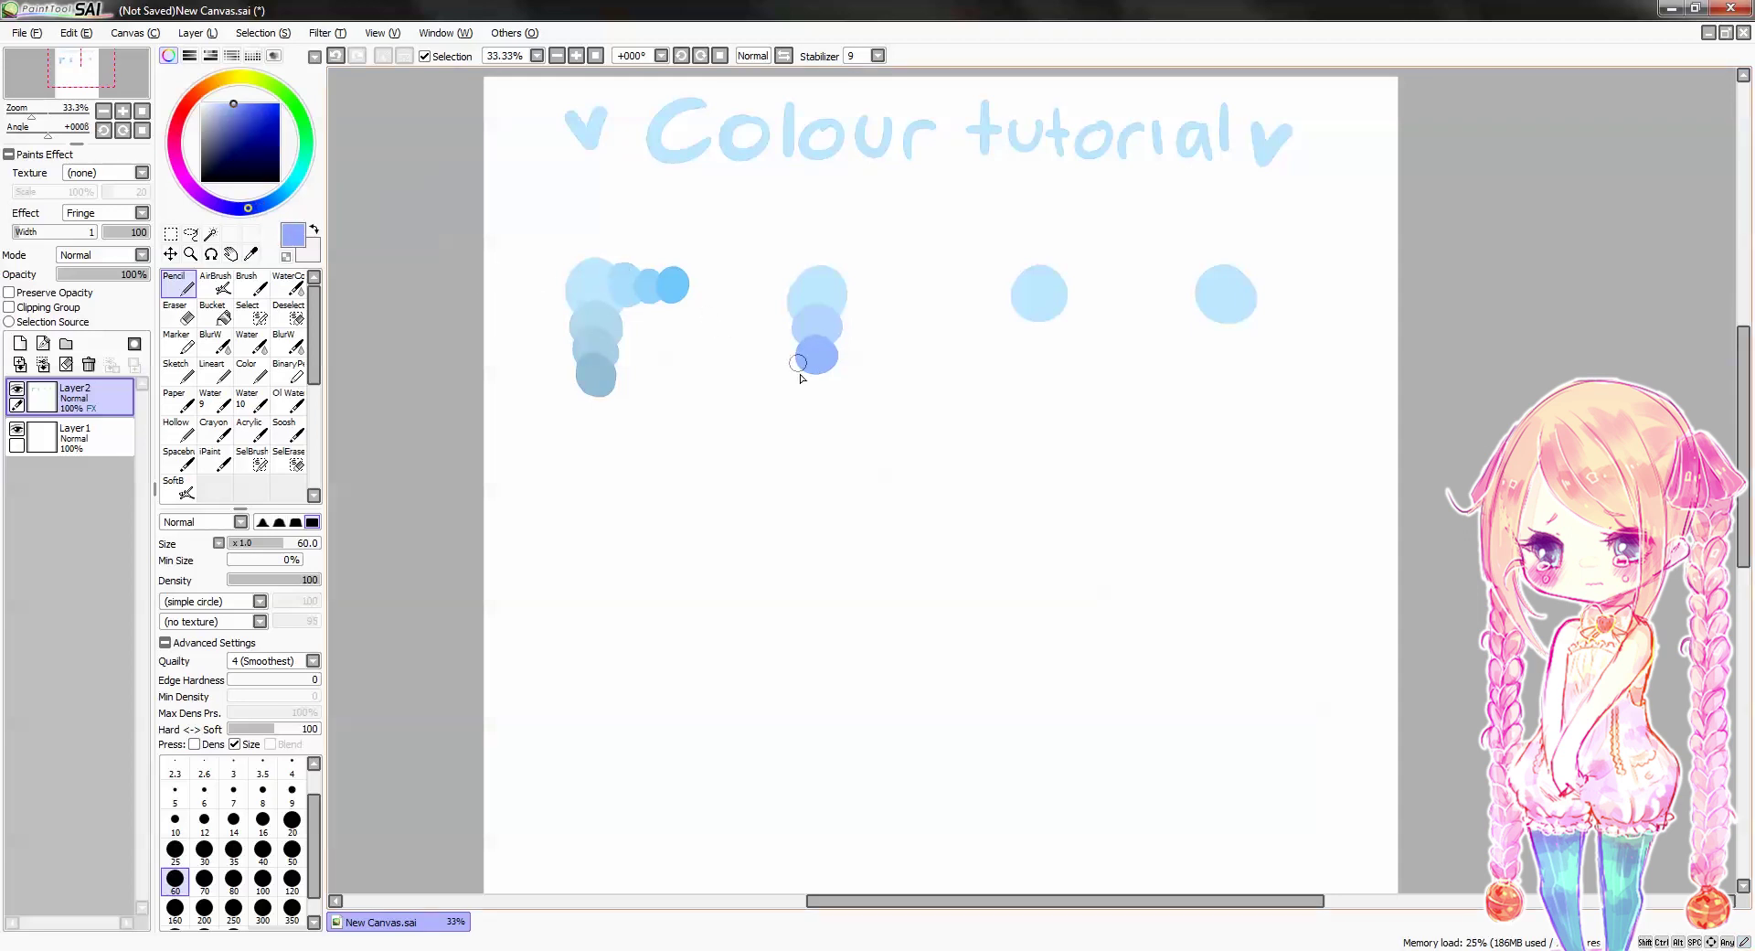
{"action": "left_click_drag", "start_coordinate": [809, 370], "coordinate": [815, 406]}
{"action": "left_click", "coordinate": [236, 208]}
Draw purple comparison marks around and between the first two swatch columns and undo them
{"action": "mouse_move", "coordinate": [829, 247]}
{"action": "left_mouse_down"}
{"action": "mouse_move", "coordinate": [916, 395]}
{"action": "mouse_move", "coordinate": [840, 252]}
{"action": "left_mouse_up"}
{"action": "key", "text": "ctrl+z"}
{"action": "left_click_drag", "start_coordinate": [786, 374], "coordinate": [627, 372]}
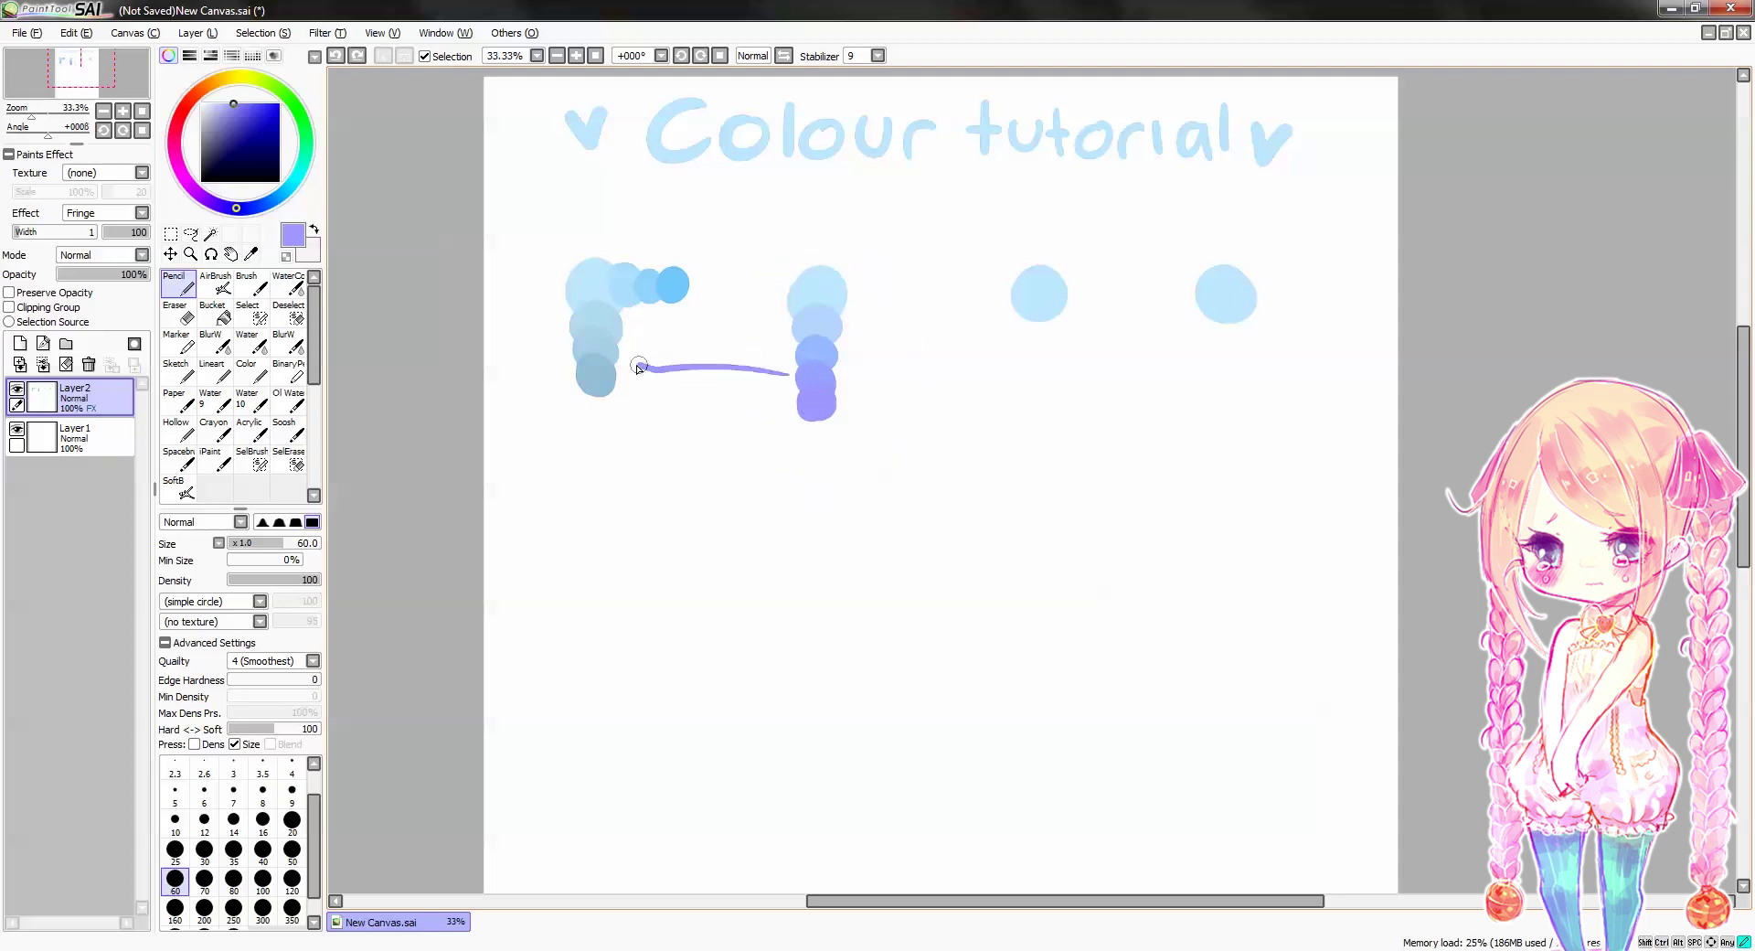
{"action": "key", "text": "ctrl+z"}
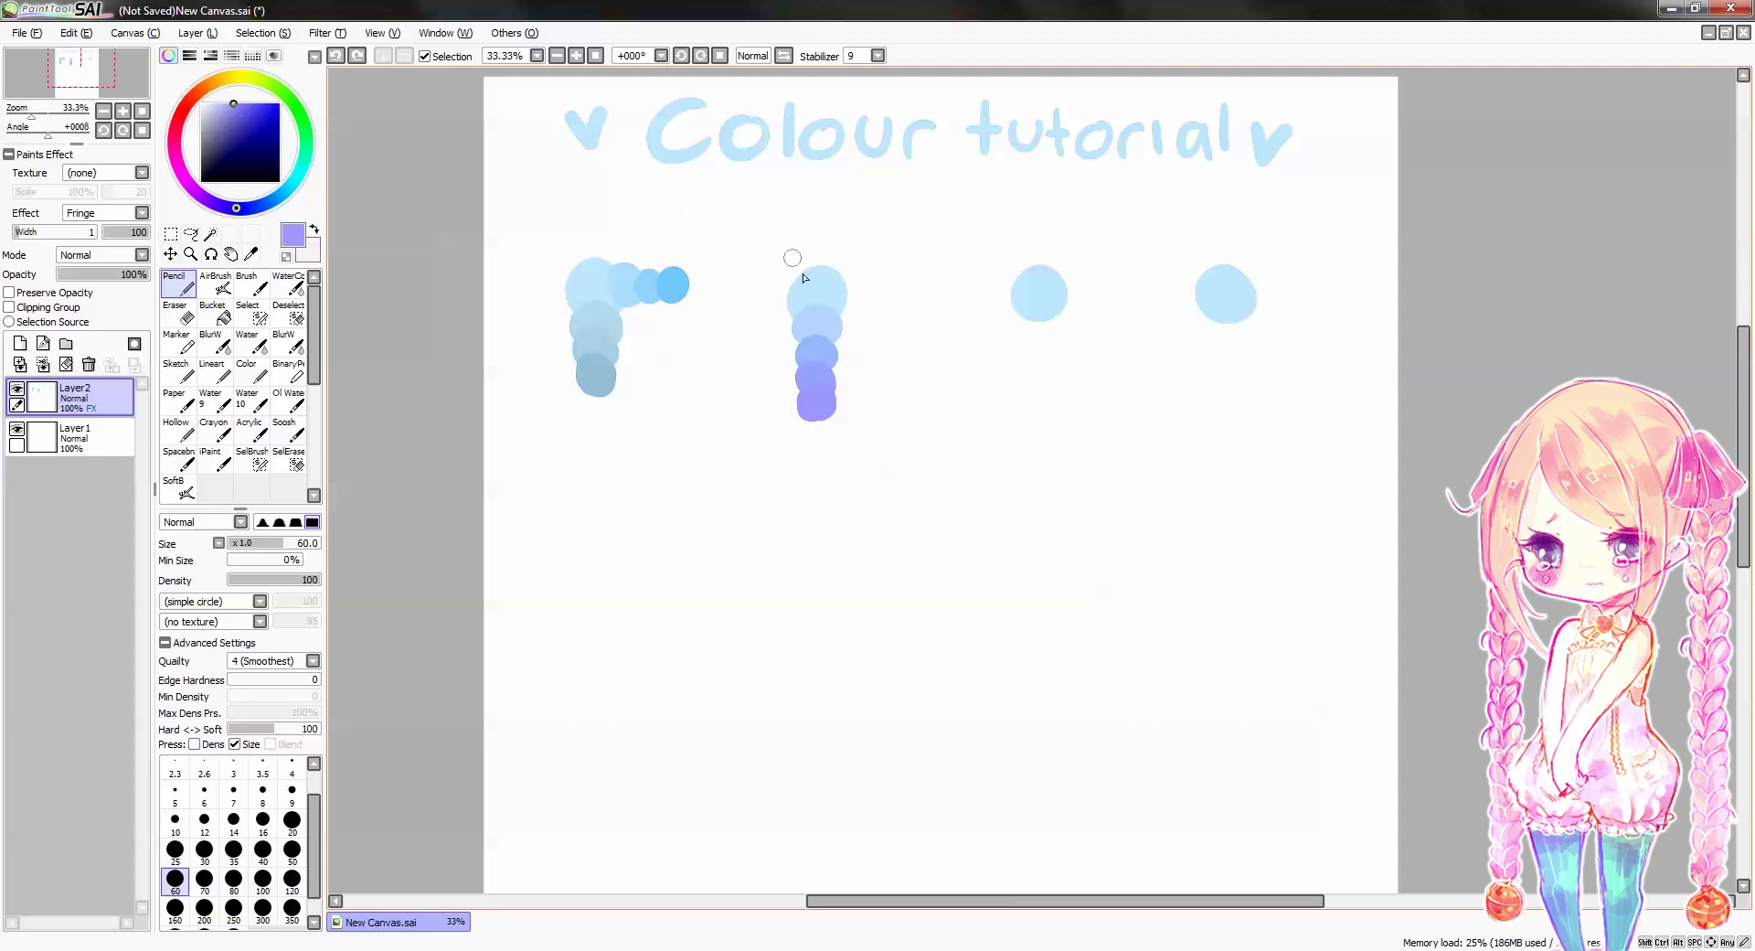
{"action": "left_click_drag", "start_coordinate": [589, 230], "coordinate": [528, 319]}
{"action": "mouse_move", "coordinate": [530, 409]}
{"action": "left_mouse_down"}
{"action": "mouse_move", "coordinate": [651, 336]}
{"action": "mouse_move", "coordinate": [893, 408]}
{"action": "mouse_move", "coordinate": [859, 313]}
{"action": "left_mouse_up"}
{"action": "key", "text": "ctrl+z"}
Sample the second circle's light blue and paint four dots to its right, shifting towards purple with increasing saturation
{"action": "key", "text": "alt"}
{"action": "left_click", "coordinate": [836, 272], "text": "alt"}
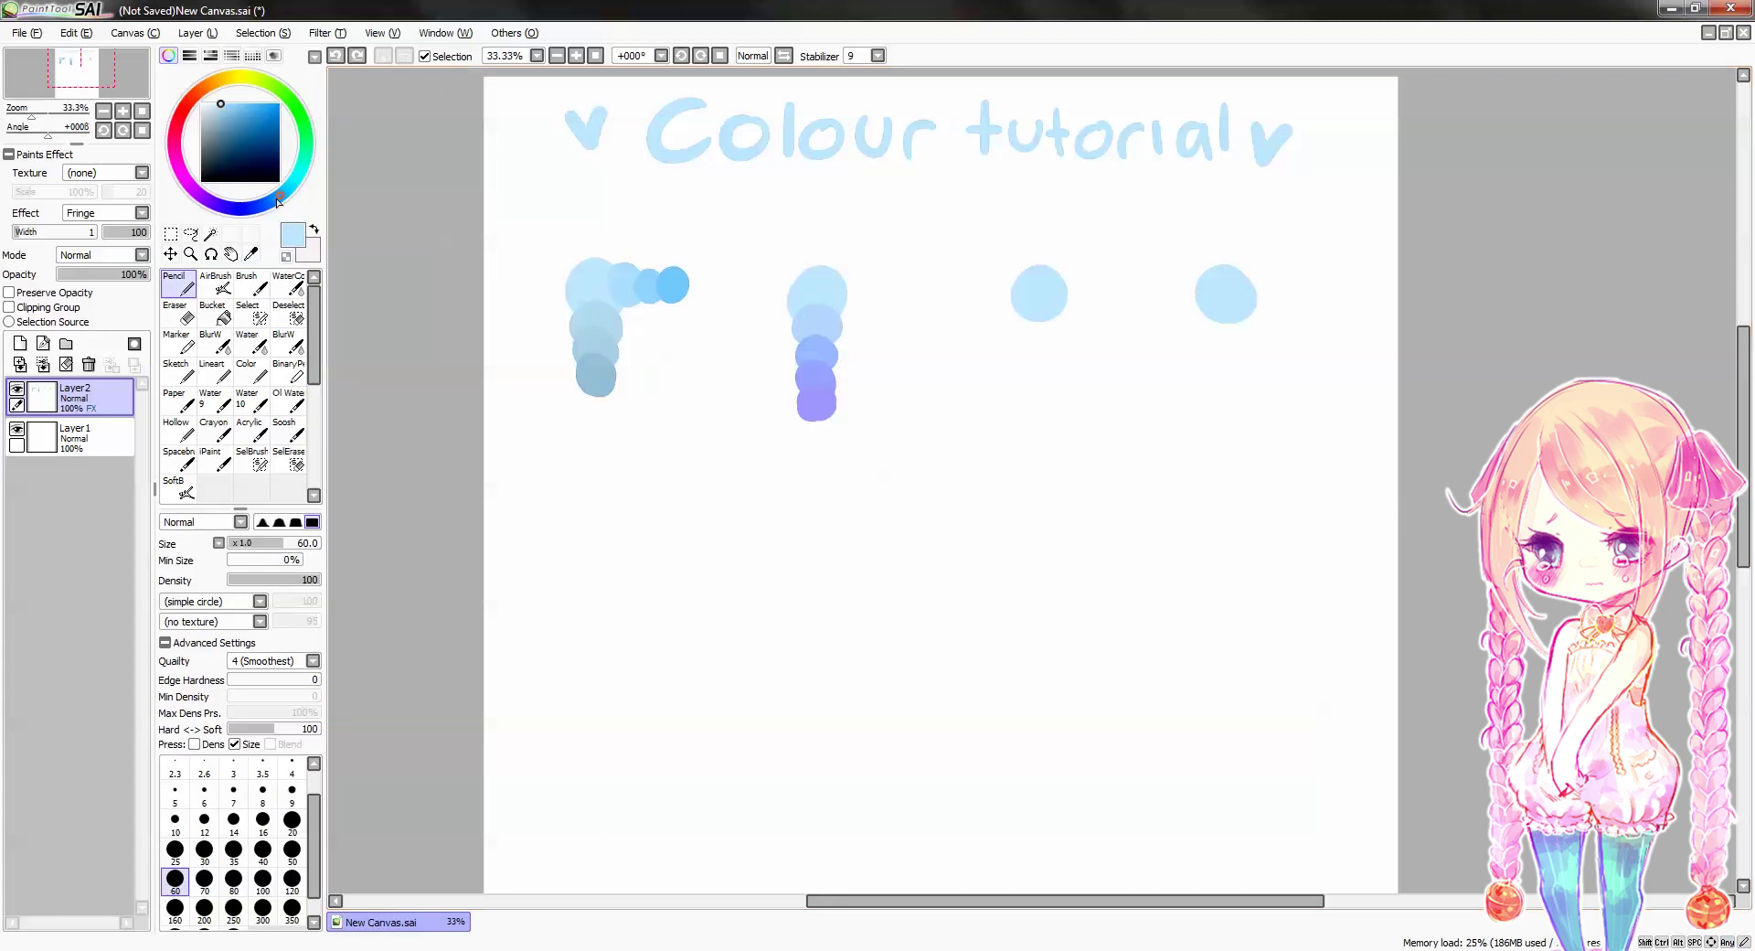
{"action": "left_click_drag", "start_coordinate": [220, 102], "coordinate": [226, 100]}
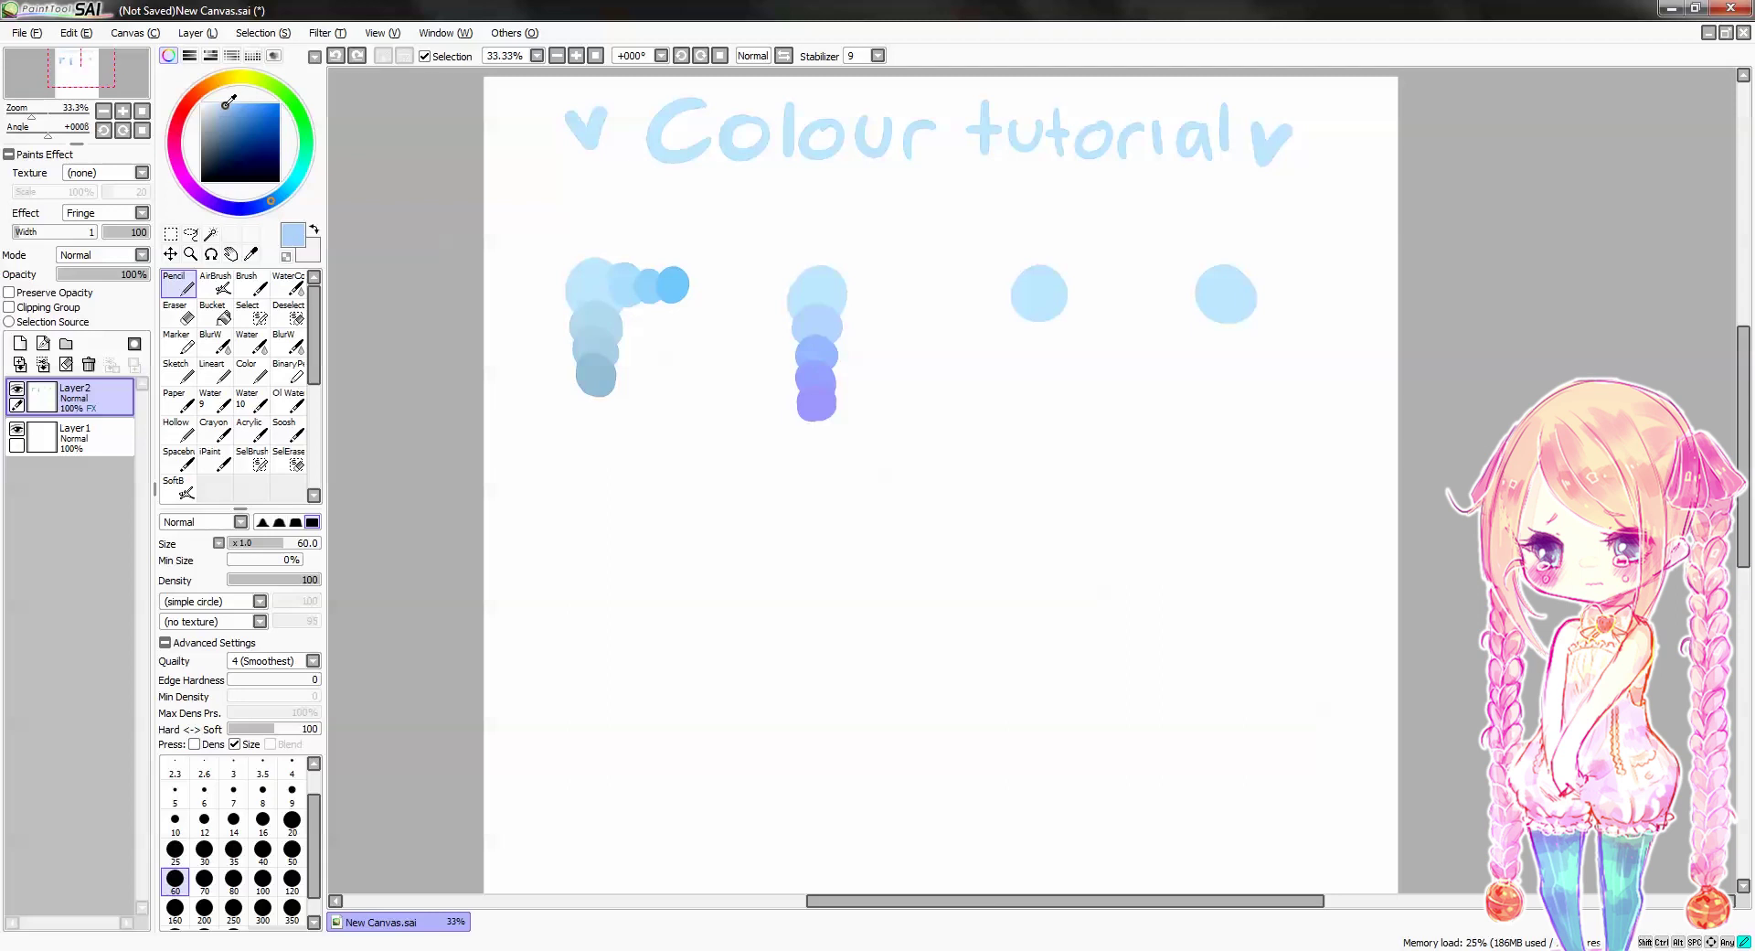
{"action": "left_click", "coordinate": [855, 292]}
{"action": "left_click_drag", "start_coordinate": [270, 202], "coordinate": [254, 206]}
{"action": "left_click", "coordinate": [231, 102]}
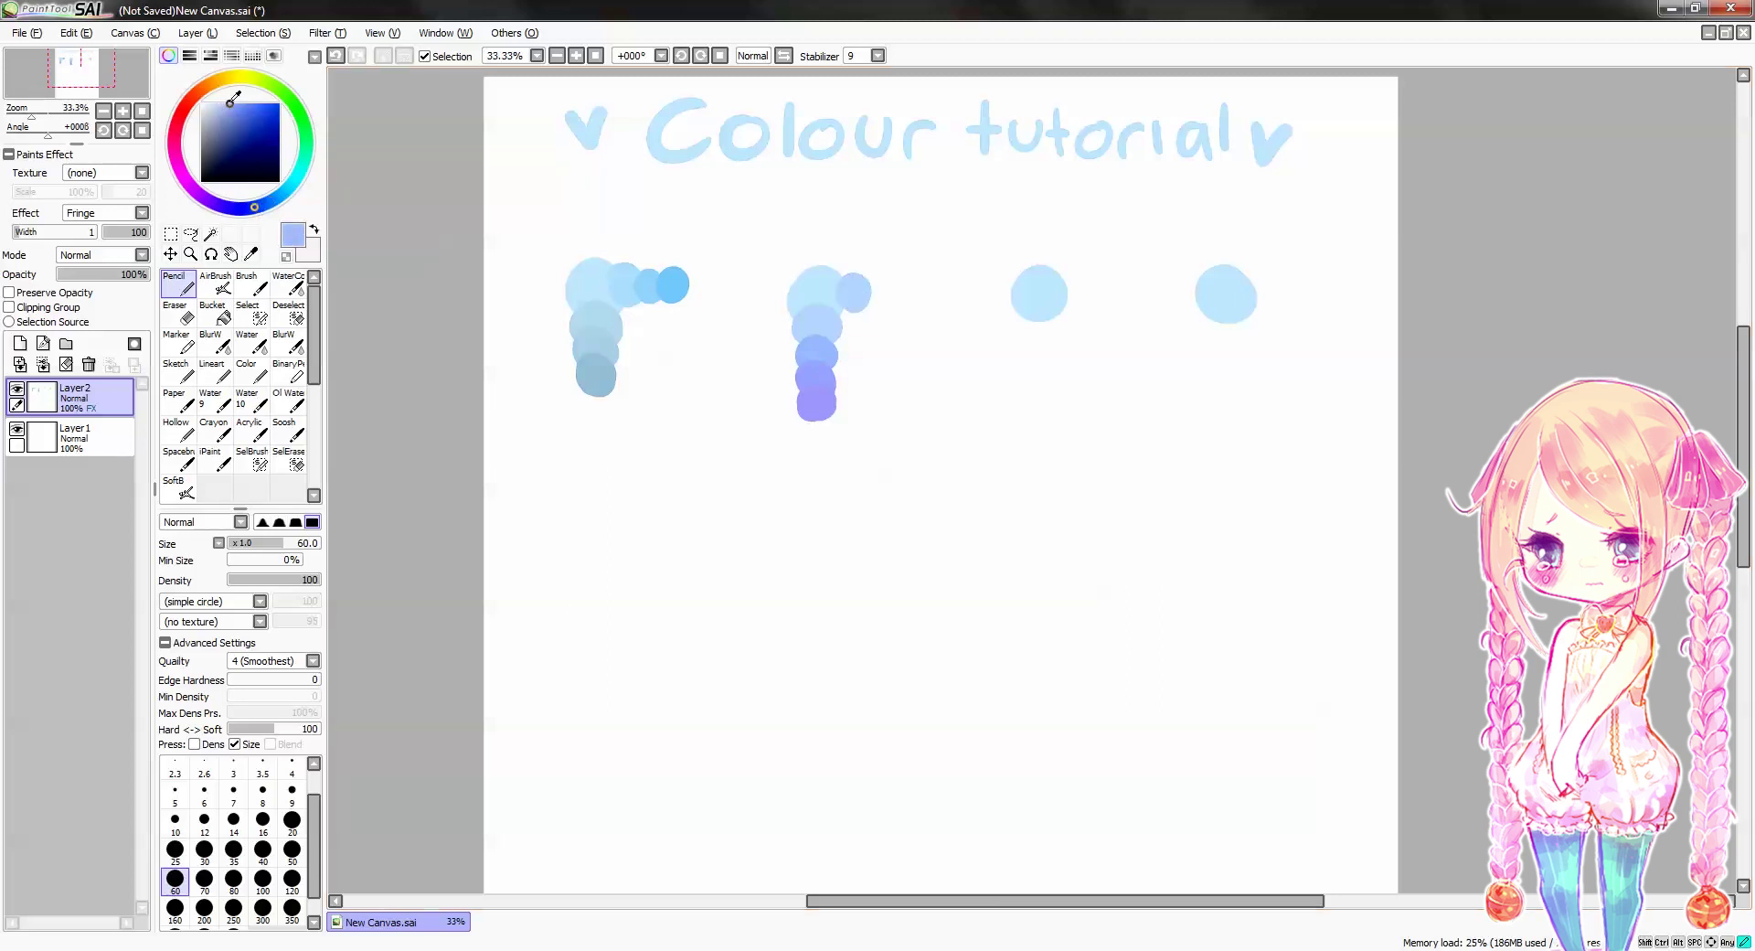
{"action": "left_click", "coordinate": [877, 294]}
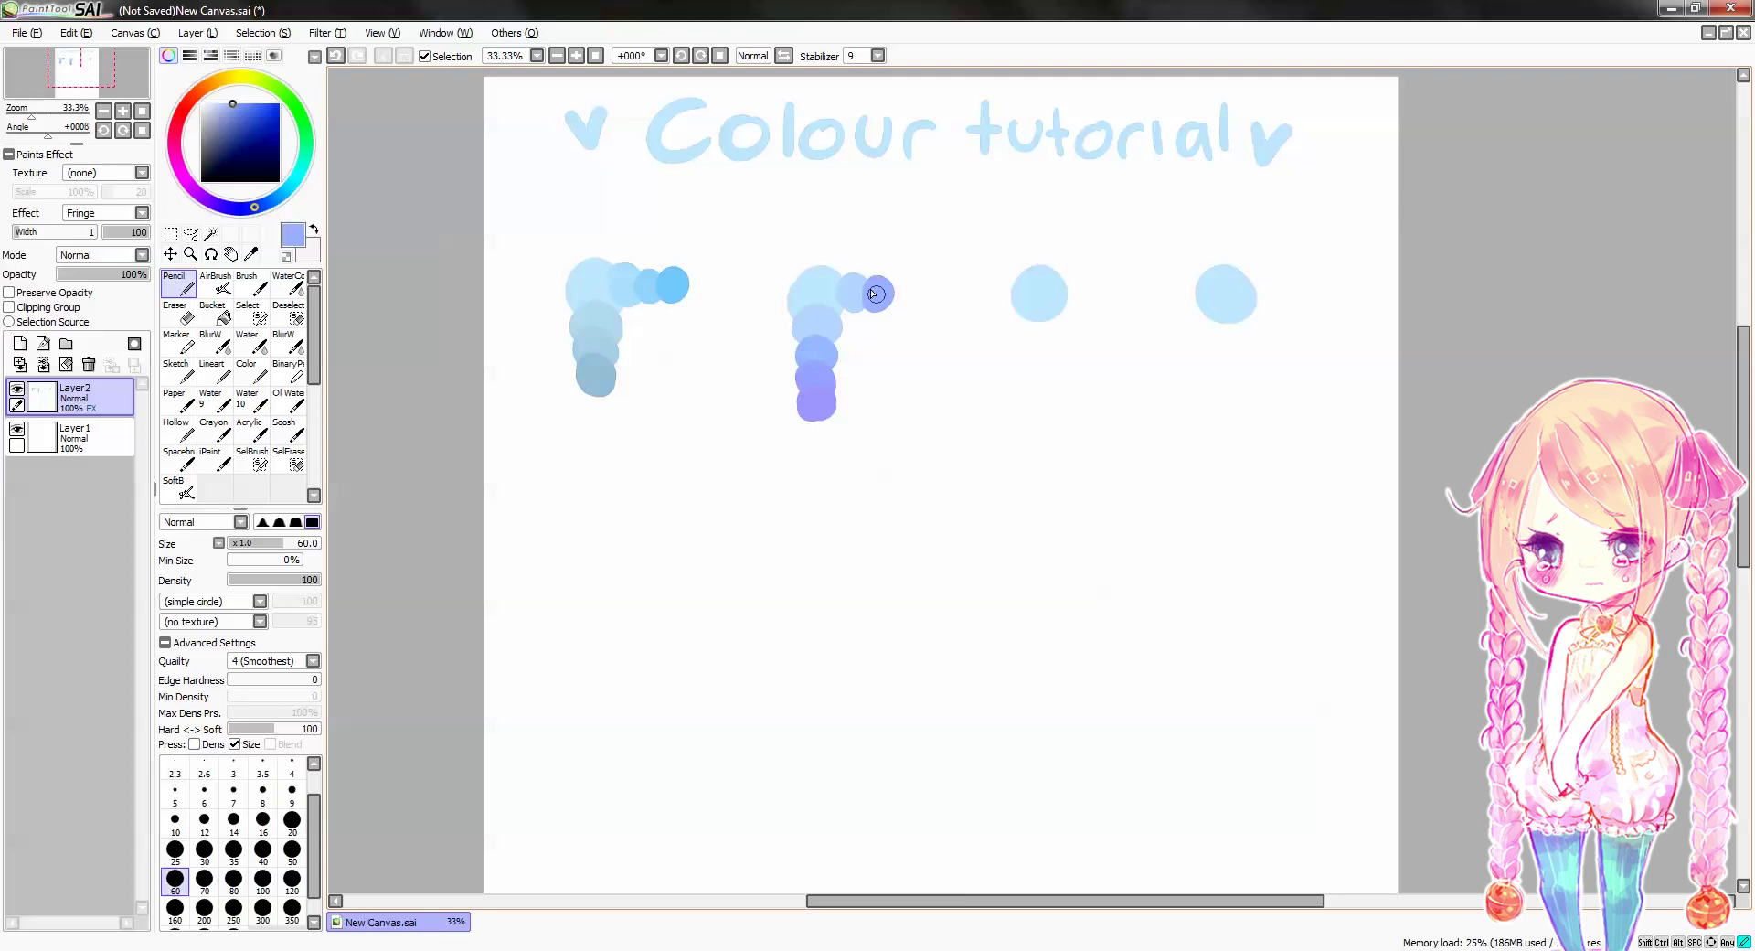
{"action": "left_click_drag", "start_coordinate": [275, 208], "coordinate": [241, 212]}
{"action": "left_click", "coordinate": [242, 104]}
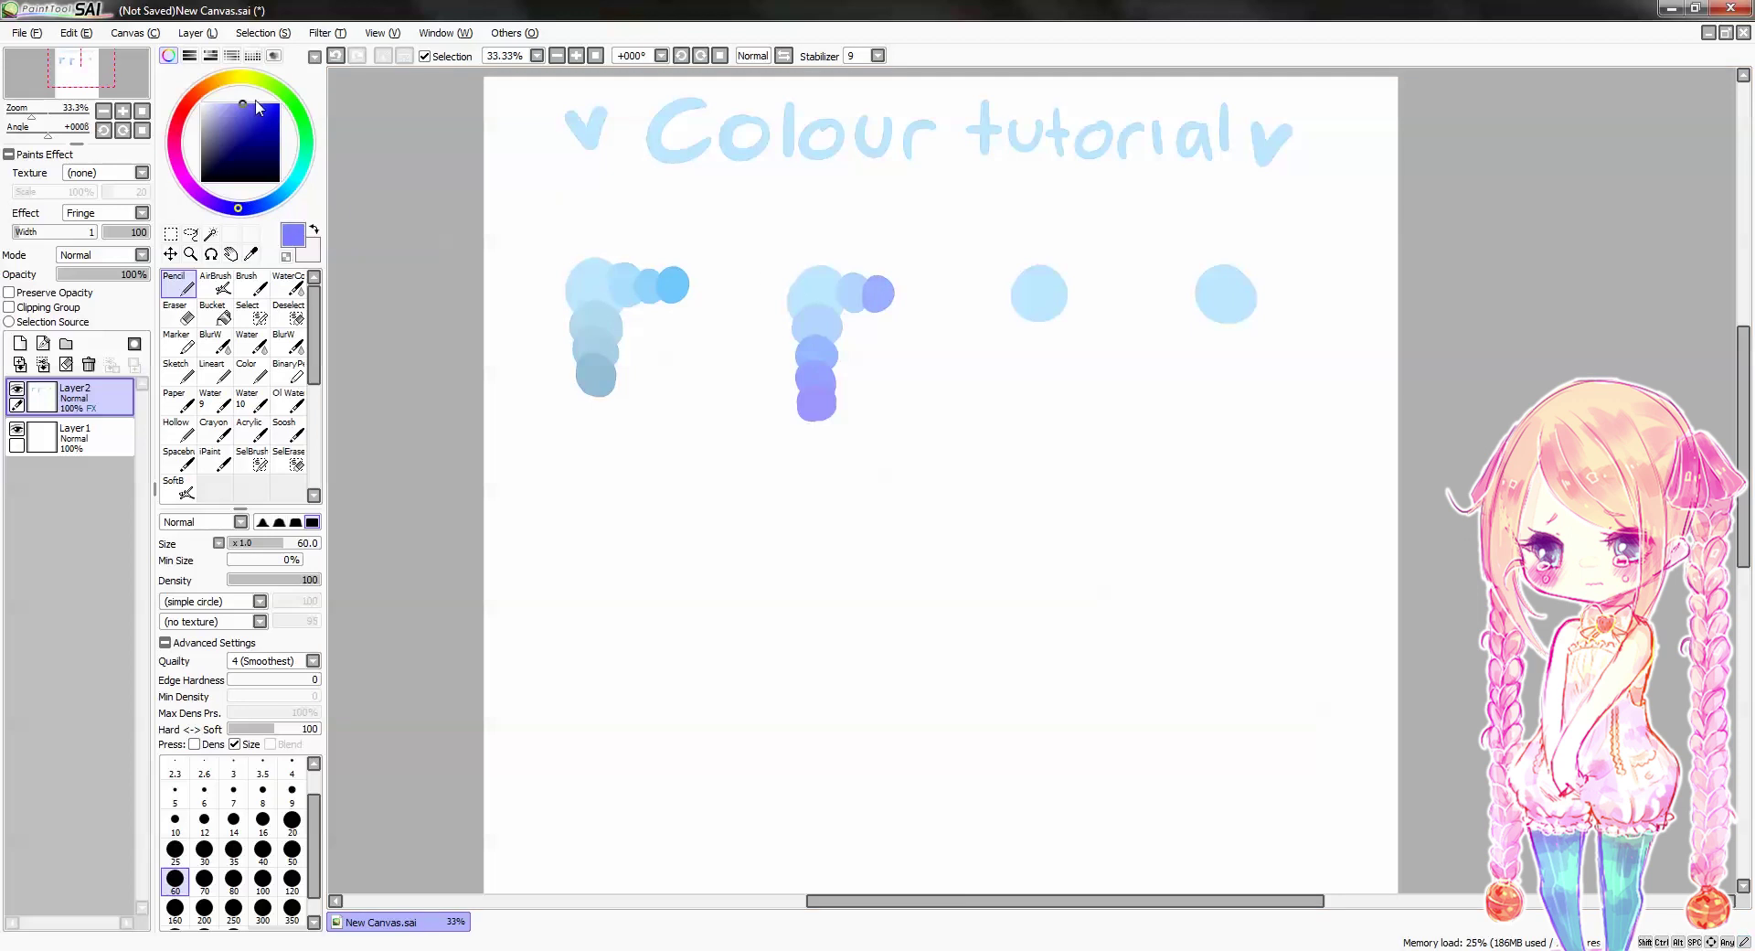
{"action": "left_click", "coordinate": [898, 290]}
{"action": "left_click", "coordinate": [245, 101]}
{"action": "left_click", "coordinate": [913, 294]}
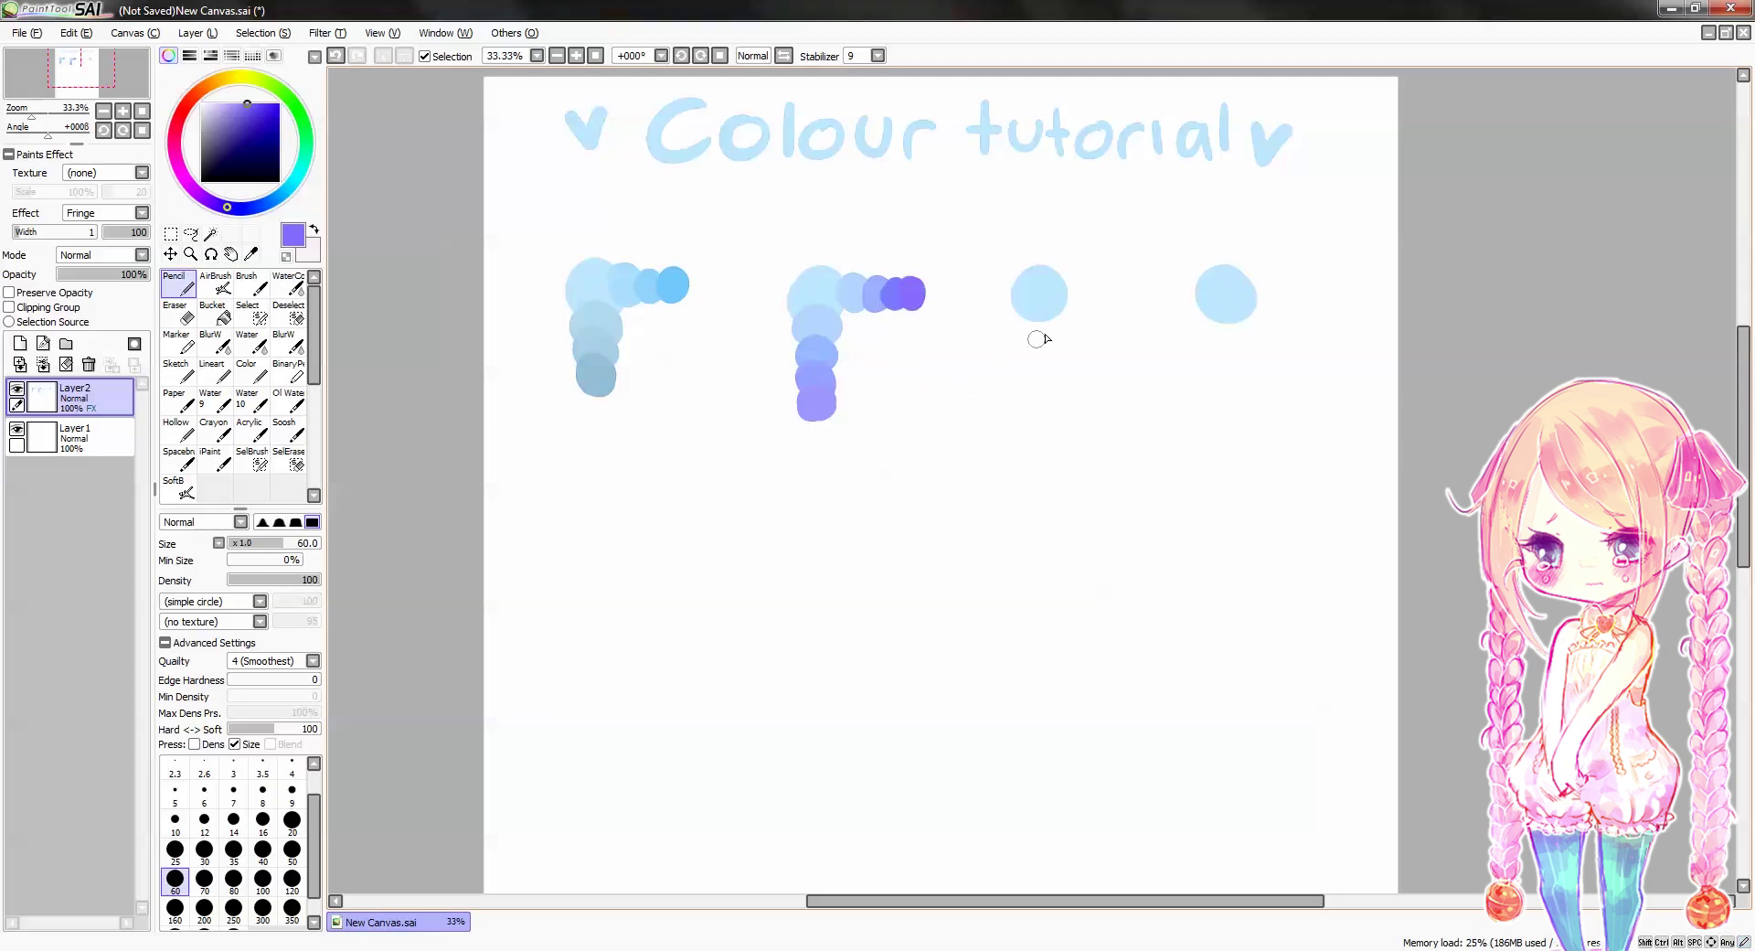
Sample the third circle's light blue and paint two dots descending below it, shifting to darker, slightly more purple blues
{"action": "left_click", "coordinate": [1042, 276], "text": "alt"}
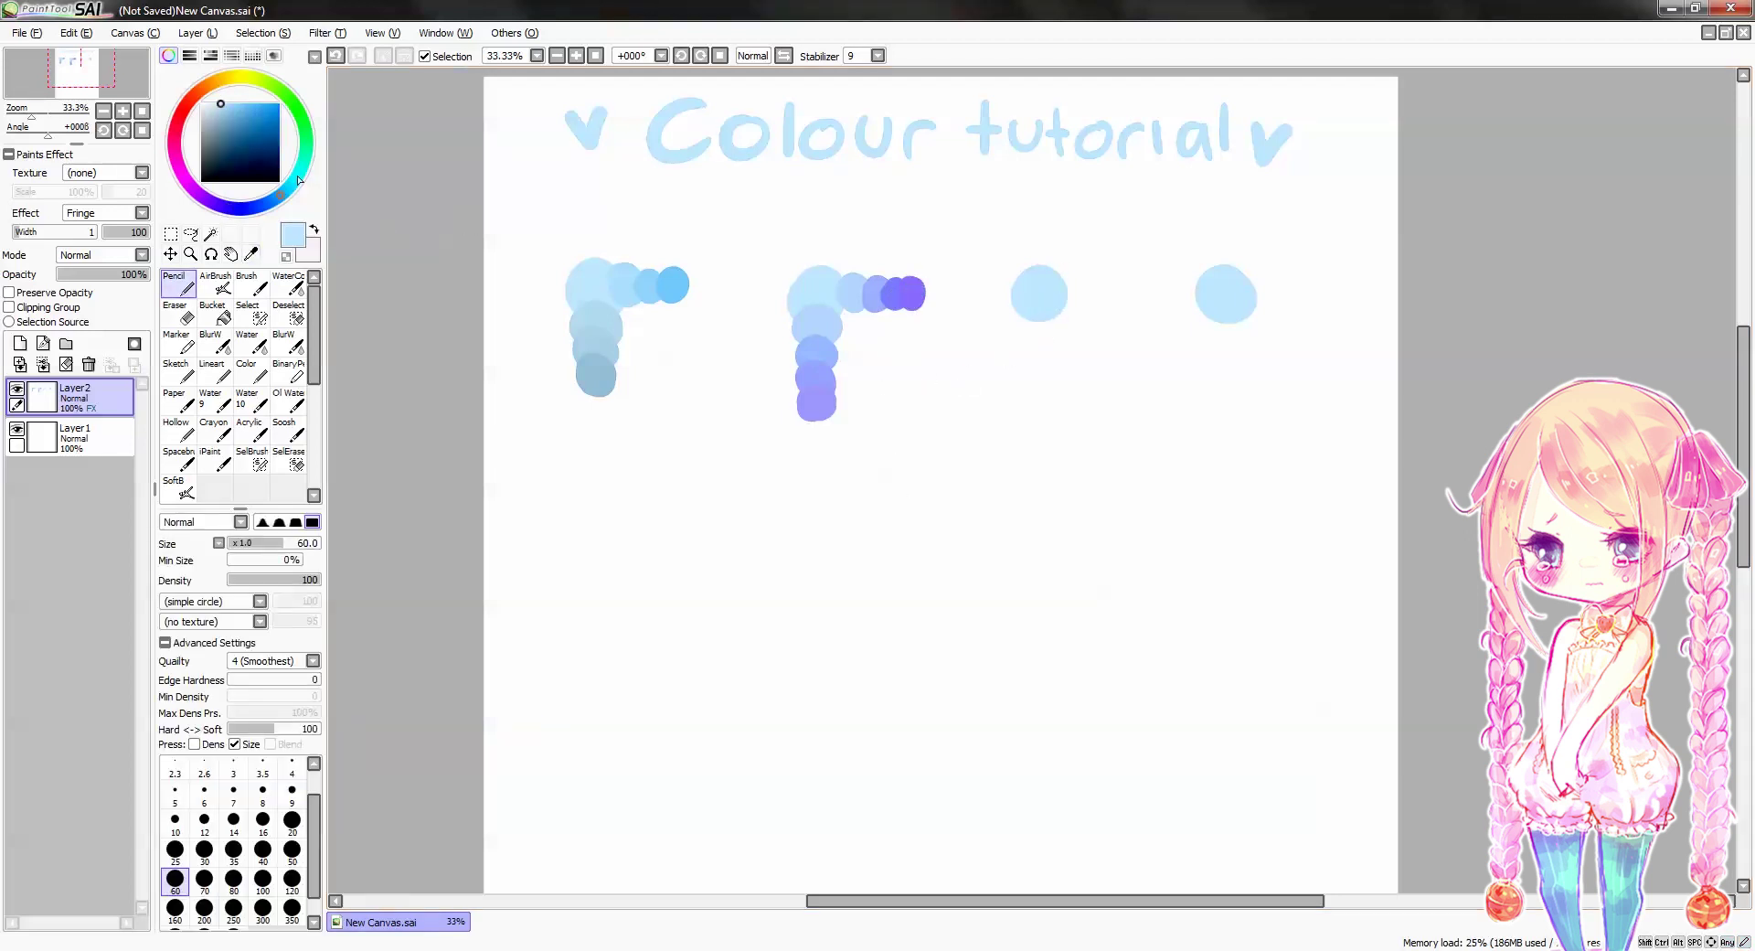
{"action": "left_click_drag", "start_coordinate": [282, 202], "coordinate": [270, 208]}
{"action": "left_click_drag", "start_coordinate": [222, 102], "coordinate": [229, 107]}
{"action": "left_click_drag", "start_coordinate": [1029, 320], "coordinate": [1027, 324]}
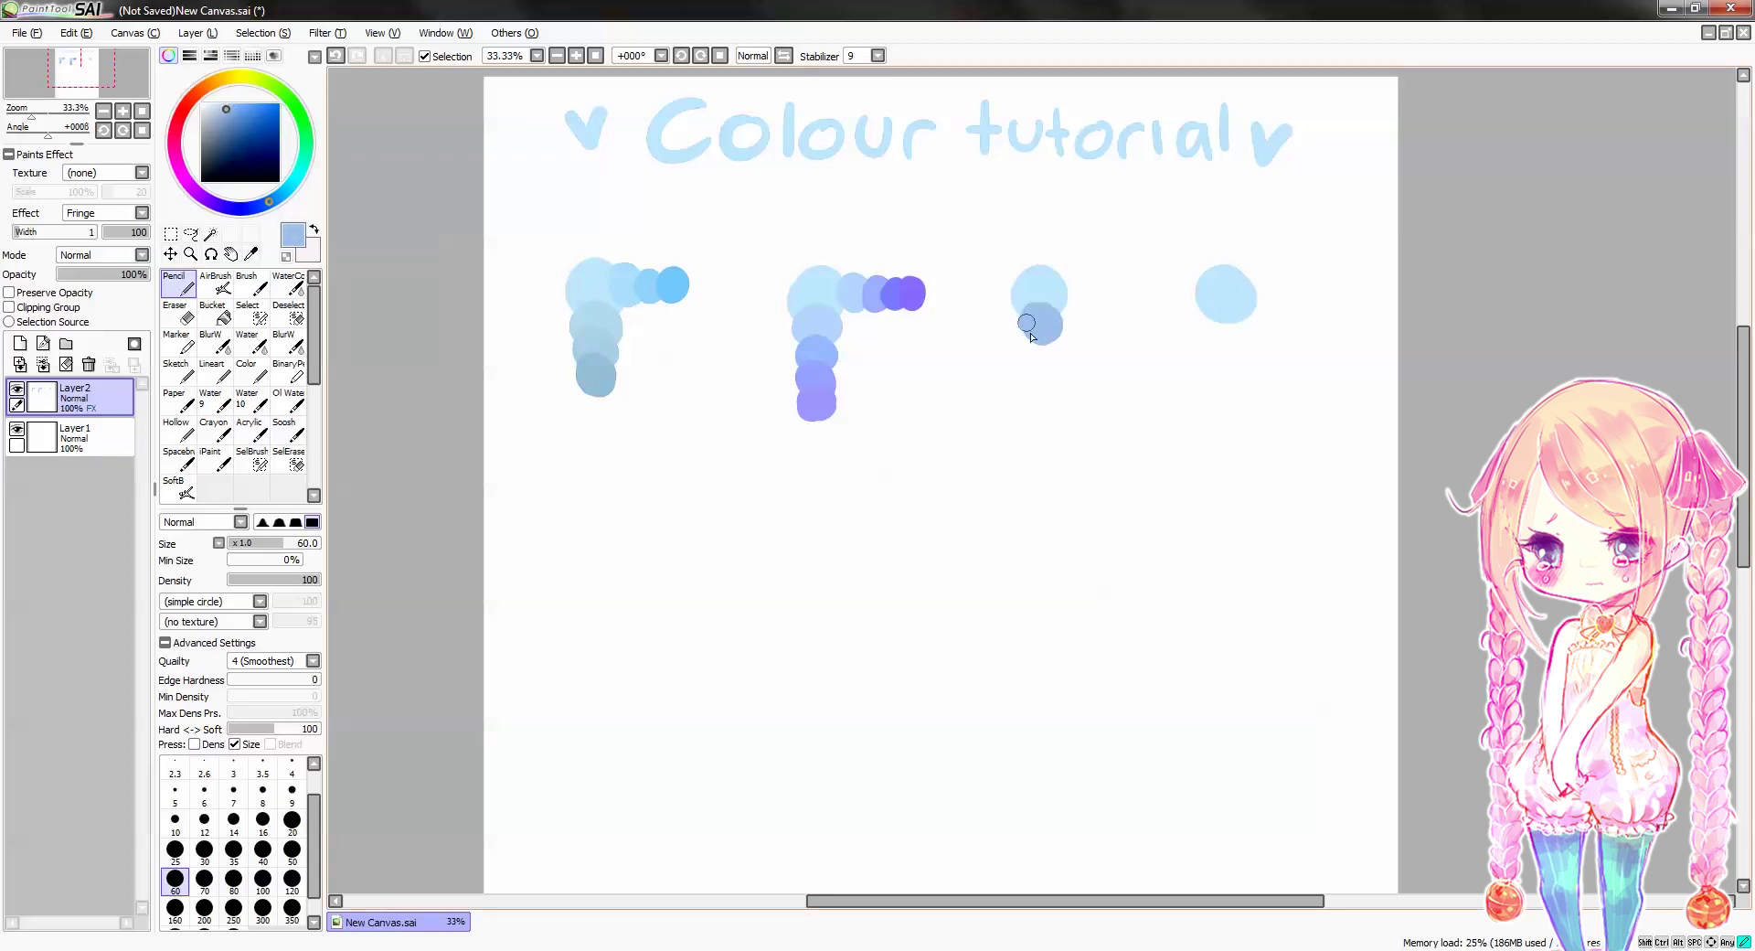
{"action": "left_click", "coordinate": [257, 206]}
{"action": "left_click_drag", "start_coordinate": [231, 105], "coordinate": [230, 113]}
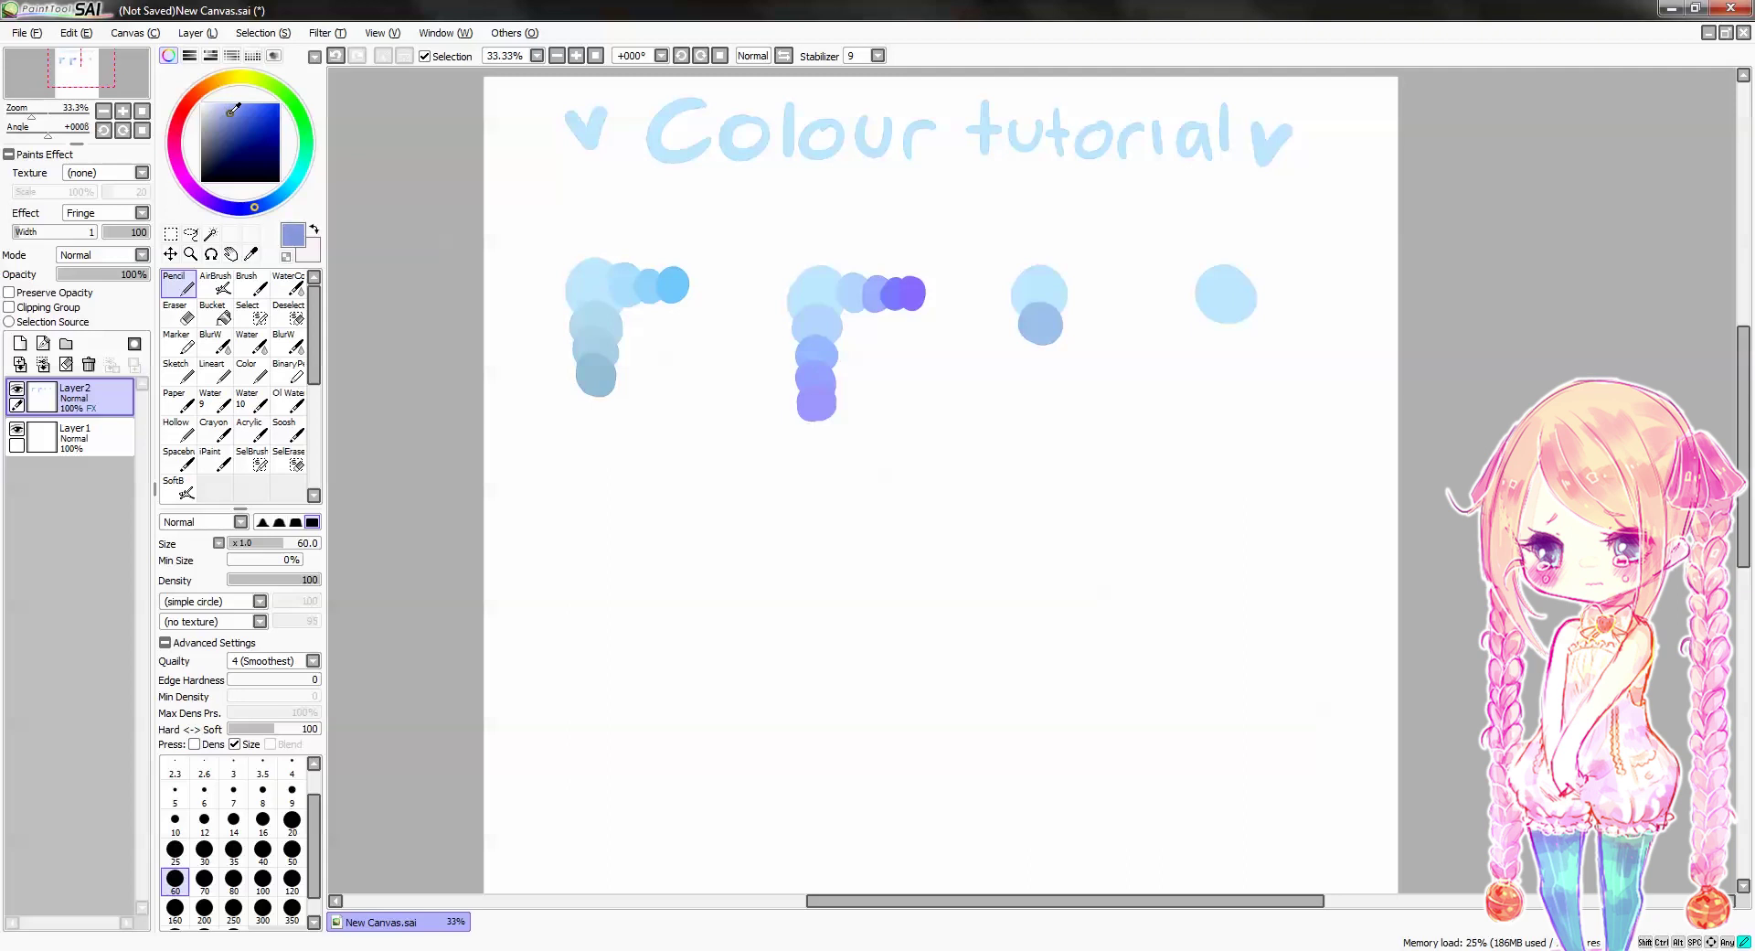
{"action": "left_click", "coordinate": [235, 114]}
{"action": "left_click_drag", "start_coordinate": [1034, 338], "coordinate": [1047, 352]}
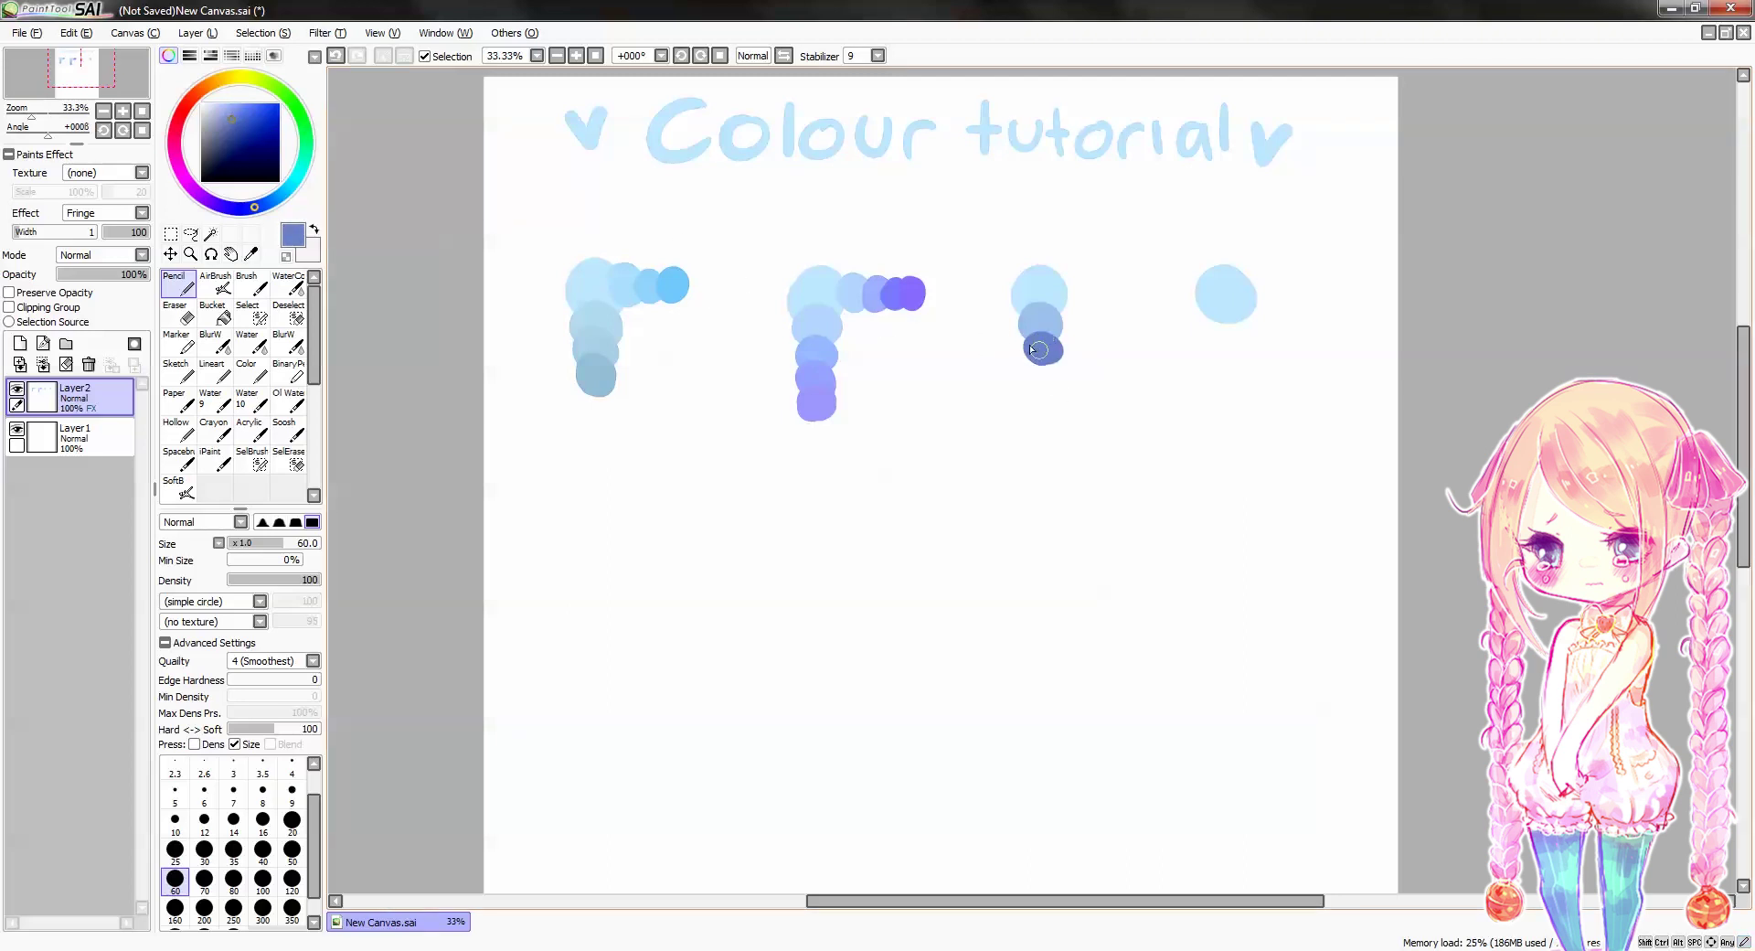
Extend the third column downward with a dark indigo dot and a deeper purple dot
{"action": "left_click", "coordinate": [236, 210]}
{"action": "left_click", "coordinate": [244, 125]}
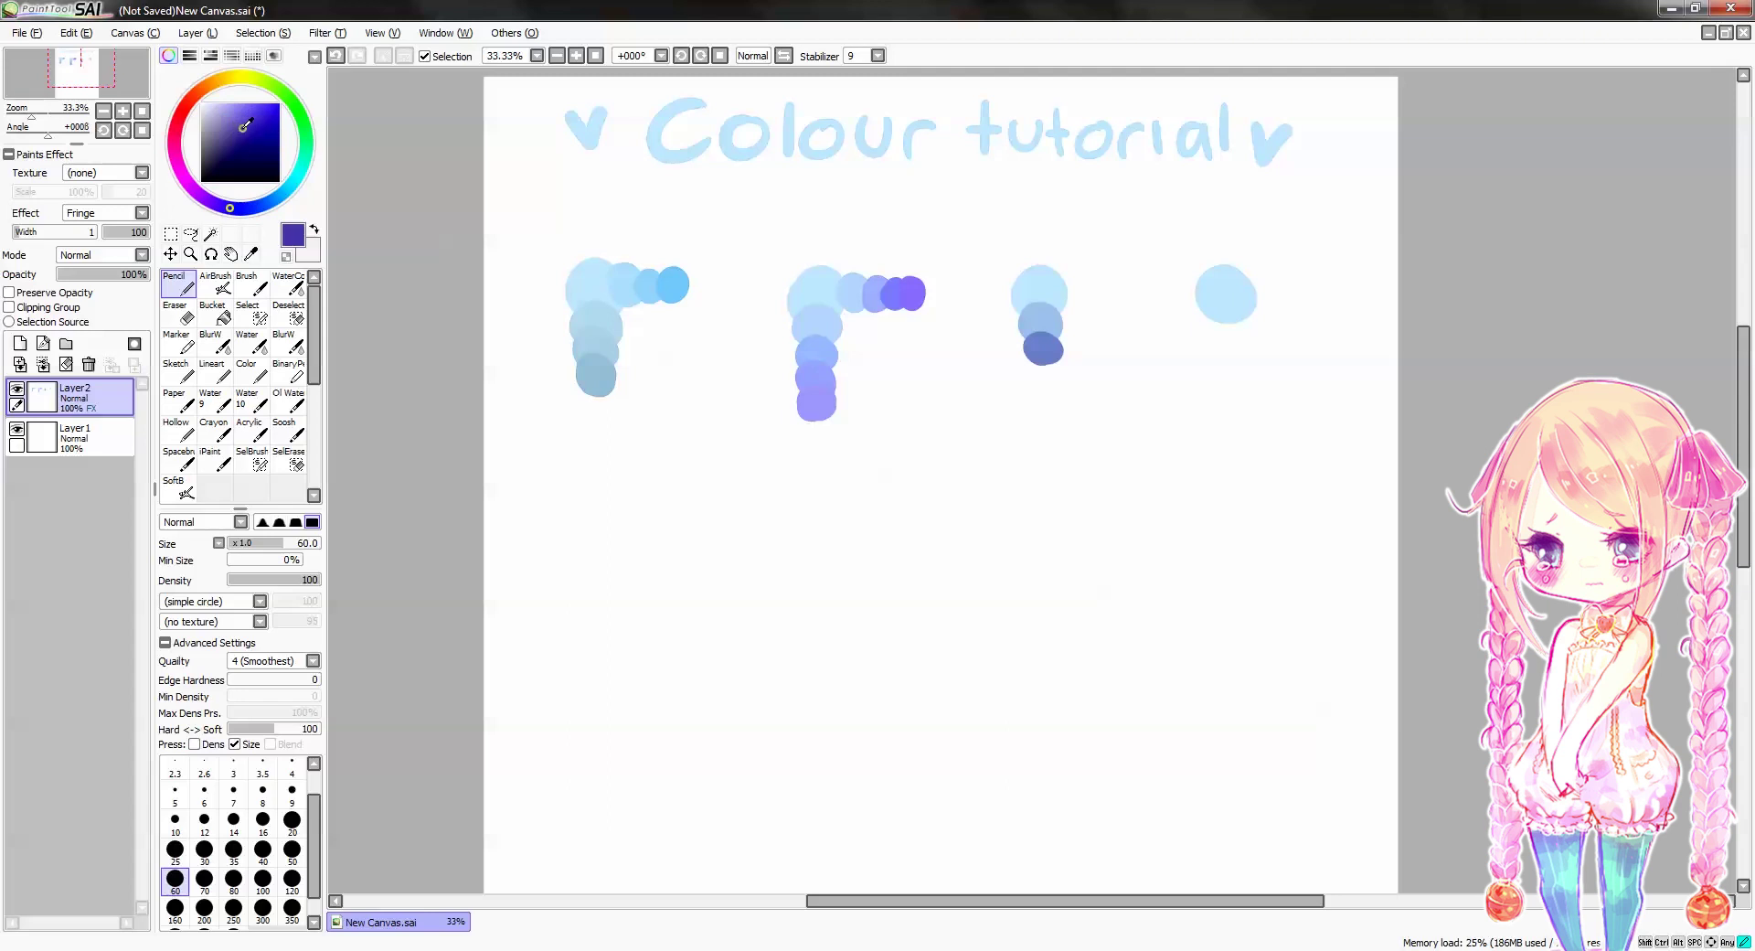
{"action": "left_click", "coordinate": [1040, 366]}
{"action": "key", "text": "ctrl+z"}
{"action": "left_click", "coordinate": [1042, 369]}
{"action": "left_click_drag", "start_coordinate": [229, 207], "coordinate": [211, 202]}
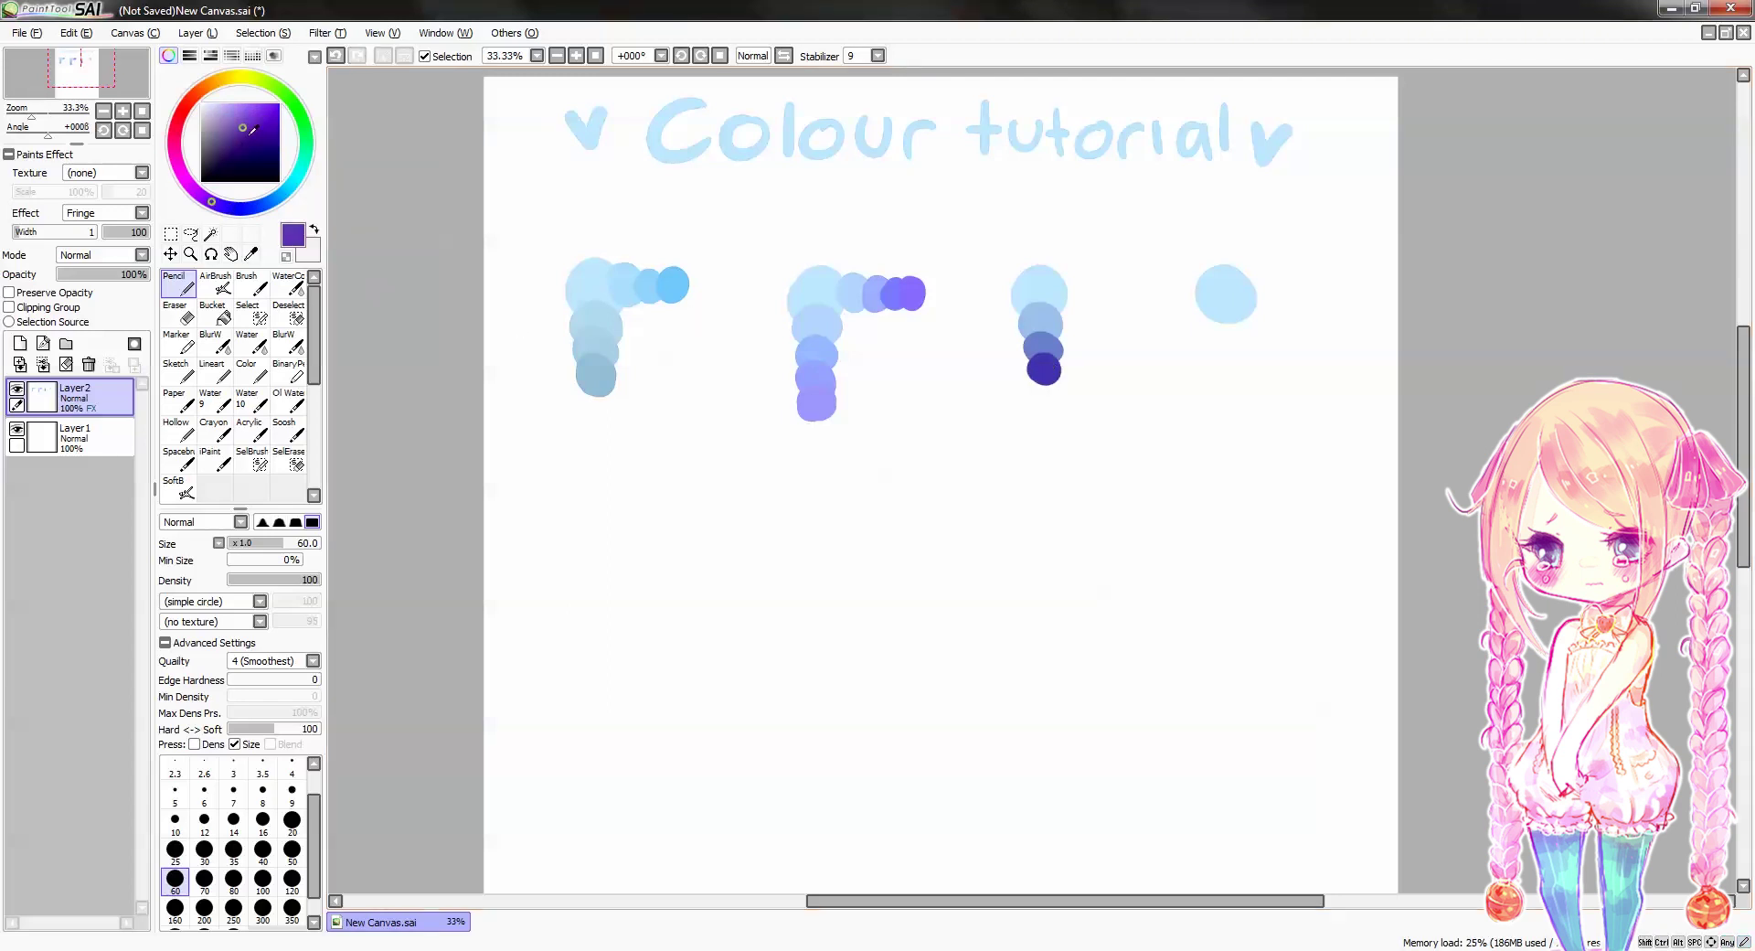
{"action": "left_click", "coordinate": [254, 131]}
{"action": "left_click", "coordinate": [1041, 392]}
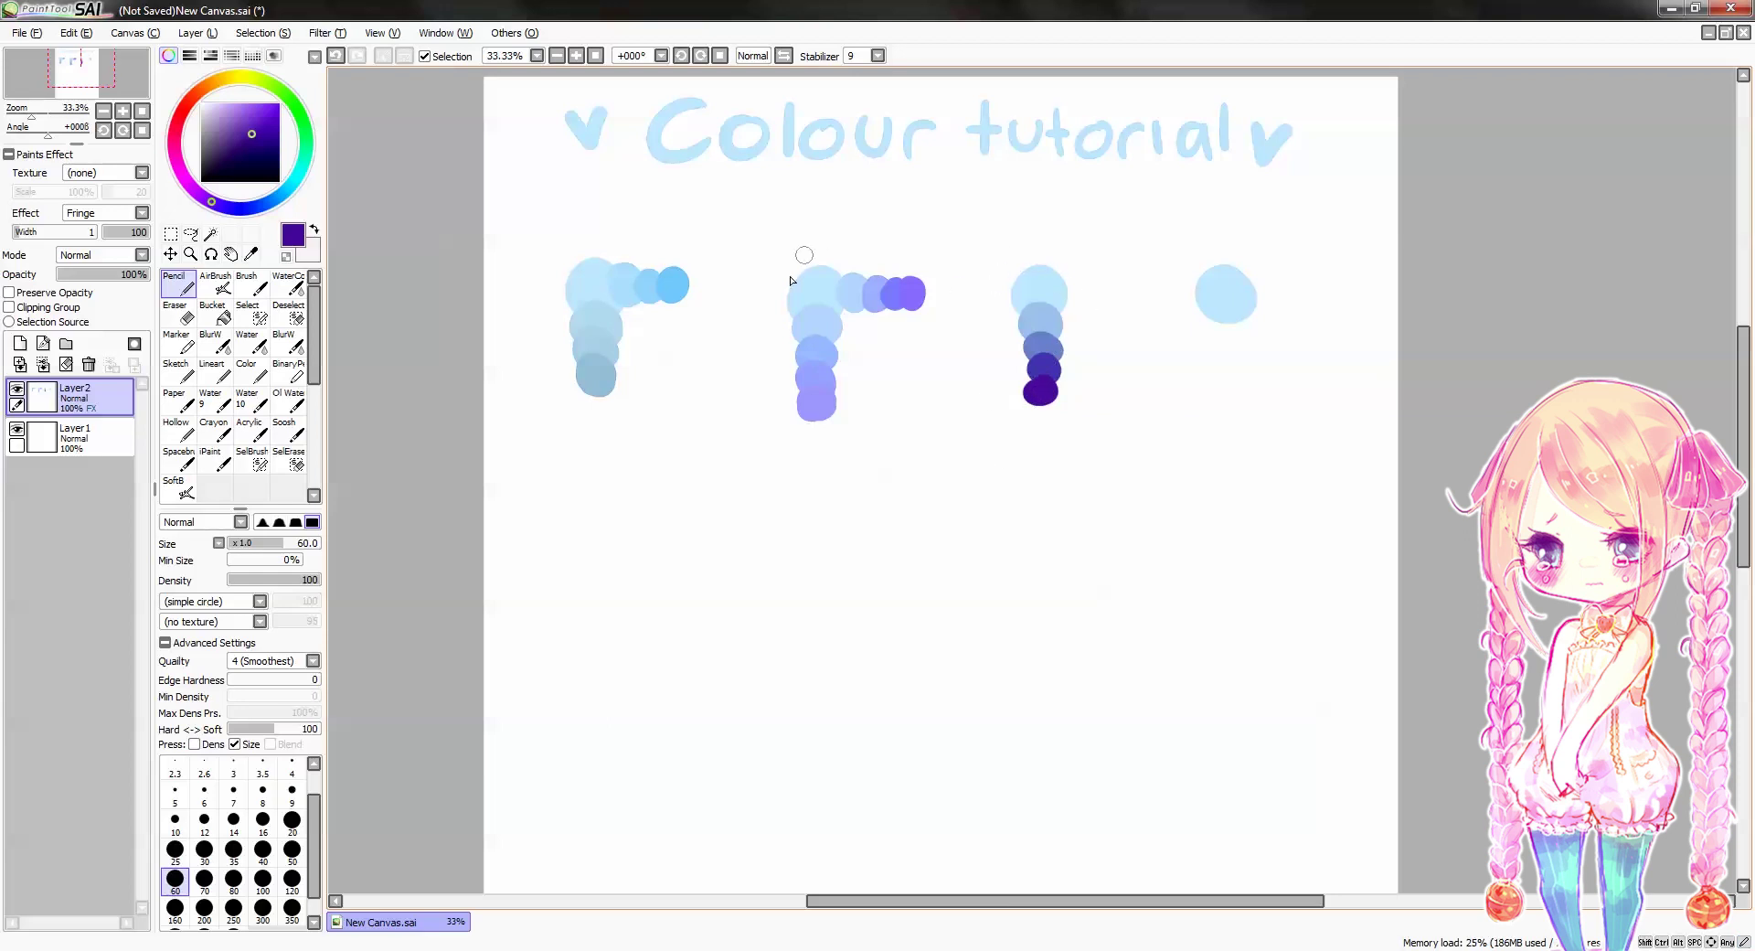
Draw dark purple loops around the third and second swatch groups and arcs linking the first three, undoing the marks
{"action": "mouse_move", "coordinate": [1051, 236]}
{"action": "left_mouse_down"}
{"action": "mouse_move", "coordinate": [1134, 402]}
{"action": "mouse_move", "coordinate": [1034, 266]}
{"action": "left_mouse_up"}
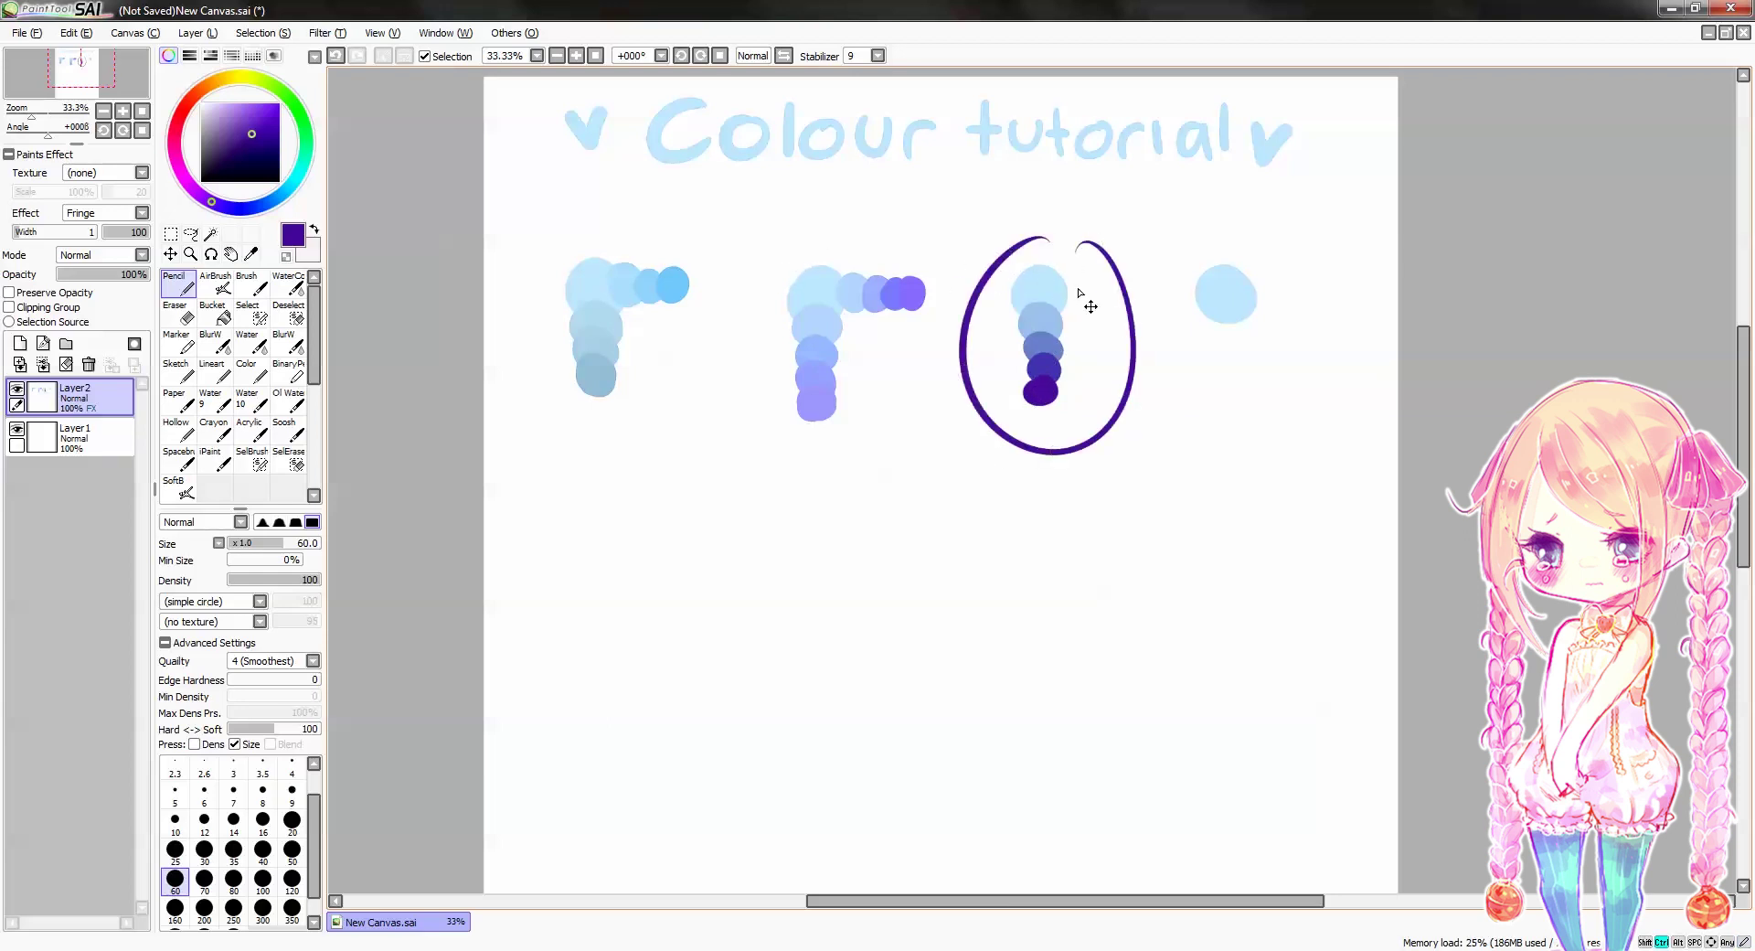
{"action": "key", "text": "ctrl+z"}
{"action": "left_click_drag", "start_coordinate": [835, 223], "coordinate": [891, 393]}
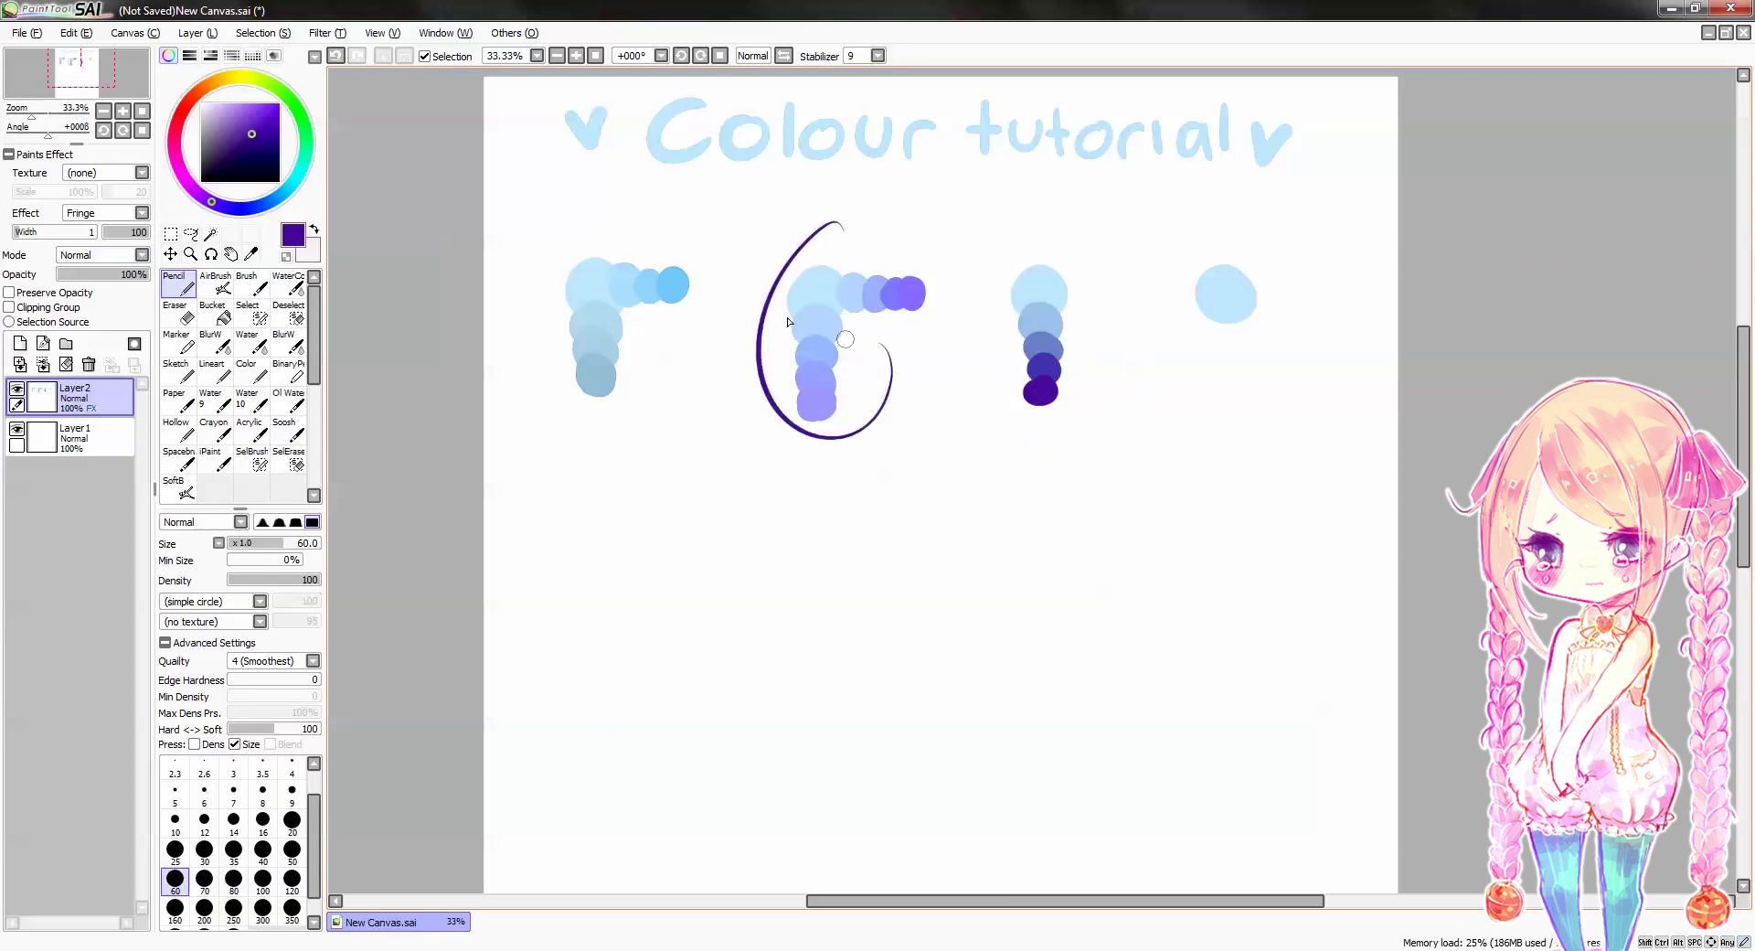
{"action": "key", "text": "ctrl+z"}
{"action": "mouse_move", "coordinate": [647, 225]}
{"action": "left_mouse_down"}
{"action": "mouse_move", "coordinate": [684, 293]}
{"action": "mouse_move", "coordinate": [799, 239]}
{"action": "mouse_move", "coordinate": [1071, 265]}
{"action": "left_mouse_up"}
{"action": "key", "text": "ctrl+z"}
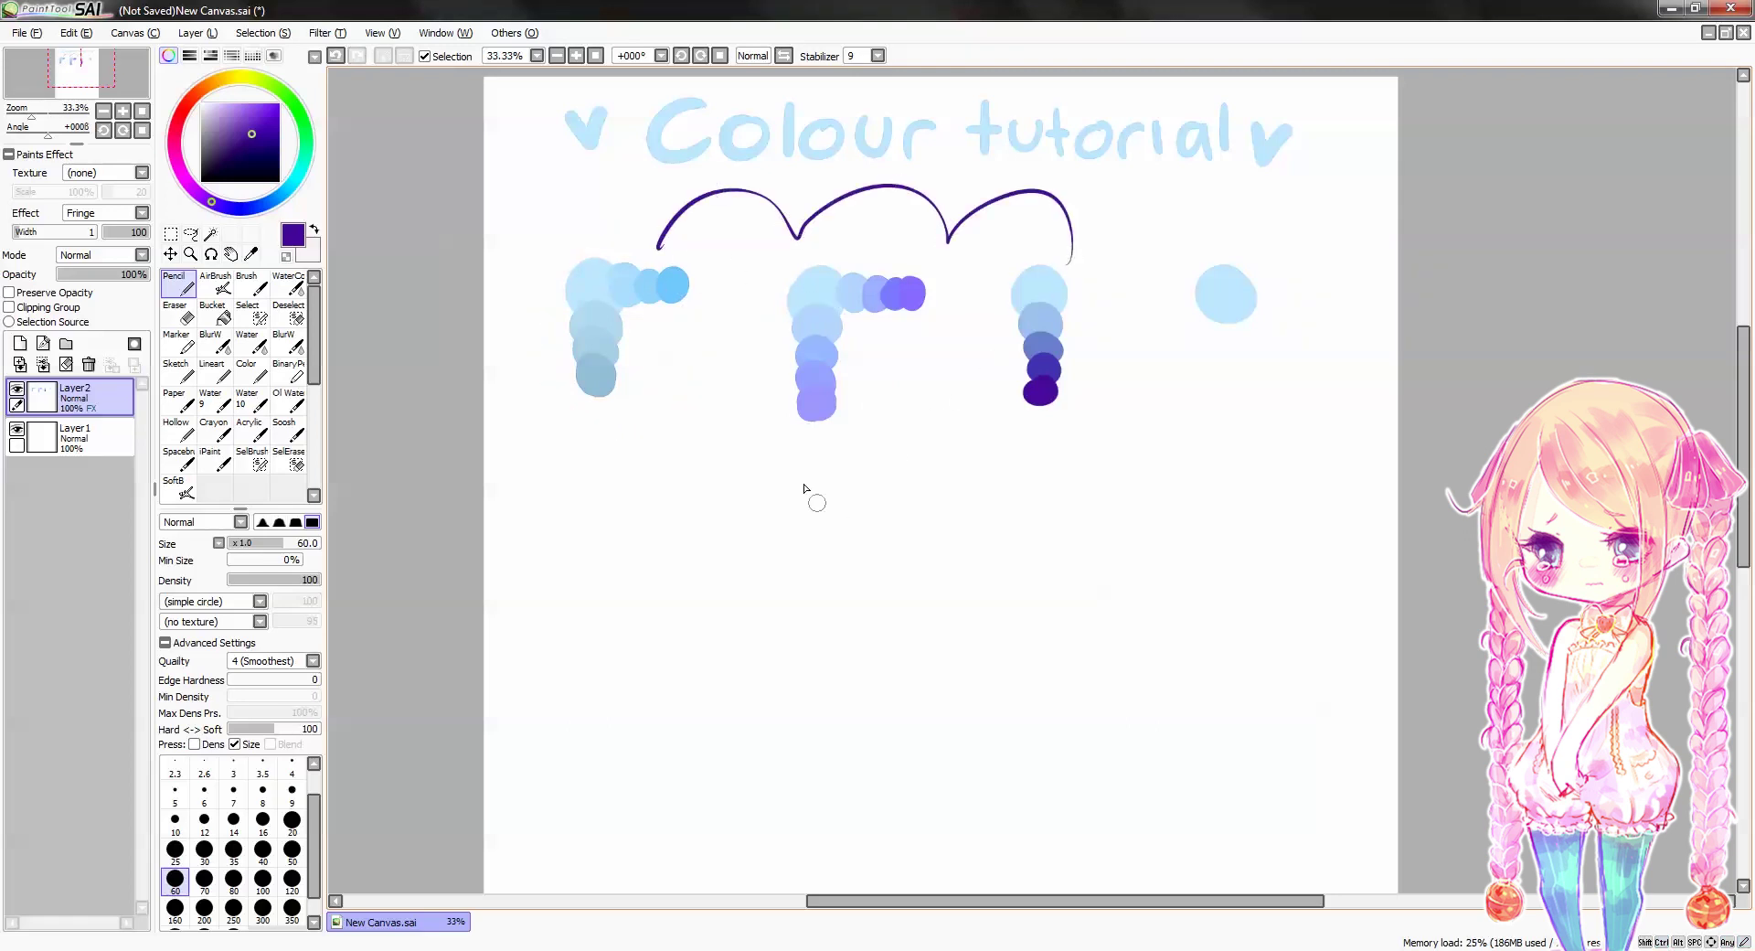
{"action": "key", "text": "ctrl+z"}
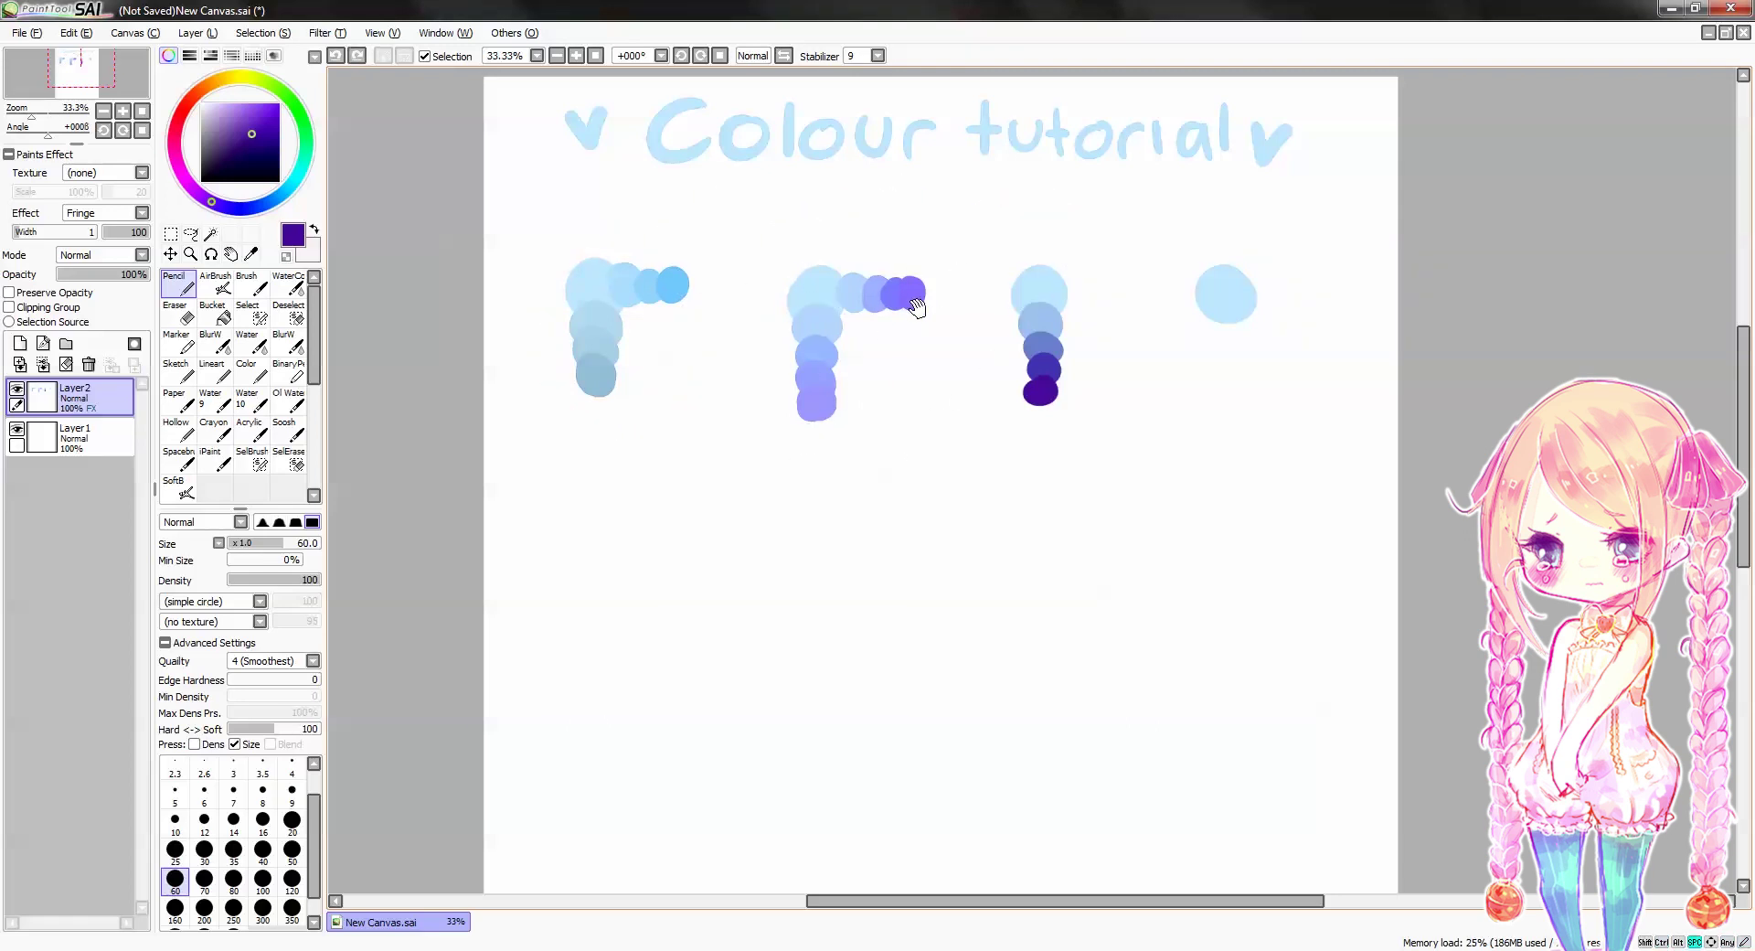
Sample the fourth circle's light blue and paint a cyan dot and a green dot below it with brush size 120
{"action": "left_click_drag", "start_coordinate": [932, 305], "coordinate": [920, 303]}
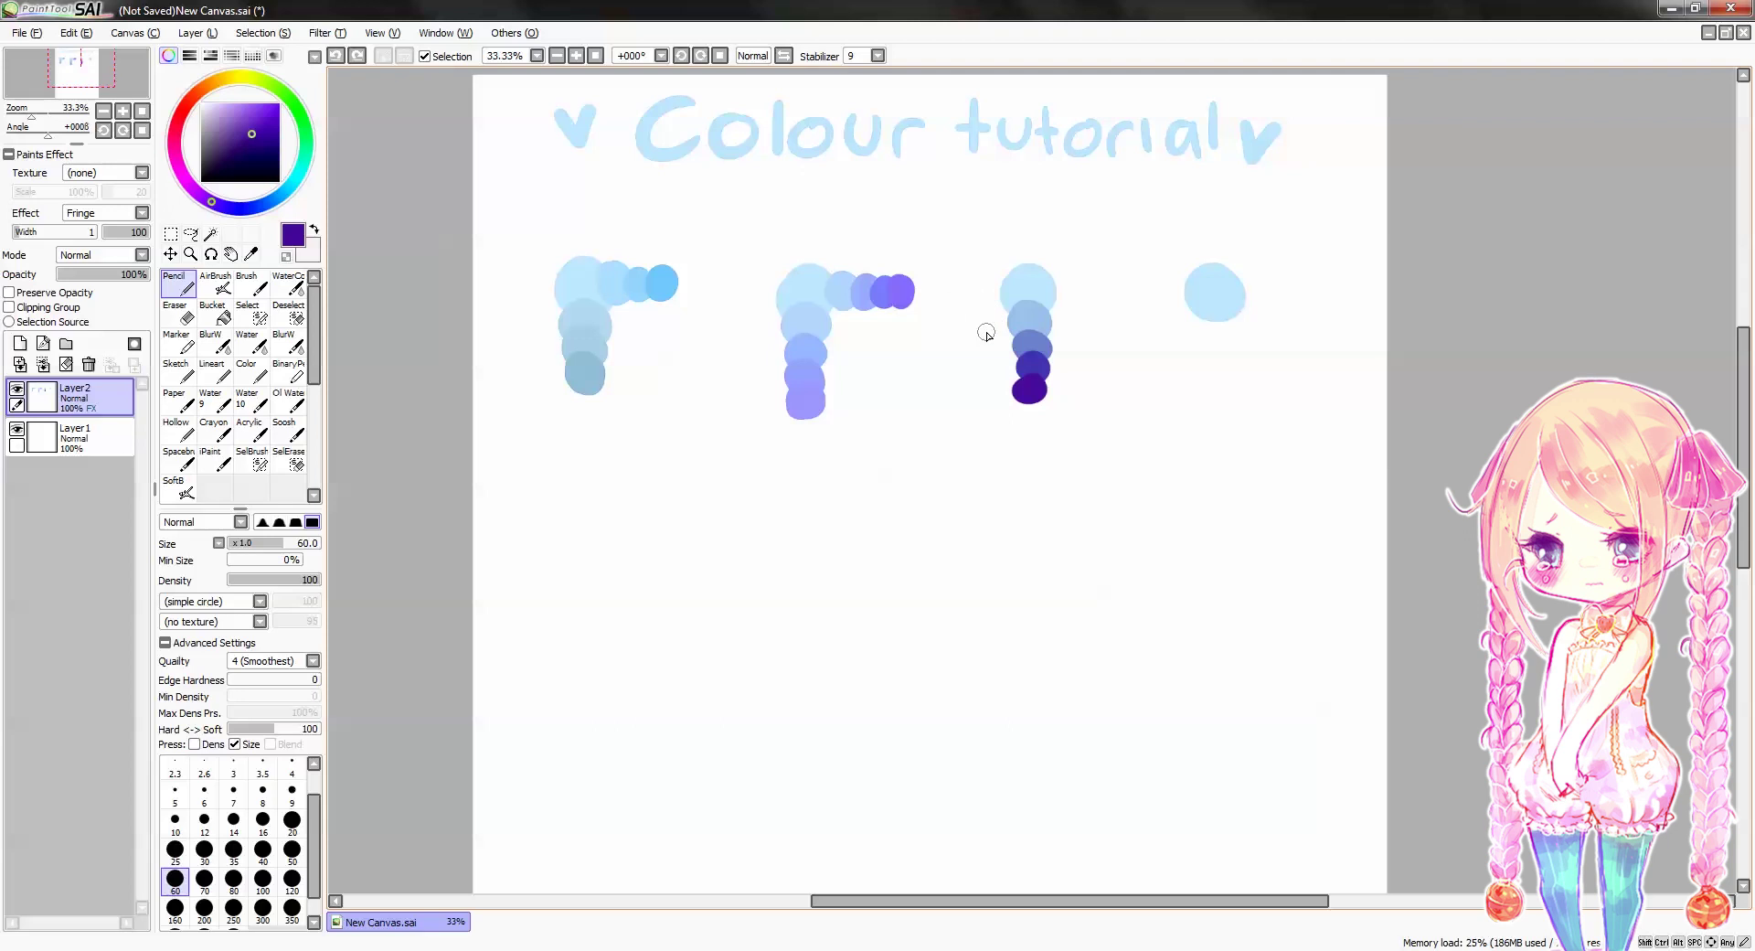
{"action": "left_click", "coordinate": [1230, 282], "text": "alt"}
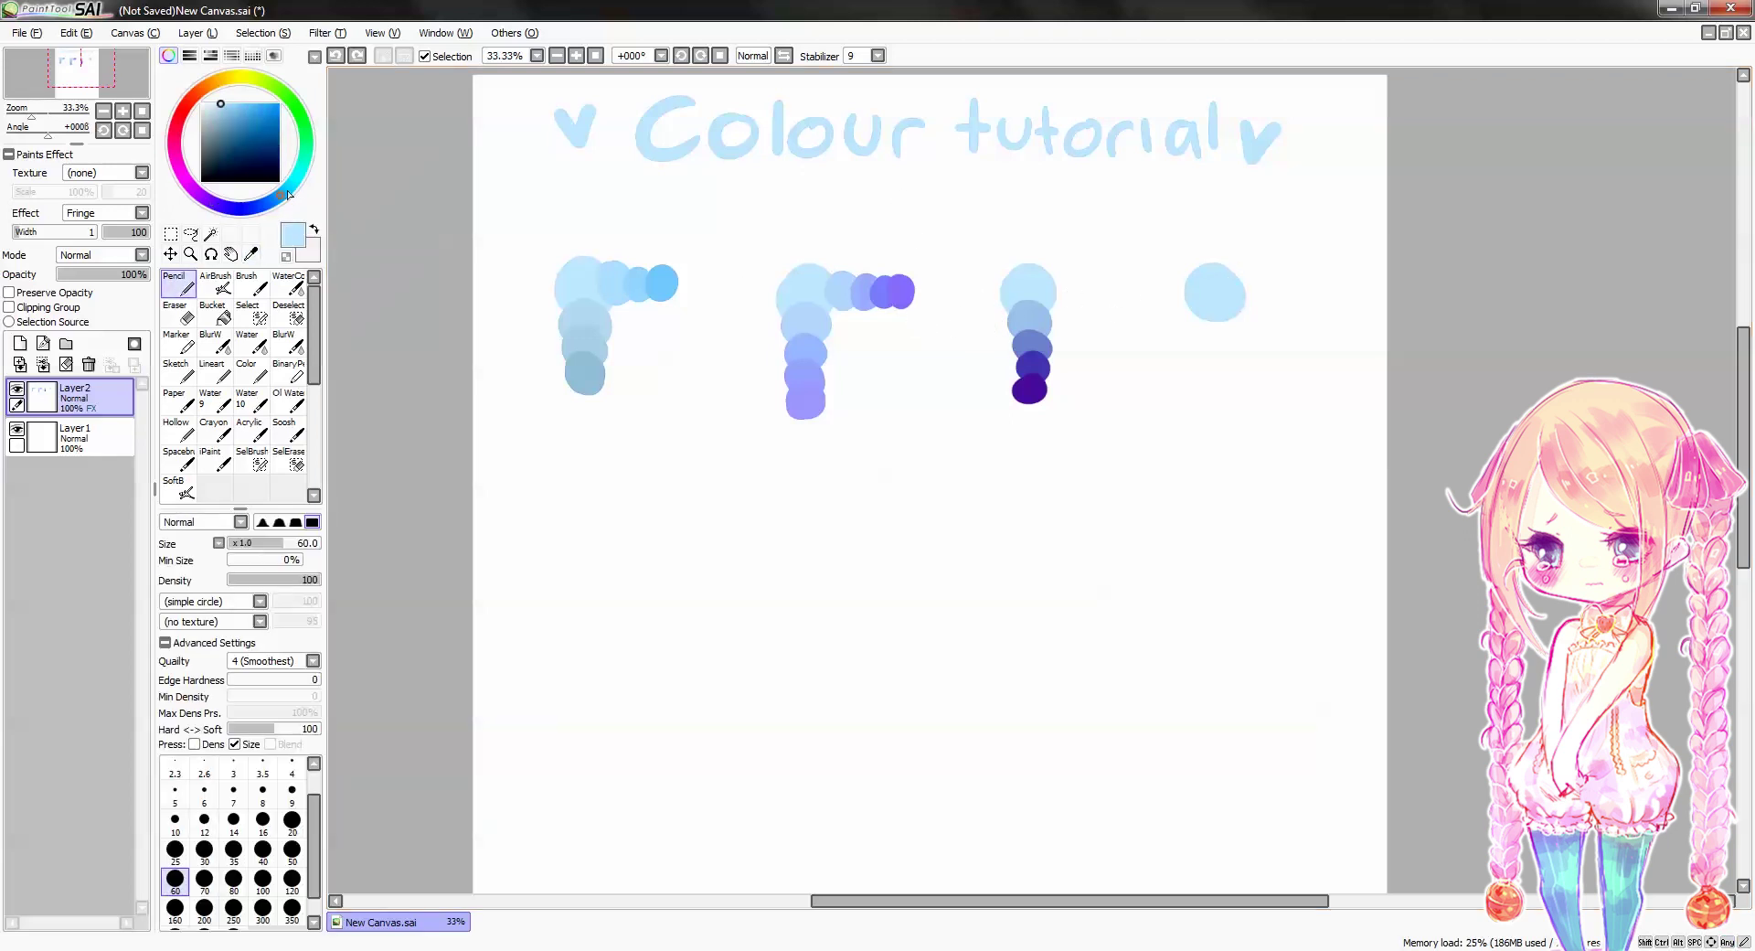
{"action": "left_click_drag", "start_coordinate": [288, 193], "coordinate": [293, 181]}
{"action": "left_click", "coordinate": [227, 111]}
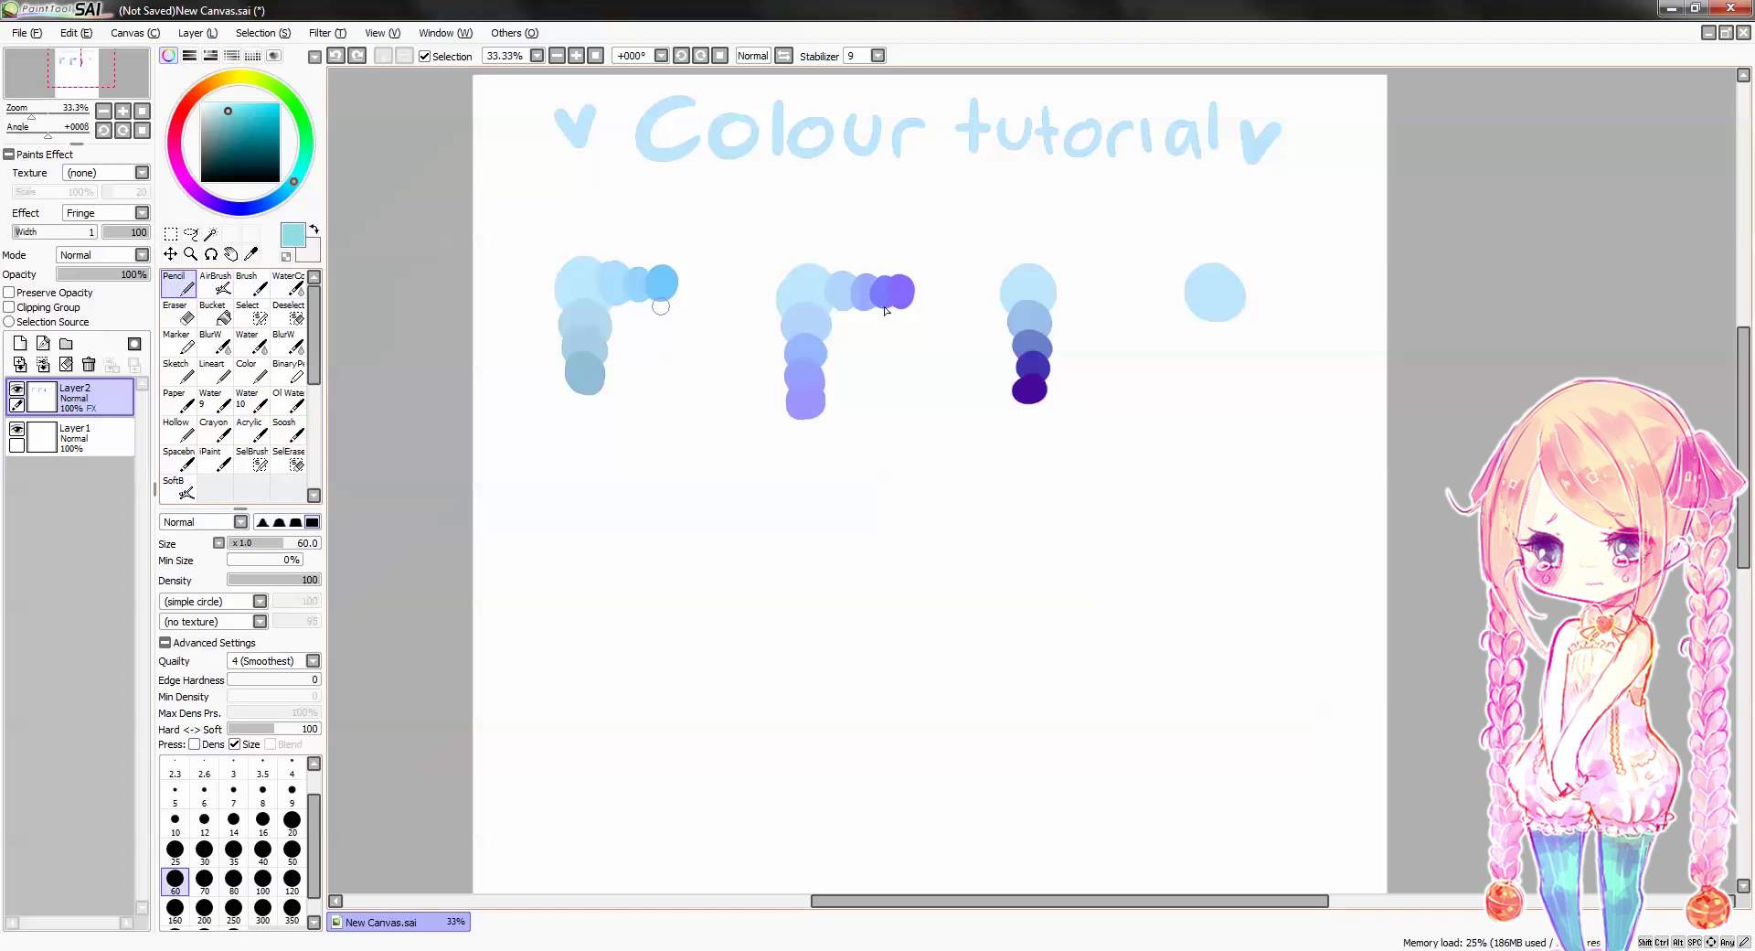
{"action": "left_click", "coordinate": [291, 877]}
{"action": "left_click", "coordinate": [1211, 328]}
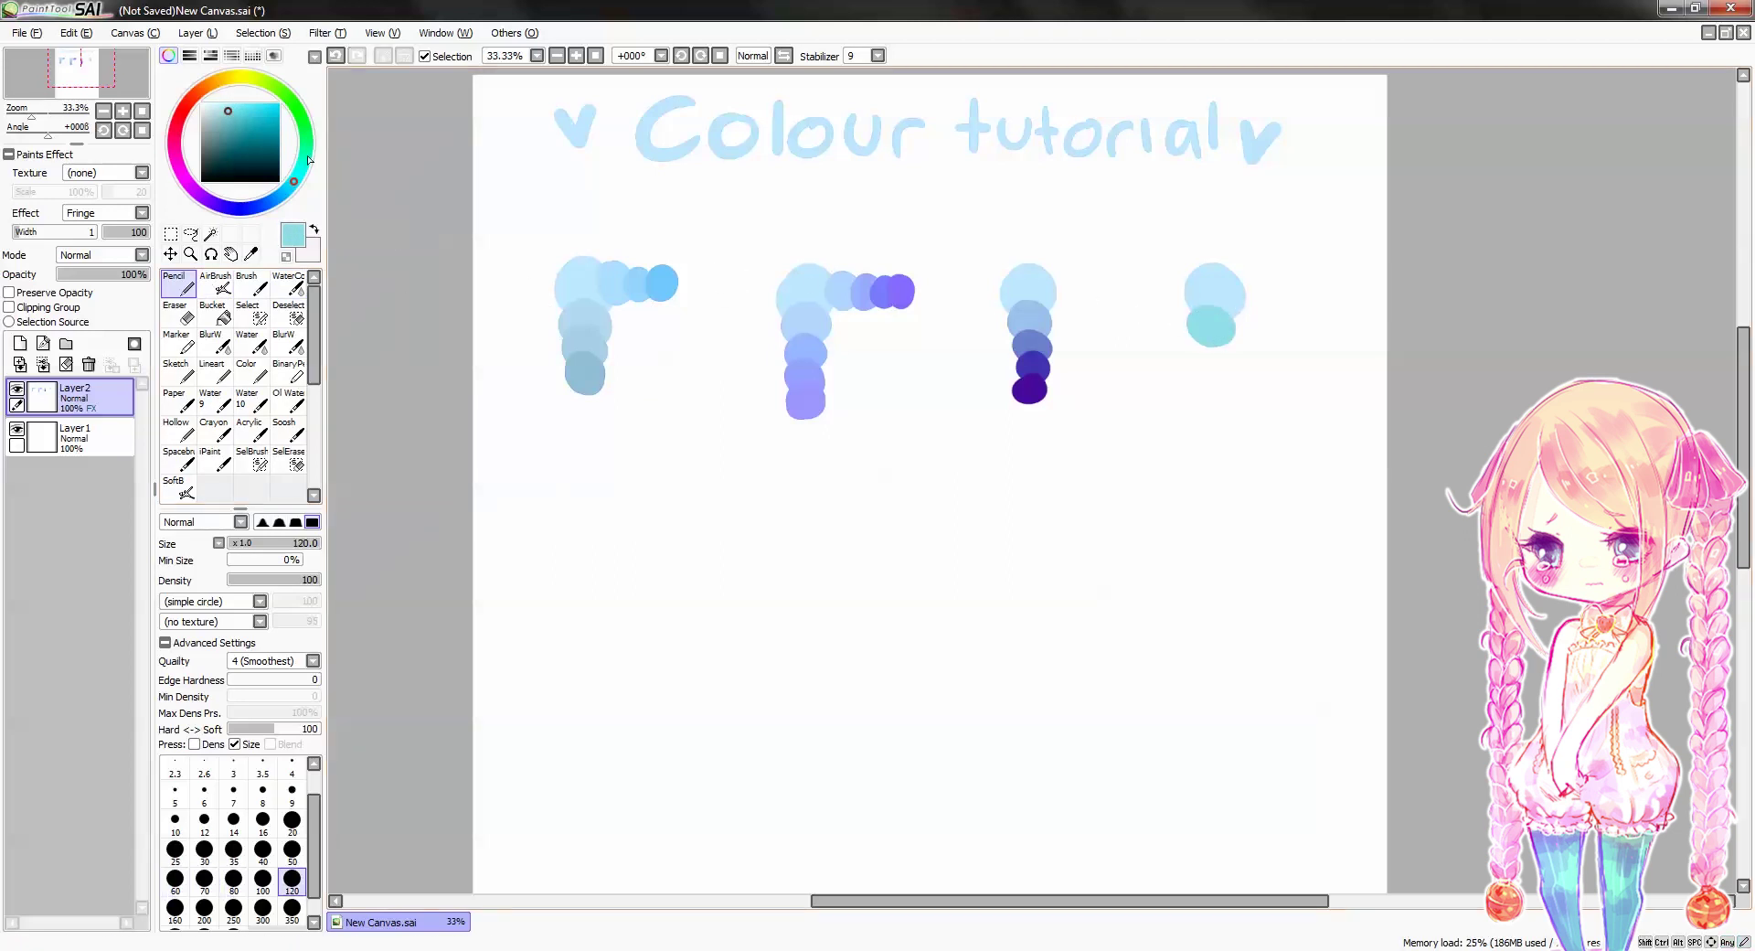
{"action": "left_click", "coordinate": [236, 116]}
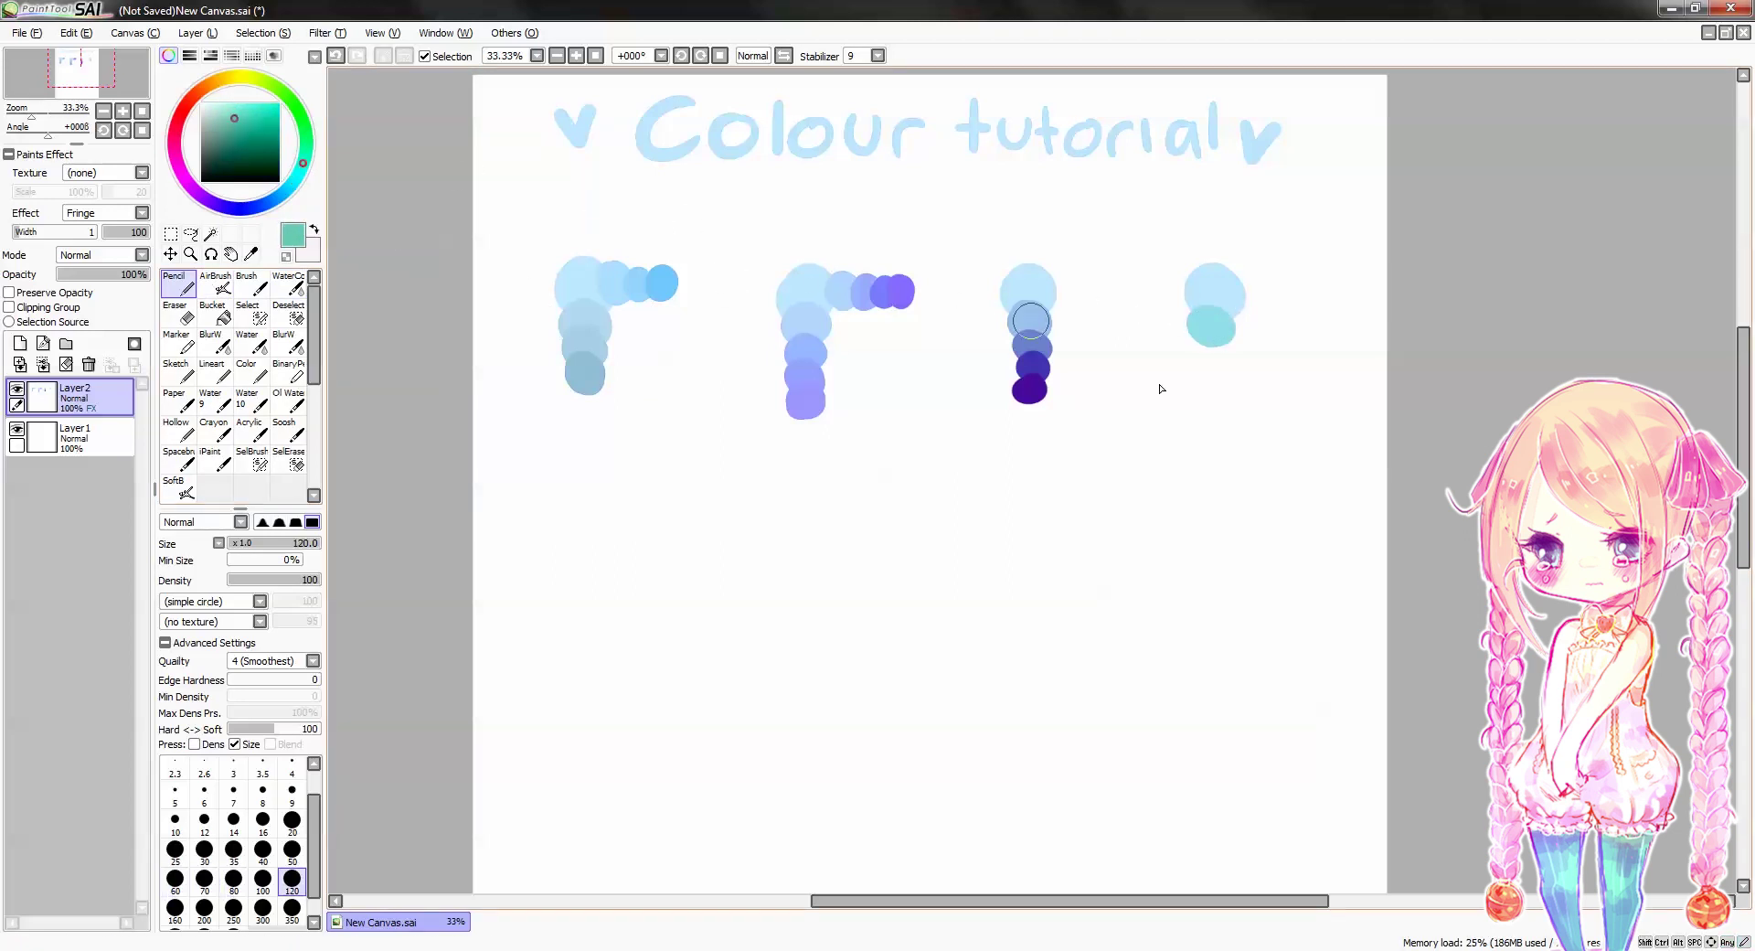
{"action": "left_click", "coordinate": [1208, 359]}
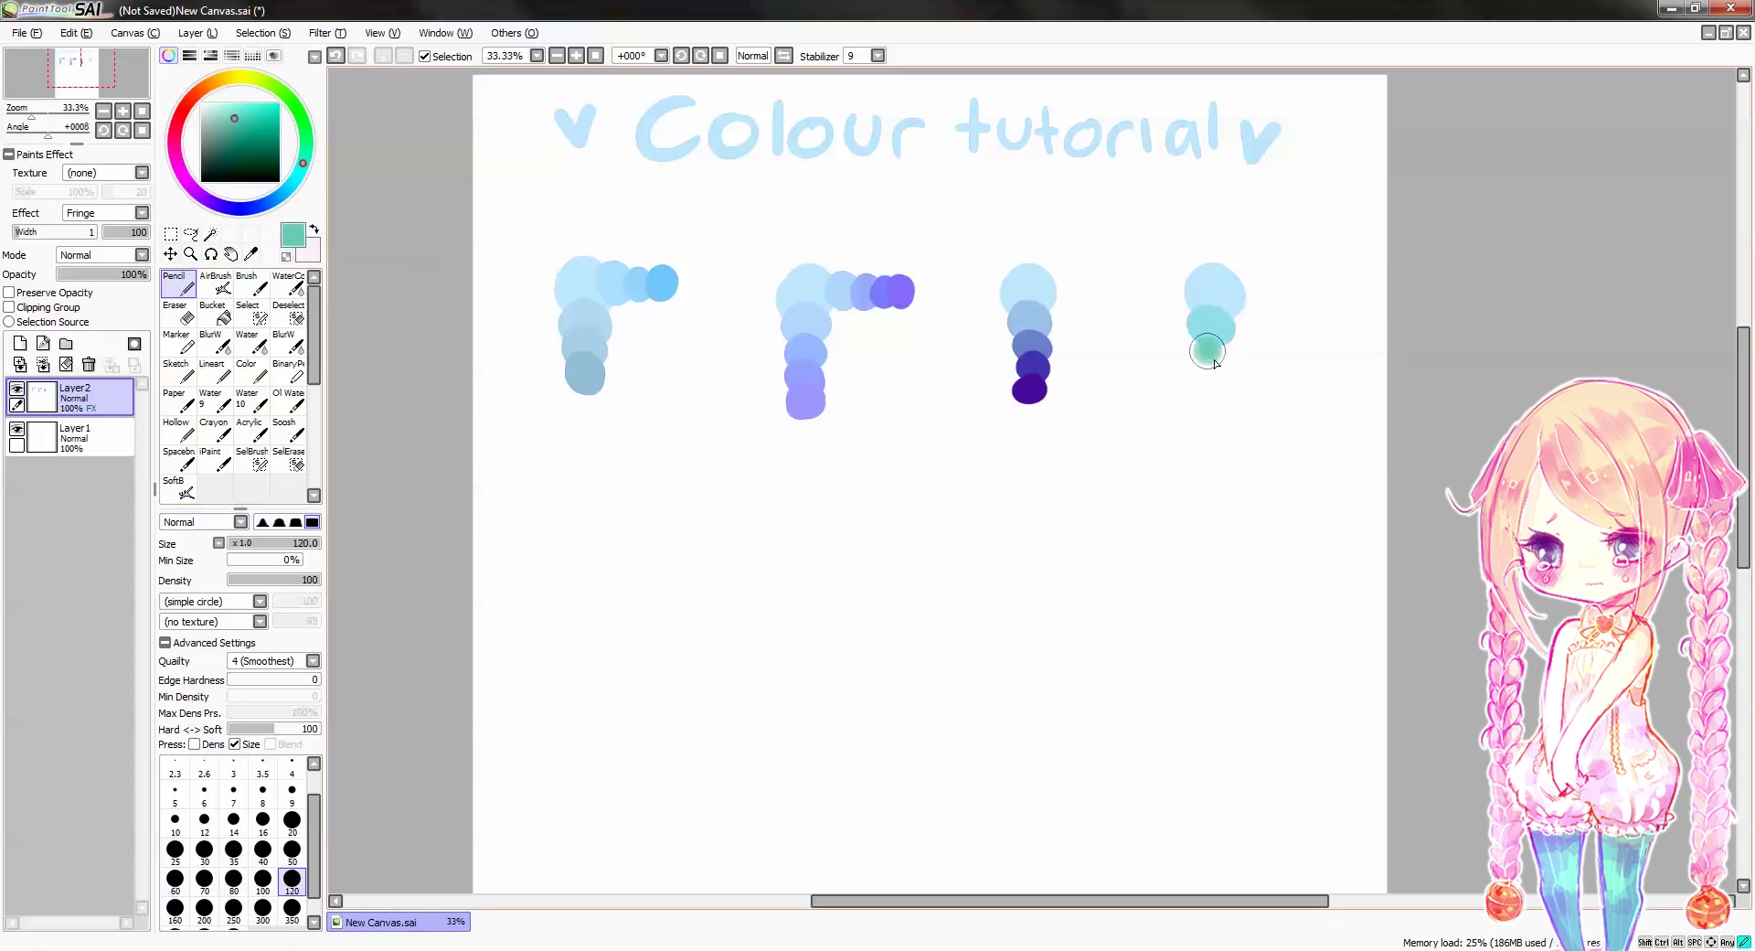
Extend the fourth column downward with a medium blue dot and a dark blue dot
{"action": "left_click", "coordinate": [284, 191]}
{"action": "left_click", "coordinate": [1203, 388]}
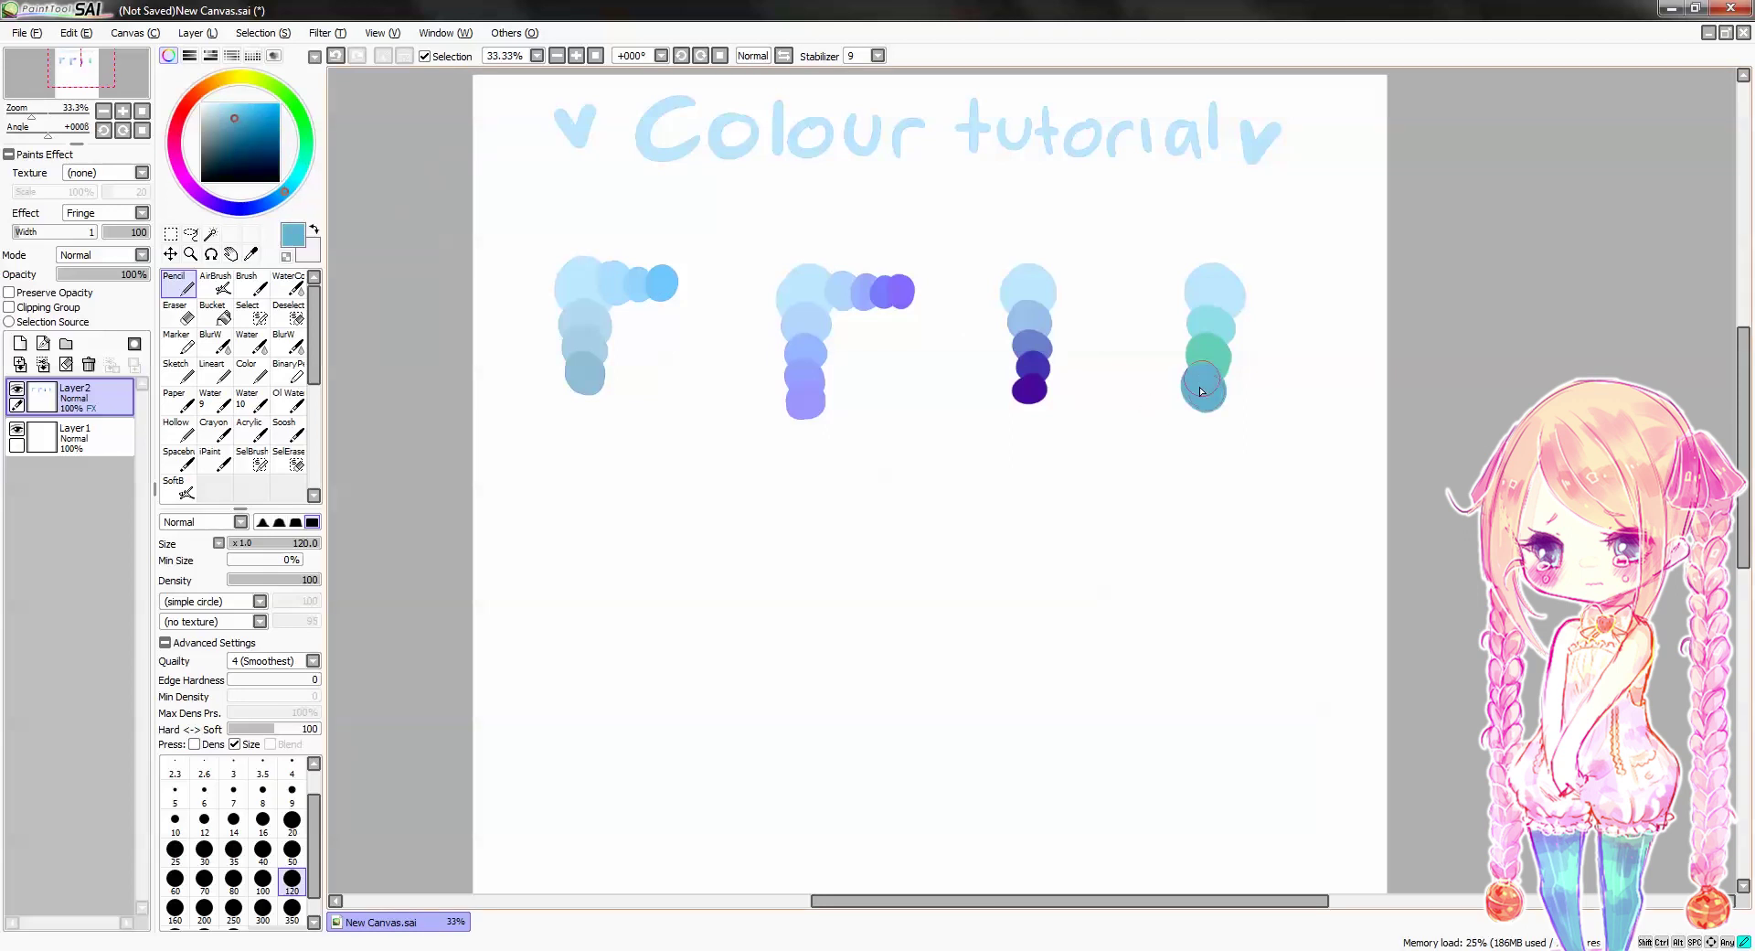
{"action": "left_click", "coordinate": [264, 205]}
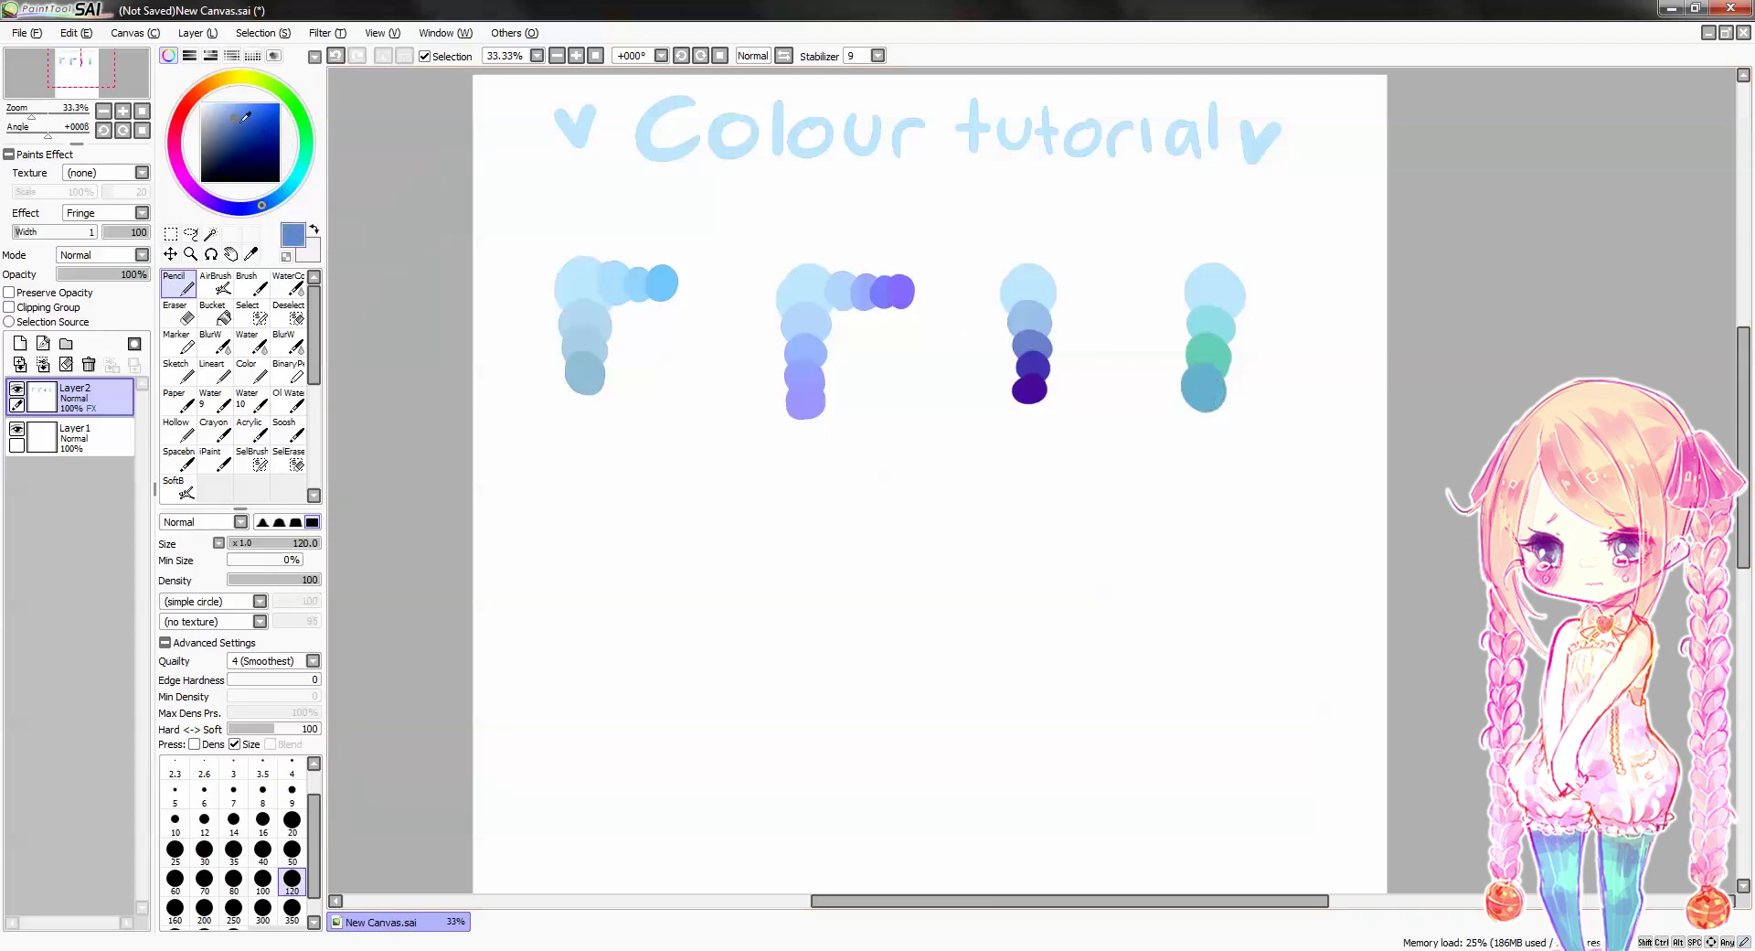
{"action": "left_click", "coordinate": [244, 127]}
{"action": "left_click", "coordinate": [1228, 395]}
{"action": "key", "text": "ctrl+z"}
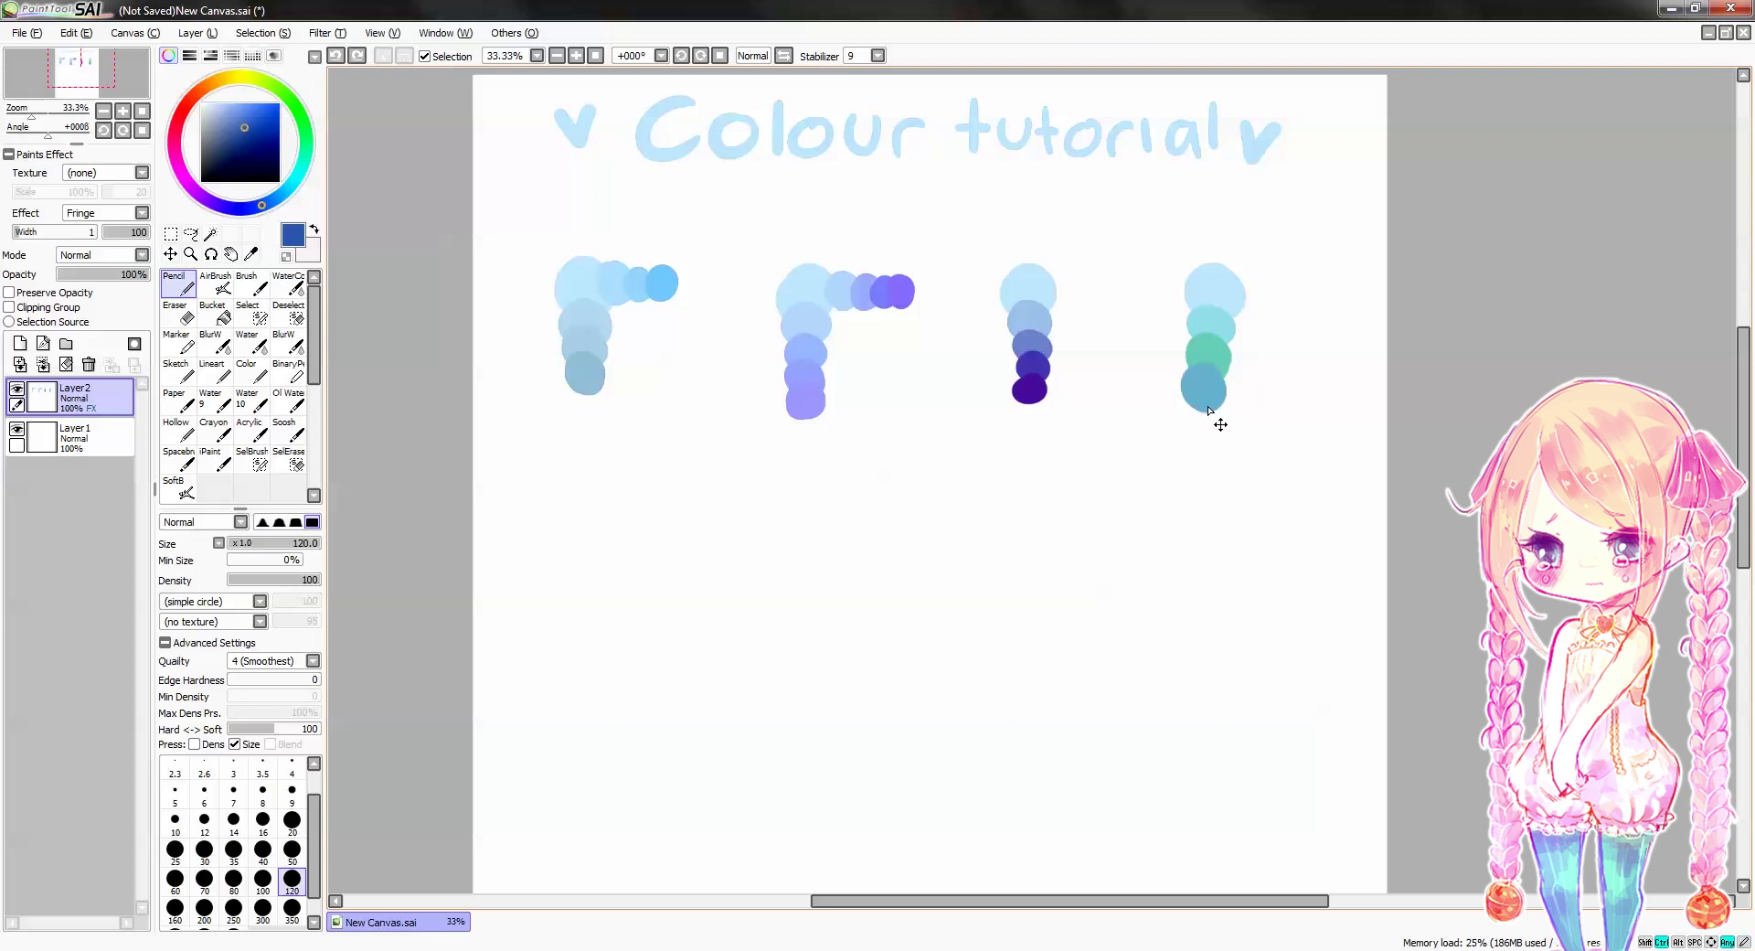
{"action": "left_click", "coordinate": [1203, 411]}
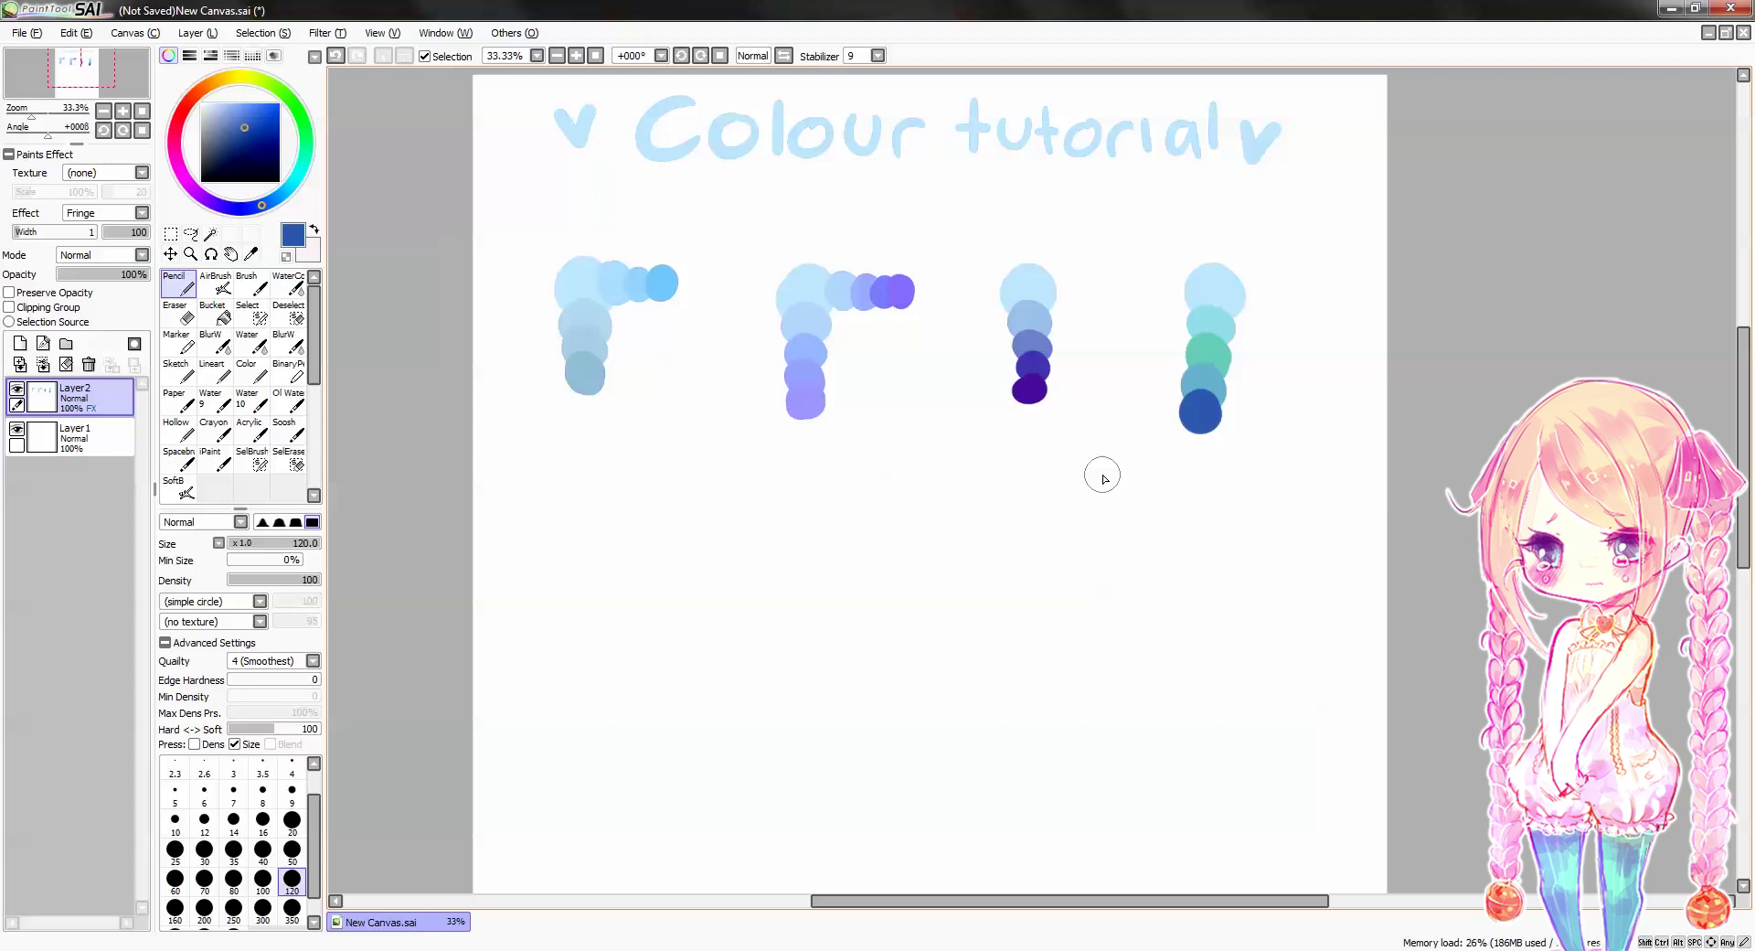
Circle each of the four swatch groups in dark blue, undoing each loop
{"action": "mouse_move", "coordinate": [640, 226]}
{"action": "left_mouse_down"}
{"action": "mouse_move", "coordinate": [693, 398]}
{"action": "mouse_move", "coordinate": [708, 277]}
{"action": "mouse_move", "coordinate": [627, 238]}
{"action": "mouse_move", "coordinate": [588, 262]}
{"action": "mouse_move", "coordinate": [591, 244]}
{"action": "mouse_move", "coordinate": [608, 271]}
{"action": "mouse_move", "coordinate": [611, 450]}
{"action": "mouse_move", "coordinate": [647, 258]}
{"action": "left_mouse_up"}
{"action": "key", "text": "ctrl+z"}
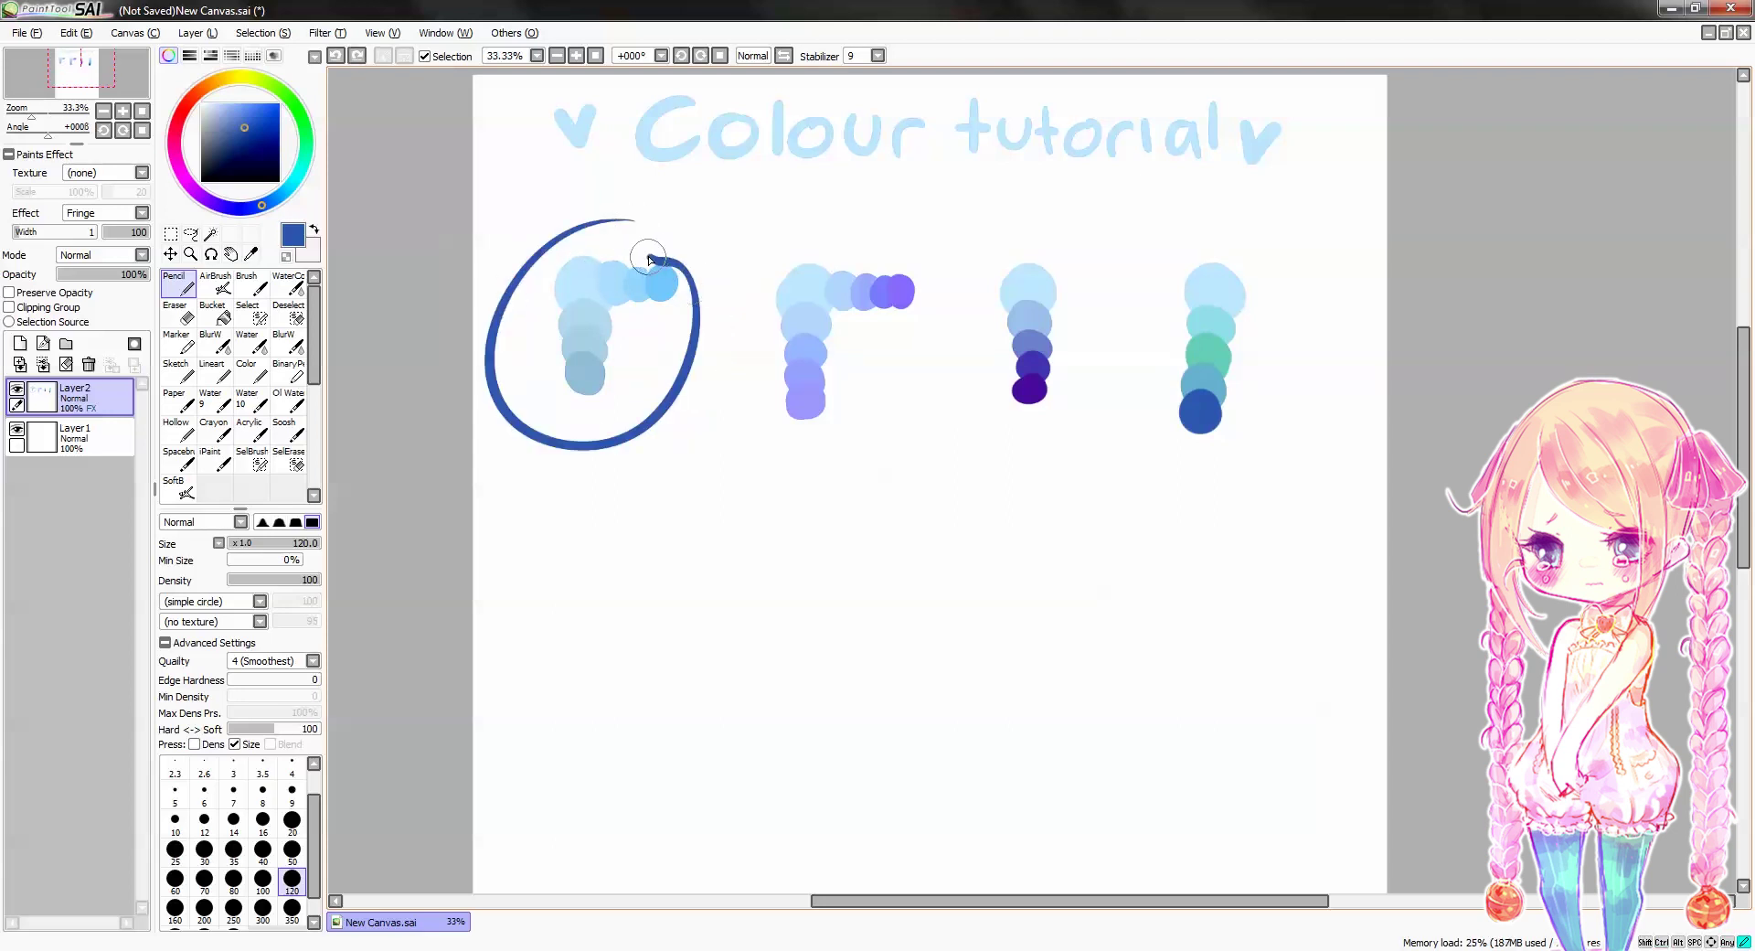
{"action": "key", "text": "ctrl+z"}
{"action": "mouse_move", "coordinate": [862, 243]}
{"action": "left_mouse_down"}
{"action": "mouse_move", "coordinate": [842, 475]}
{"action": "mouse_move", "coordinate": [905, 274]}
{"action": "left_mouse_up"}
{"action": "key", "text": "ctrl+z"}
{"action": "mouse_move", "coordinate": [1060, 233]}
{"action": "left_mouse_down"}
{"action": "mouse_move", "coordinate": [969, 405]}
{"action": "mouse_move", "coordinate": [1131, 251]}
{"action": "left_mouse_up"}
{"action": "key", "text": "ctrl+z"}
{"action": "mouse_move", "coordinate": [1257, 222]}
{"action": "left_mouse_down"}
{"action": "mouse_move", "coordinate": [1128, 329]}
{"action": "mouse_move", "coordinate": [1215, 279]}
{"action": "left_mouse_up"}
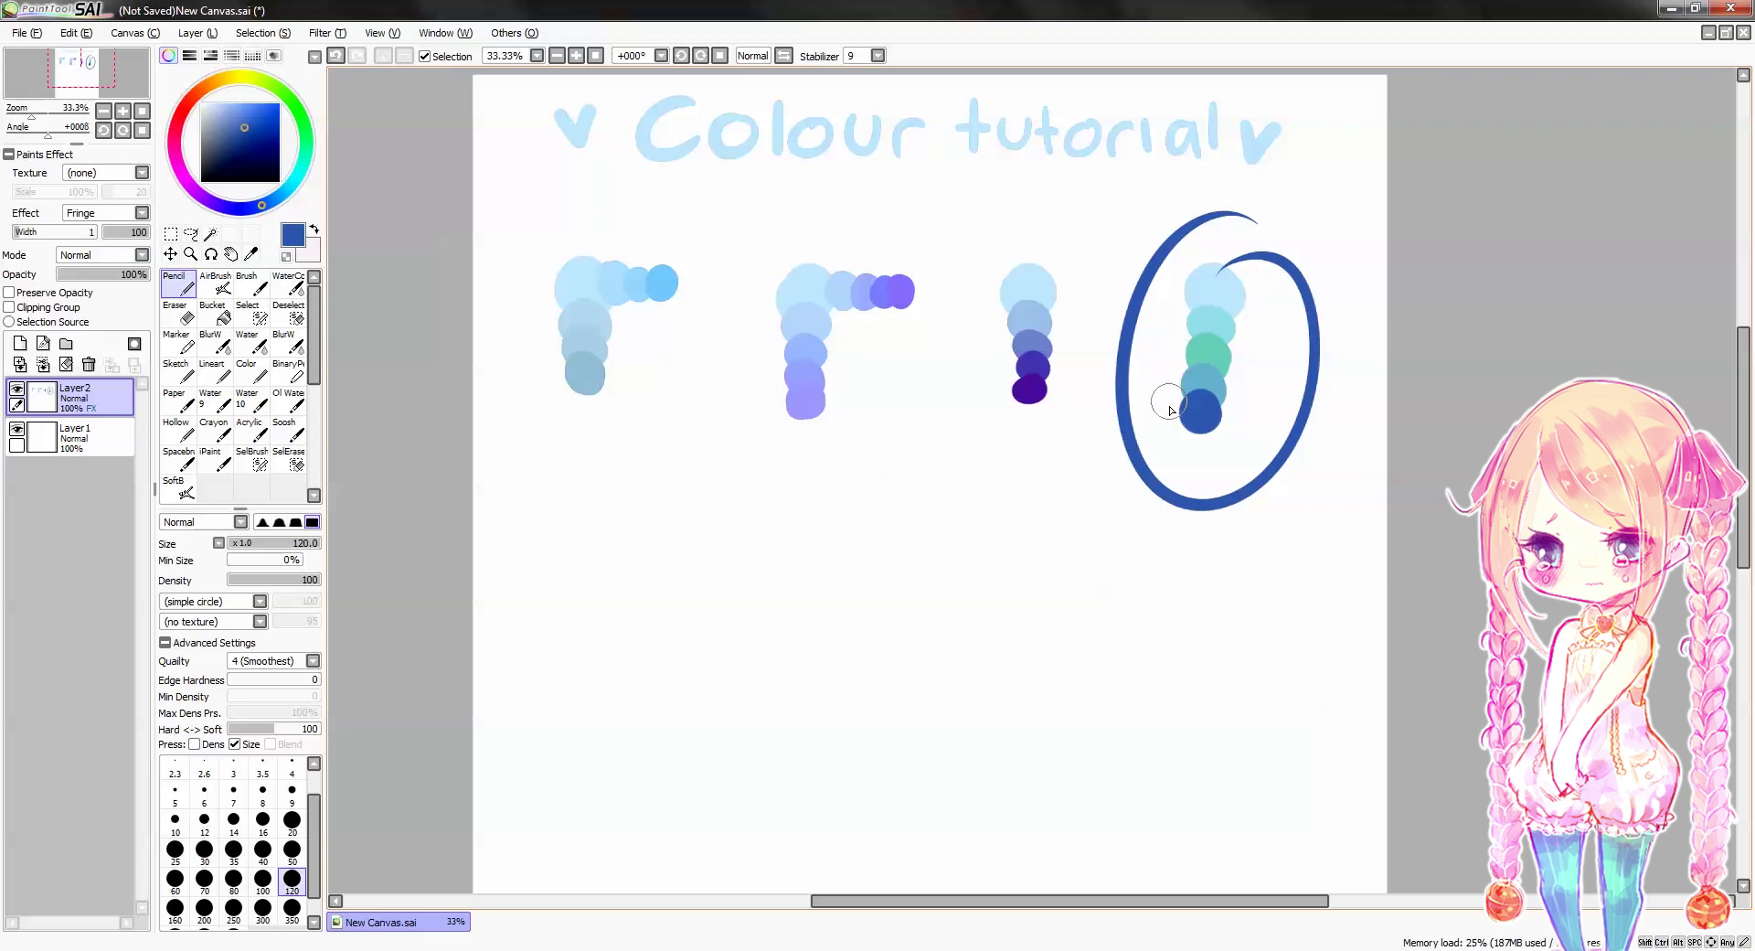
{"action": "key", "text": "ctrl+z"}
Float the document windows and resize them so New Canvas.sai sits beside the TEe8.jpg reference, with the swatches in view
{"action": "scroll", "coordinate": [1033, 270], "scroll_direction": "up", "scroll_amount": 1}
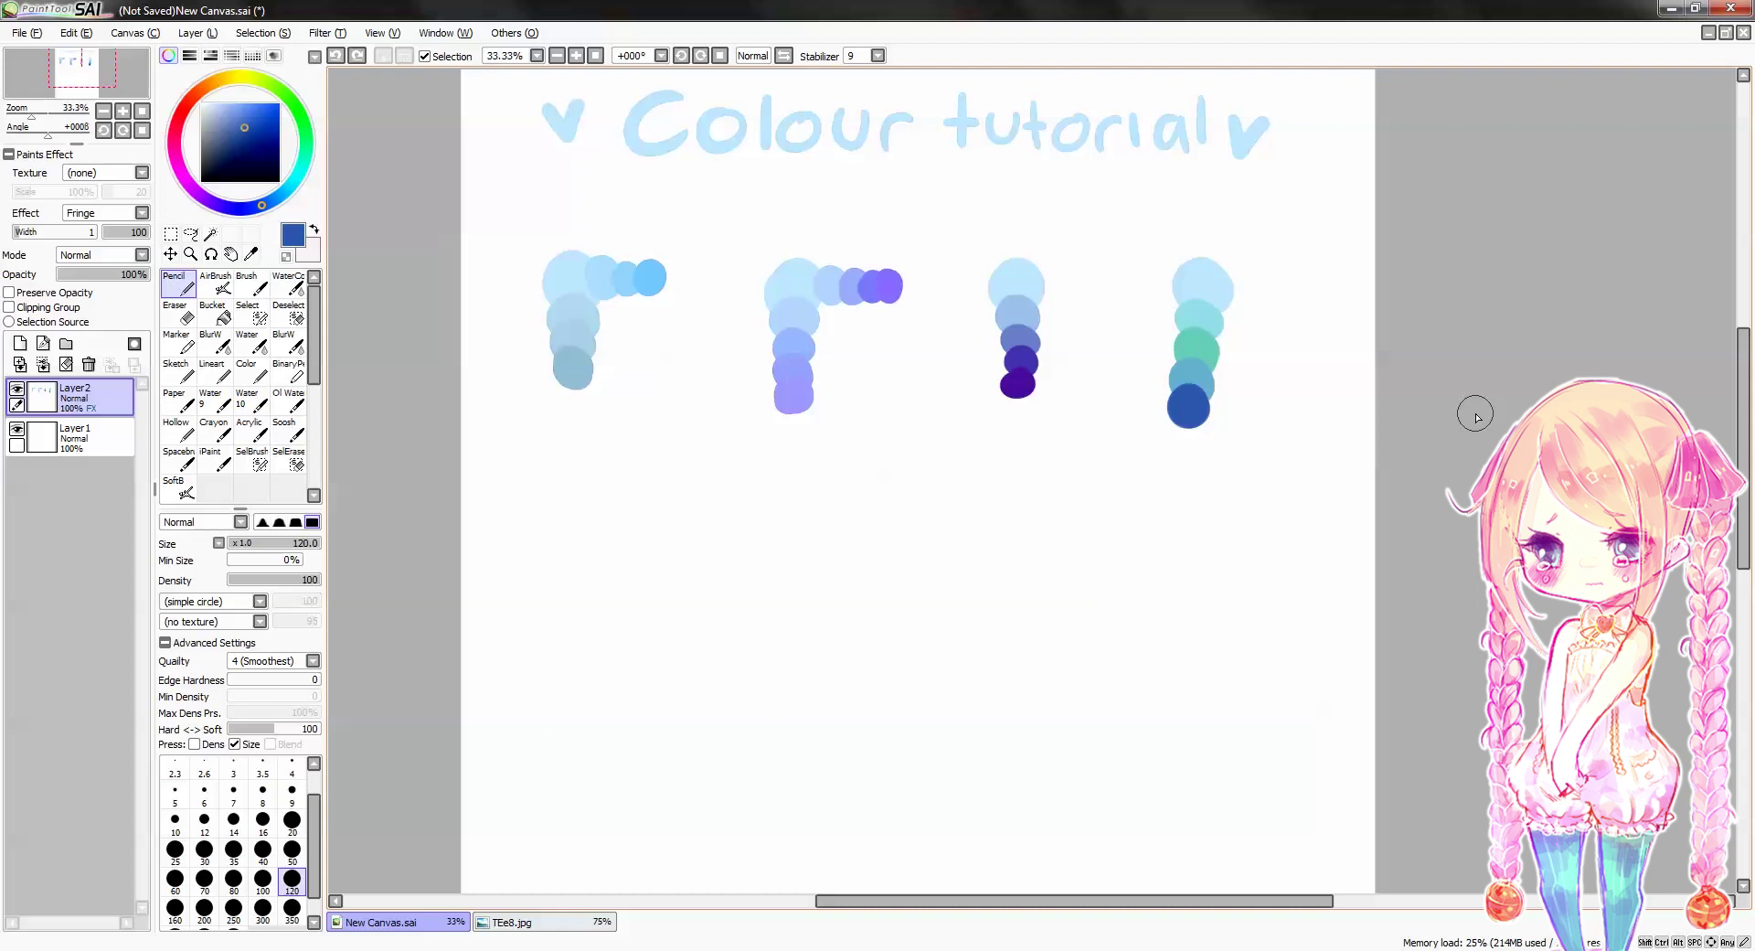
{"action": "left_click", "coordinate": [1724, 33]}
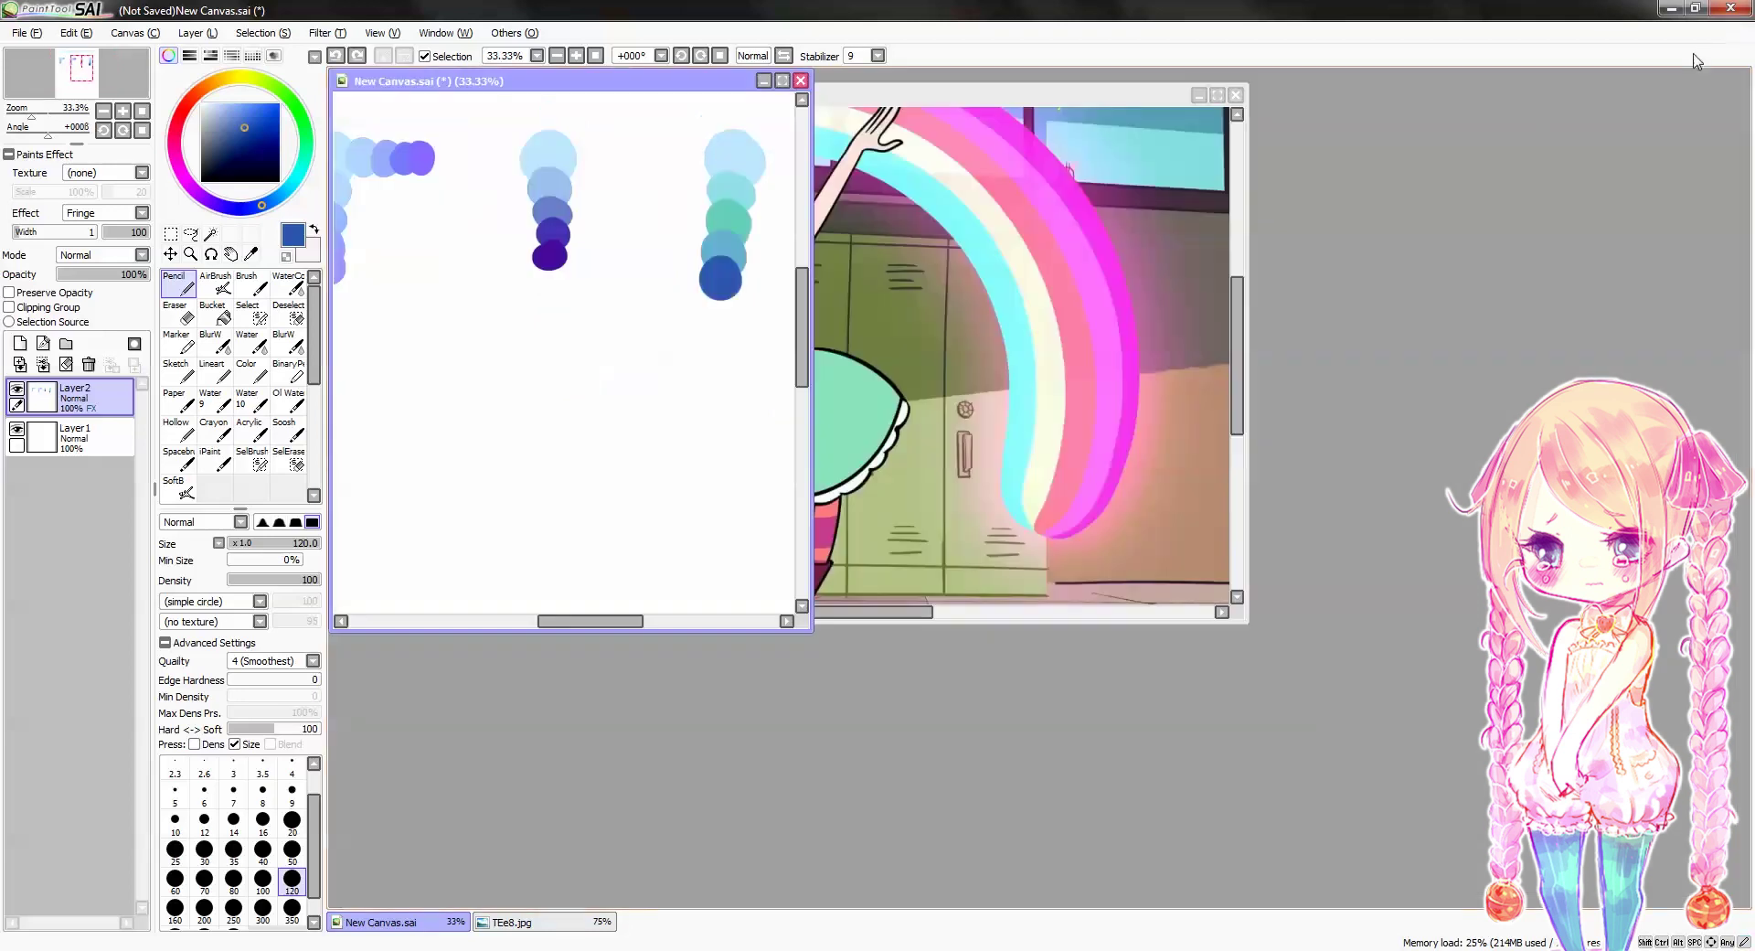
{"action": "left_click_drag", "start_coordinate": [688, 630], "coordinate": [664, 905]}
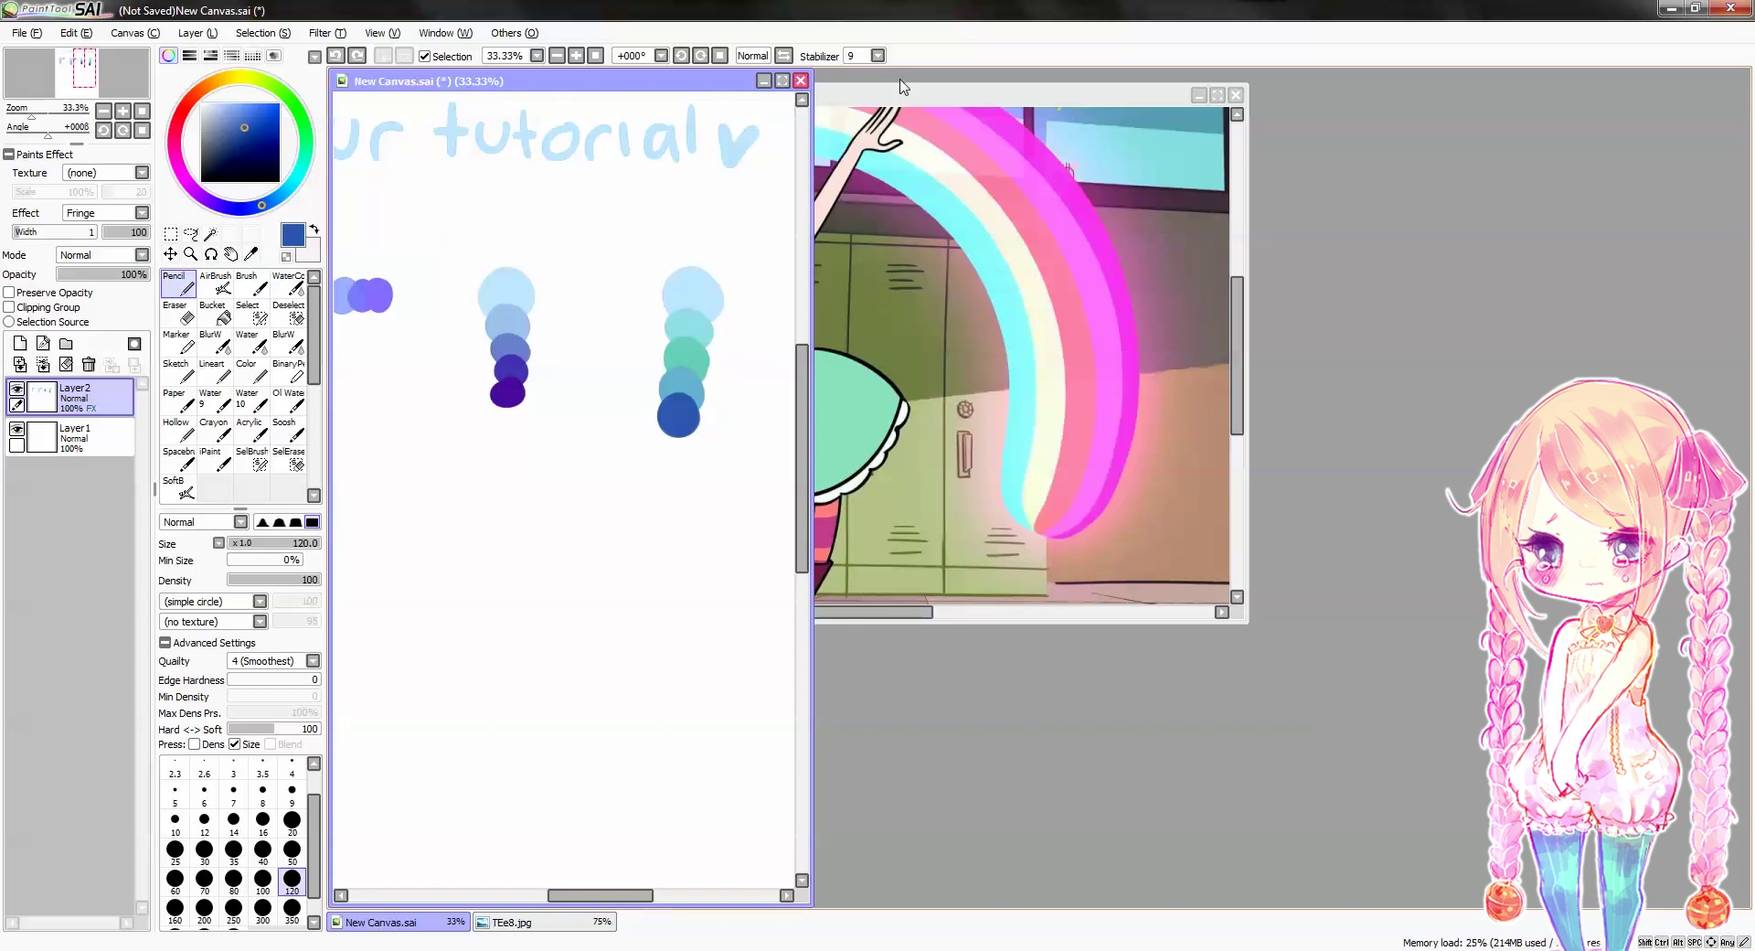
{"action": "left_click_drag", "start_coordinate": [1075, 84], "coordinate": [1595, 67]}
{"action": "left_click_drag", "start_coordinate": [862, 600], "coordinate": [1225, 905]}
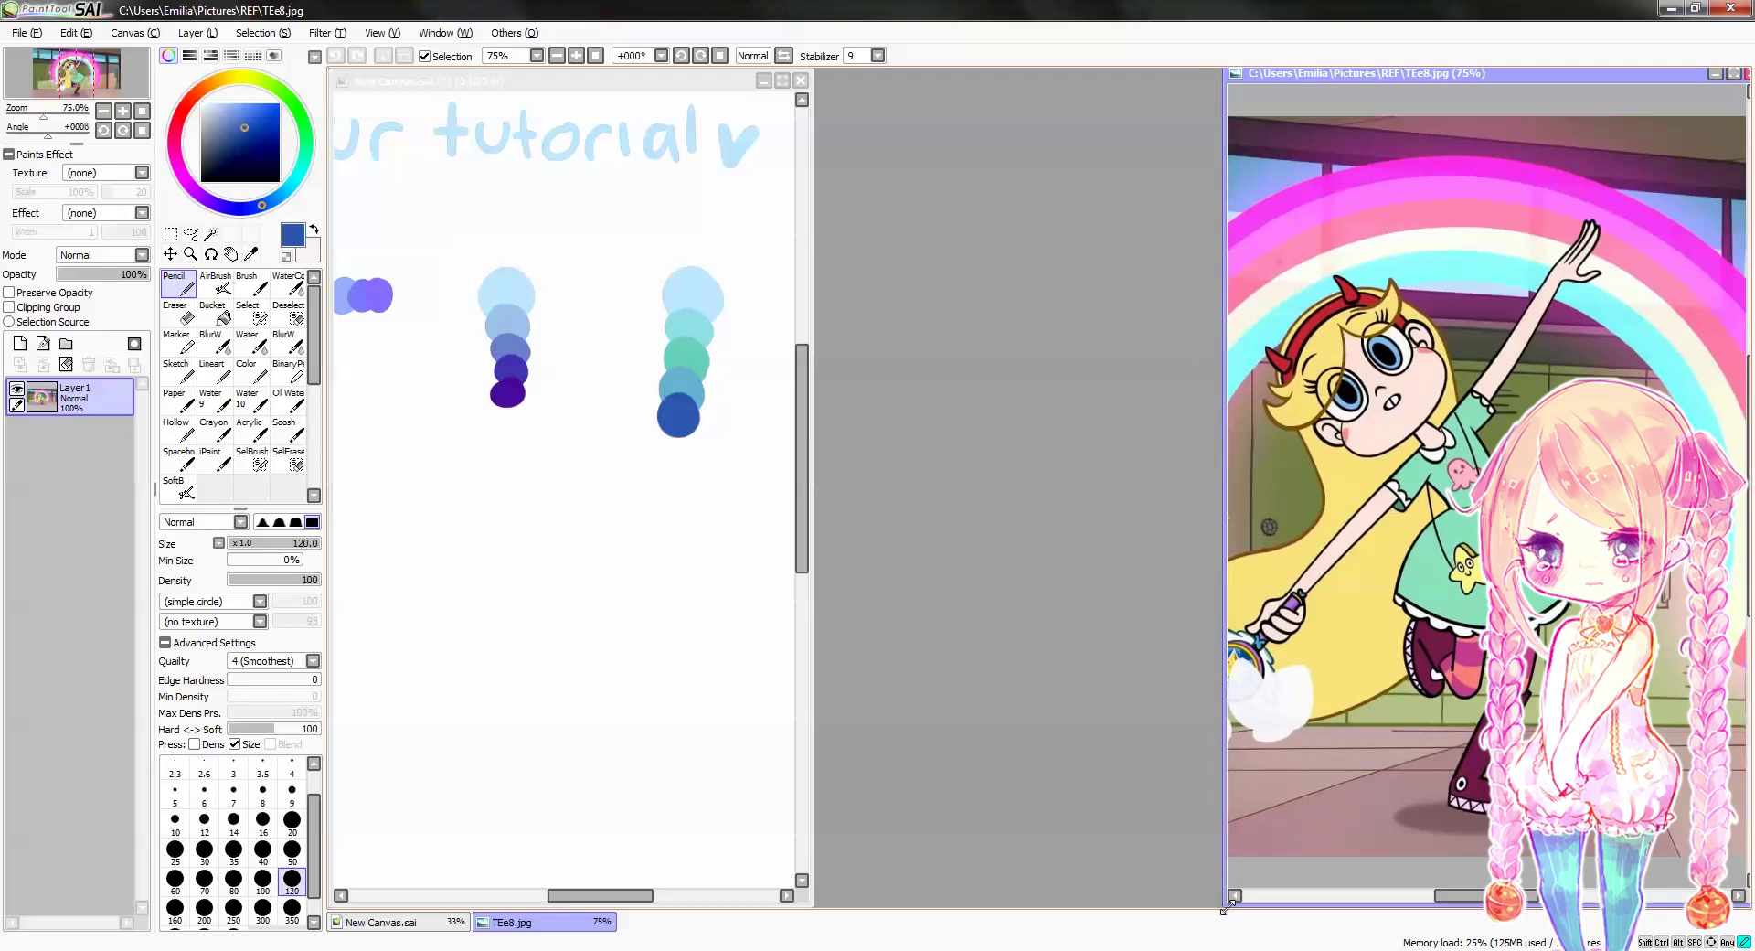
{"action": "left_click", "coordinate": [811, 828]}
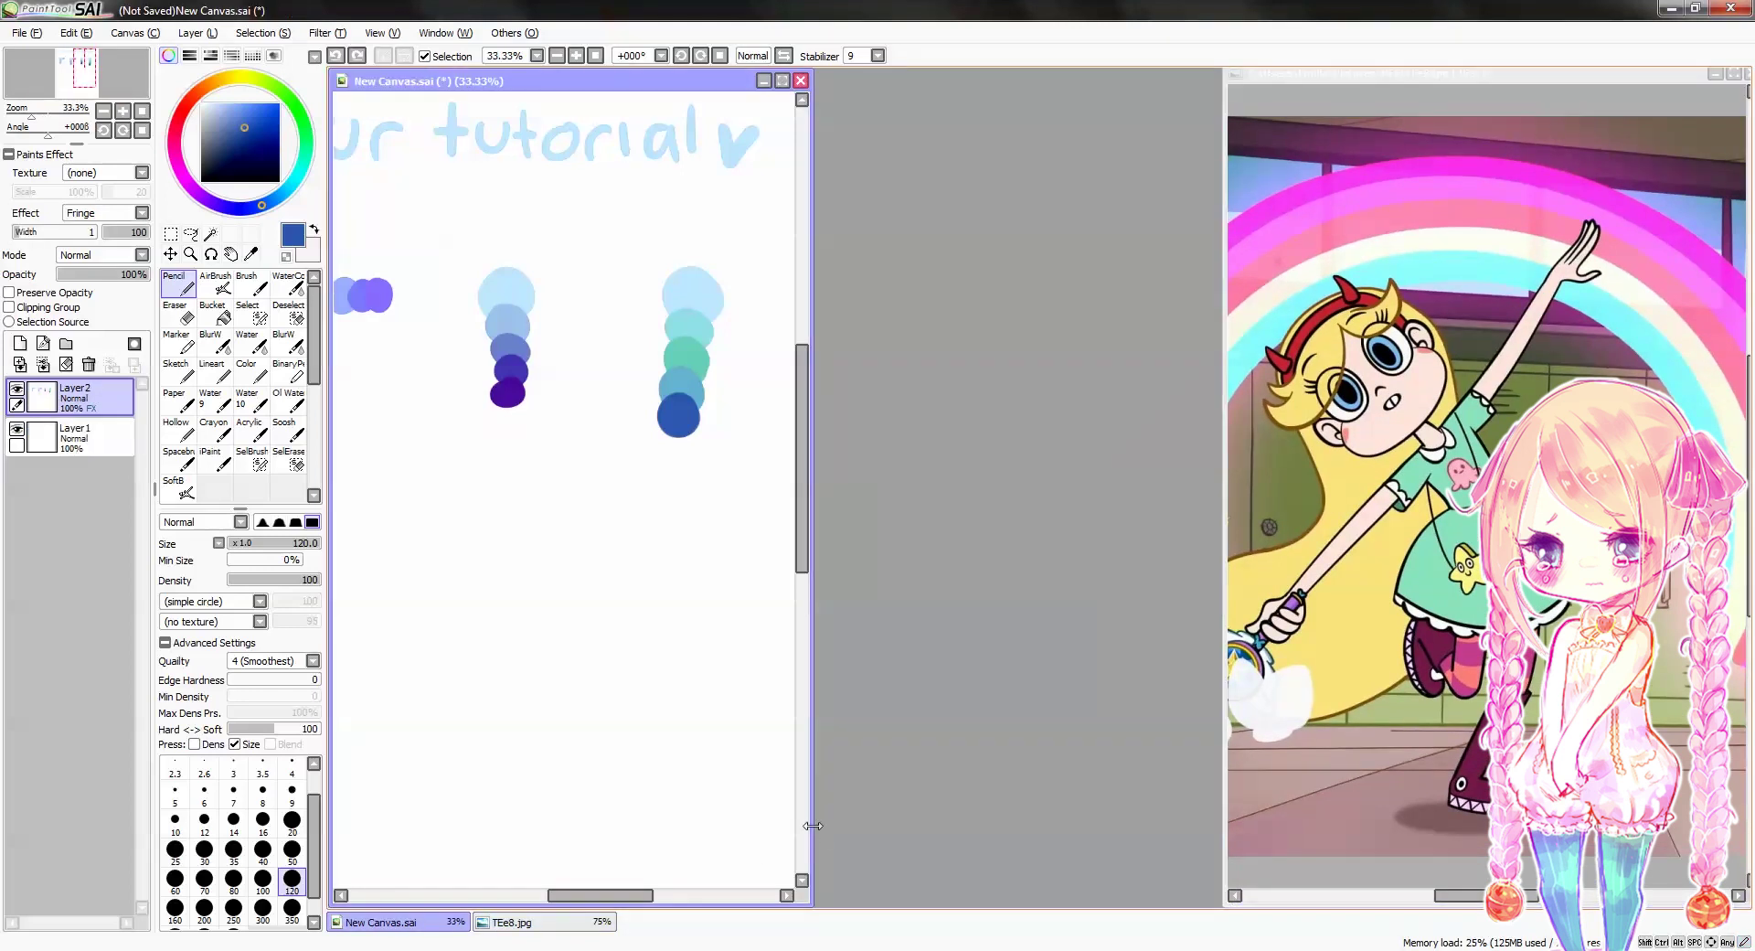
{"action": "left_click_drag", "start_coordinate": [812, 825], "coordinate": [1221, 887]}
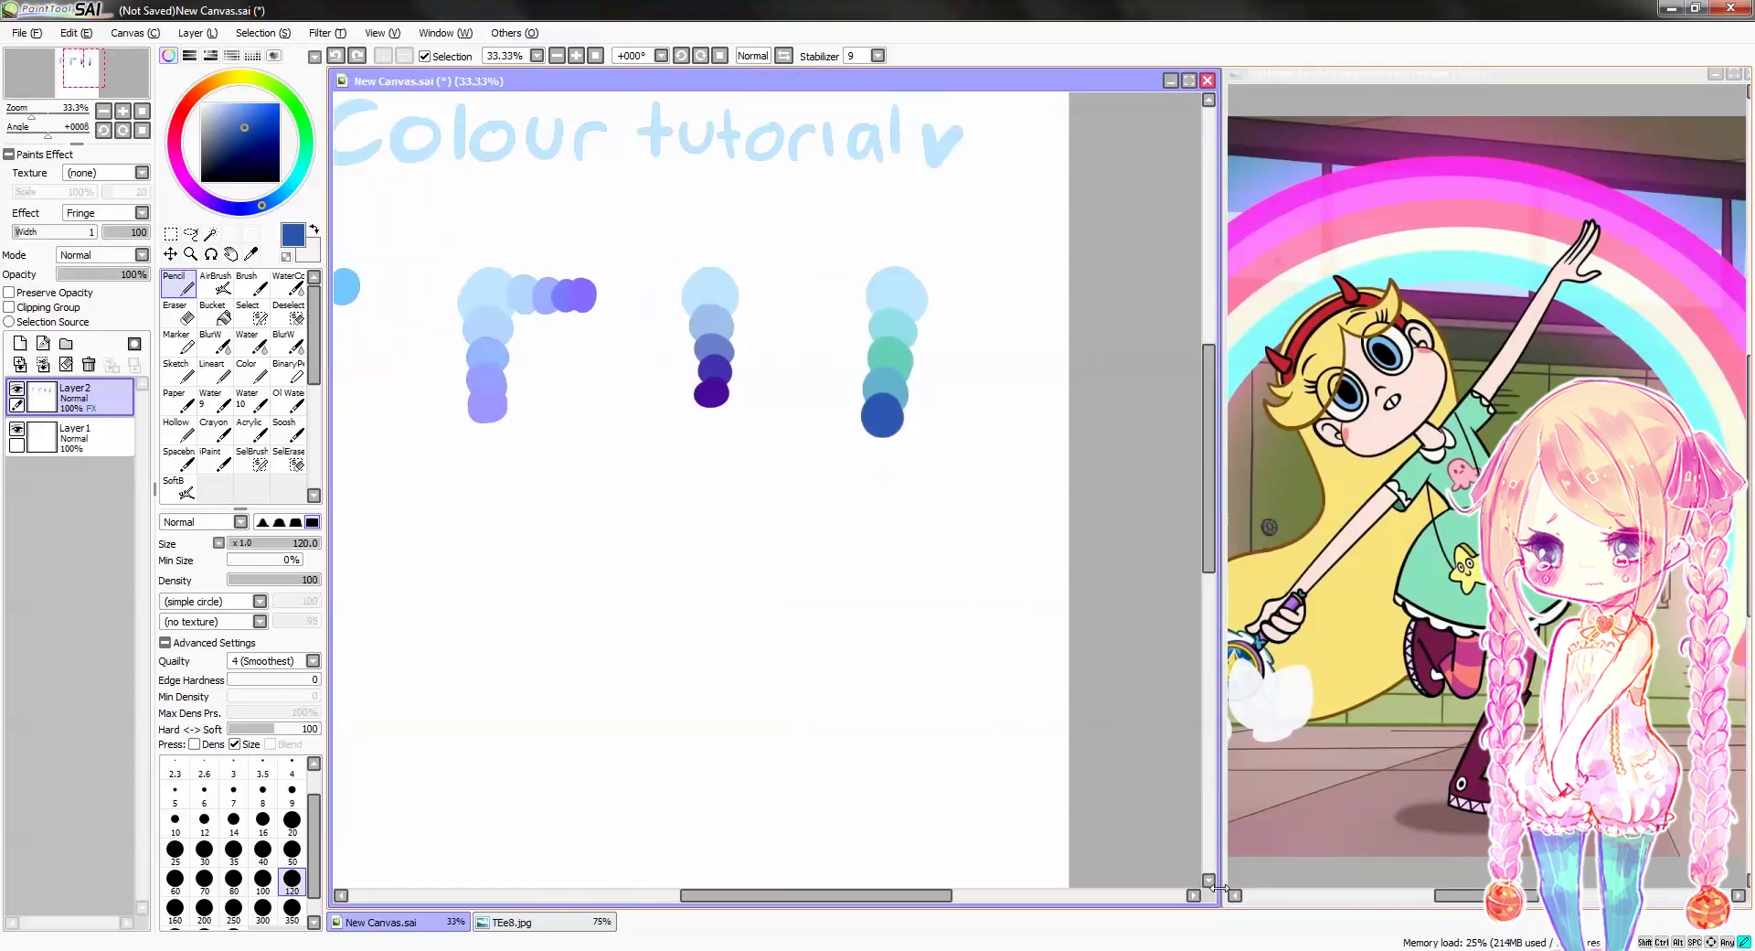
{"action": "left_click_drag", "start_coordinate": [619, 616], "coordinate": [832, 632]}
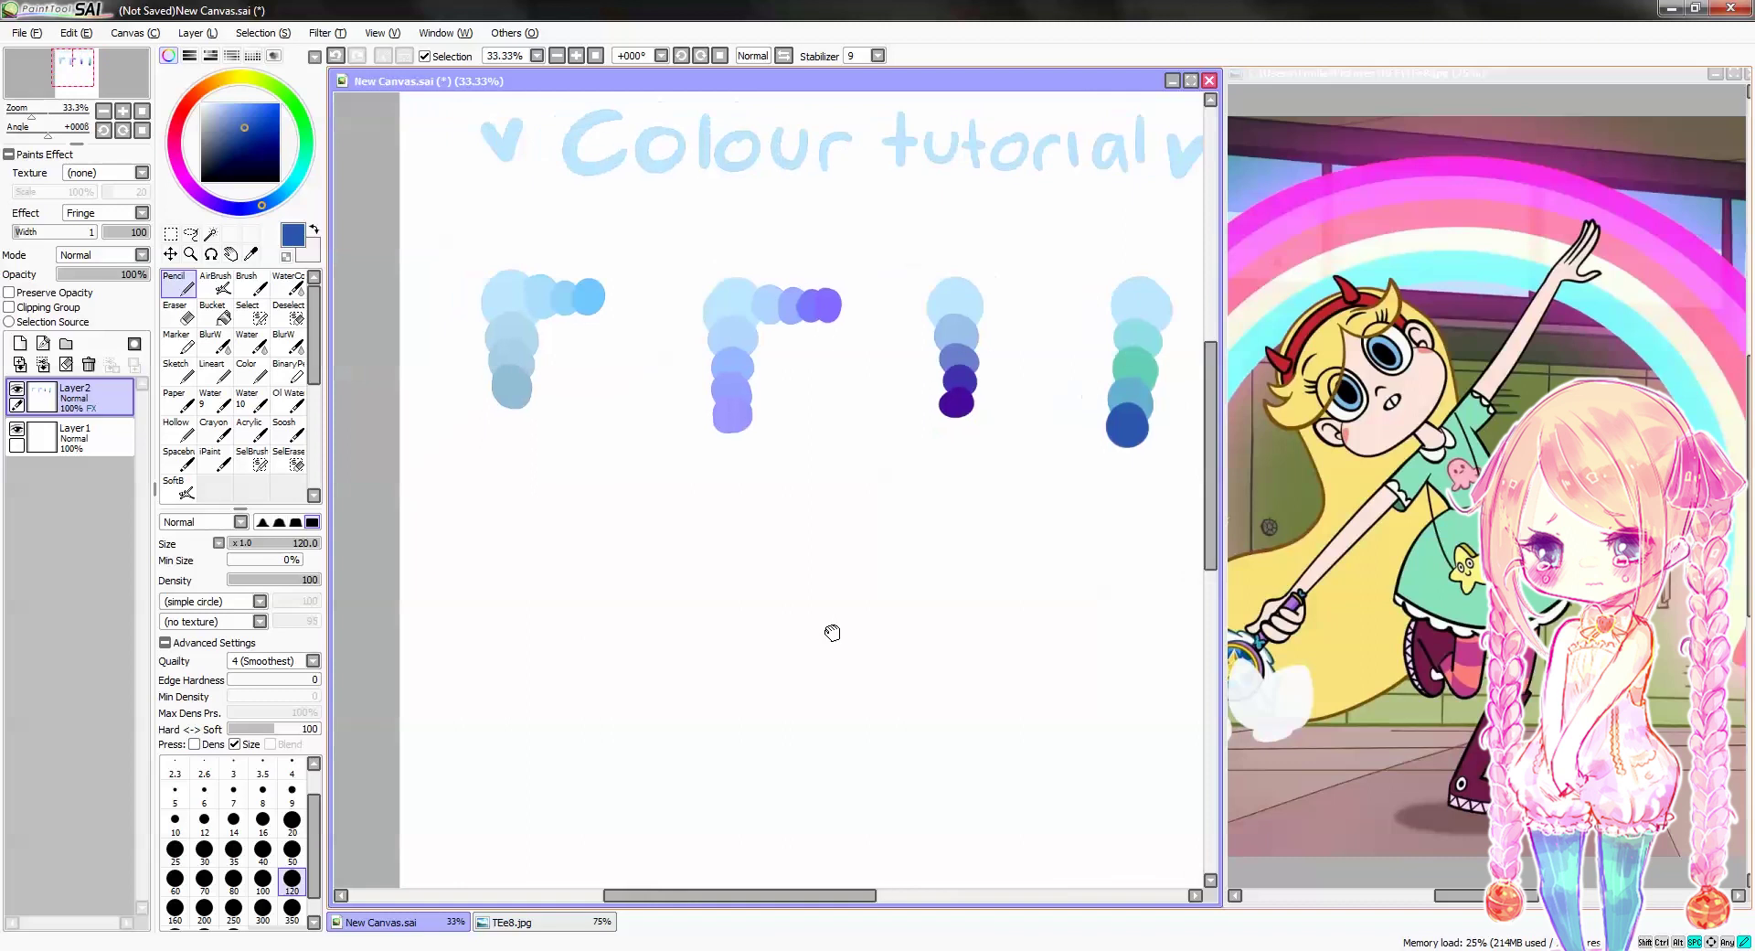
{"action": "scroll", "coordinate": [832, 633], "scroll_direction": "down", "scroll_amount": 1}
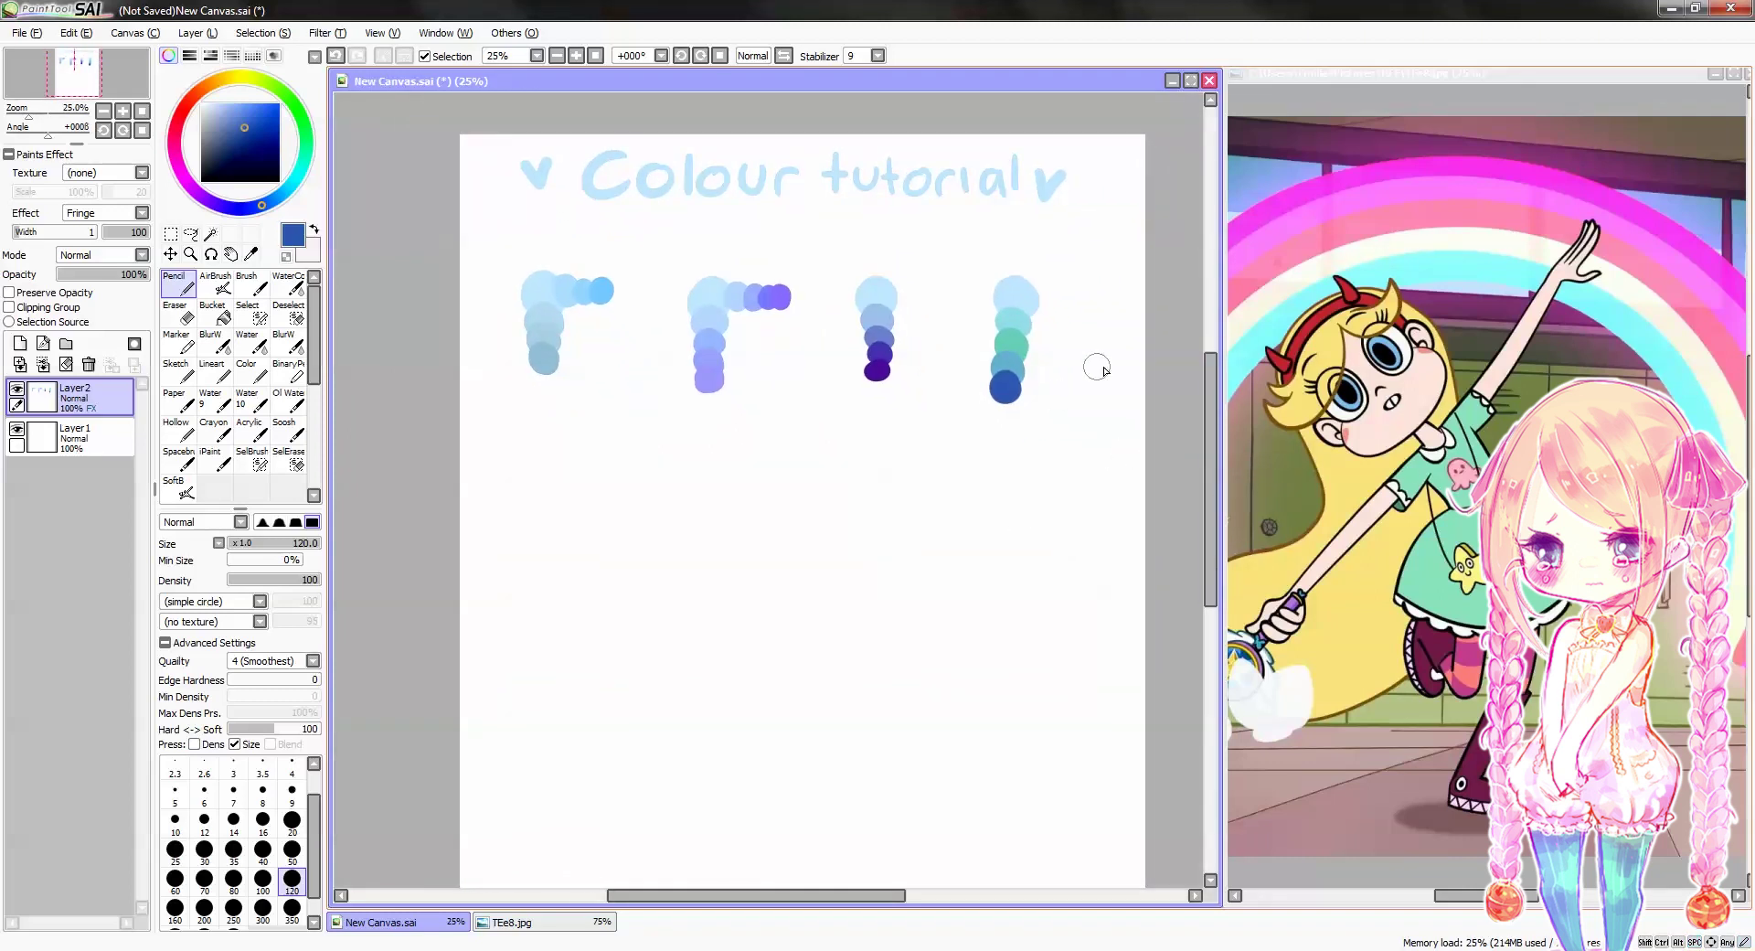
{"action": "scroll", "coordinate": [1097, 366], "scroll_direction": "up", "scroll_amount": 1}
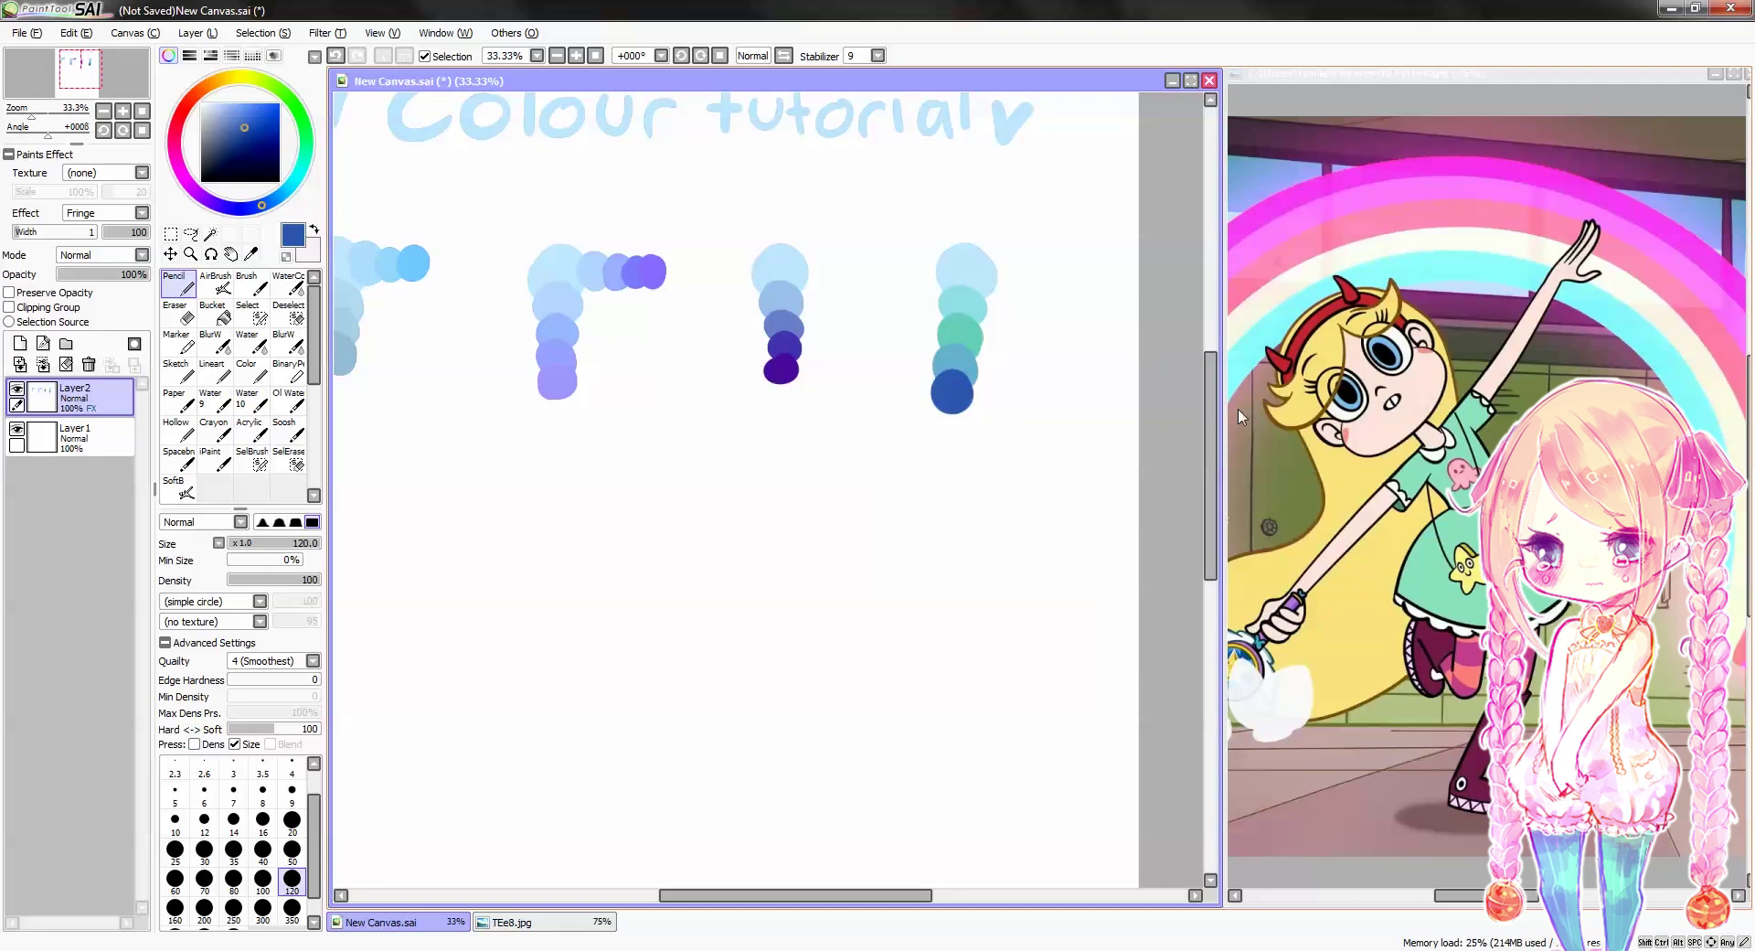
Sample the dress green from the TEe8.jpg reference and paint a round green swatch below the blue columns on New Canvas.sai
{"action": "left_click", "coordinate": [1423, 494], "text": "alt"}
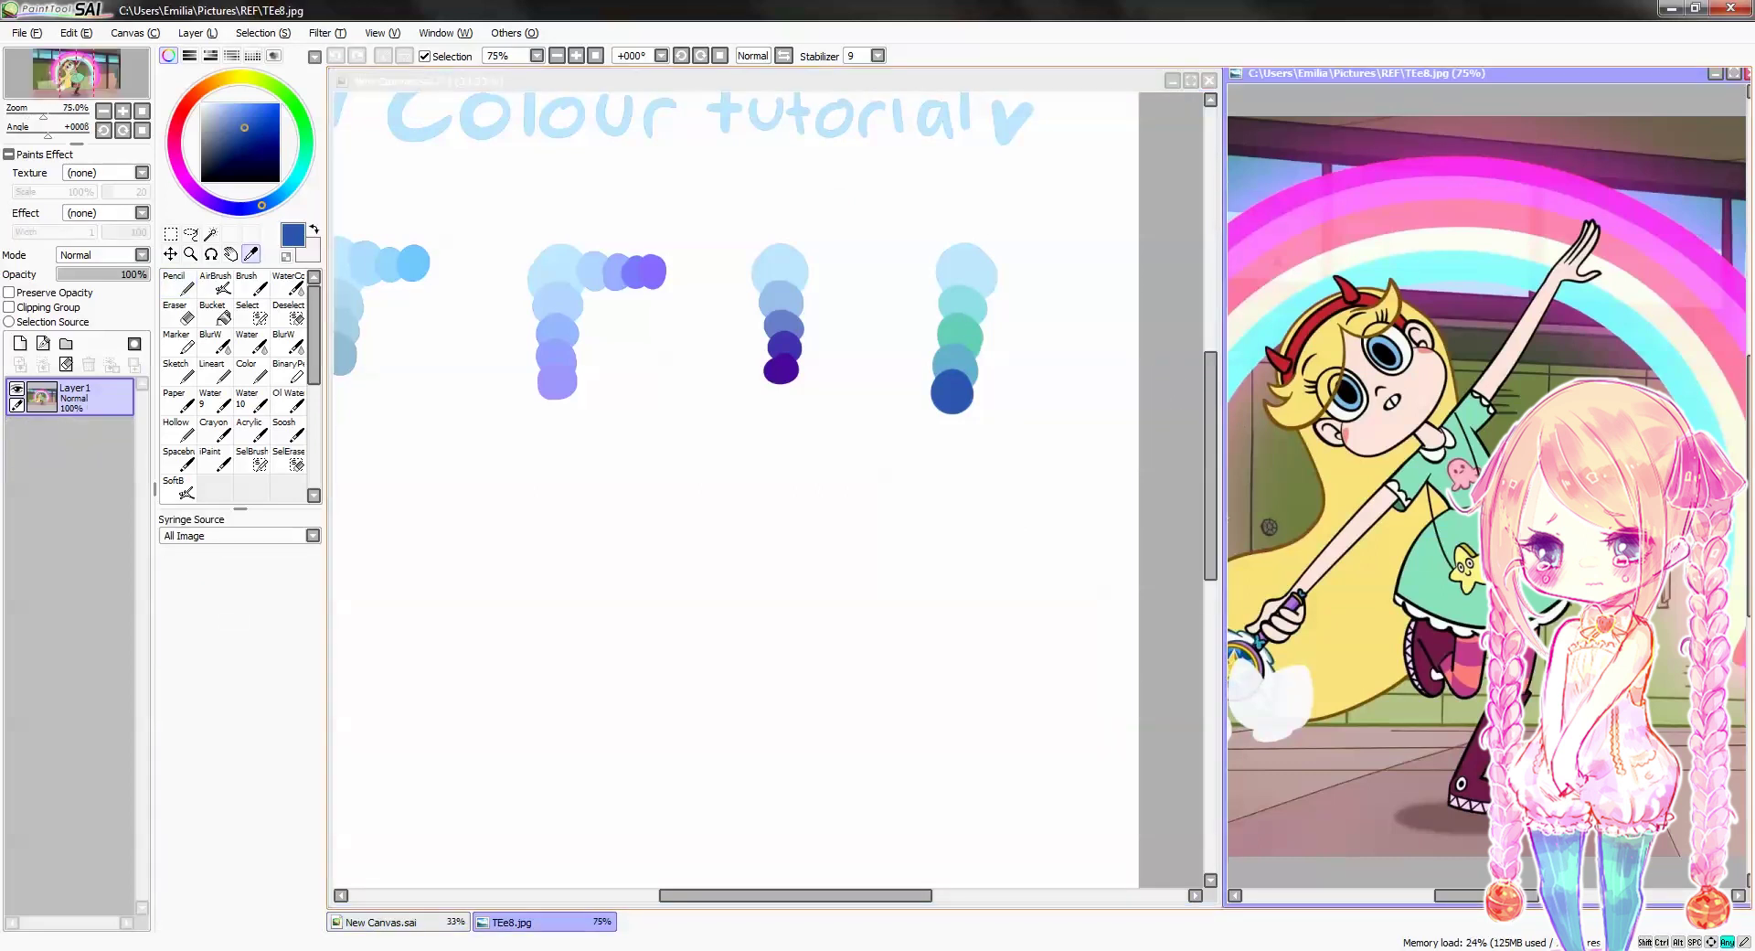
{"action": "left_click", "coordinate": [1423, 505], "text": "alt"}
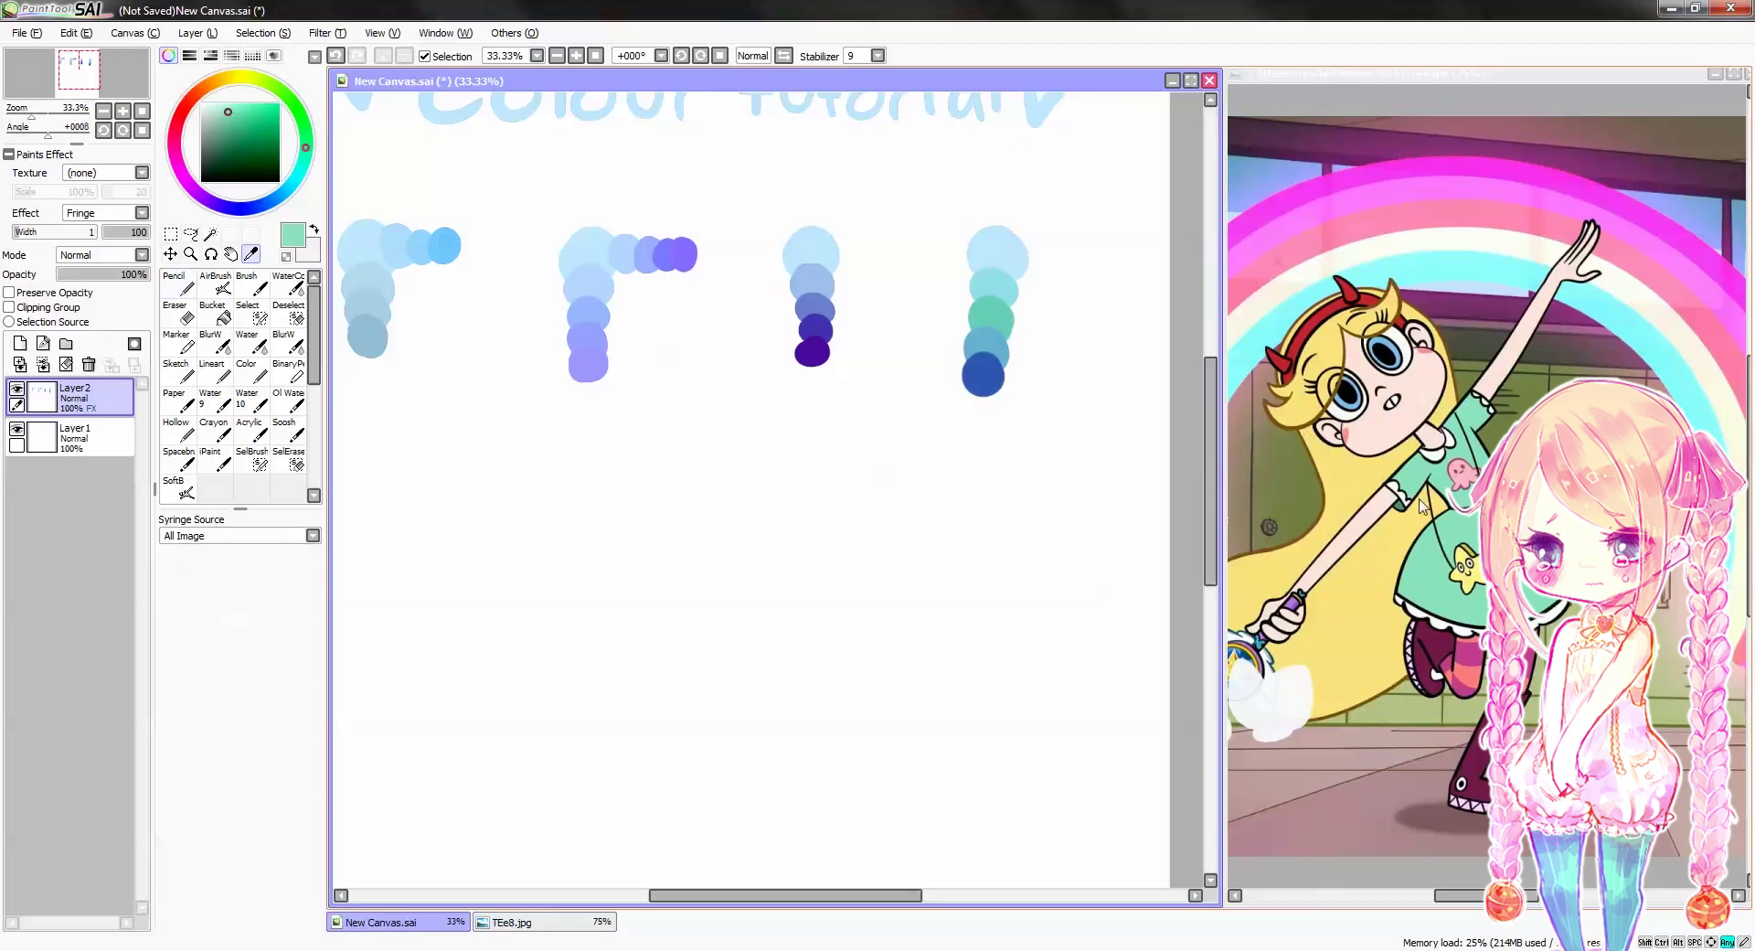
{"action": "left_click", "coordinate": [1269, 526]}
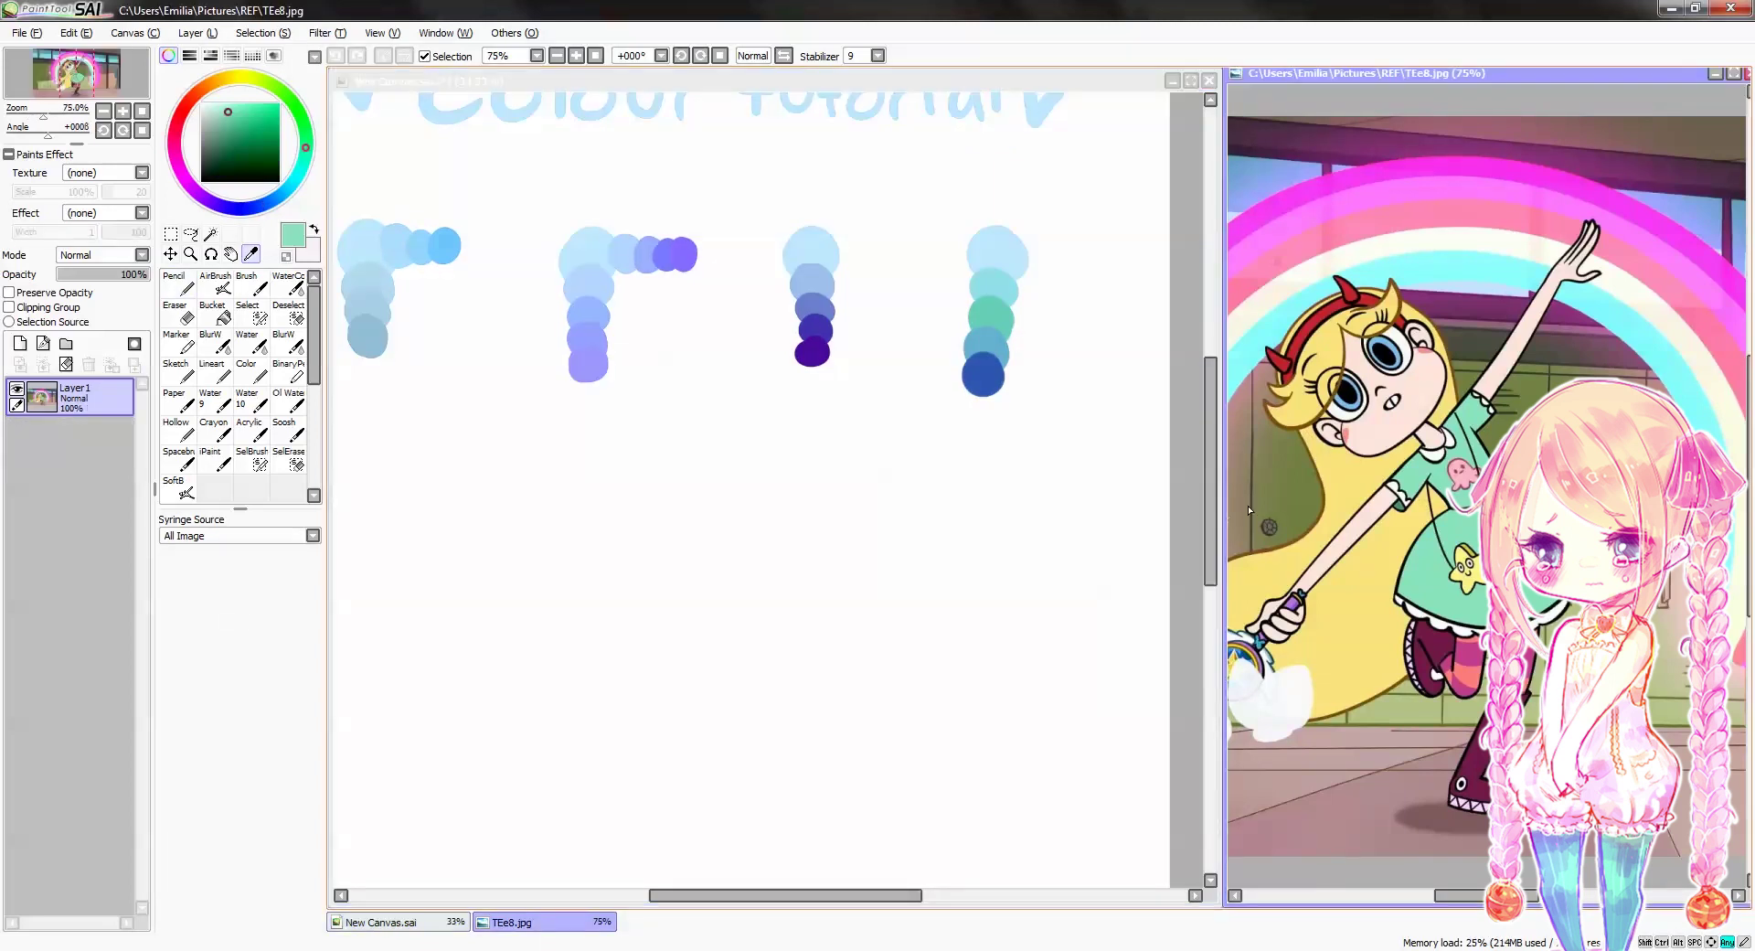
{"action": "left_click", "coordinate": [1011, 489]}
{"action": "mouse_move", "coordinate": [718, 553]}
{"action": "left_mouse_down"}
{"action": "mouse_move", "coordinate": [689, 564]}
{"action": "mouse_move", "coordinate": [709, 564]}
{"action": "left_mouse_up"}
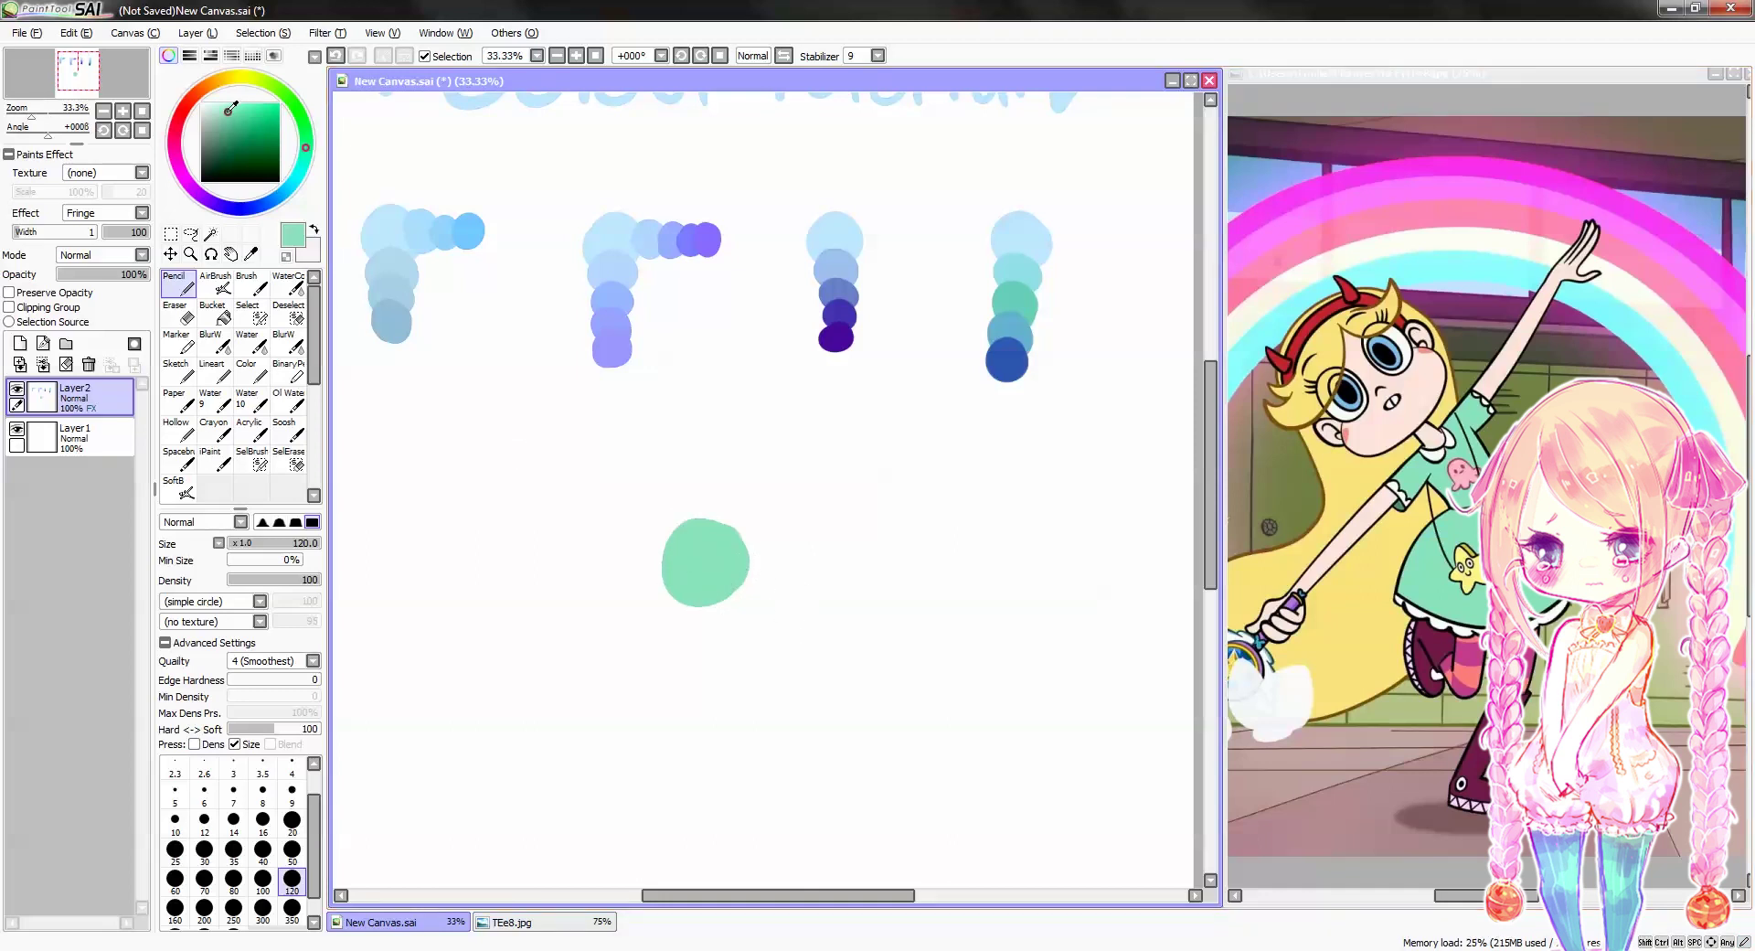
Paint two overlapping lighter mint dots, one on each side of the green swatch, using paler tints of the same hue
{"action": "left_click_drag", "start_coordinate": [229, 107], "coordinate": [217, 104]}
{"action": "mouse_move", "coordinate": [755, 550]}
{"action": "left_mouse_down"}
{"action": "mouse_move", "coordinate": [745, 562]}
{"action": "mouse_move", "coordinate": [764, 561]}
{"action": "left_mouse_up"}
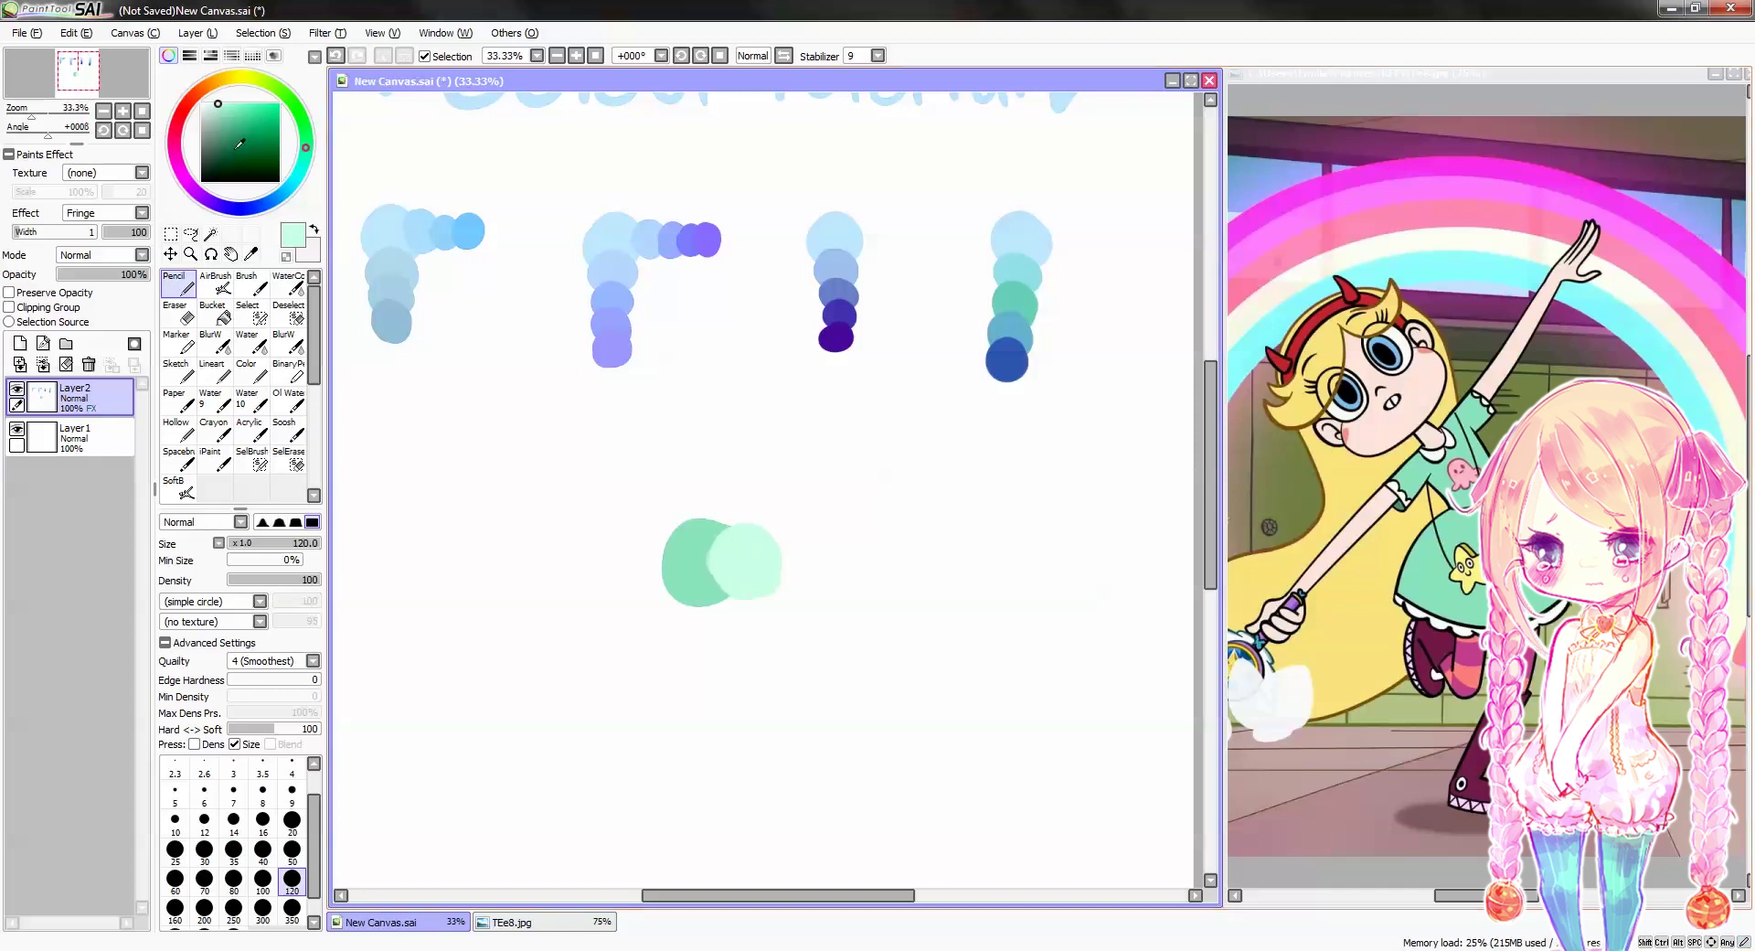
{"action": "left_click_drag", "start_coordinate": [220, 100], "coordinate": [226, 107]}
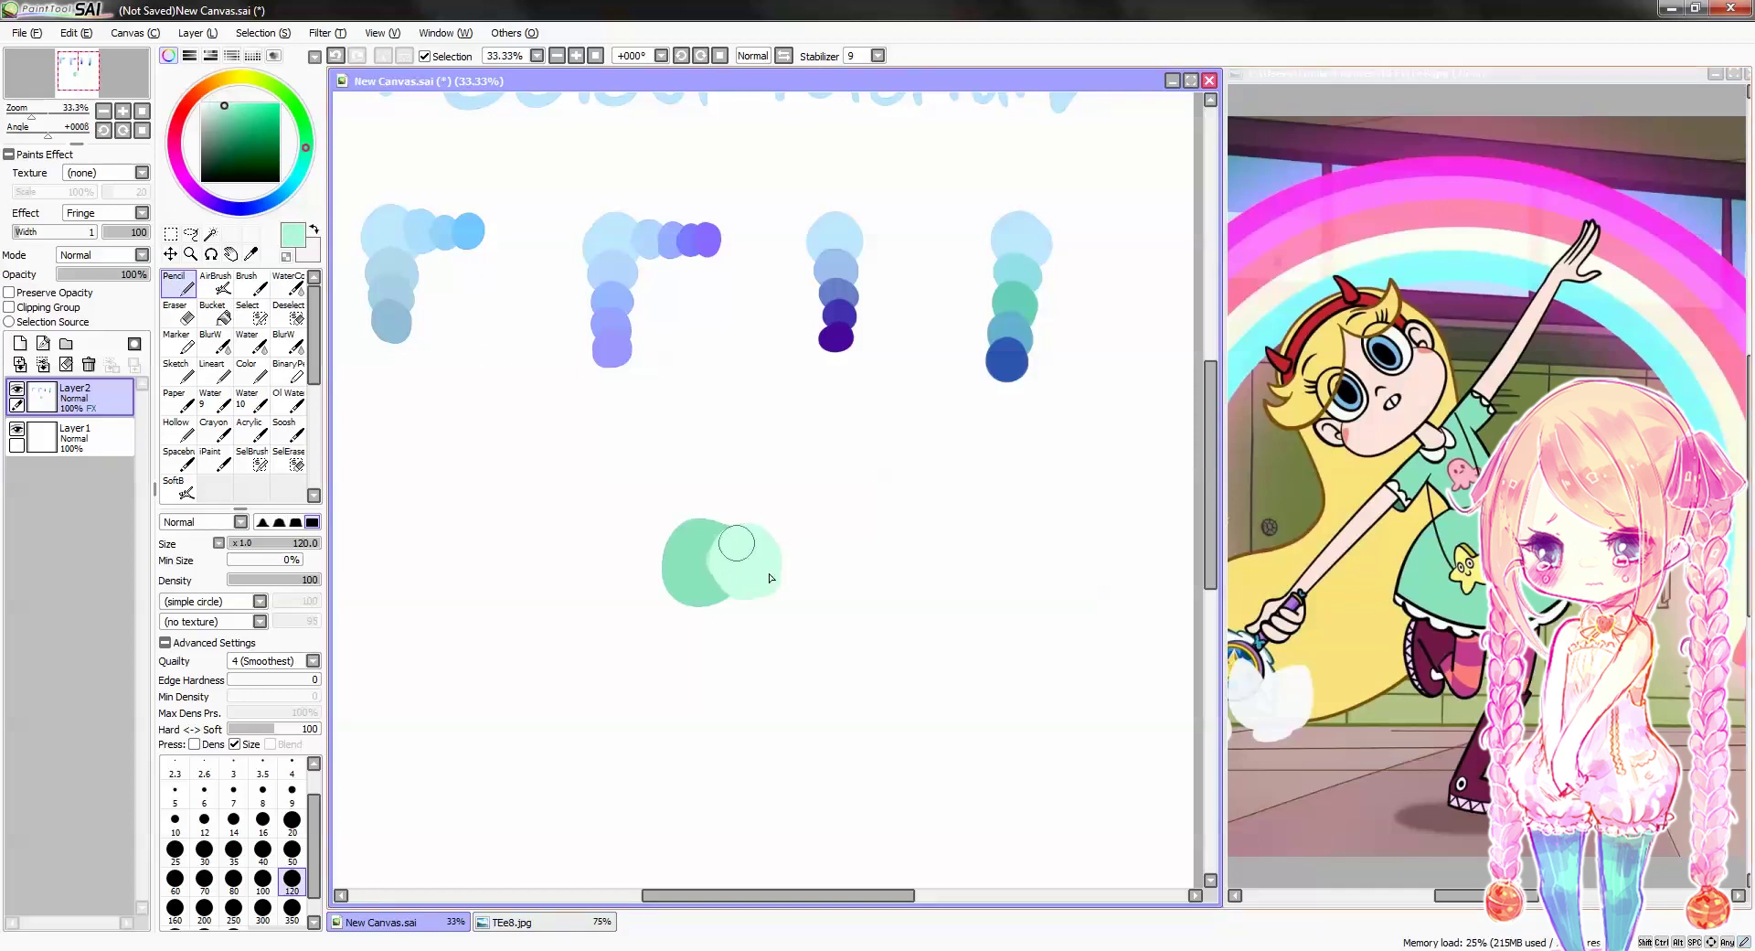
{"action": "left_click_drag", "start_coordinate": [667, 565], "coordinate": [644, 578]}
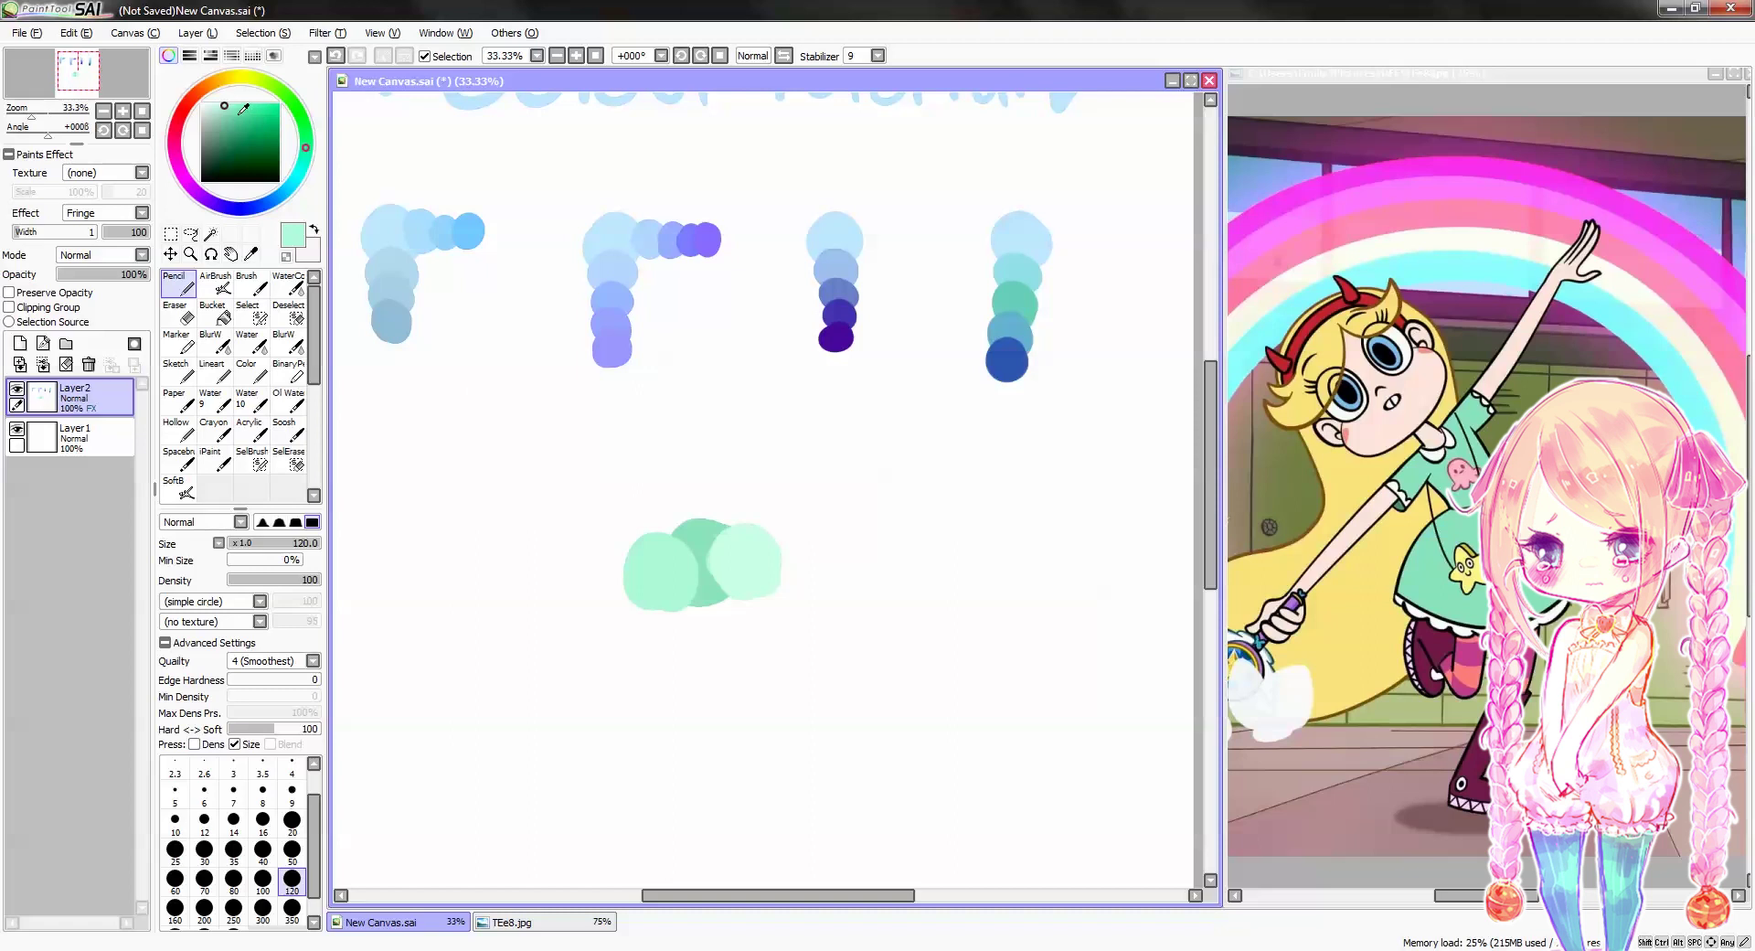
Add a more saturated mint dot beneath the green swatch group, undoing the first attempt before settling its colour
{"action": "left_click", "coordinate": [232, 109]}
{"action": "left_click_drag", "start_coordinate": [673, 580], "coordinate": [688, 630]}
{"action": "key", "text": "ctrl+z"}
{"action": "left_click", "coordinate": [233, 109]}
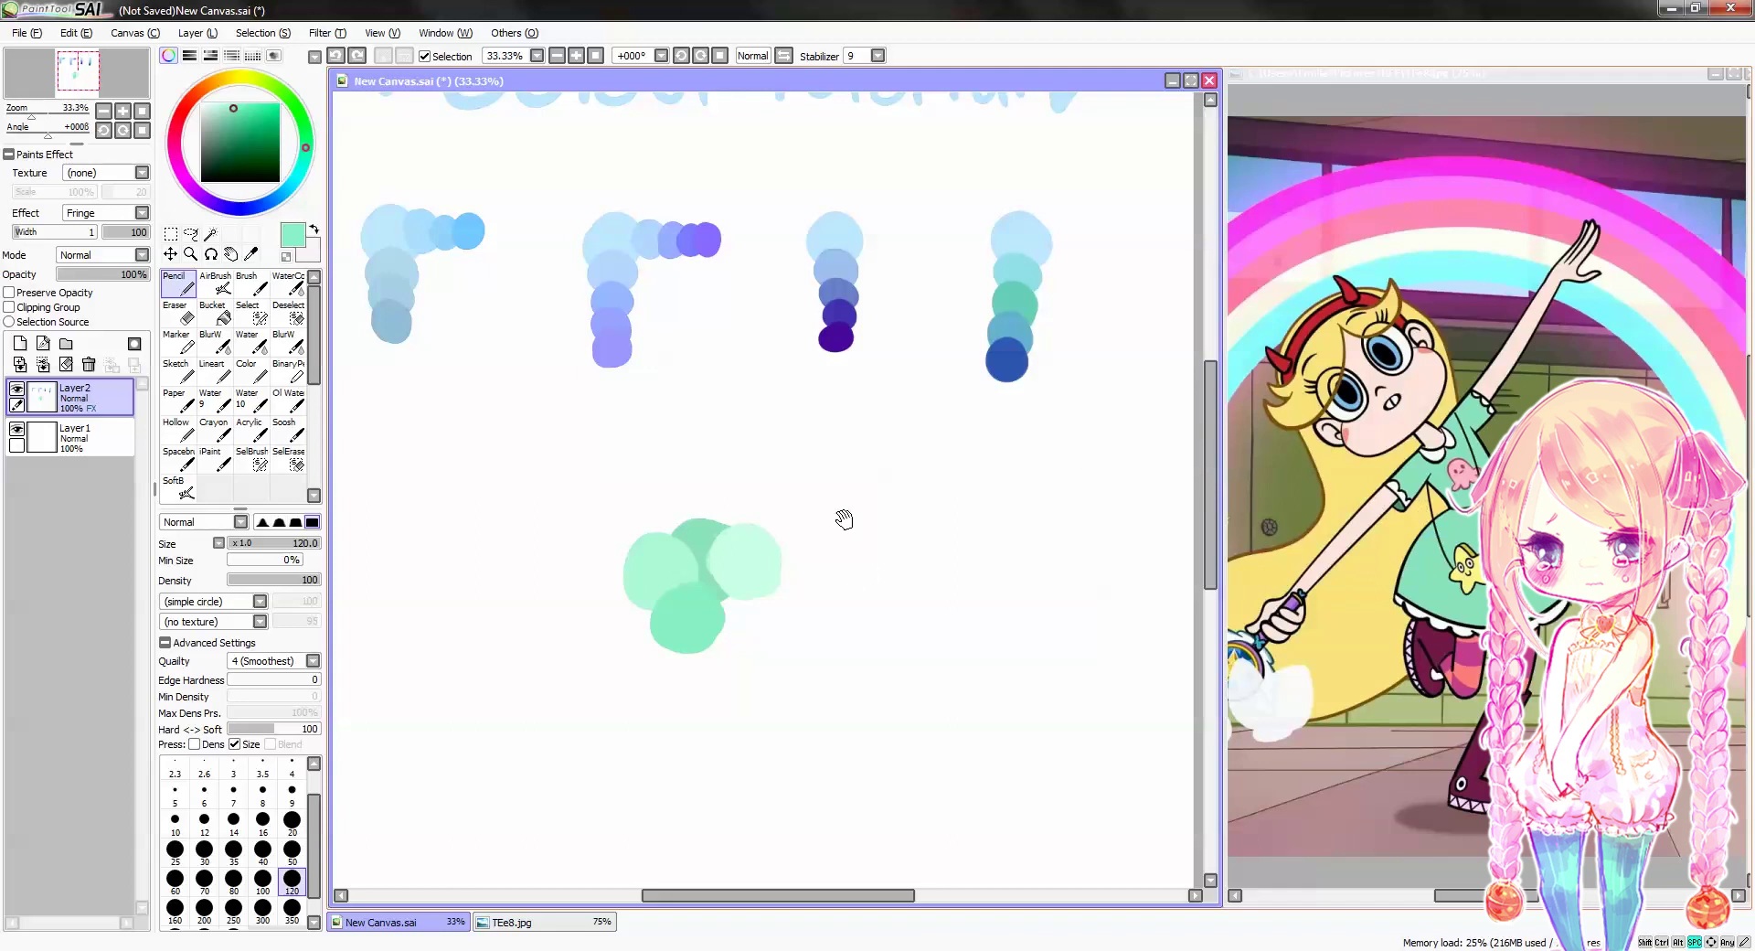
{"action": "mouse_move", "coordinate": [842, 519]}
{"action": "left_mouse_down"}
{"action": "mouse_move", "coordinate": [889, 525]}
{"action": "mouse_move", "coordinate": [840, 511]}
{"action": "left_mouse_up"}
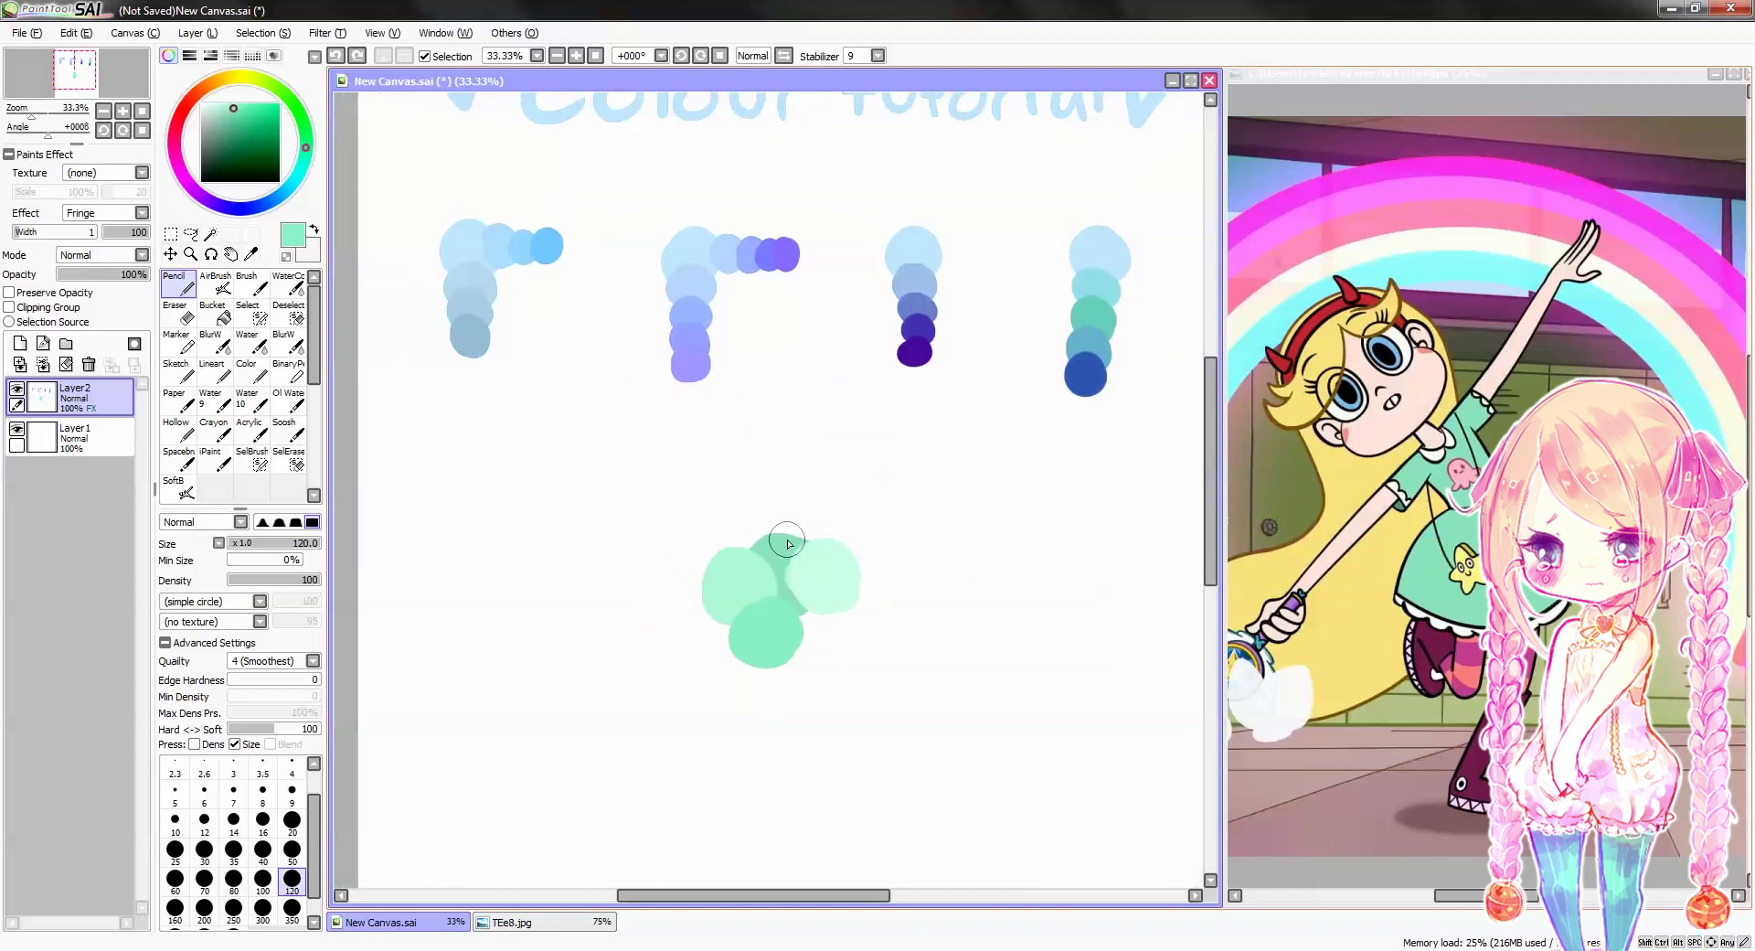
Sample two yellows from the character's hair and paint them as overlapping dots beside the green group
{"action": "key", "text": "alt"}
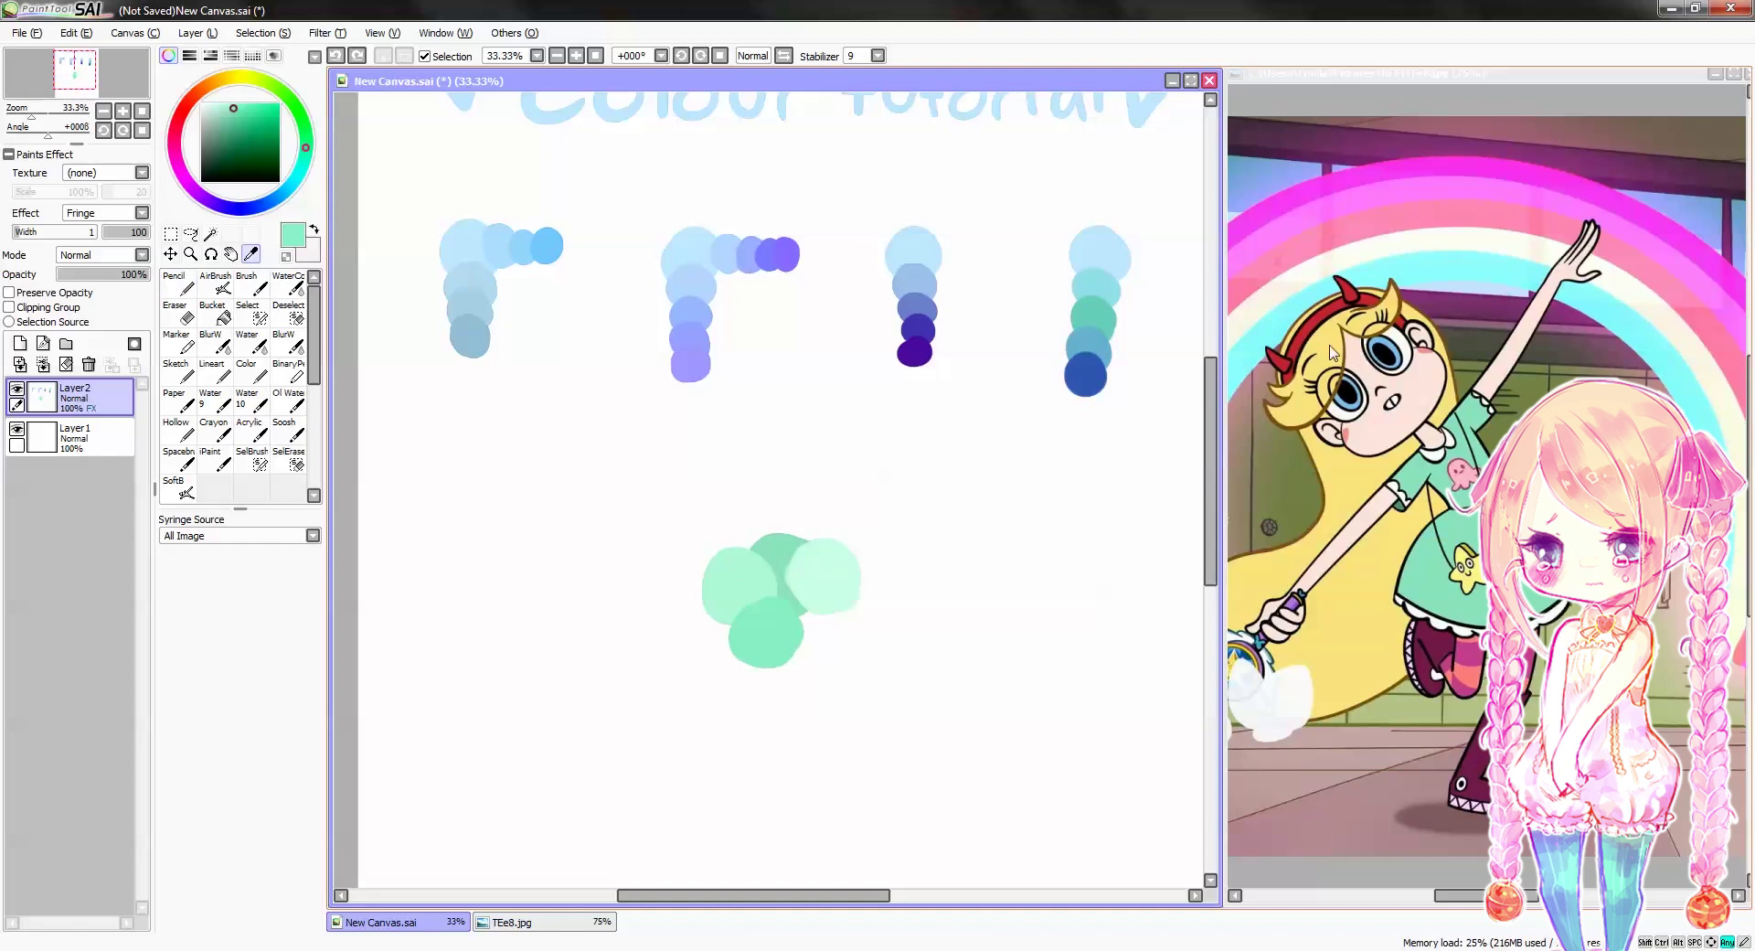
{"action": "left_click", "coordinate": [1326, 345], "text": "alt"}
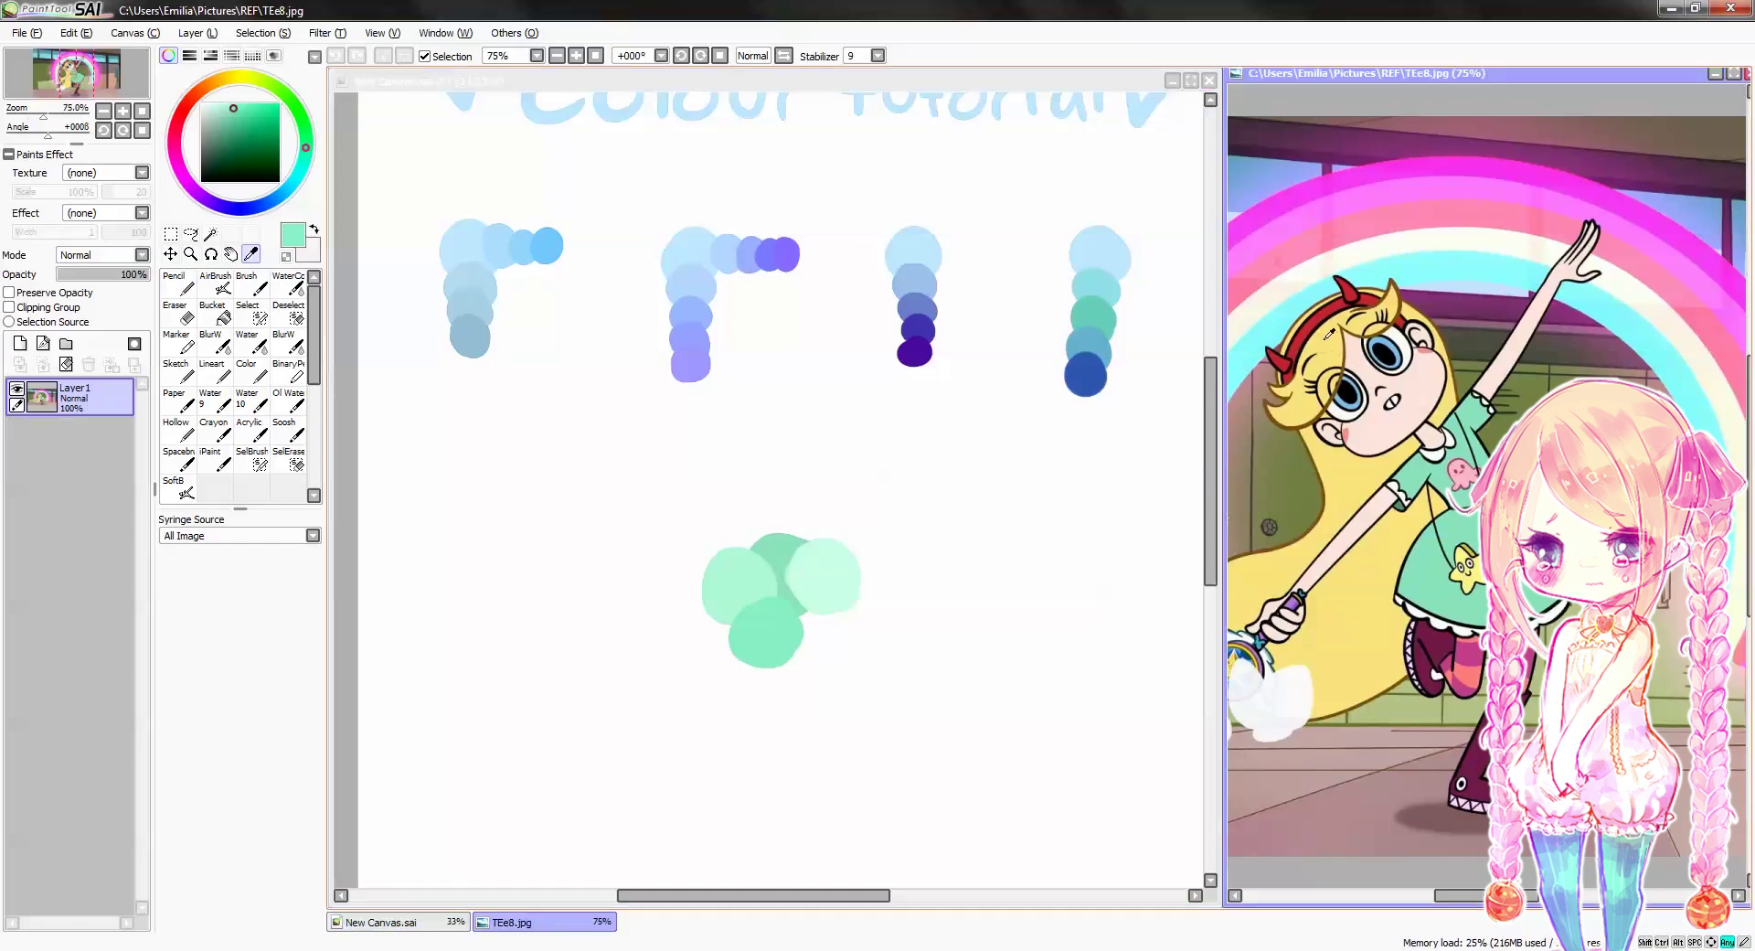
{"action": "left_click", "coordinate": [981, 519]}
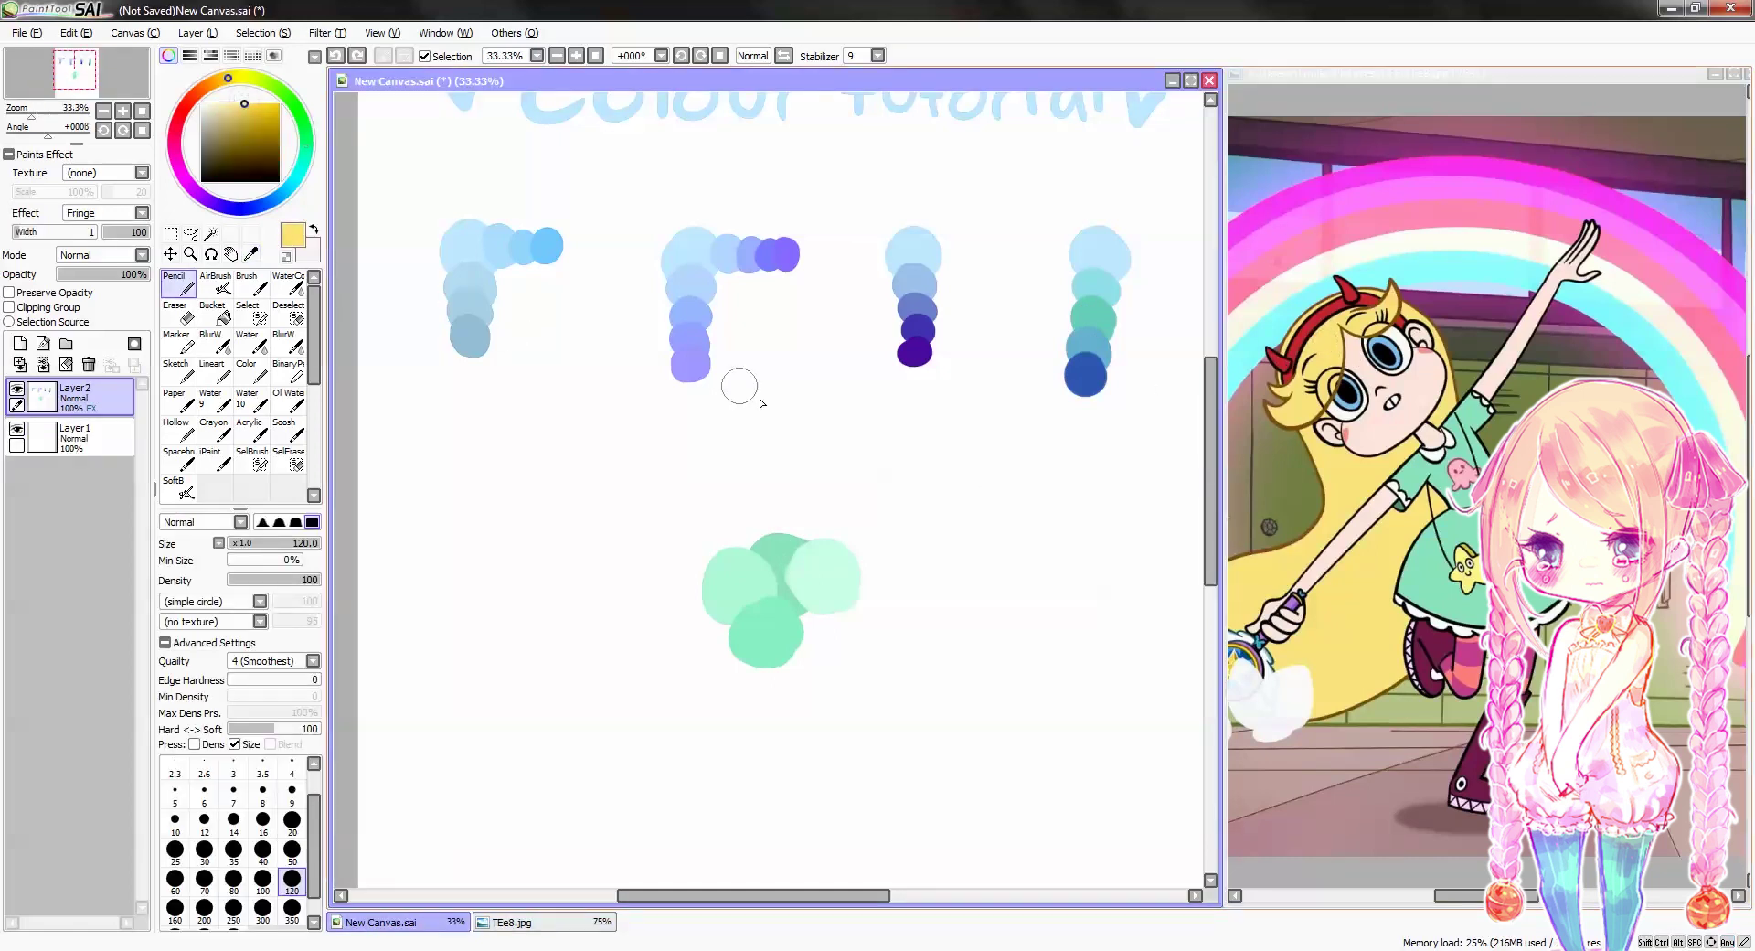
{"action": "left_click_drag", "start_coordinate": [932, 567], "coordinate": [980, 569]}
{"action": "left_click", "coordinate": [1349, 494], "text": "alt"}
{"action": "left_click", "coordinate": [983, 571]}
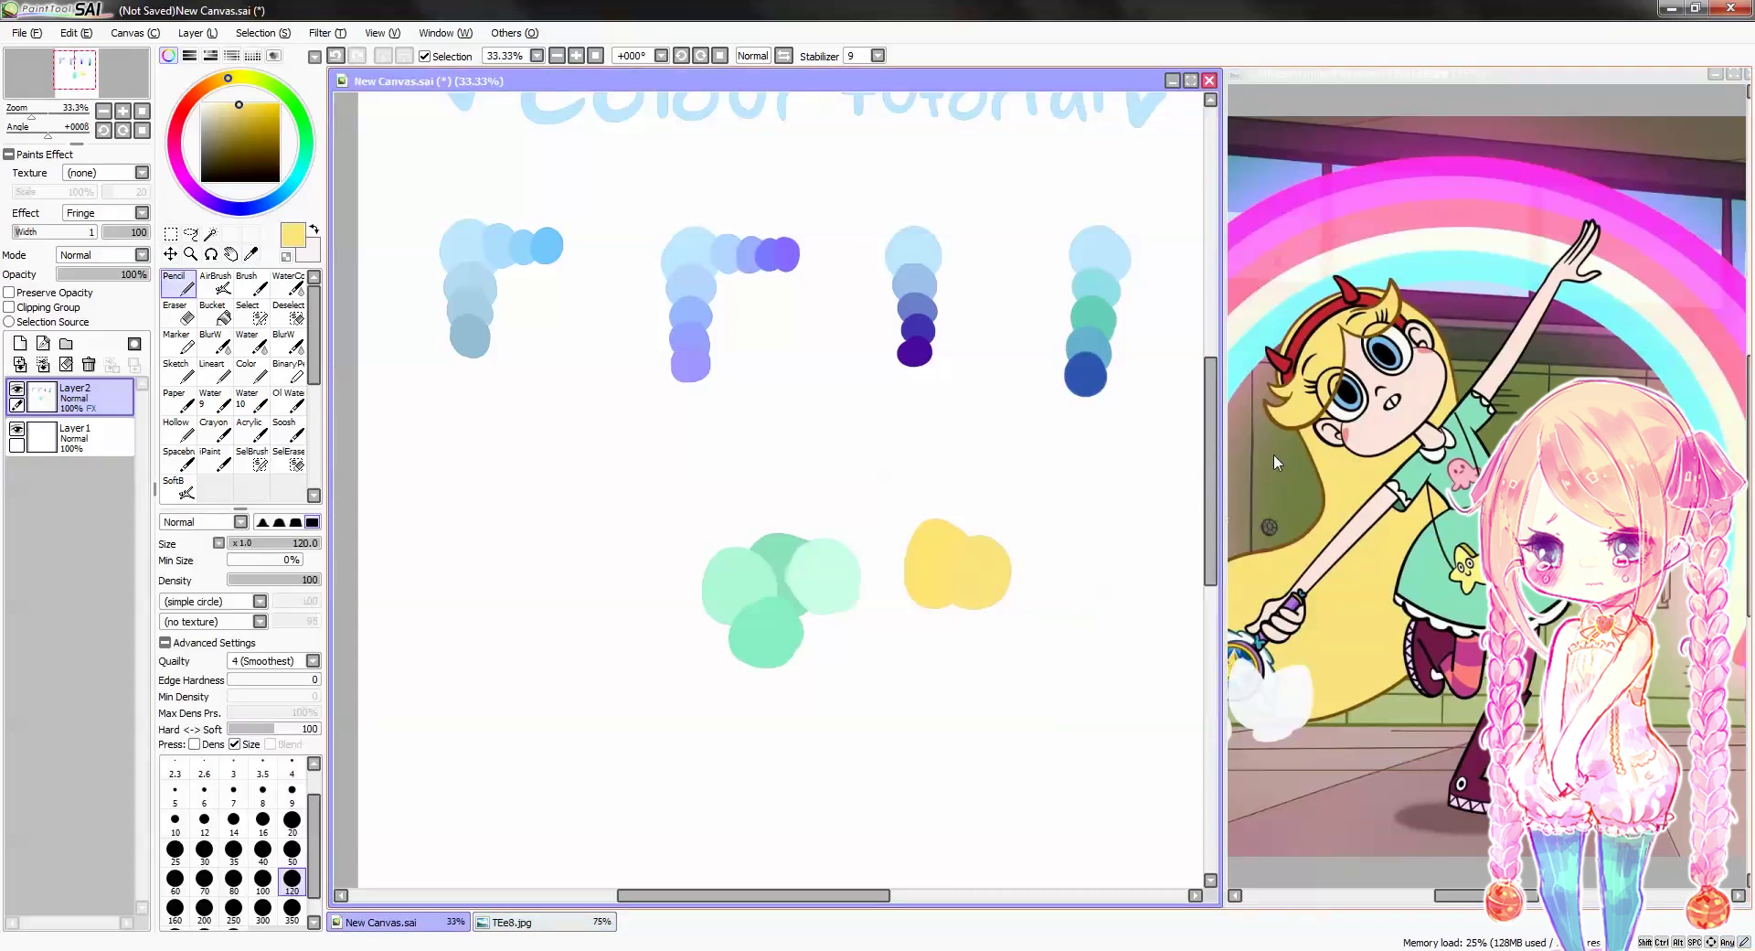
Sample a pale tone from the reference, shift its hue to orange, and paint a peach swatch below the yellow dots
{"action": "left_click", "coordinate": [1421, 439], "text": "alt"}
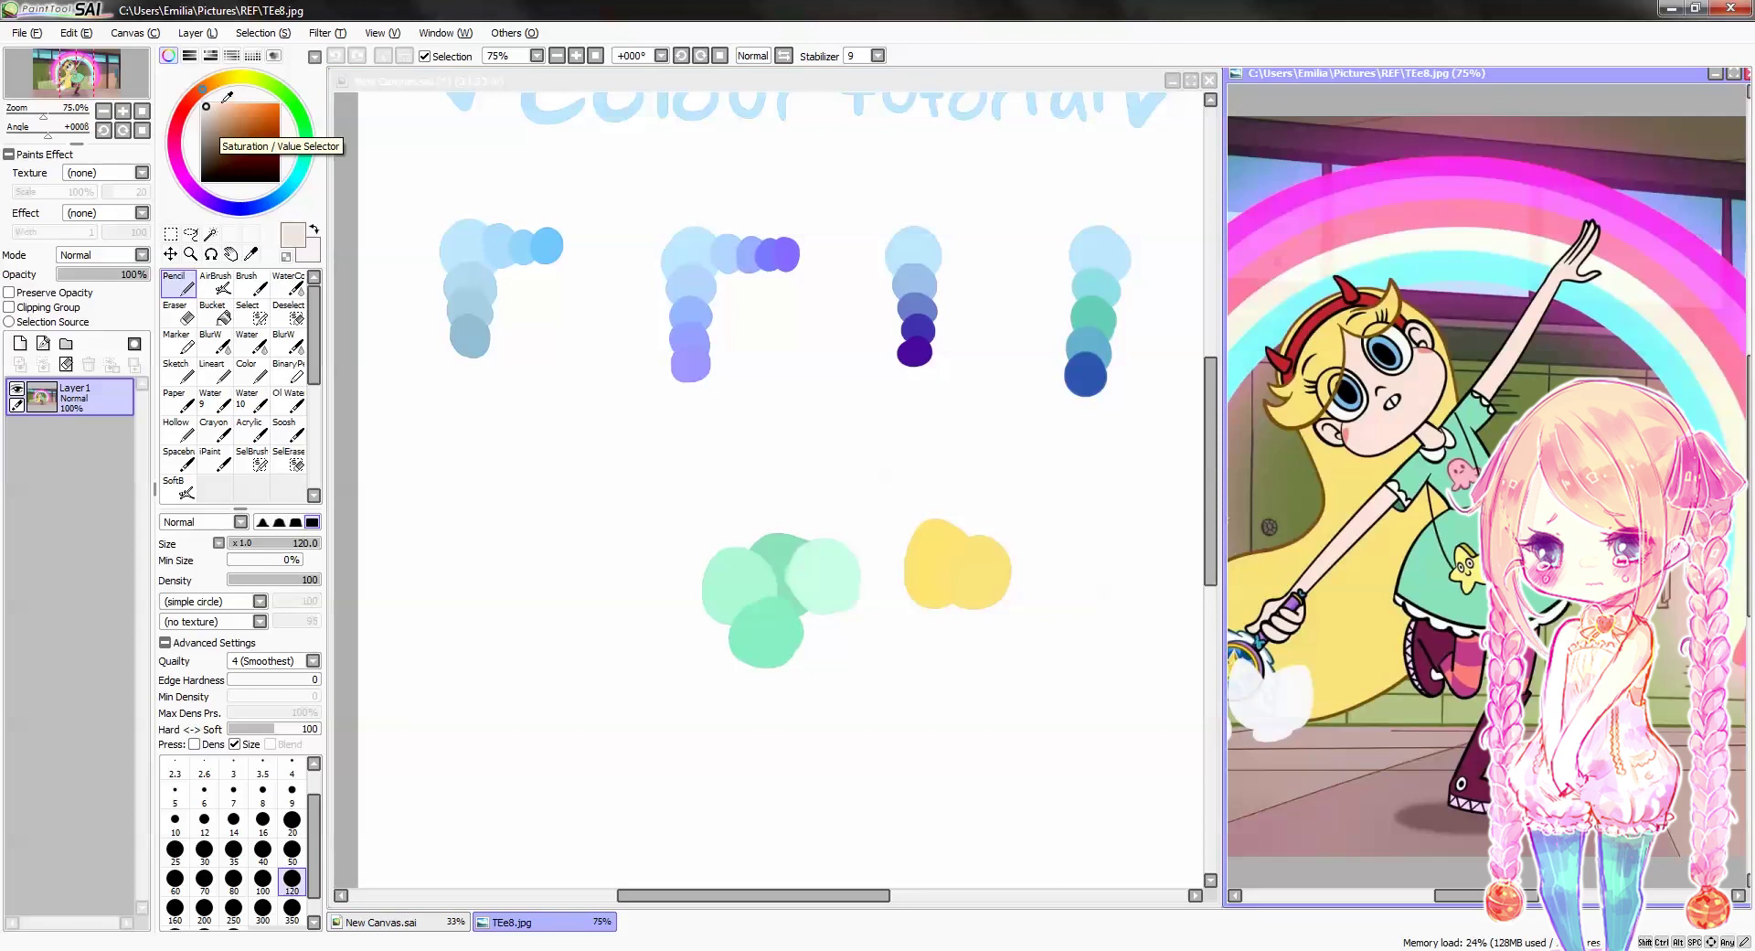
{"action": "left_click_drag", "start_coordinate": [209, 90], "coordinate": [224, 86]}
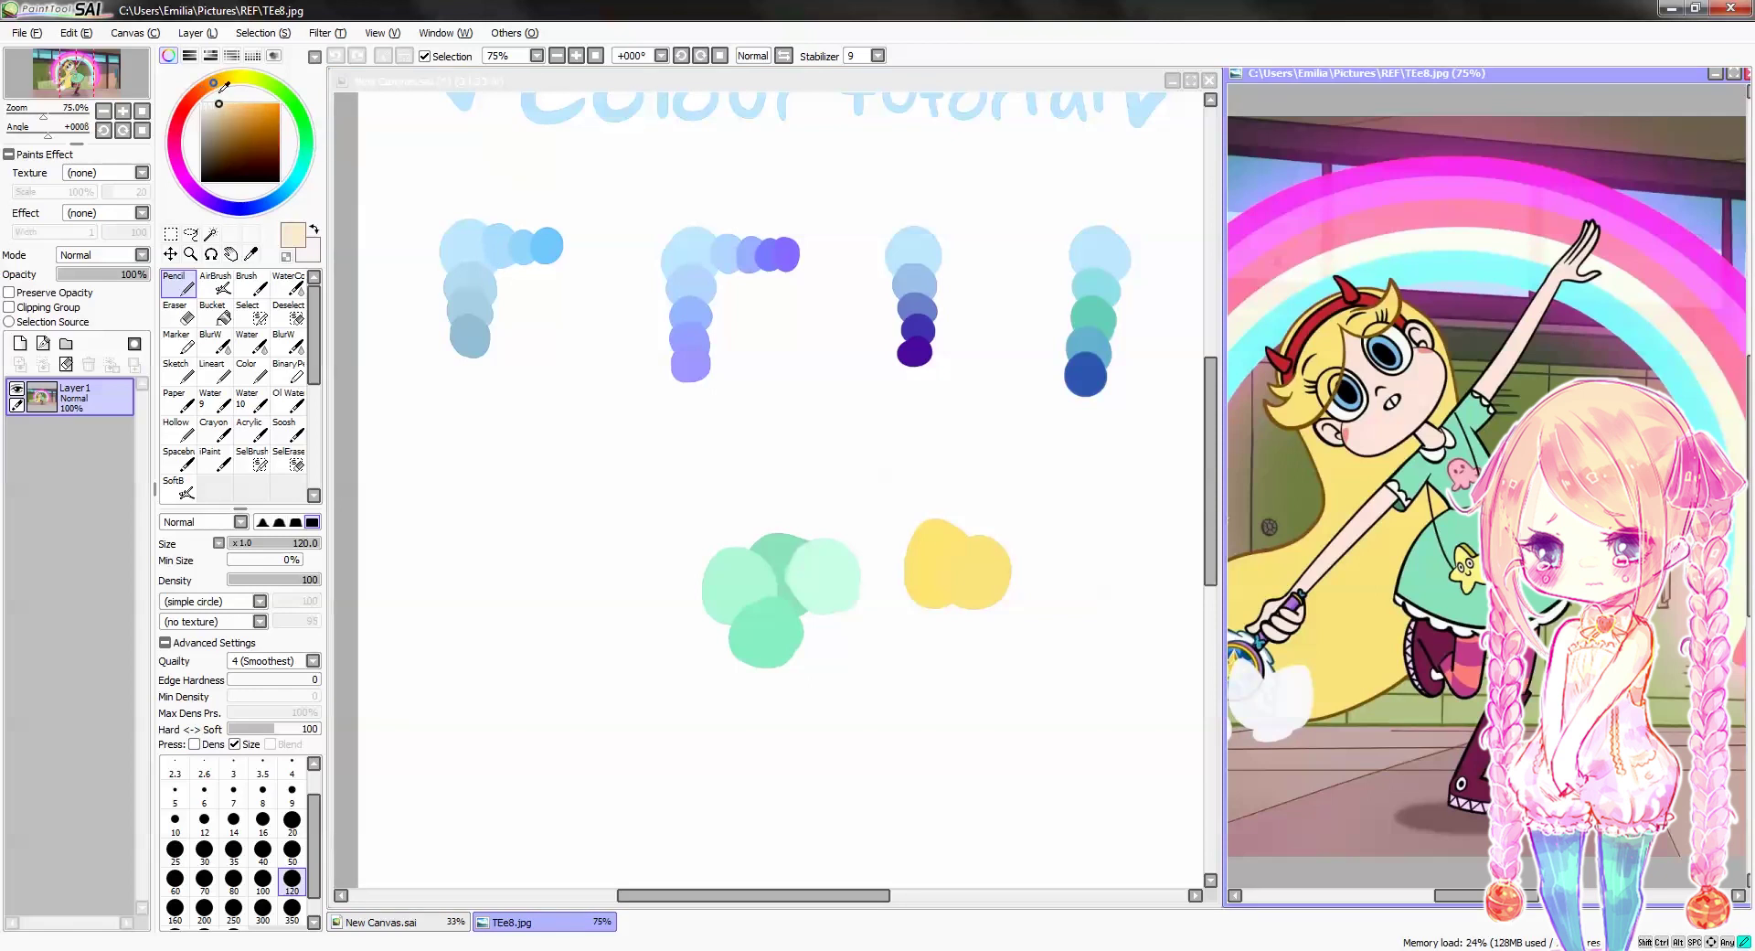
{"action": "left_click", "coordinate": [993, 665]}
{"action": "left_click_drag", "start_coordinate": [932, 654], "coordinate": [940, 635]}
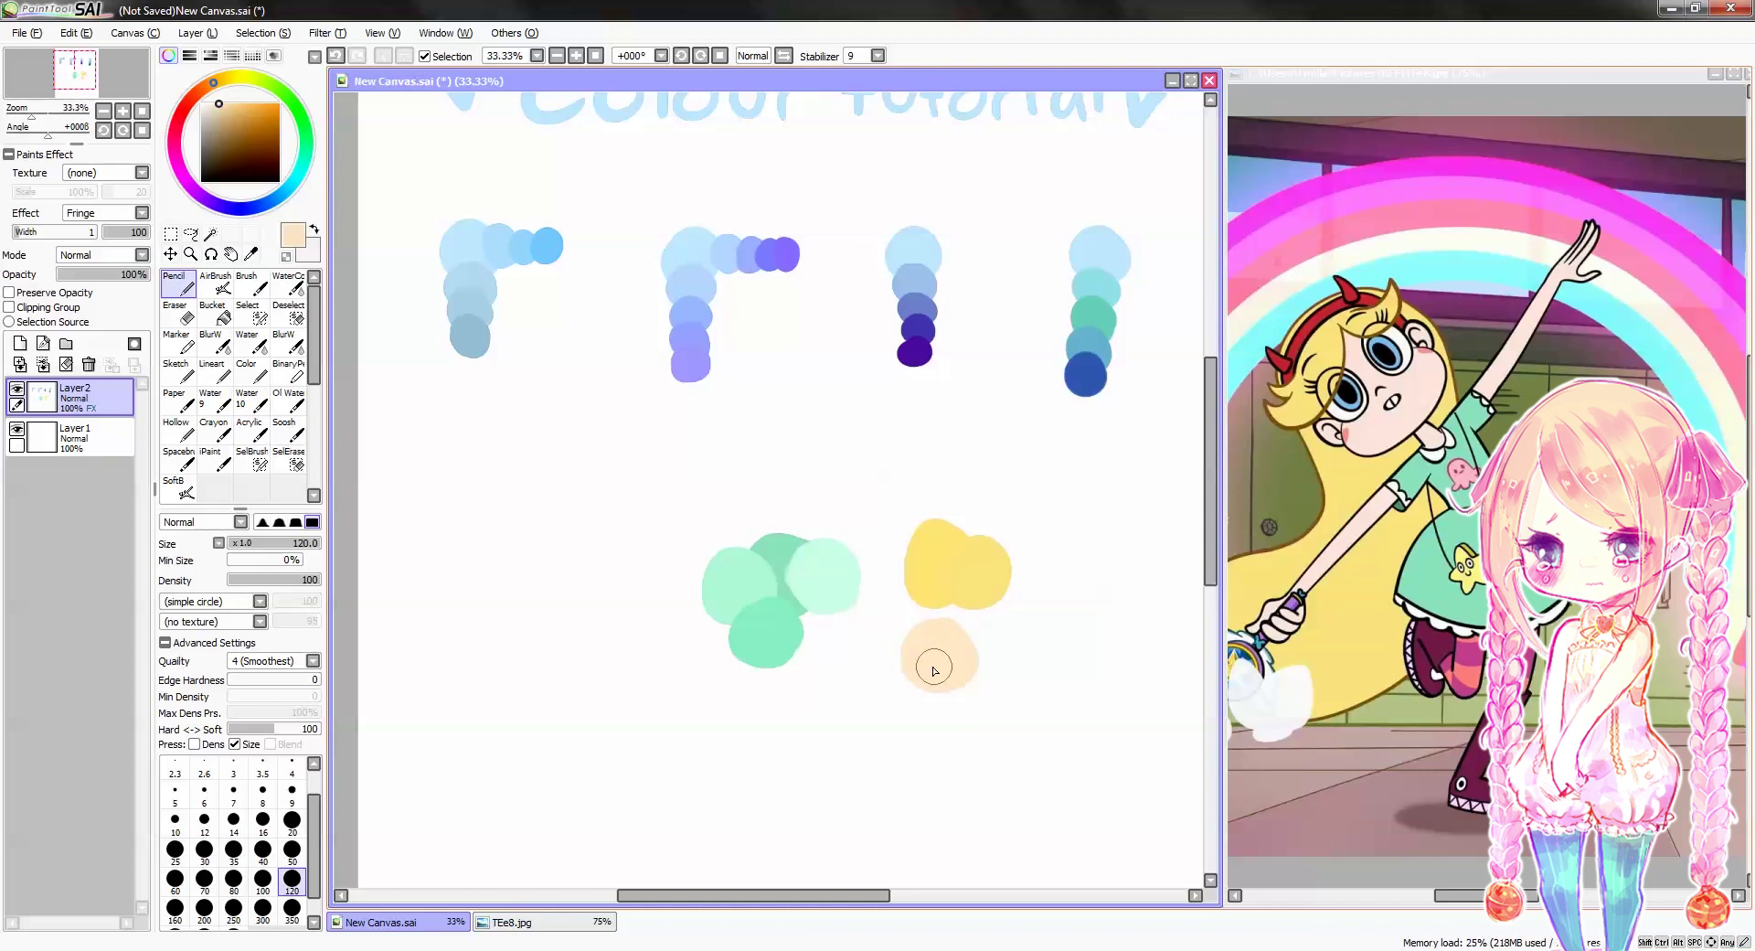
Reduce the brush size to 70 and add a small peach dot beside the peach swatch, undoing the stray mark
{"action": "key", "text": "bracketleft"}
{"action": "key", "text": "bracketleft"}
{"action": "key", "text": "bracketleft"}
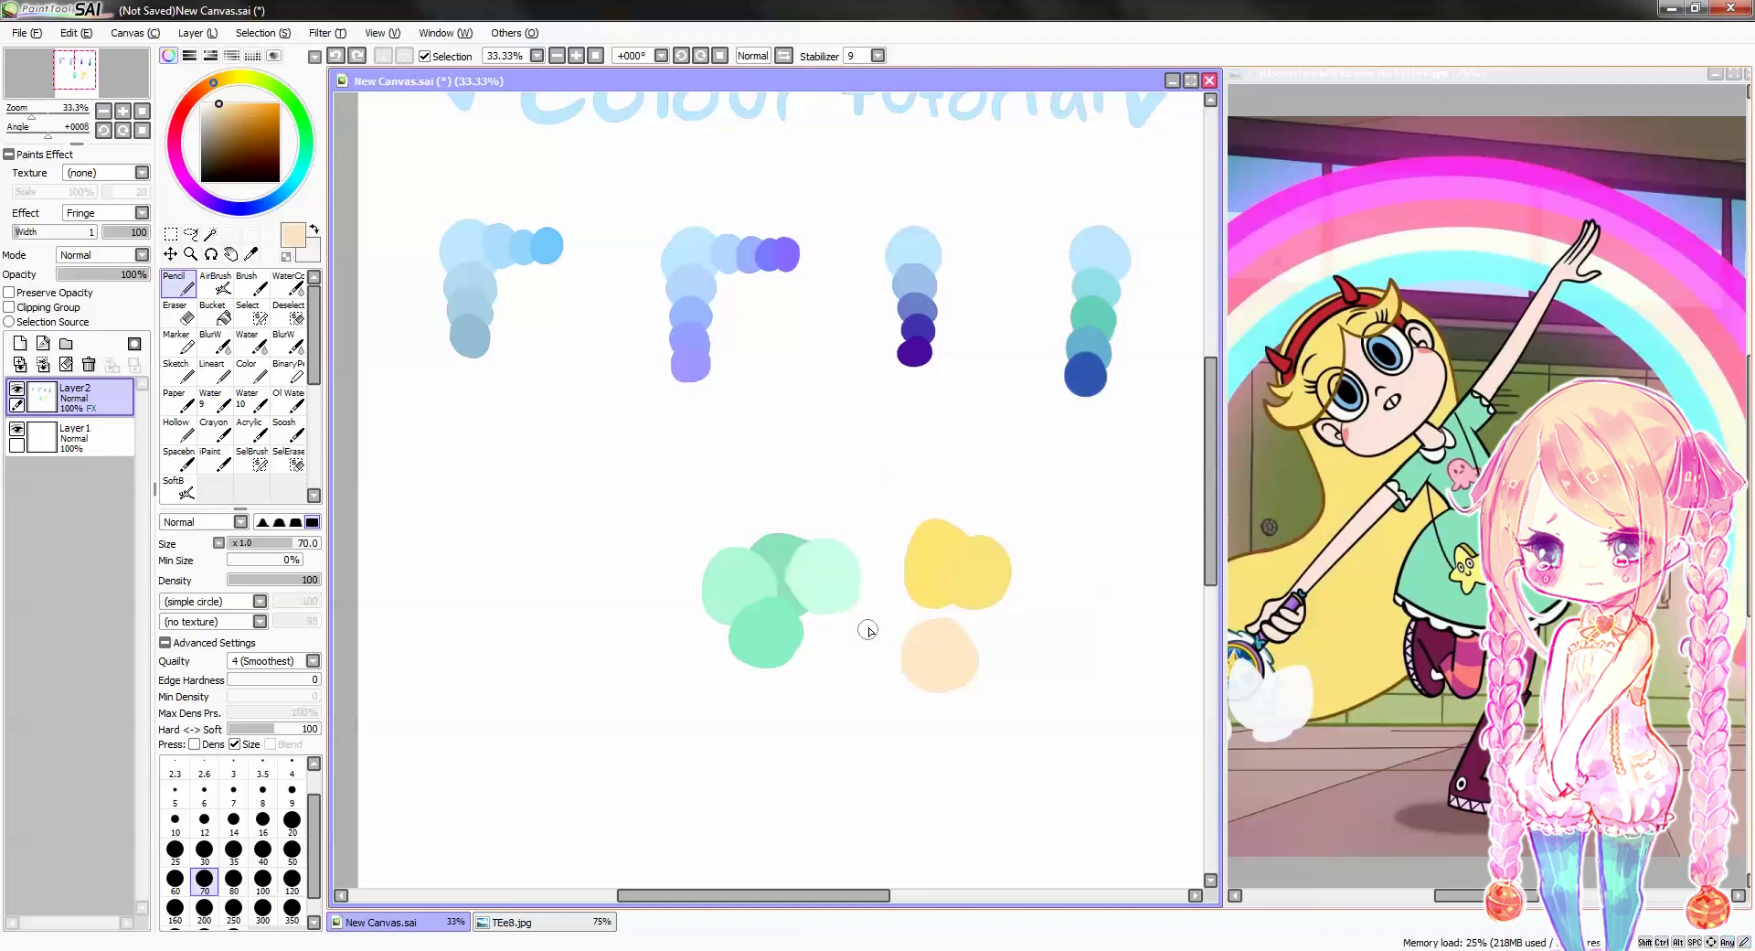
{"action": "left_click", "coordinate": [884, 625]}
{"action": "left_click", "coordinate": [582, 491]}
{"action": "key", "text": "ctrl+z"}
Sample the muted red from the reference and paint a round swatch of it to the left of the green group
{"action": "key", "text": "alt"}
{"action": "left_click", "coordinate": [1264, 375]}
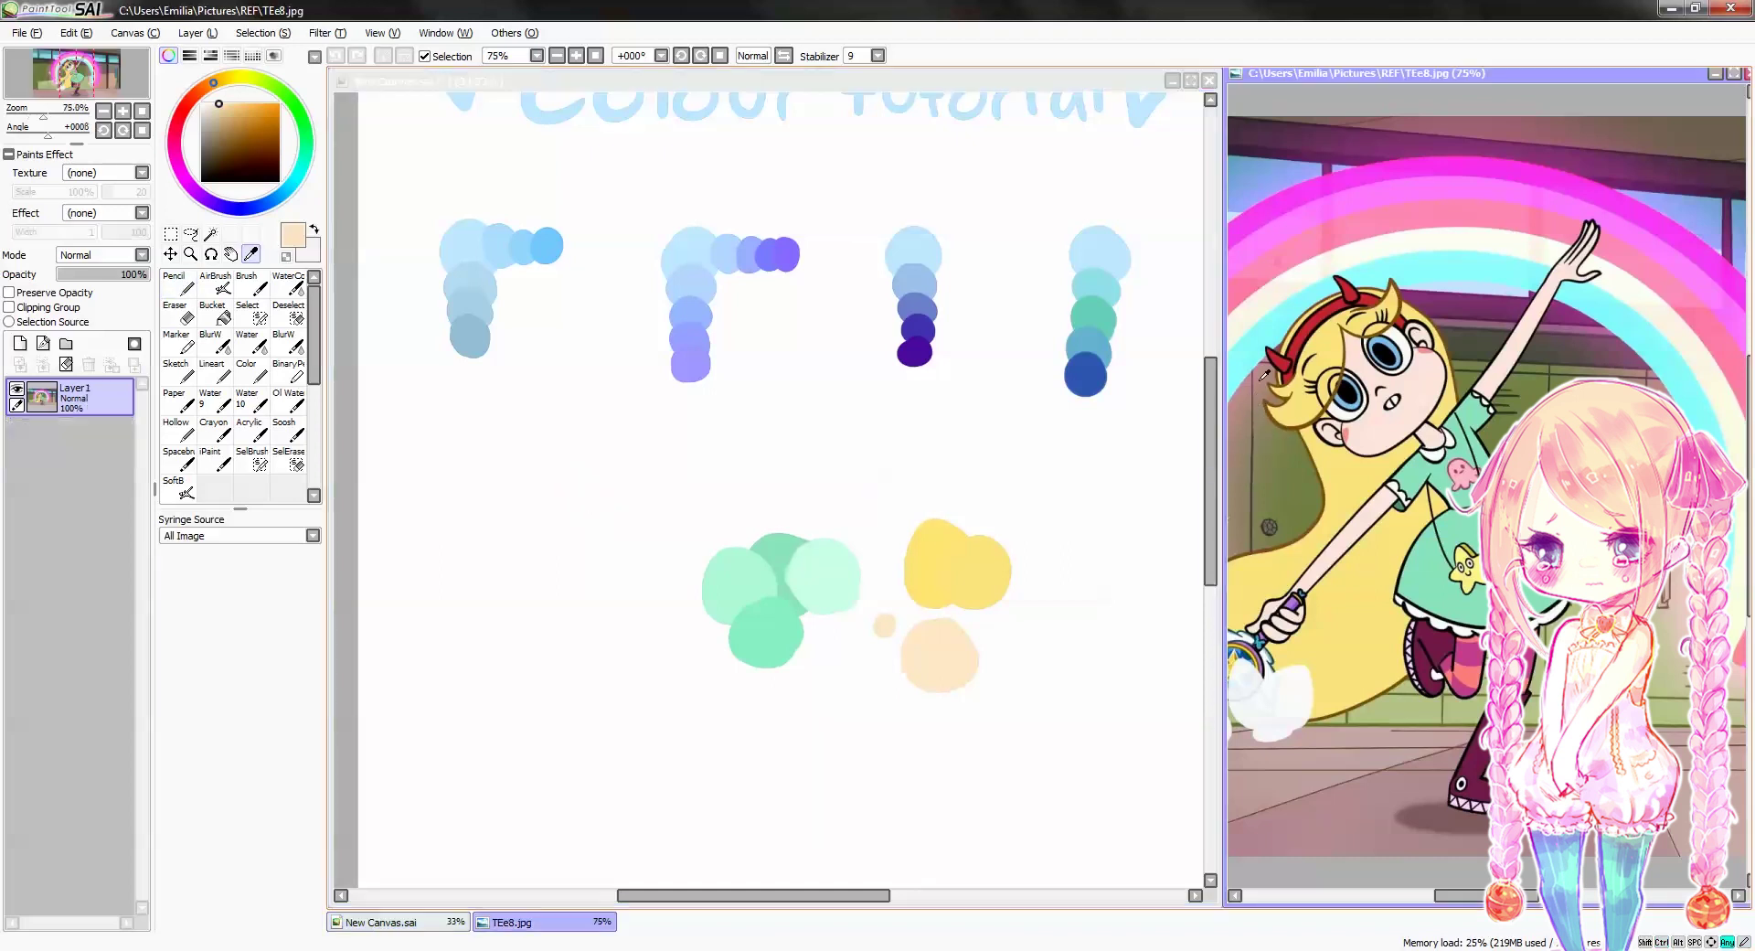
{"action": "left_click", "coordinate": [1254, 384]}
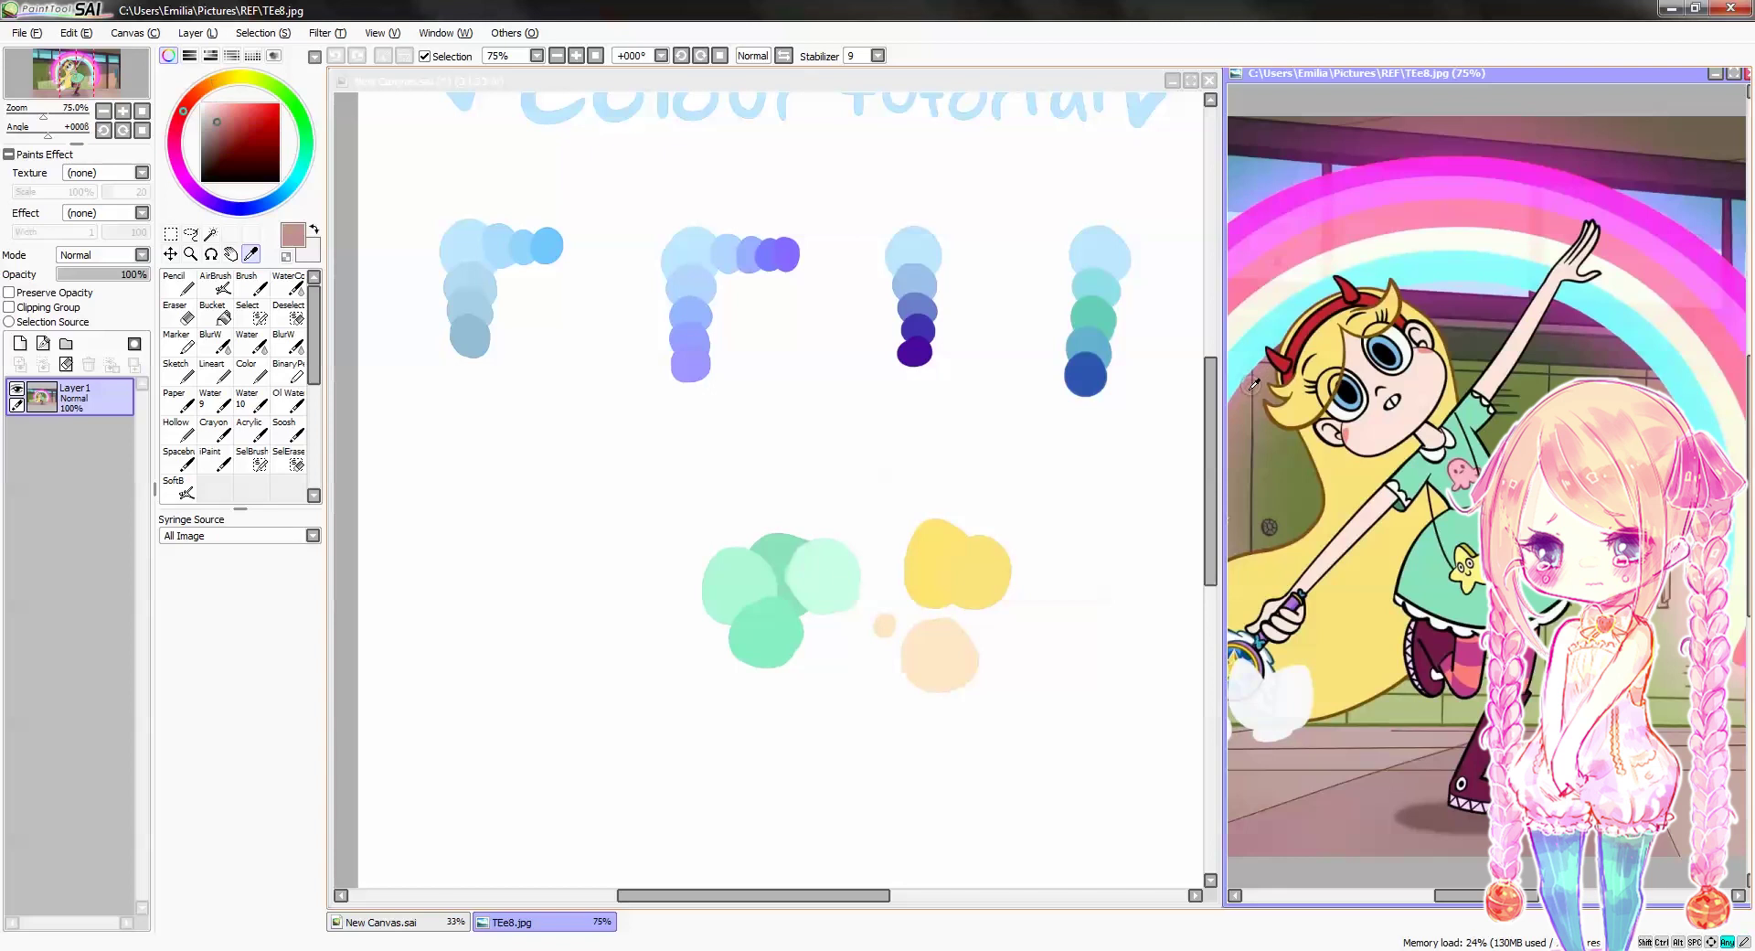
{"action": "left_click", "coordinate": [577, 498]}
{"action": "mouse_move", "coordinate": [567, 501]}
{"action": "left_mouse_down"}
{"action": "mouse_move", "coordinate": [553, 521]}
{"action": "mouse_move", "coordinate": [569, 512]}
{"action": "left_mouse_up"}
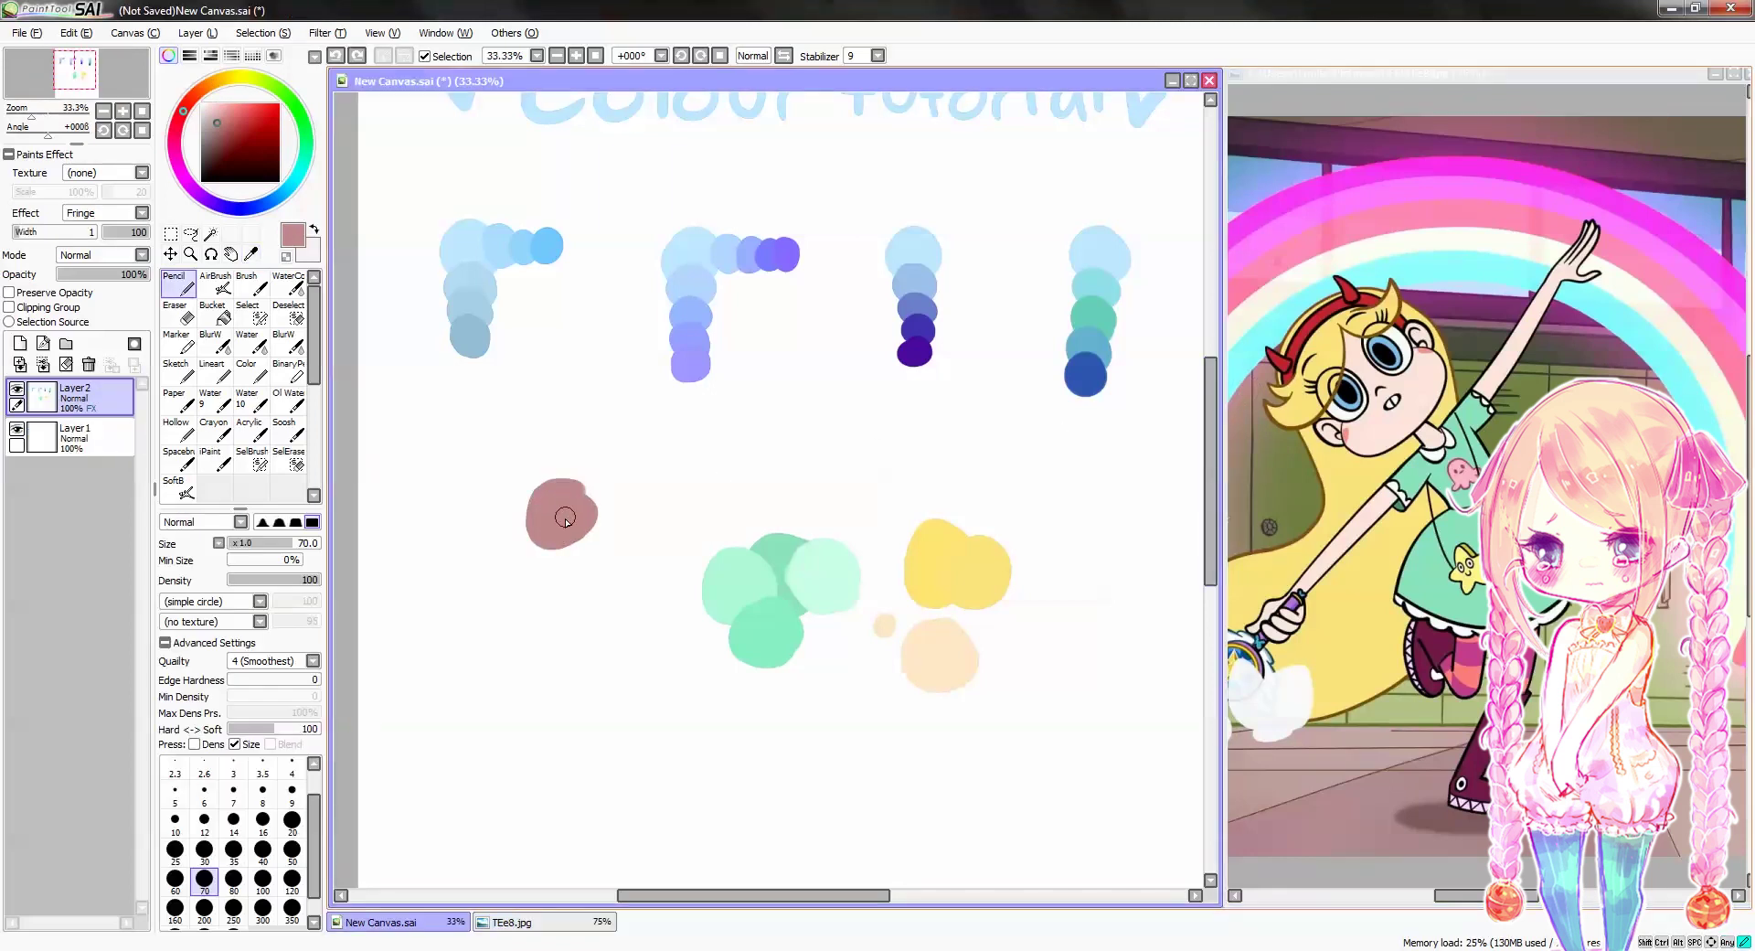
Sample the olive green from the reference background and paint an overlapping dot below the muted red swatch
{"action": "key", "text": "alt"}
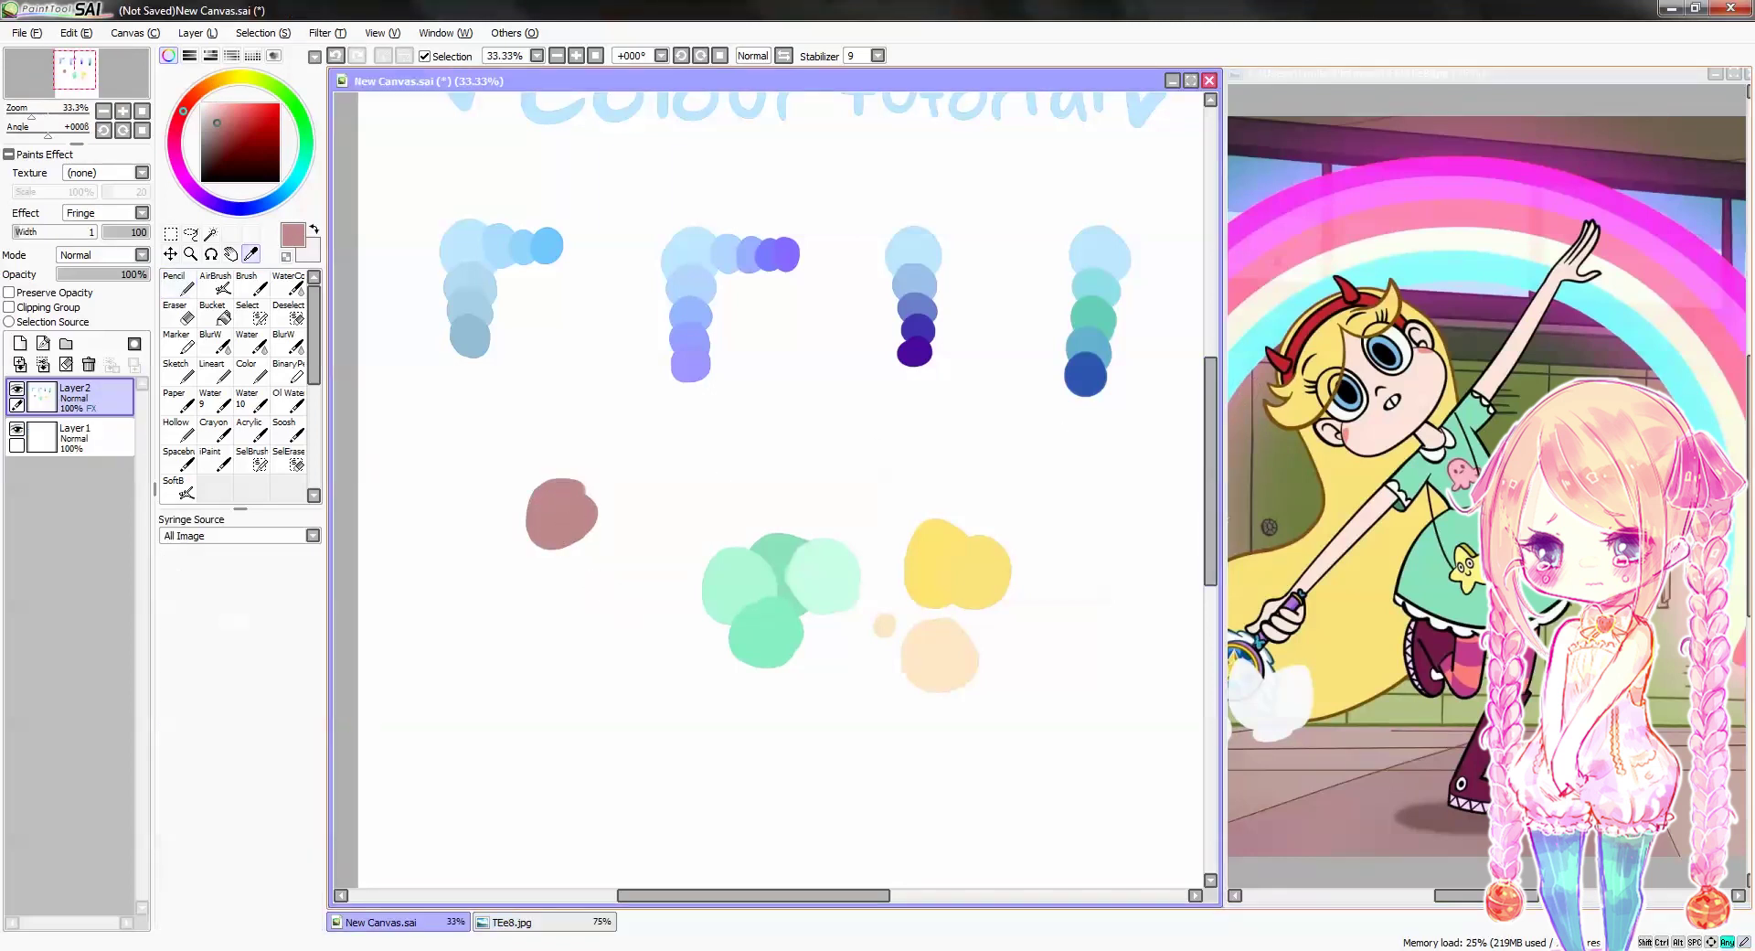
{"action": "left_click", "coordinate": [1401, 784]}
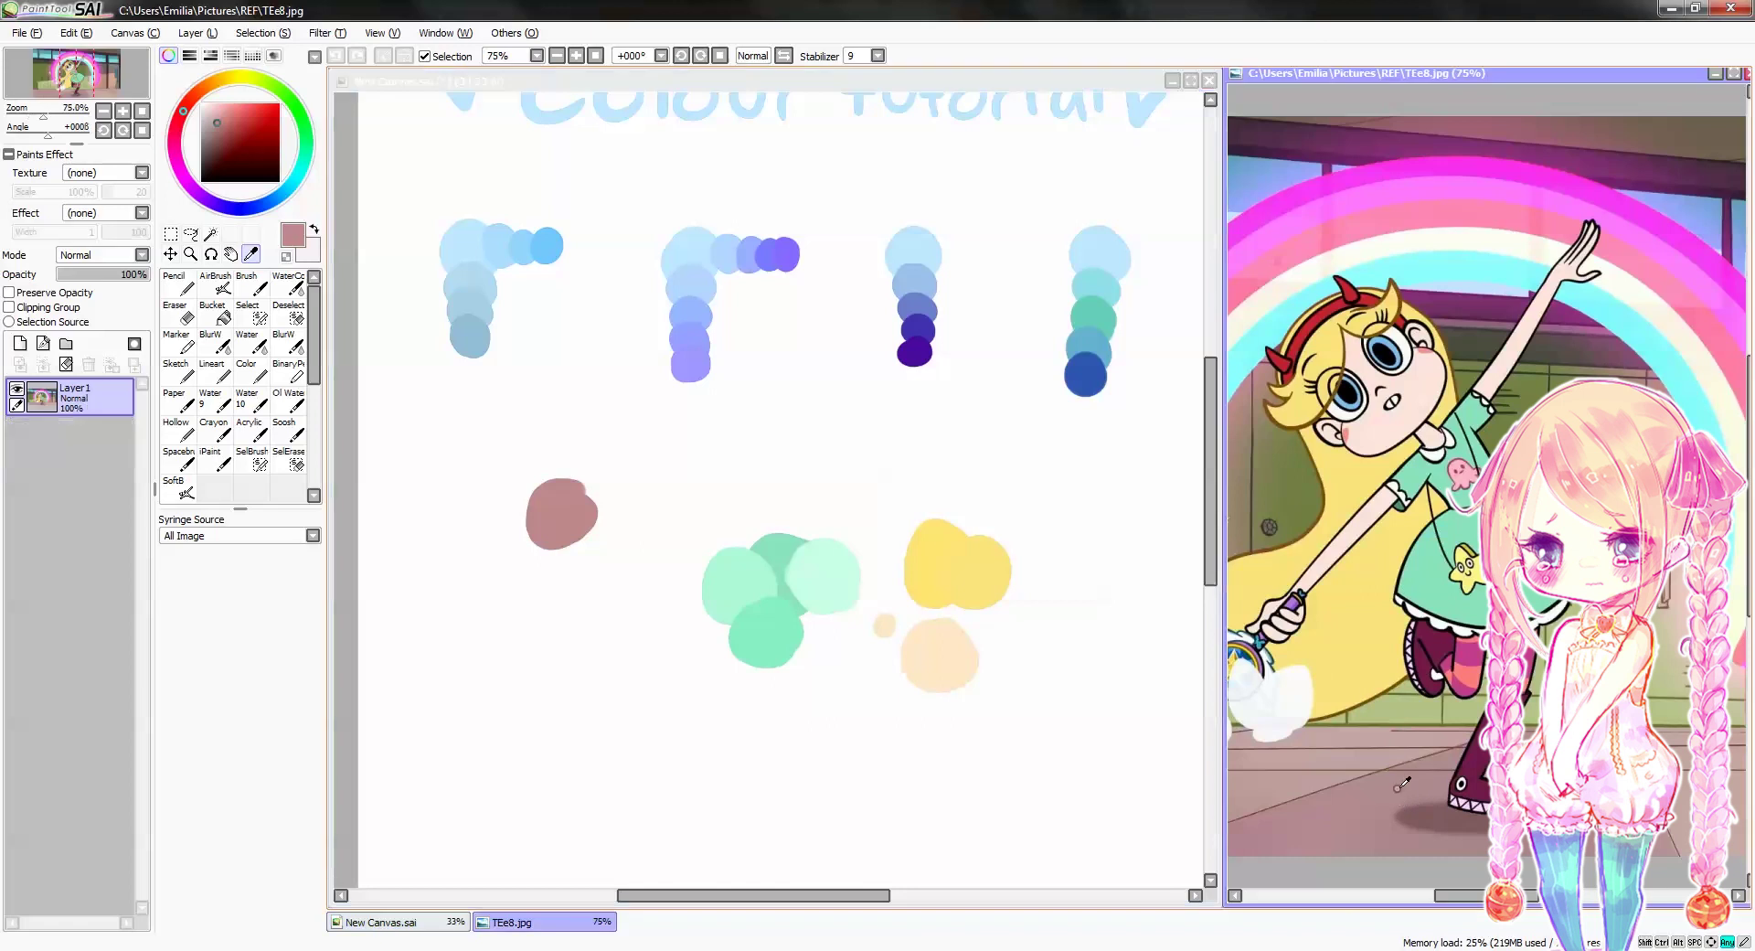
{"action": "left_click", "coordinate": [1528, 596], "text": "alt"}
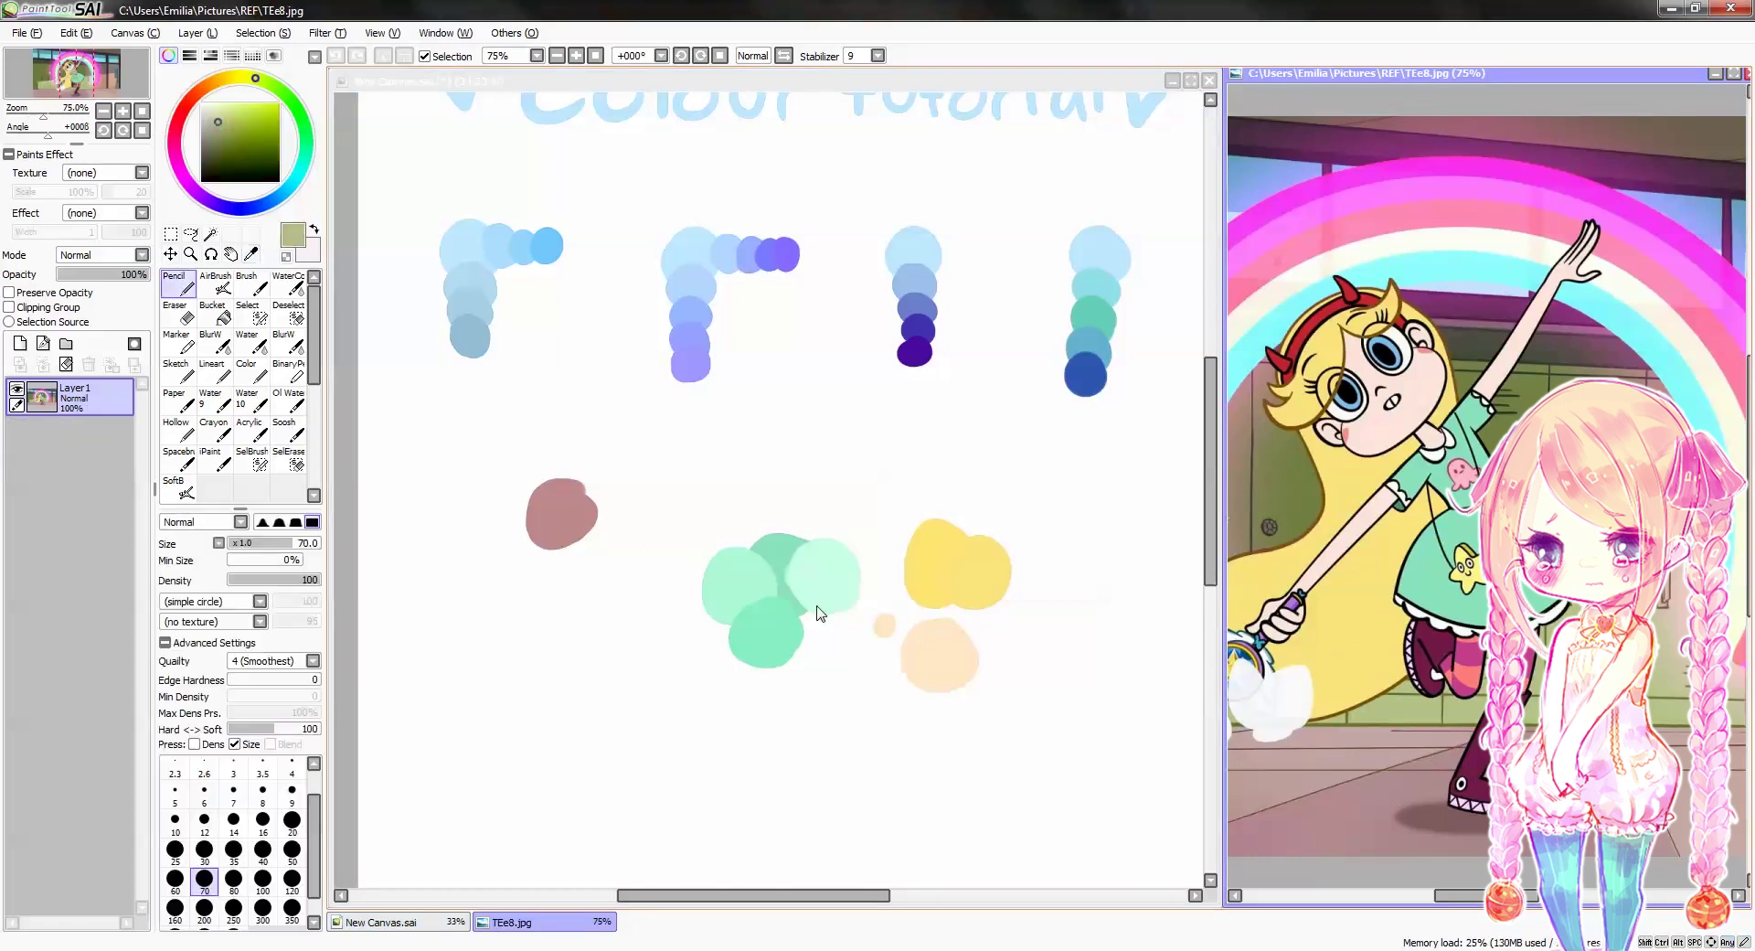
{"action": "mouse_move", "coordinate": [569, 553]}
{"action": "left_mouse_down"}
{"action": "mouse_move", "coordinate": [562, 580]}
{"action": "mouse_move", "coordinate": [605, 588]}
{"action": "mouse_move", "coordinate": [553, 548]}
{"action": "mouse_move", "coordinate": [567, 540]}
{"action": "mouse_move", "coordinate": [578, 571]}
{"action": "left_mouse_up"}
{"action": "key", "text": "ctrl+z"}
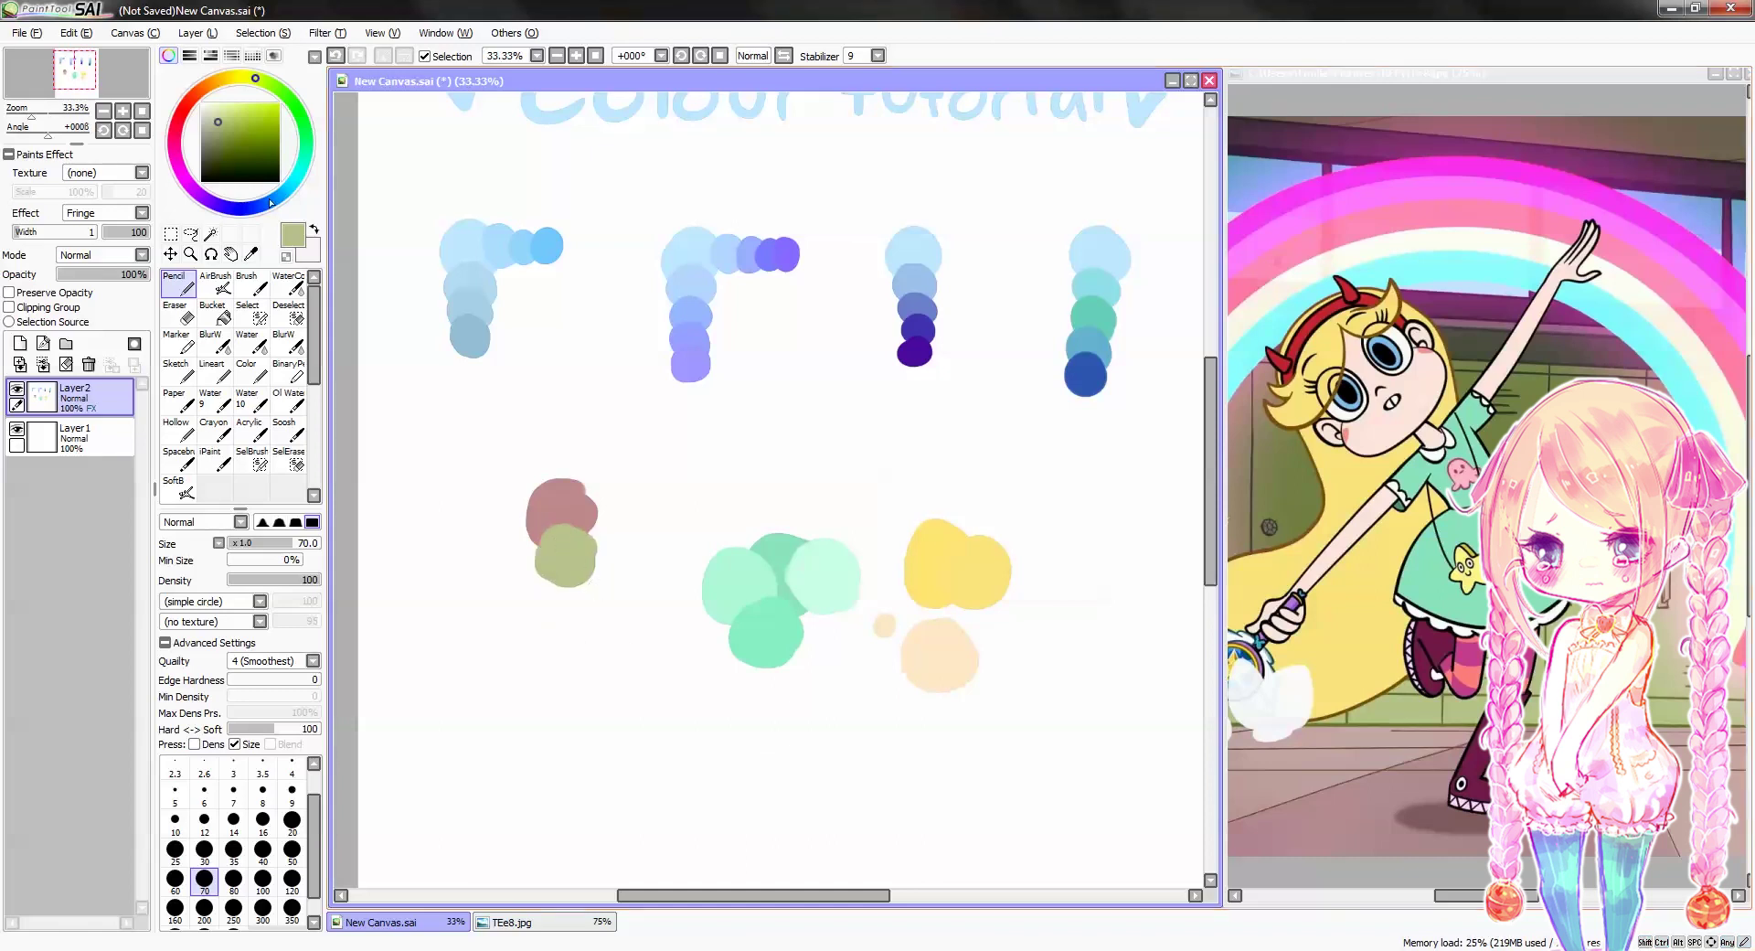
Shift the brush colour to a light cyan tint and reduce the brush size to 50
{"action": "left_click_drag", "start_coordinate": [250, 84], "coordinate": [229, 79]}
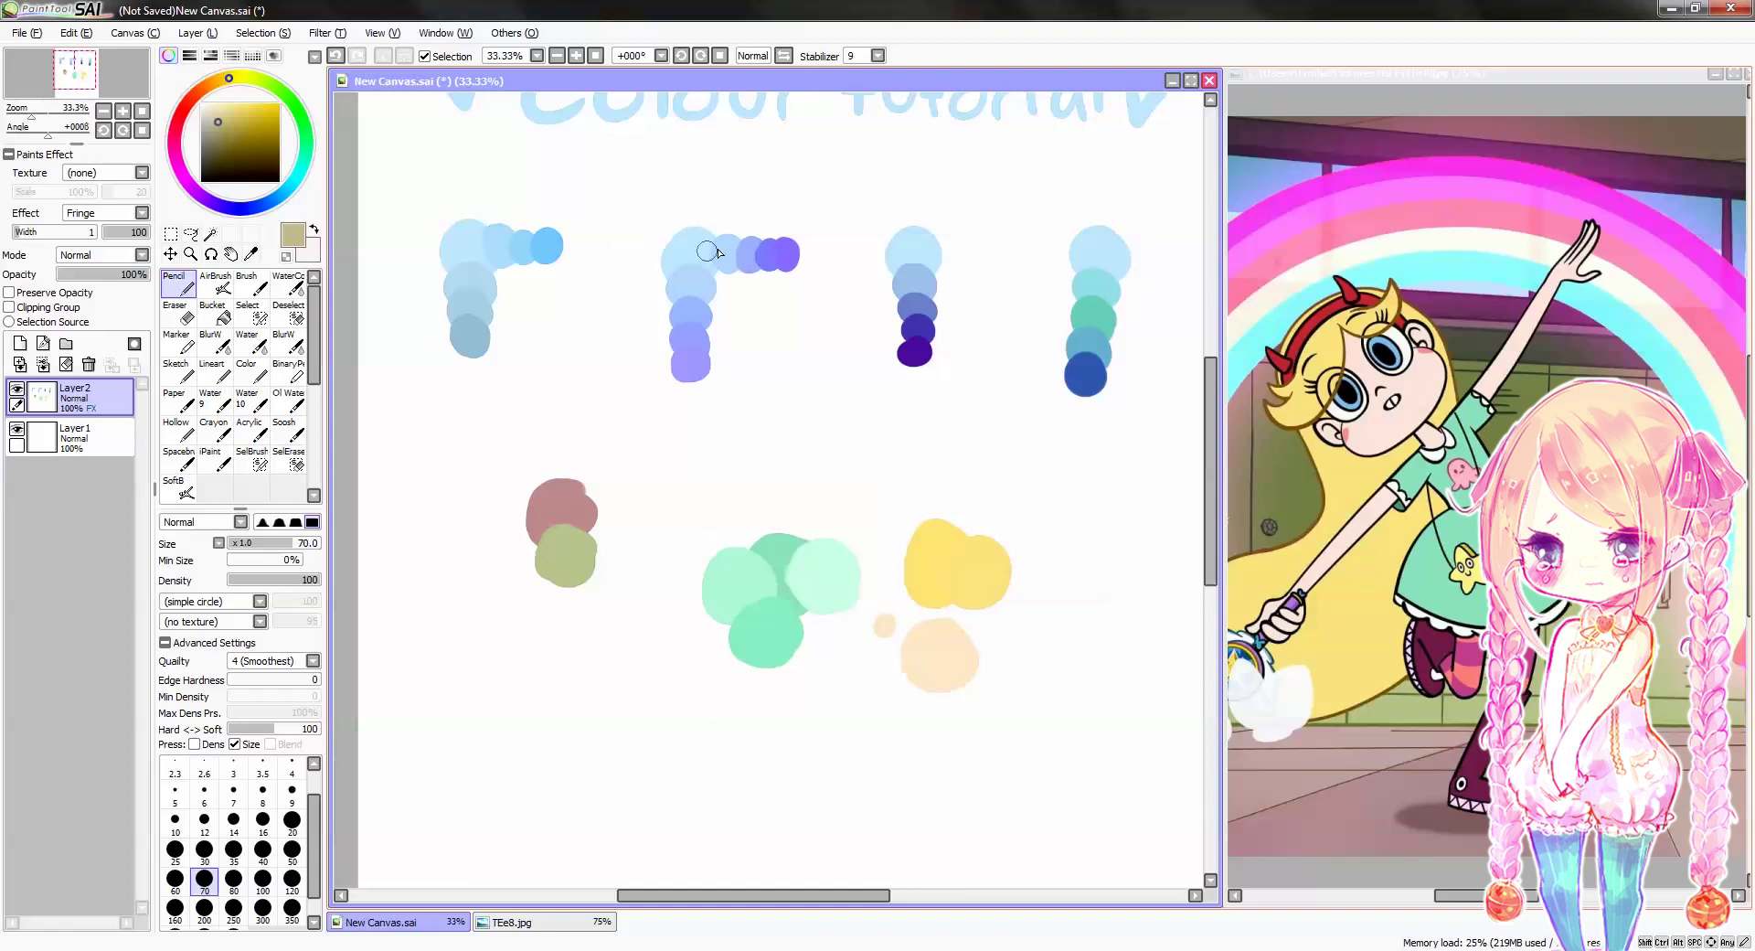
{"action": "left_click", "coordinate": [300, 173]}
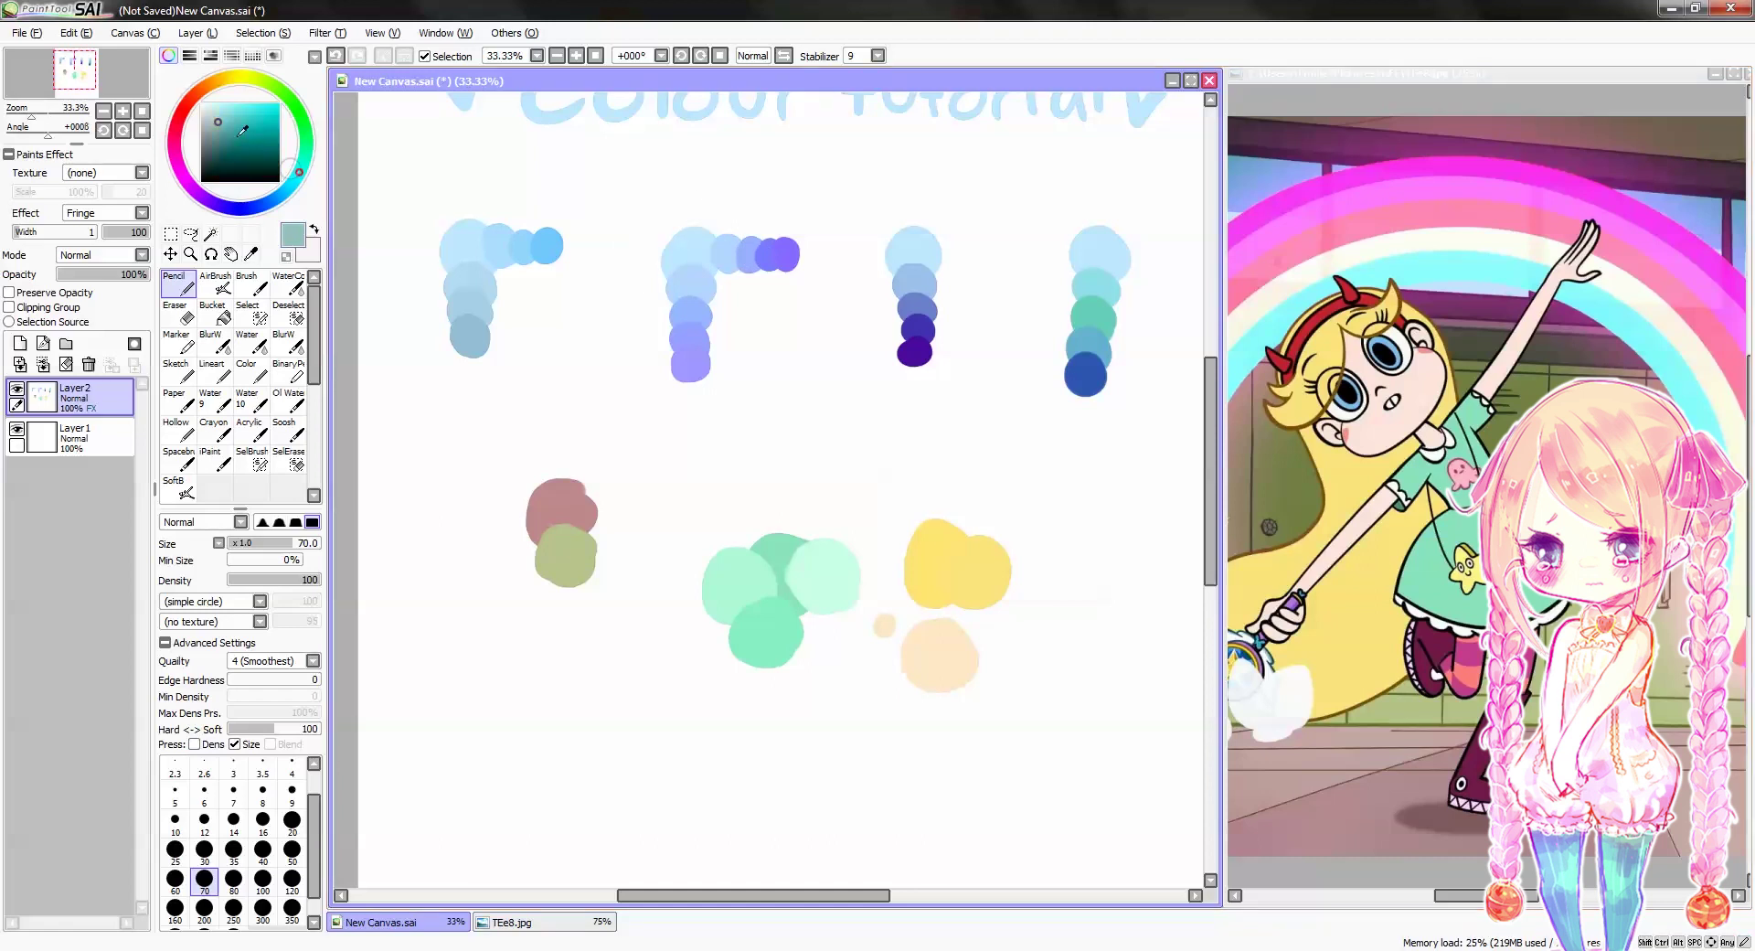
{"action": "left_click", "coordinate": [227, 103]}
{"action": "key", "text": "bracketleft"}
{"action": "key", "text": "bracketleft"}
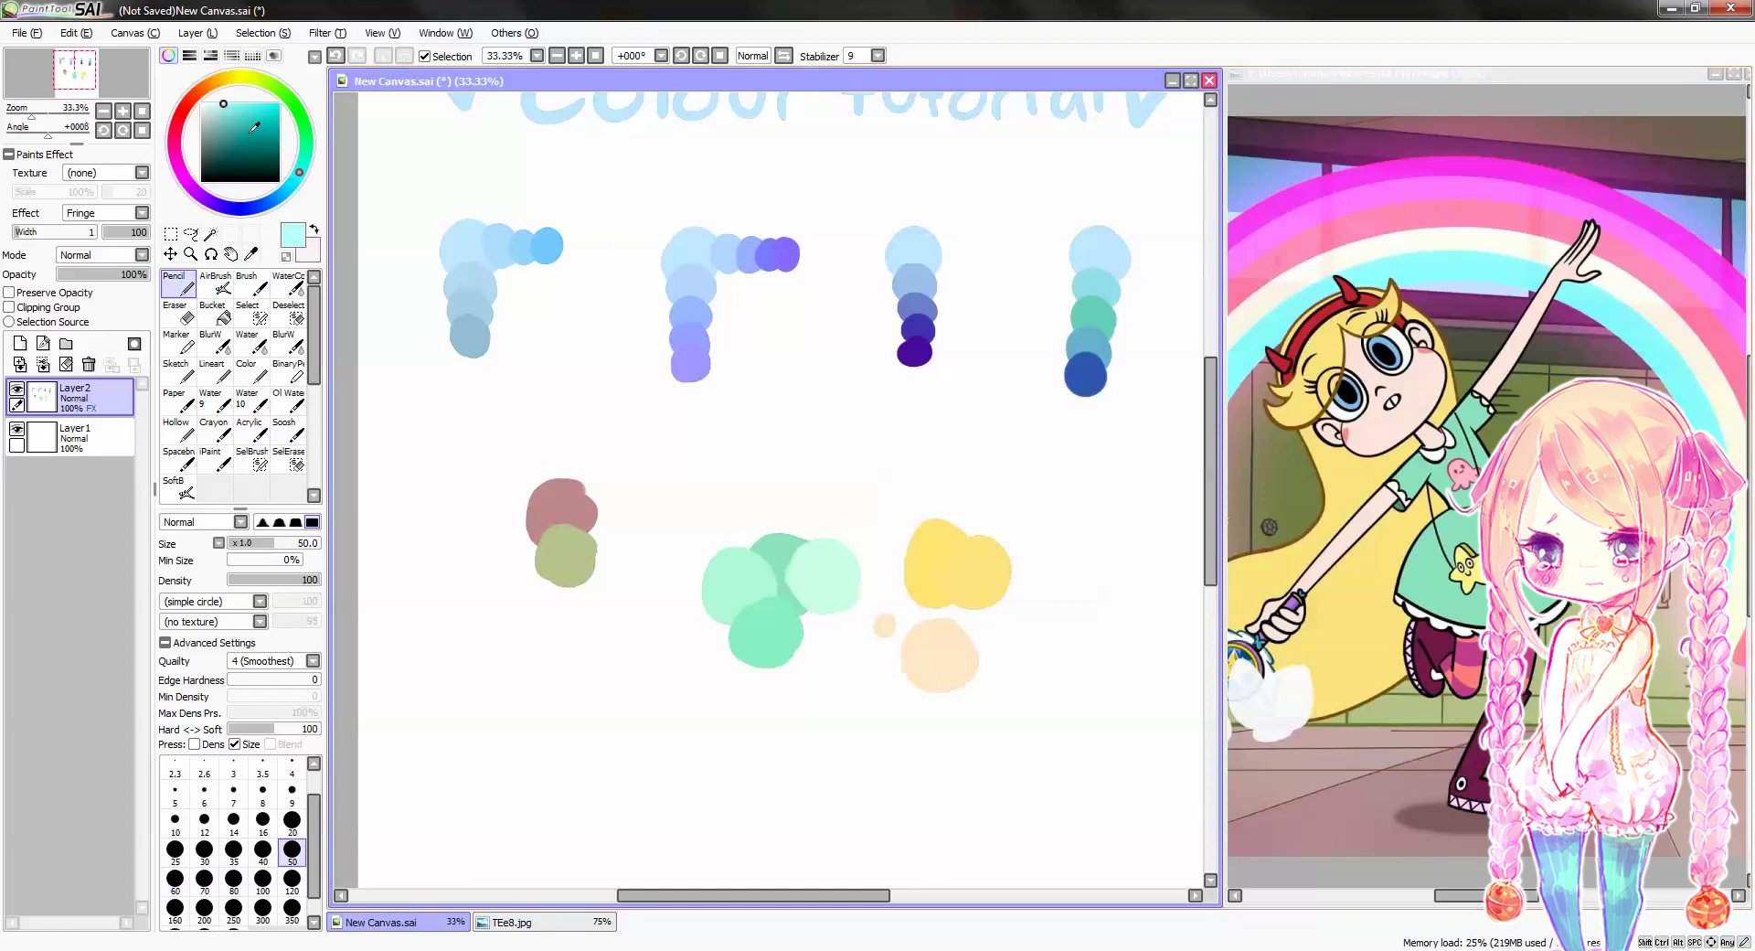
Try white highlight dots on the second group's light-blue circle with brush size 20, undoing each one
{"action": "key", "text": "x"}
{"action": "key", "text": "bracketleft"}
{"action": "key", "text": "bracketleft"}
{"action": "key", "text": "bracketleft"}
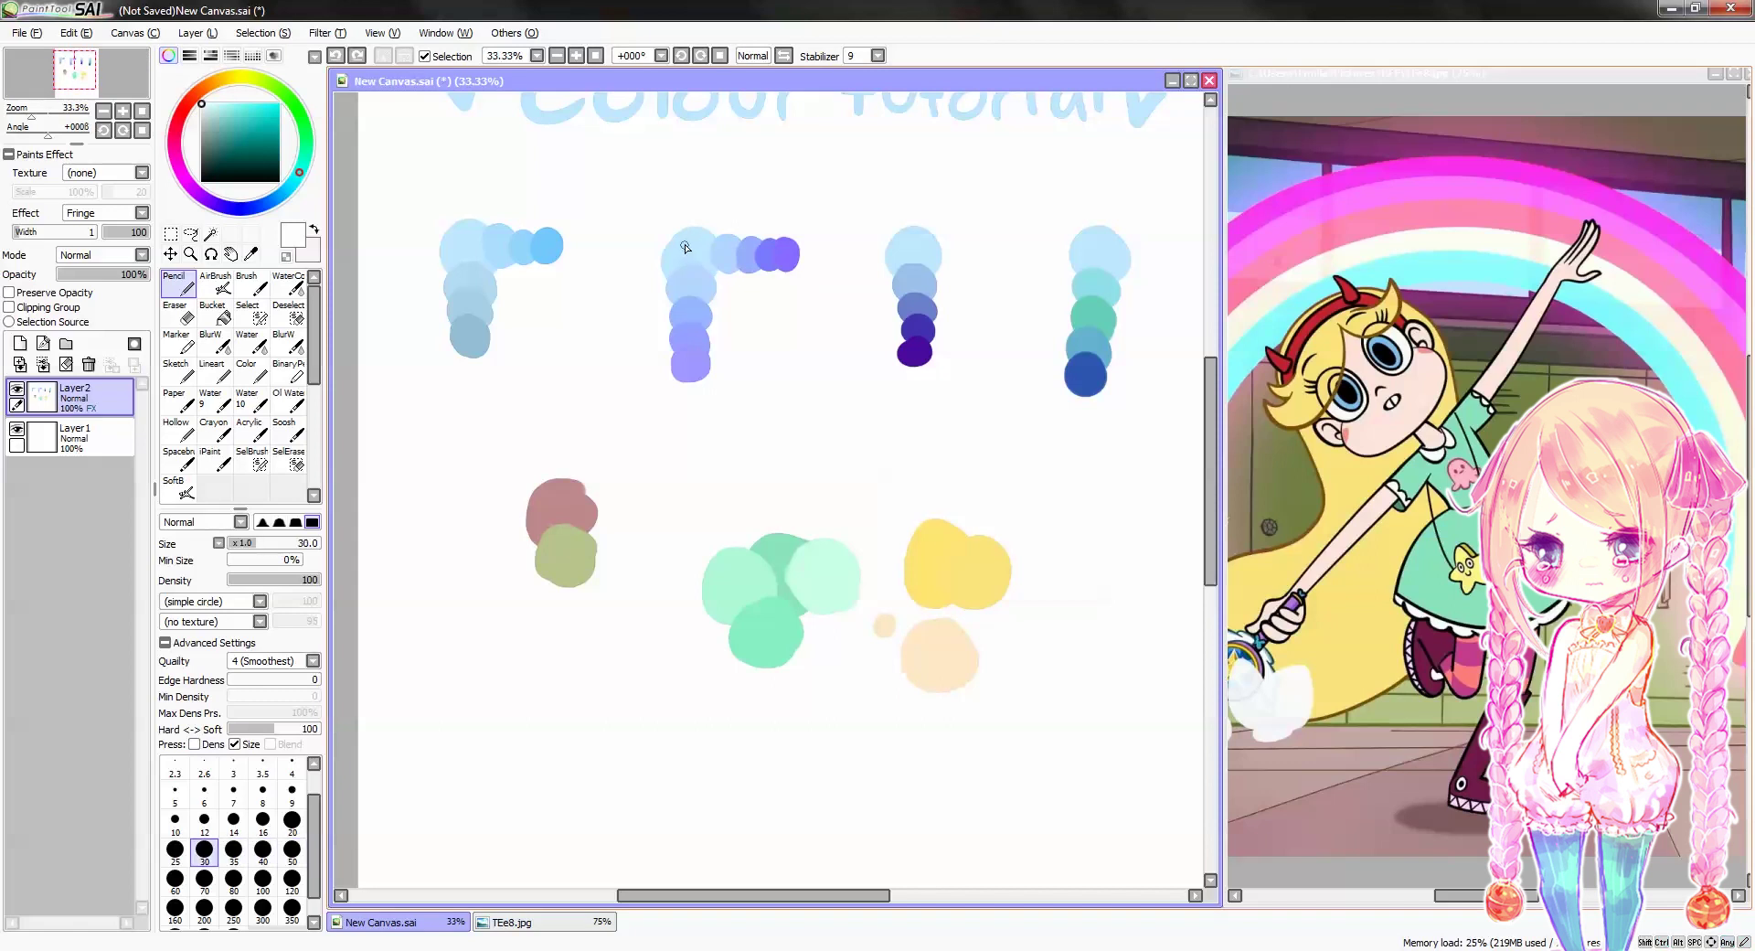
{"action": "key", "text": "bracketleft"}
{"action": "key", "text": "bracketleft"}
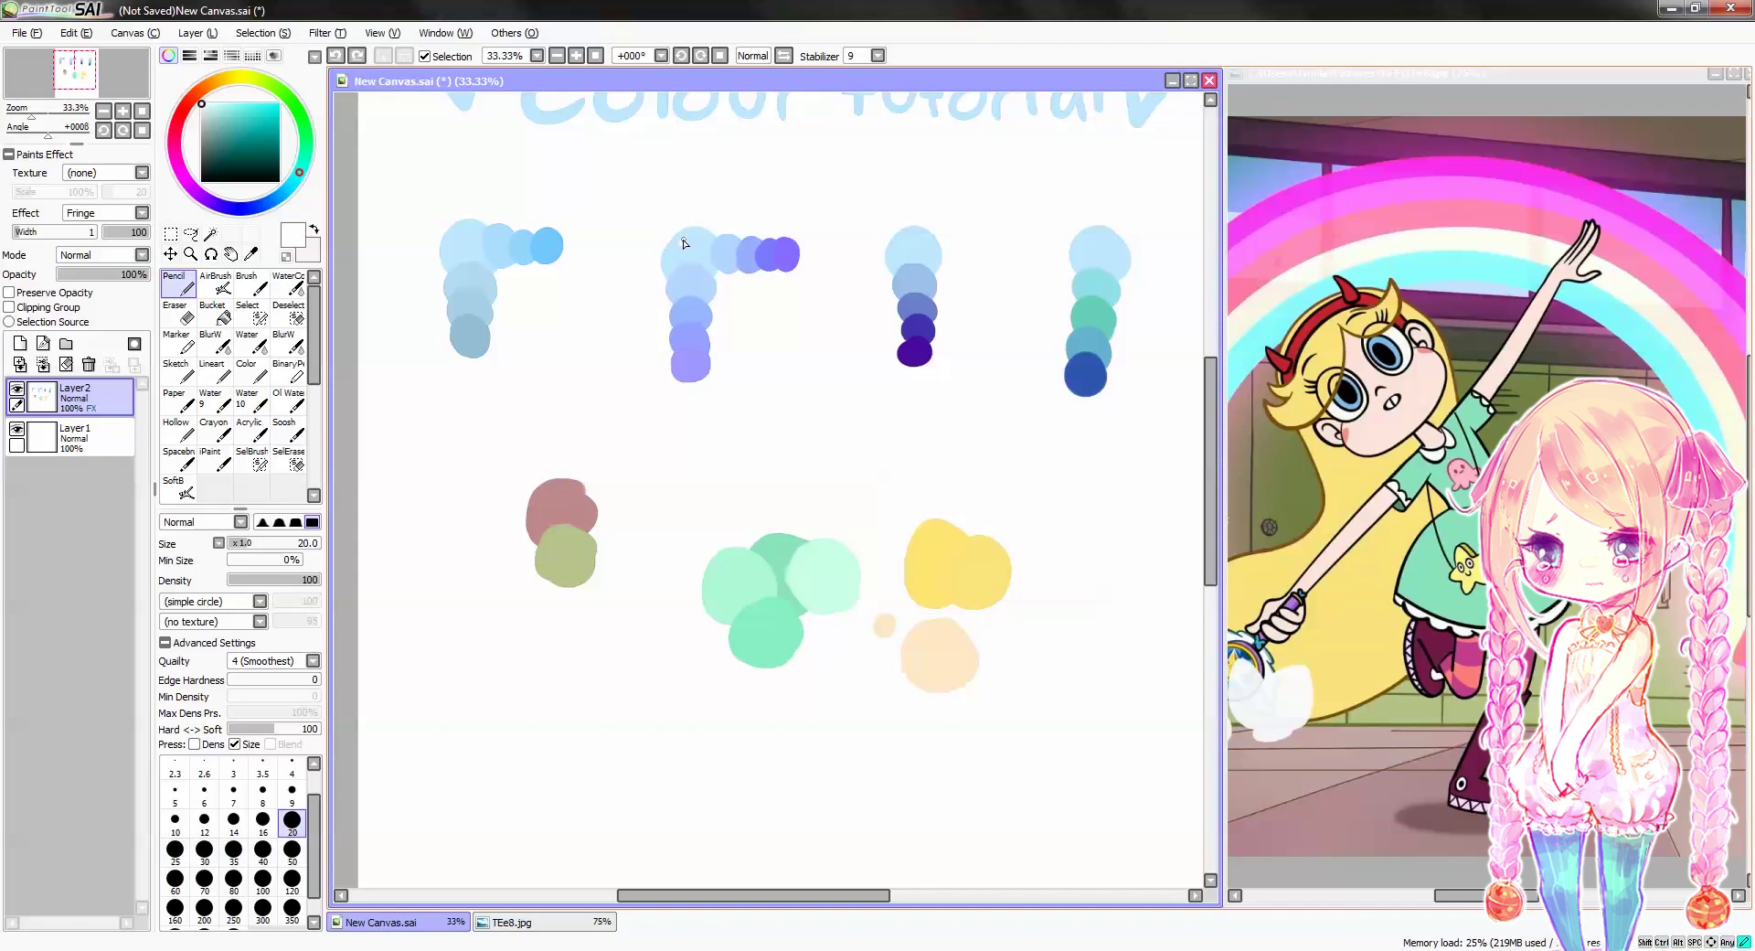
{"action": "left_click", "coordinate": [683, 244]}
{"action": "key", "text": "ctrl+z"}
{"action": "left_click", "coordinate": [682, 244]}
{"action": "key", "text": "ctrl+z"}
Paint pale cyan highlight dots down the second group's vertical column, reducing the brush size to 16
{"action": "left_click", "coordinate": [235, 103]}
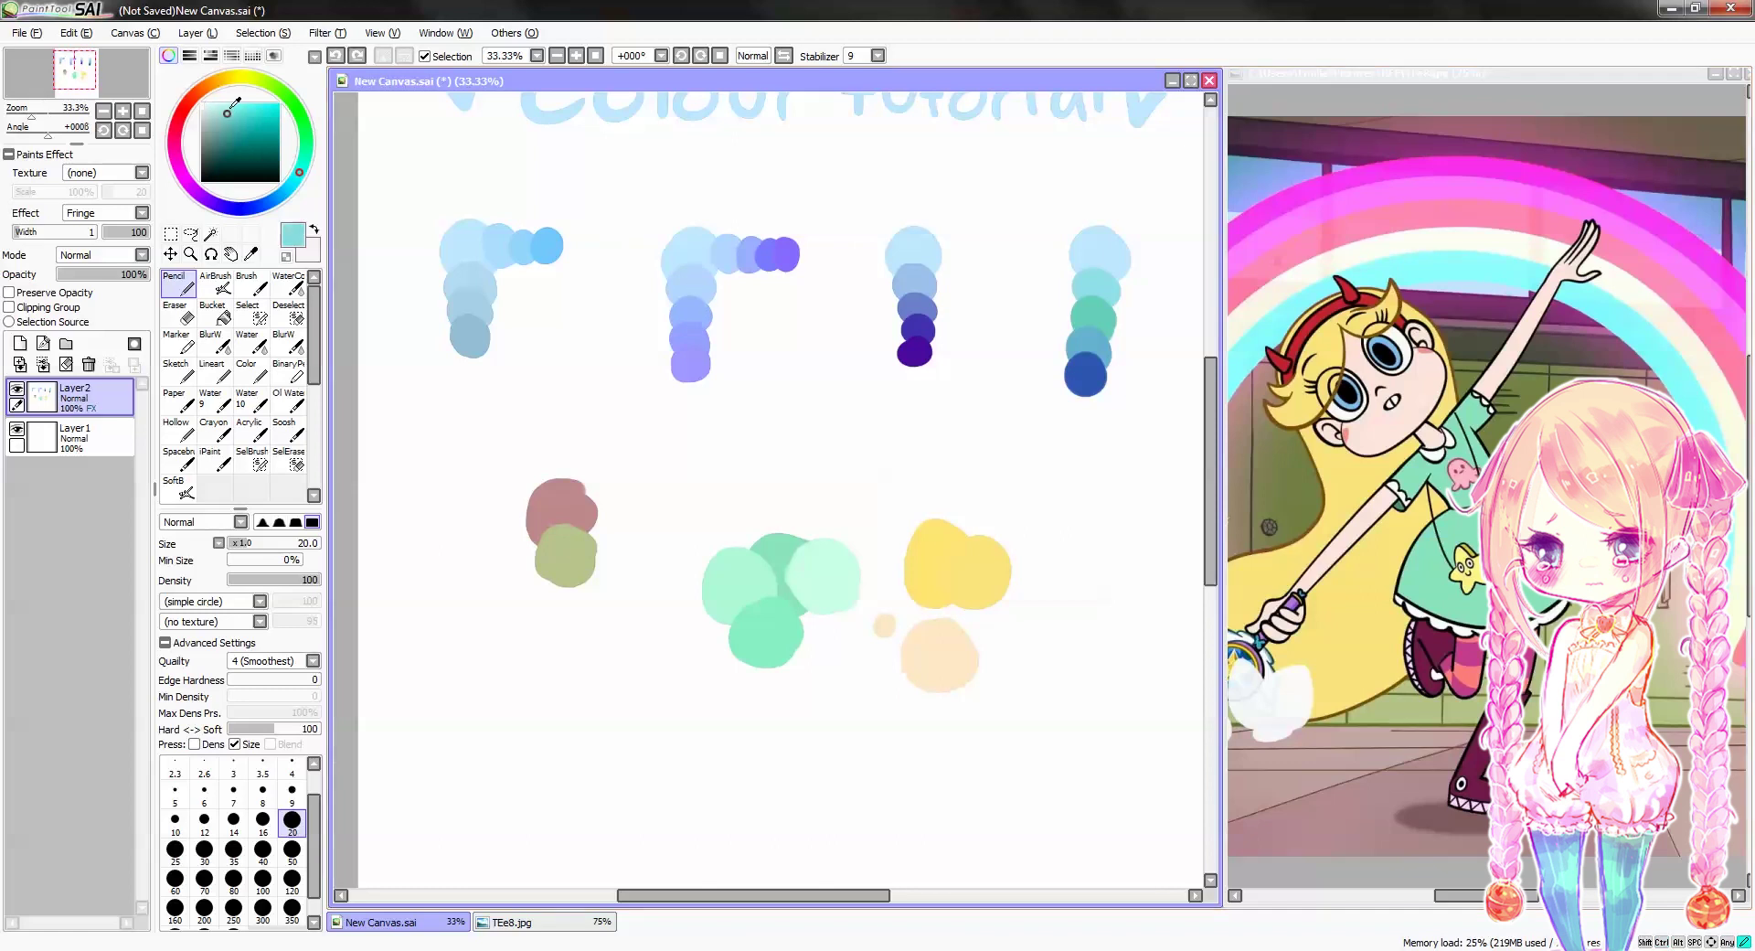
{"action": "key", "text": "bracketright"}
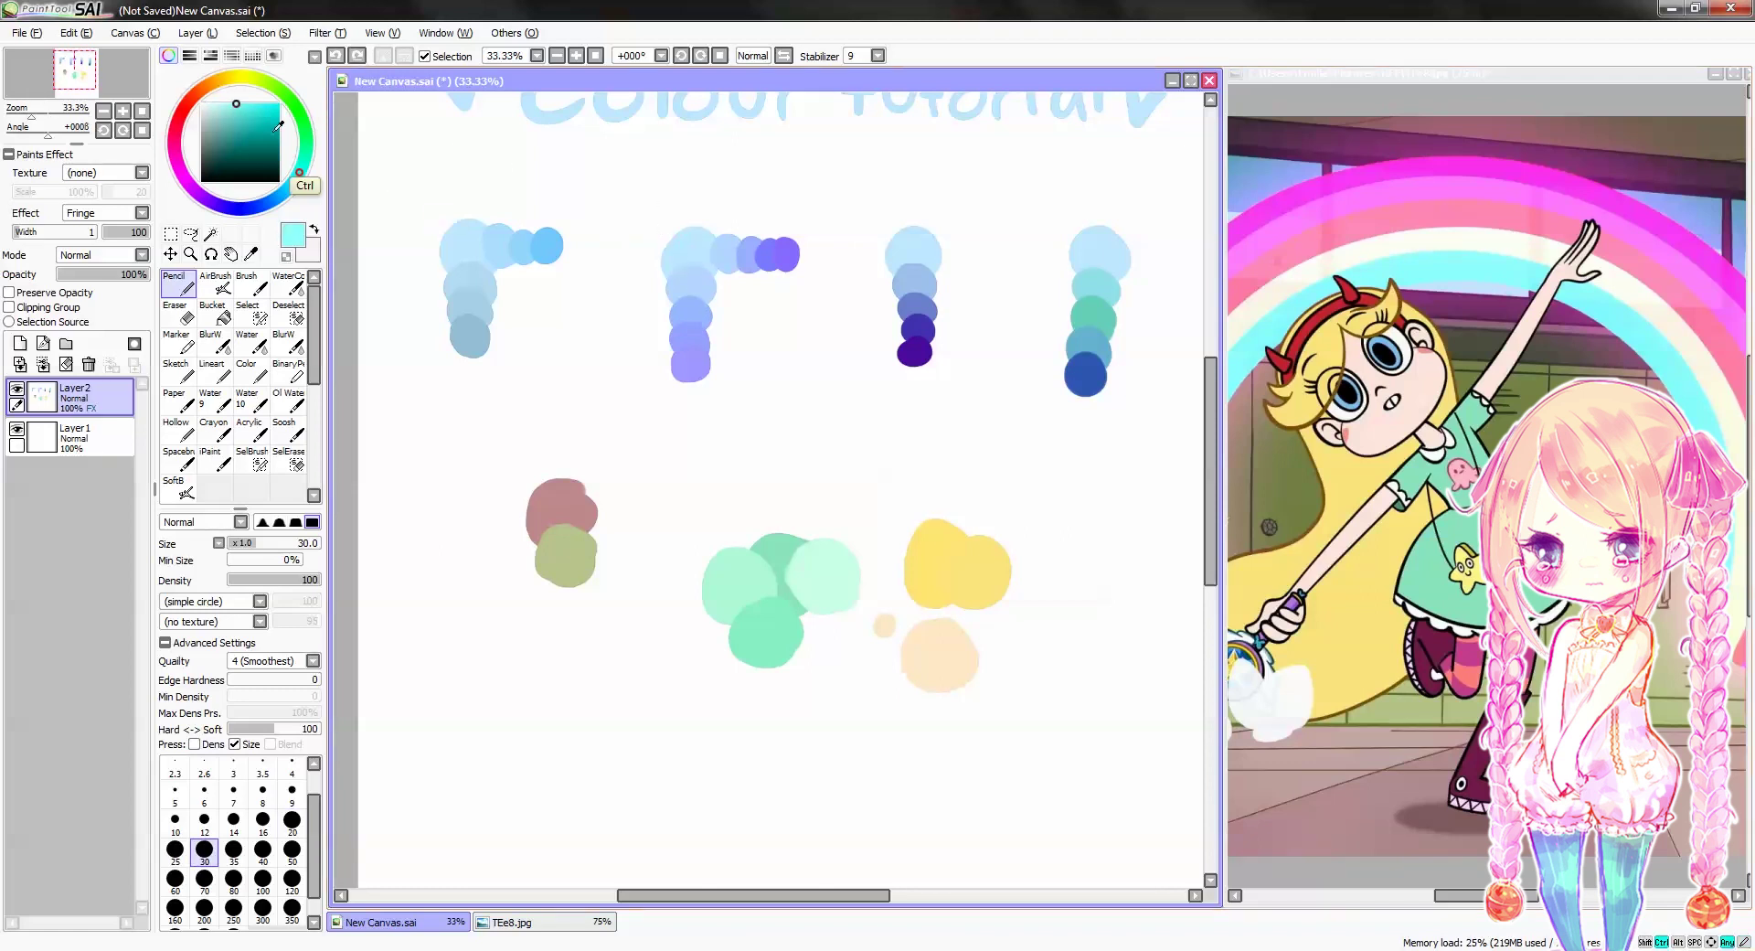
{"action": "left_click", "coordinate": [214, 103]}
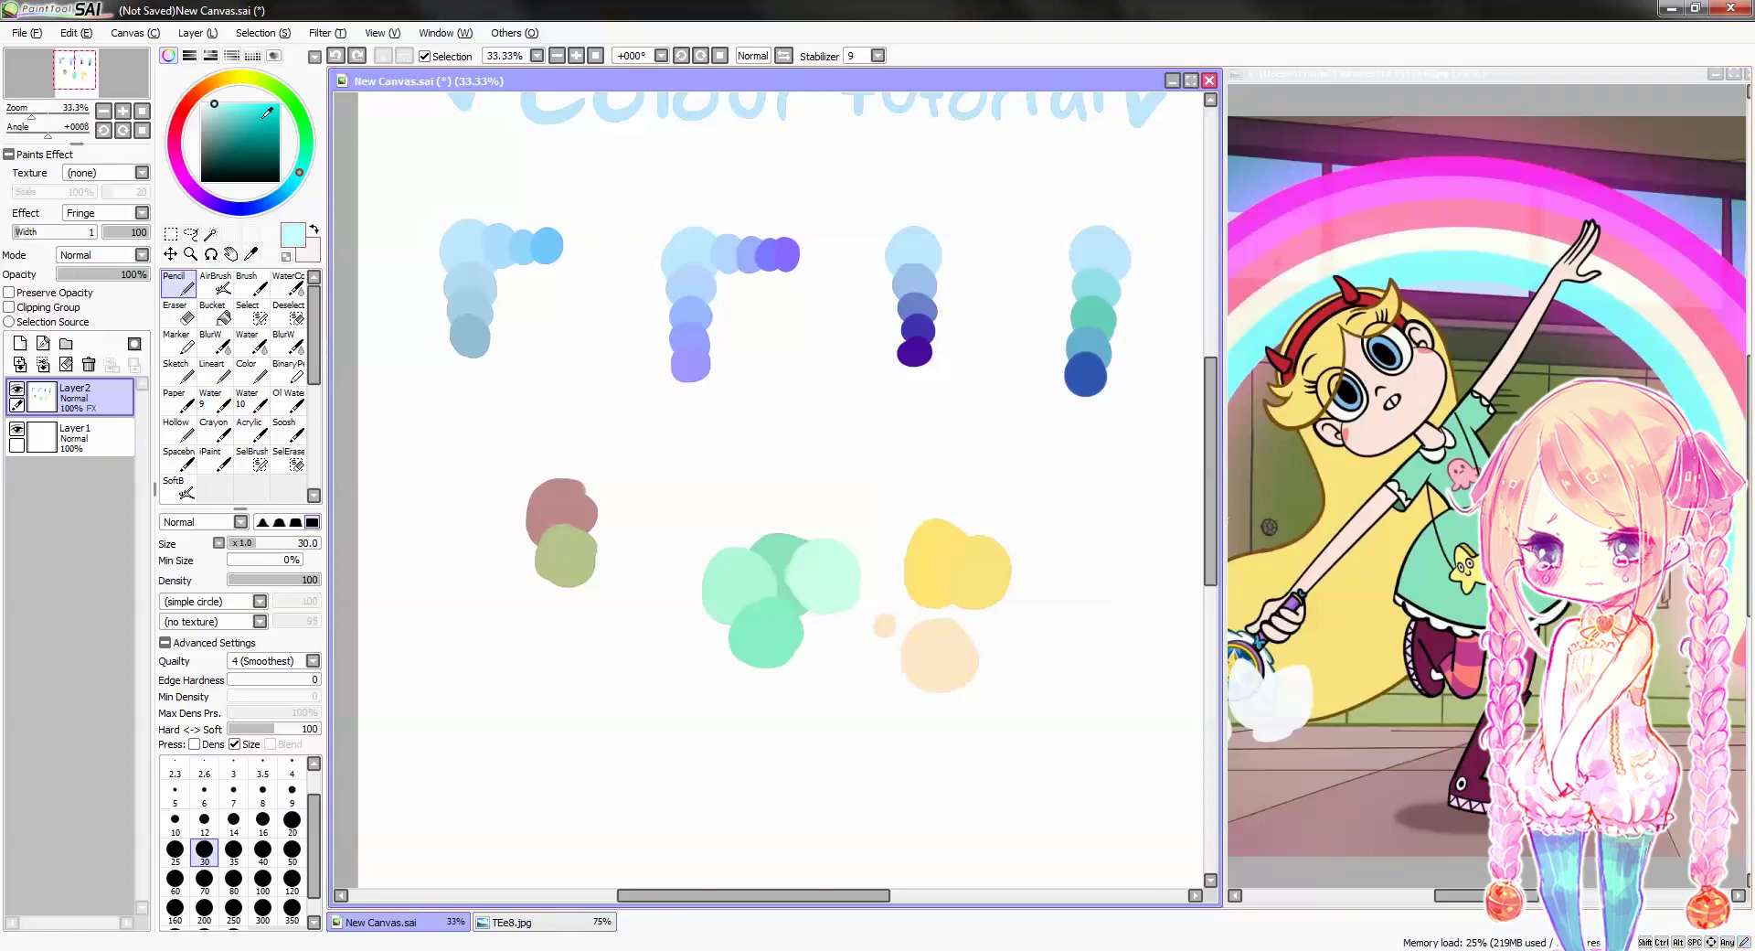
{"action": "left_click", "coordinate": [690, 253]}
{"action": "key", "text": "bracketleft"}
{"action": "key", "text": "bracketleft"}
{"action": "key", "text": "bracketleft"}
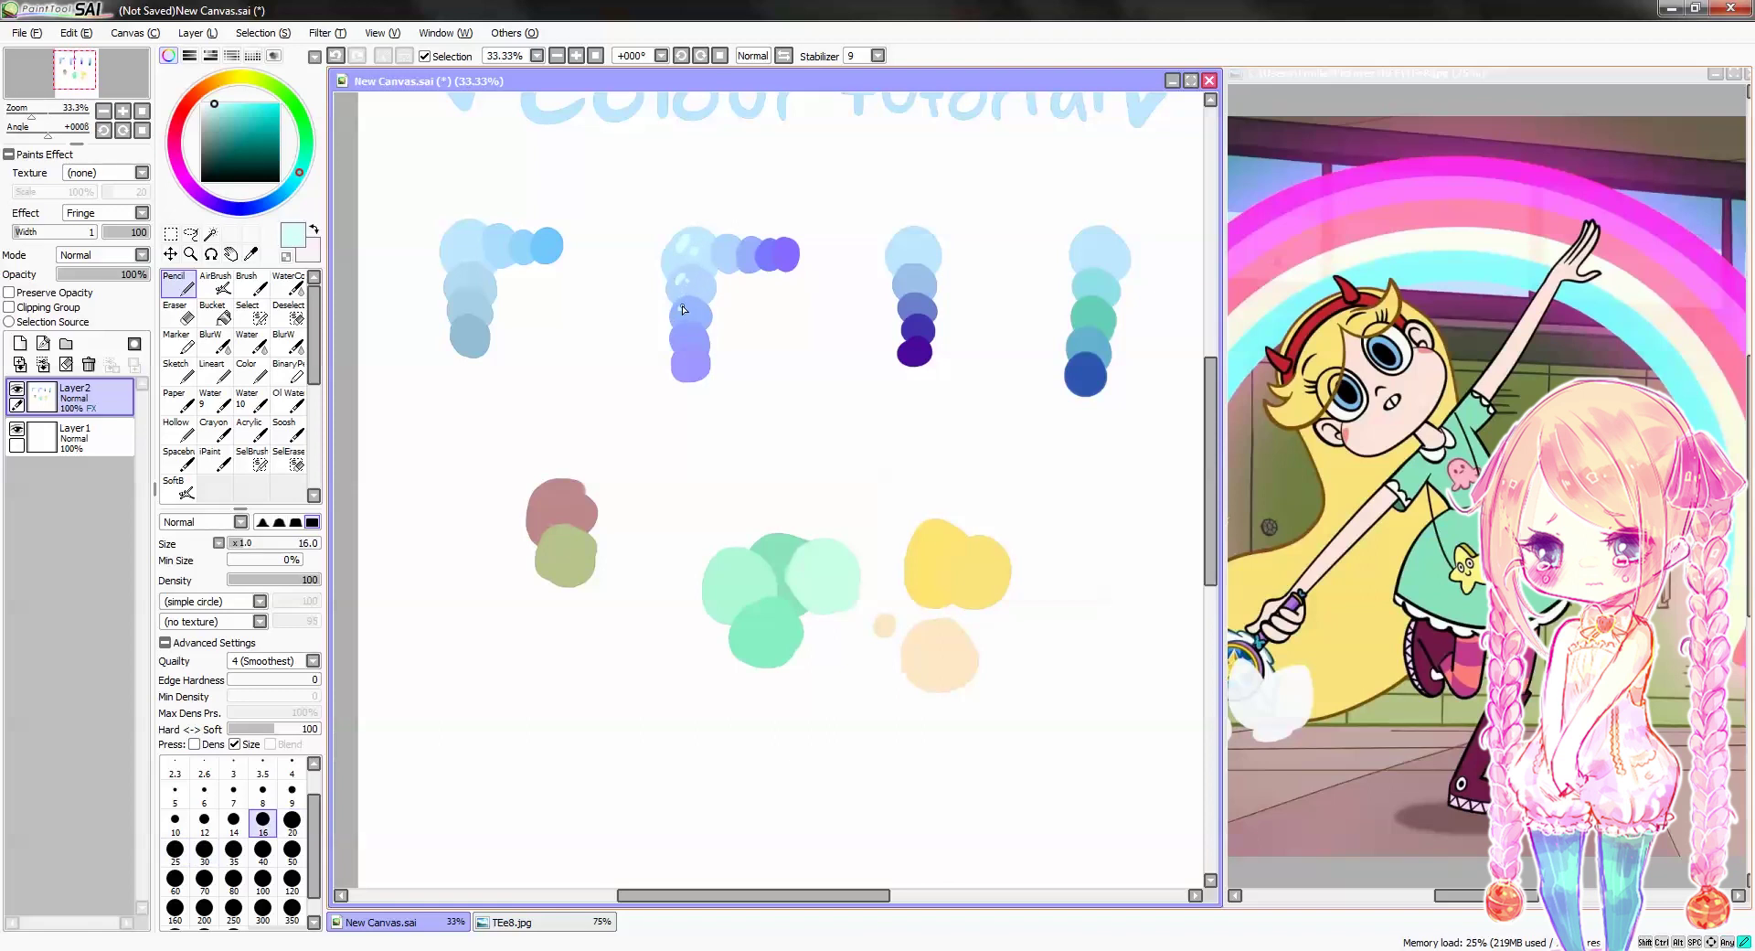
{"action": "left_click", "coordinate": [683, 309]}
{"action": "left_click", "coordinate": [691, 364]}
Switch to white and add highlight dots down the first group's vertical column
{"action": "left_click", "coordinate": [200, 104]}
{"action": "left_click", "coordinate": [461, 237]}
{"action": "left_click", "coordinate": [458, 281]}
{"action": "left_click", "coordinate": [474, 303]}
{"action": "left_click", "coordinate": [473, 335]}
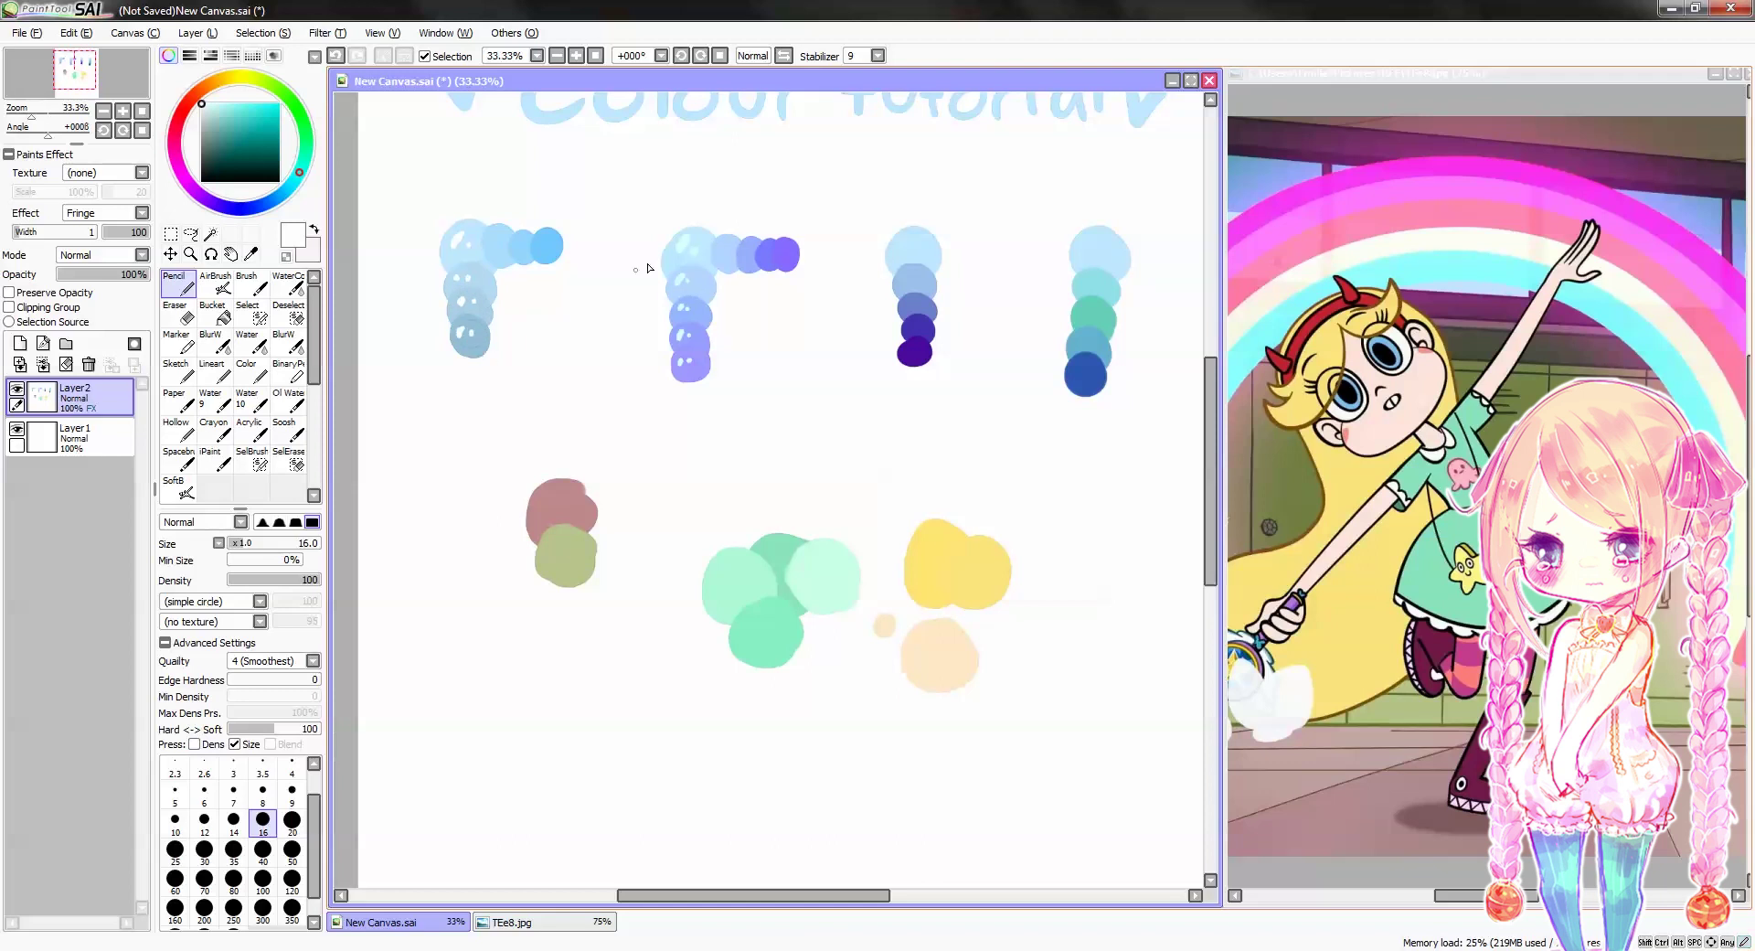
Pick a pale yellow and paint highlight marks on the reddish-brown circle in the lower swatches
{"action": "left_click", "coordinate": [226, 80]}
{"action": "left_click", "coordinate": [221, 103]}
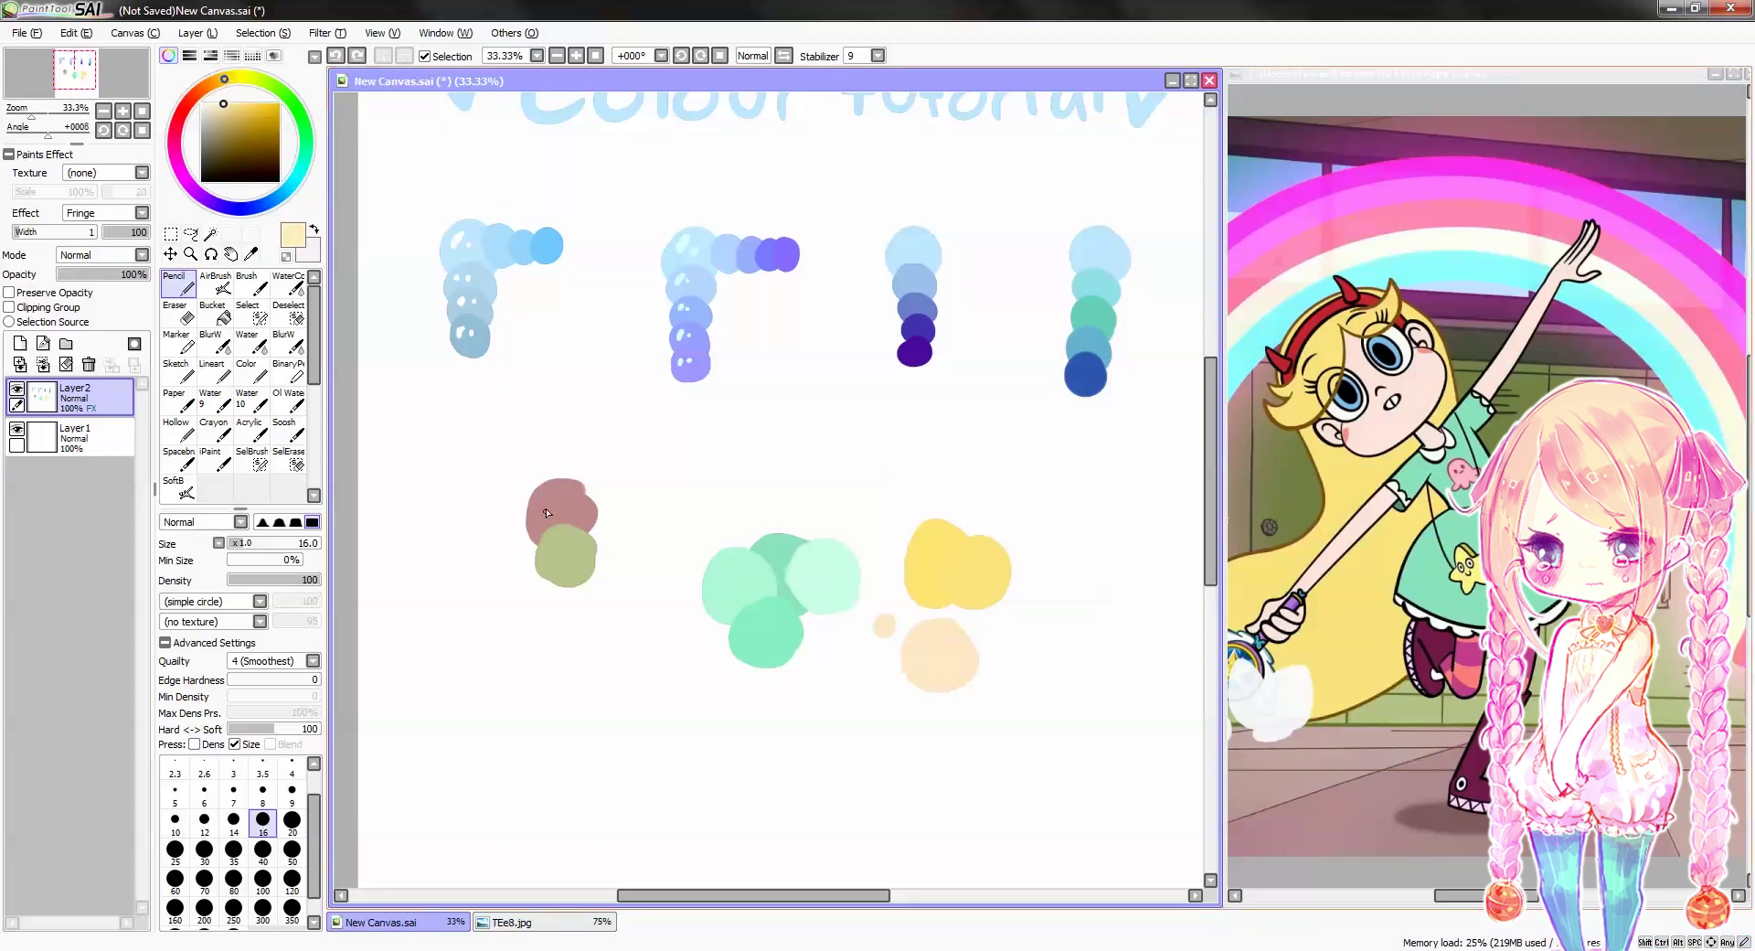
{"action": "left_click_drag", "start_coordinate": [542, 503], "coordinate": [559, 510]}
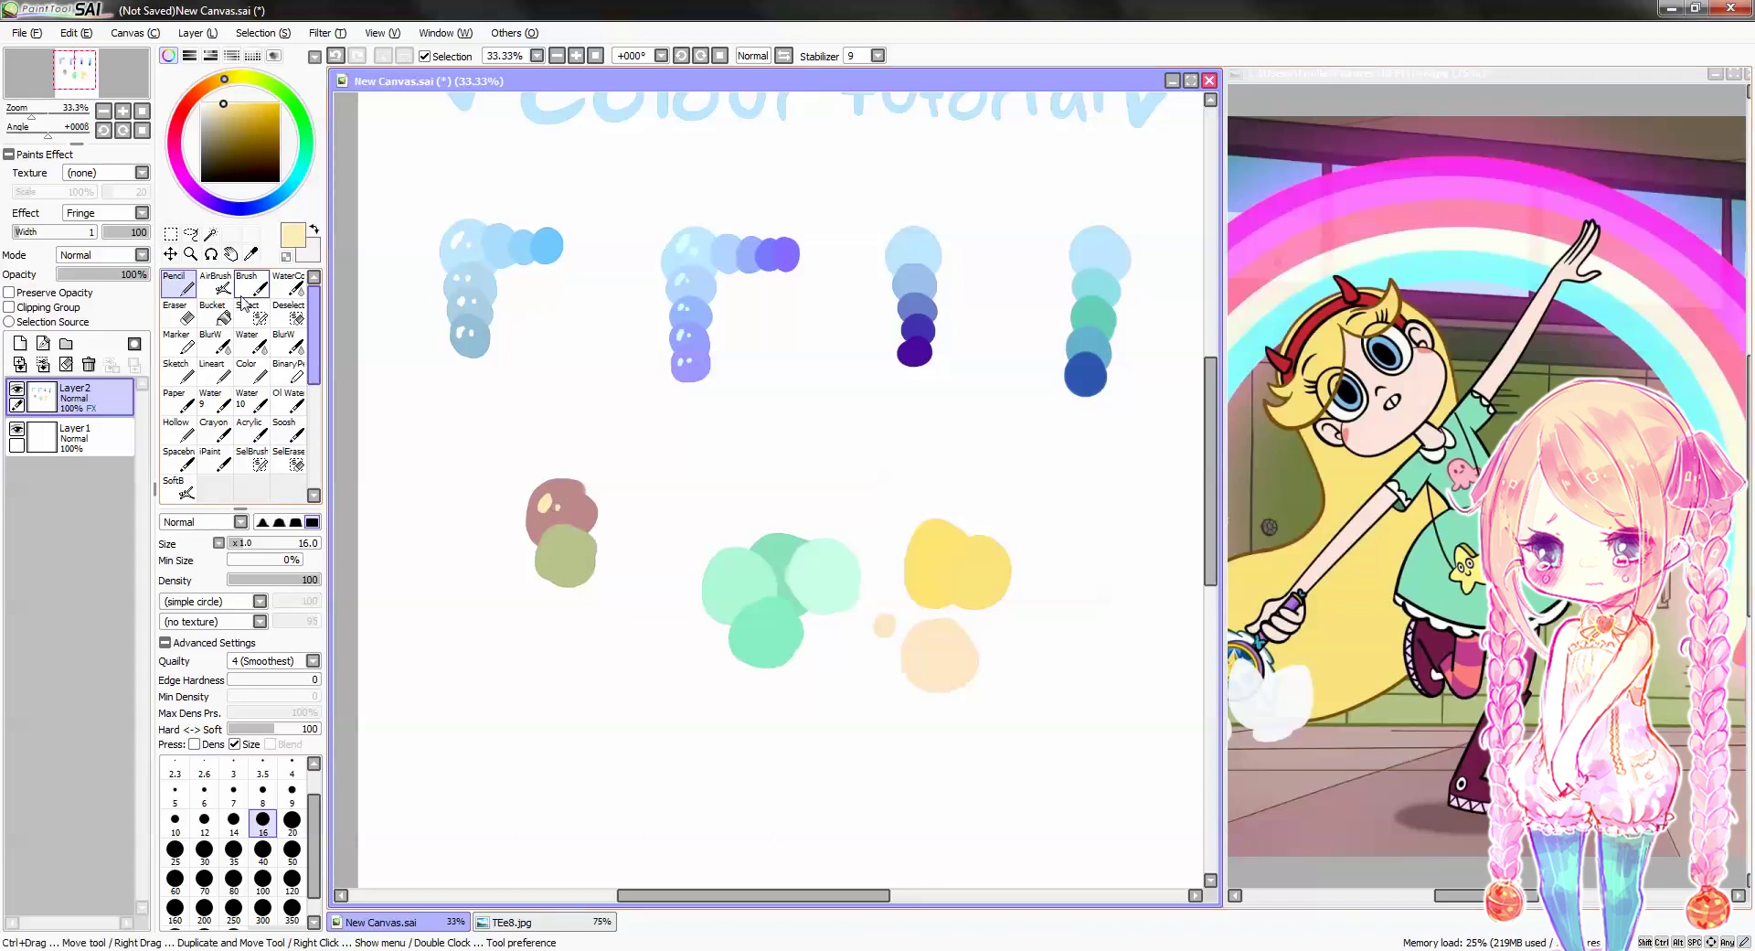
Try a pale-yellow AirBrush glow over the lower swatches, reducing the density to 36, and undo the strokes
{"action": "left_click", "coordinate": [215, 284]}
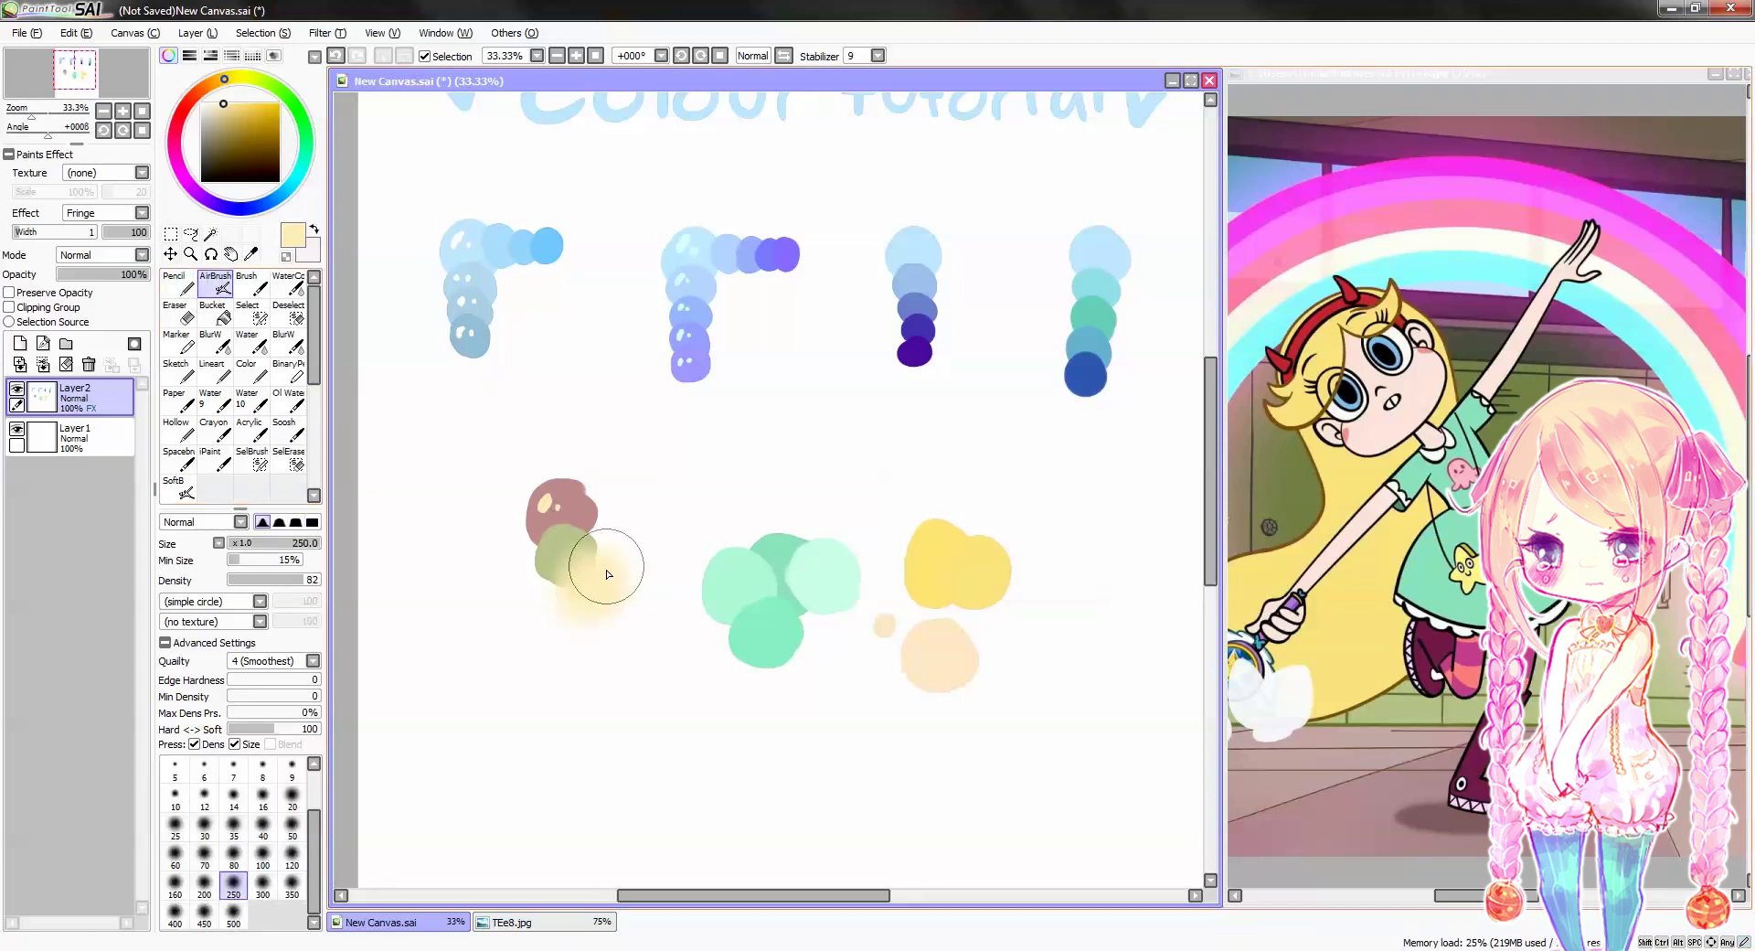
{"action": "key", "text": "ctrl+z"}
{"action": "left_click_drag", "start_coordinate": [274, 580], "coordinate": [261, 580]}
{"action": "mouse_move", "coordinate": [562, 546]}
{"action": "left_mouse_down"}
{"action": "mouse_move", "coordinate": [603, 532]}
{"action": "mouse_move", "coordinate": [592, 514]}
{"action": "mouse_move", "coordinate": [565, 577]}
{"action": "mouse_move", "coordinate": [597, 504]}
{"action": "mouse_move", "coordinate": [582, 590]}
{"action": "mouse_move", "coordinate": [580, 489]}
{"action": "mouse_move", "coordinate": [607, 521]}
{"action": "left_mouse_up"}
{"action": "key", "text": "ctrl+z"}
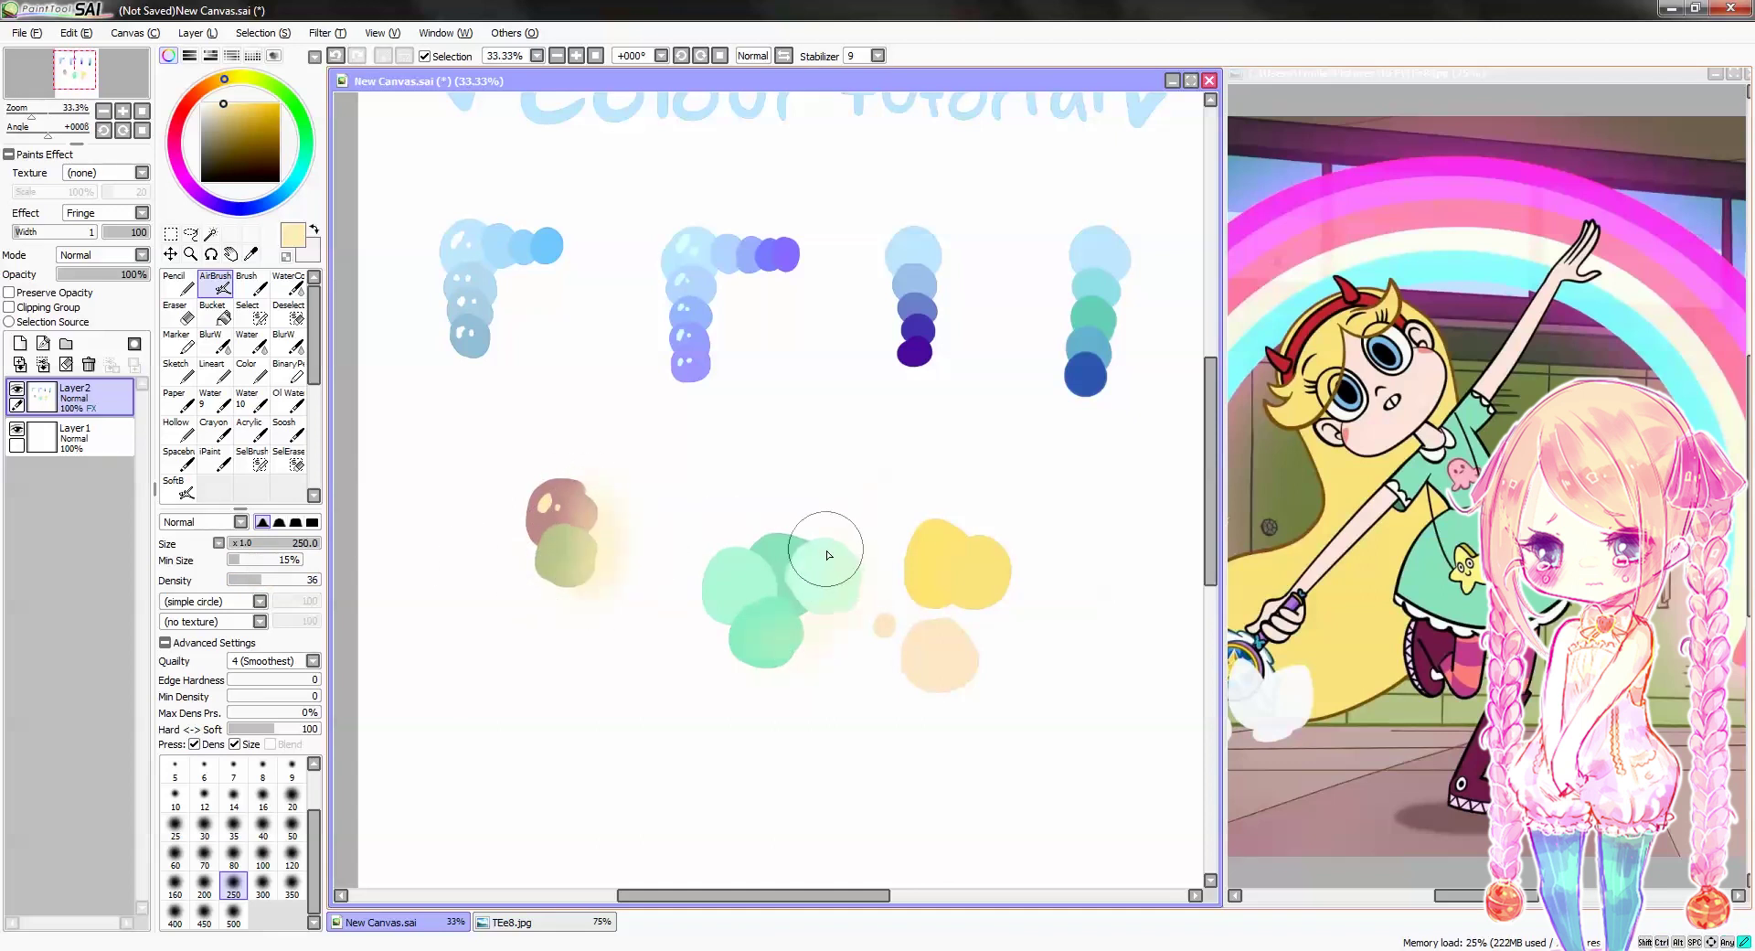
{"action": "key", "text": "ctrl+z"}
Try the pale-yellow airbrush glow along the inner edge of the second group, undoing each stroke
{"action": "mouse_move", "coordinate": [713, 393]}
{"action": "left_mouse_down"}
{"action": "mouse_move", "coordinate": [705, 333]}
{"action": "mouse_move", "coordinate": [726, 326]}
{"action": "mouse_move", "coordinate": [704, 295]}
{"action": "mouse_move", "coordinate": [740, 267]}
{"action": "mouse_move", "coordinate": [792, 274]}
{"action": "left_mouse_up"}
{"action": "key", "text": "ctrl+z"}
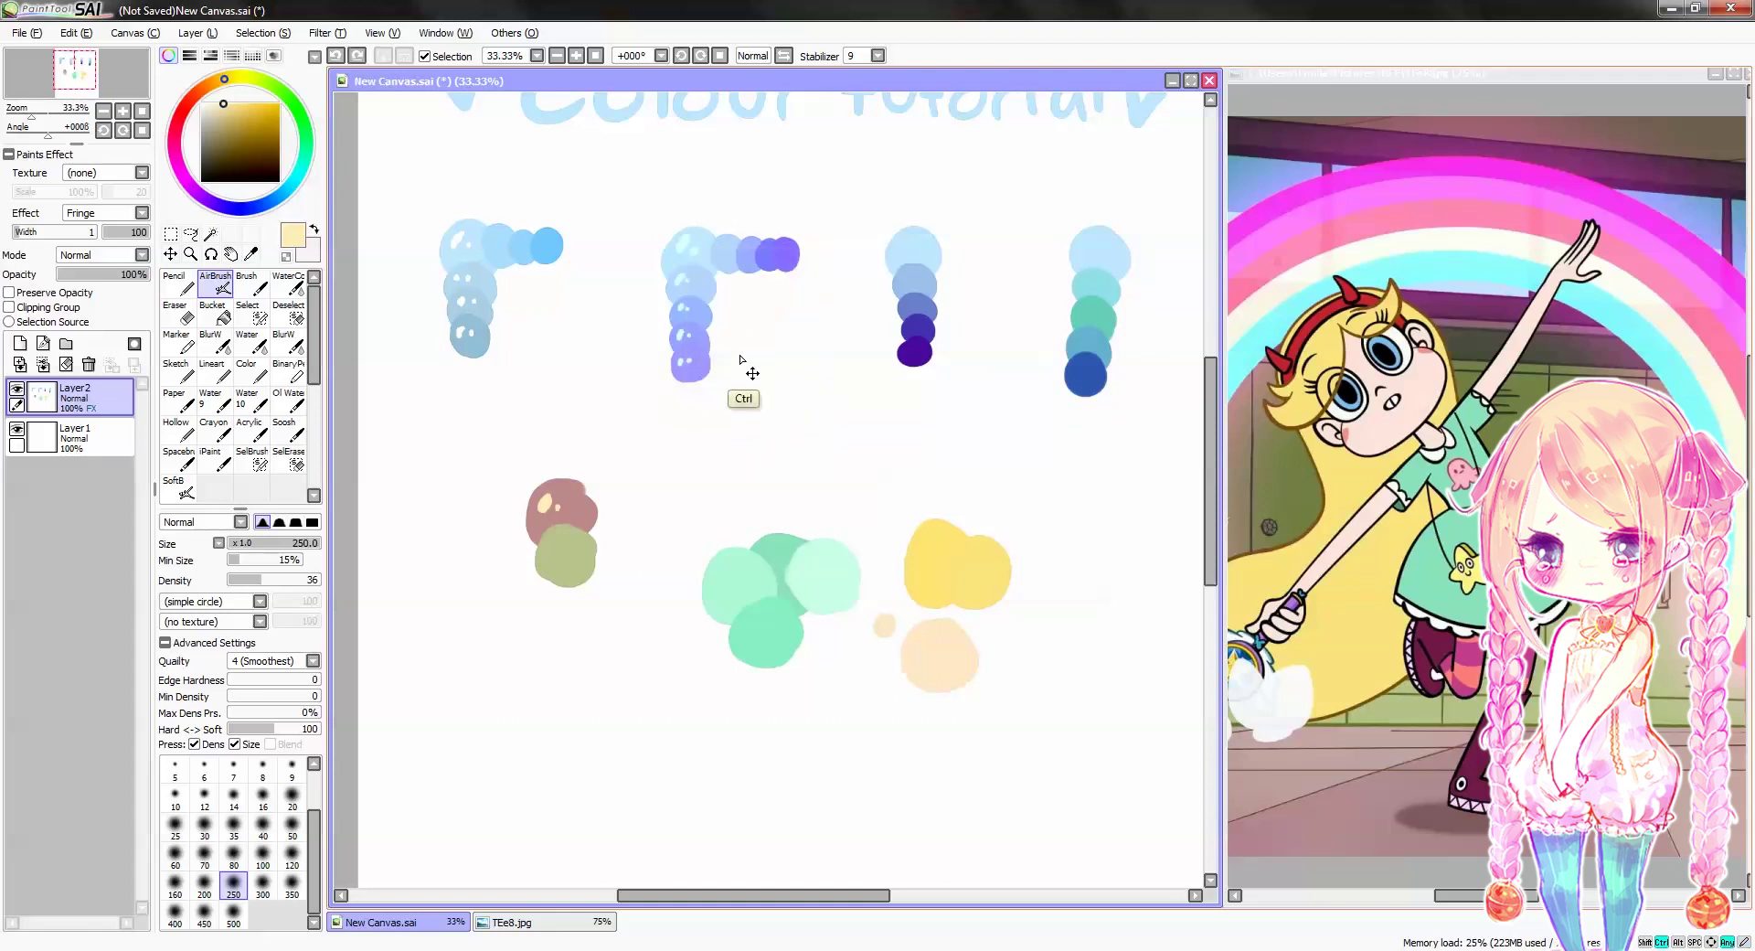
{"action": "mouse_move", "coordinate": [705, 345]}
{"action": "left_mouse_down"}
{"action": "mouse_move", "coordinate": [724, 337]}
{"action": "mouse_move", "coordinate": [729, 279]}
{"action": "mouse_move", "coordinate": [792, 274]}
{"action": "left_mouse_up"}
{"action": "key", "text": "ctrl+z"}
Shift the colour to mint green, try an airbrush glow on the second group, and undo it
{"action": "left_click", "coordinate": [307, 148]}
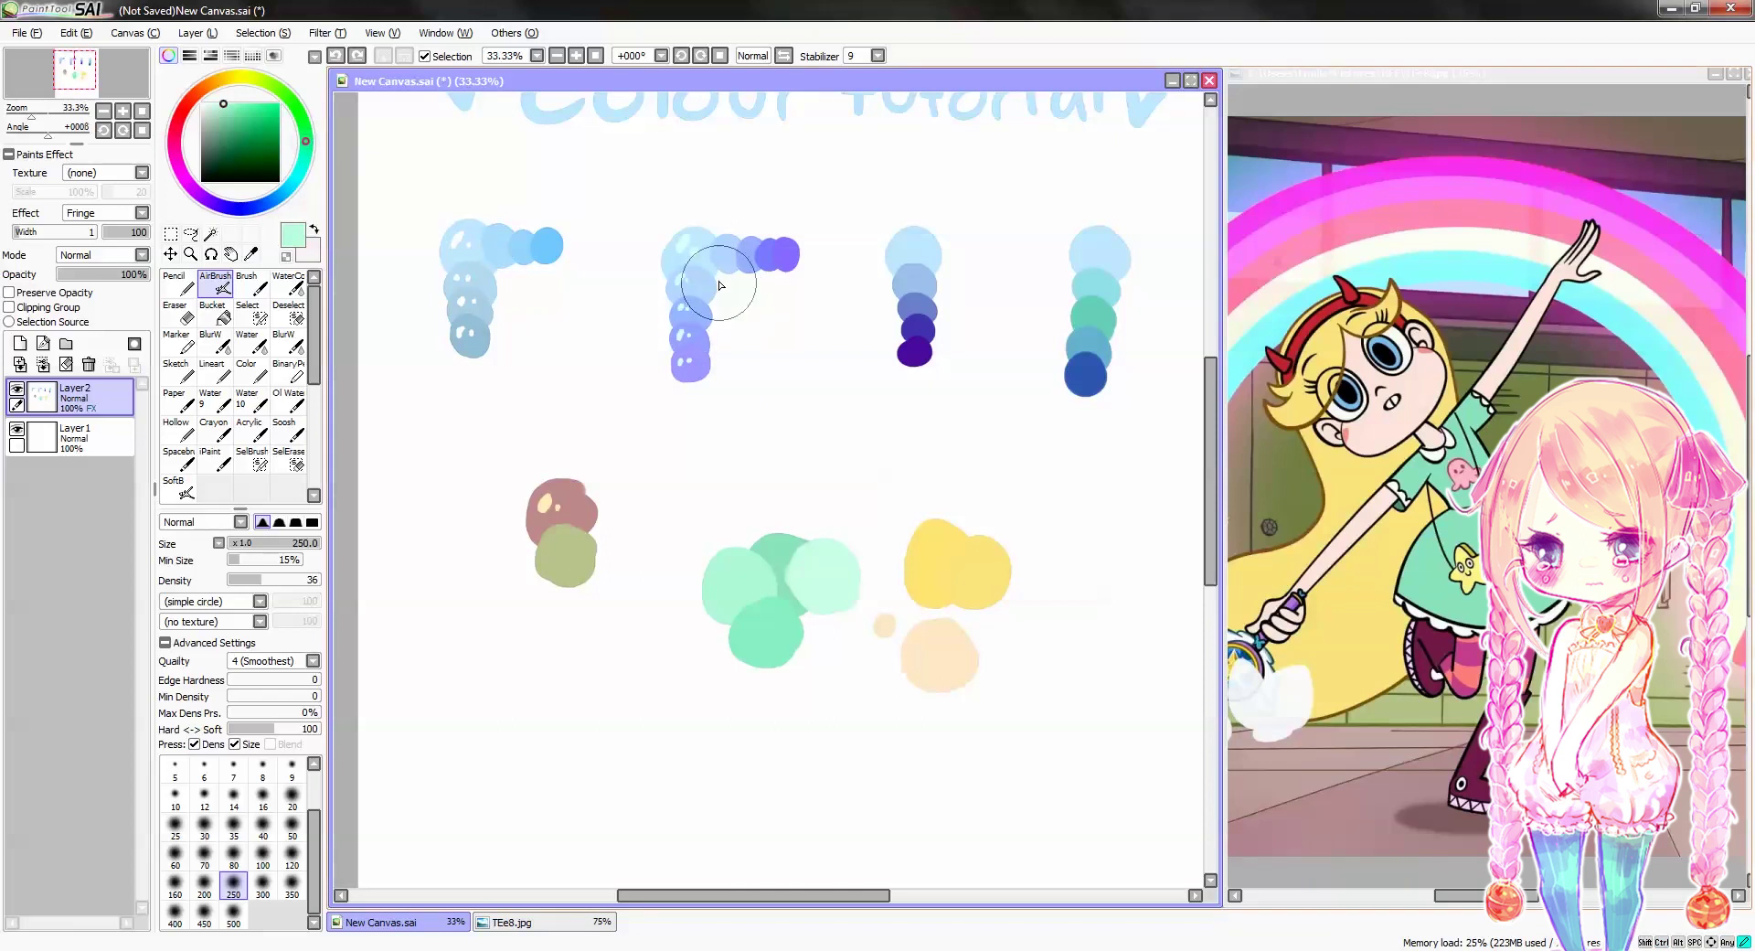
{"action": "mouse_move", "coordinate": [710, 271]}
{"action": "left_mouse_down"}
{"action": "mouse_move", "coordinate": [713, 356]}
{"action": "mouse_move", "coordinate": [764, 262]}
{"action": "mouse_move", "coordinate": [755, 276]}
{"action": "left_mouse_up"}
{"action": "key", "text": "ctrl+z"}
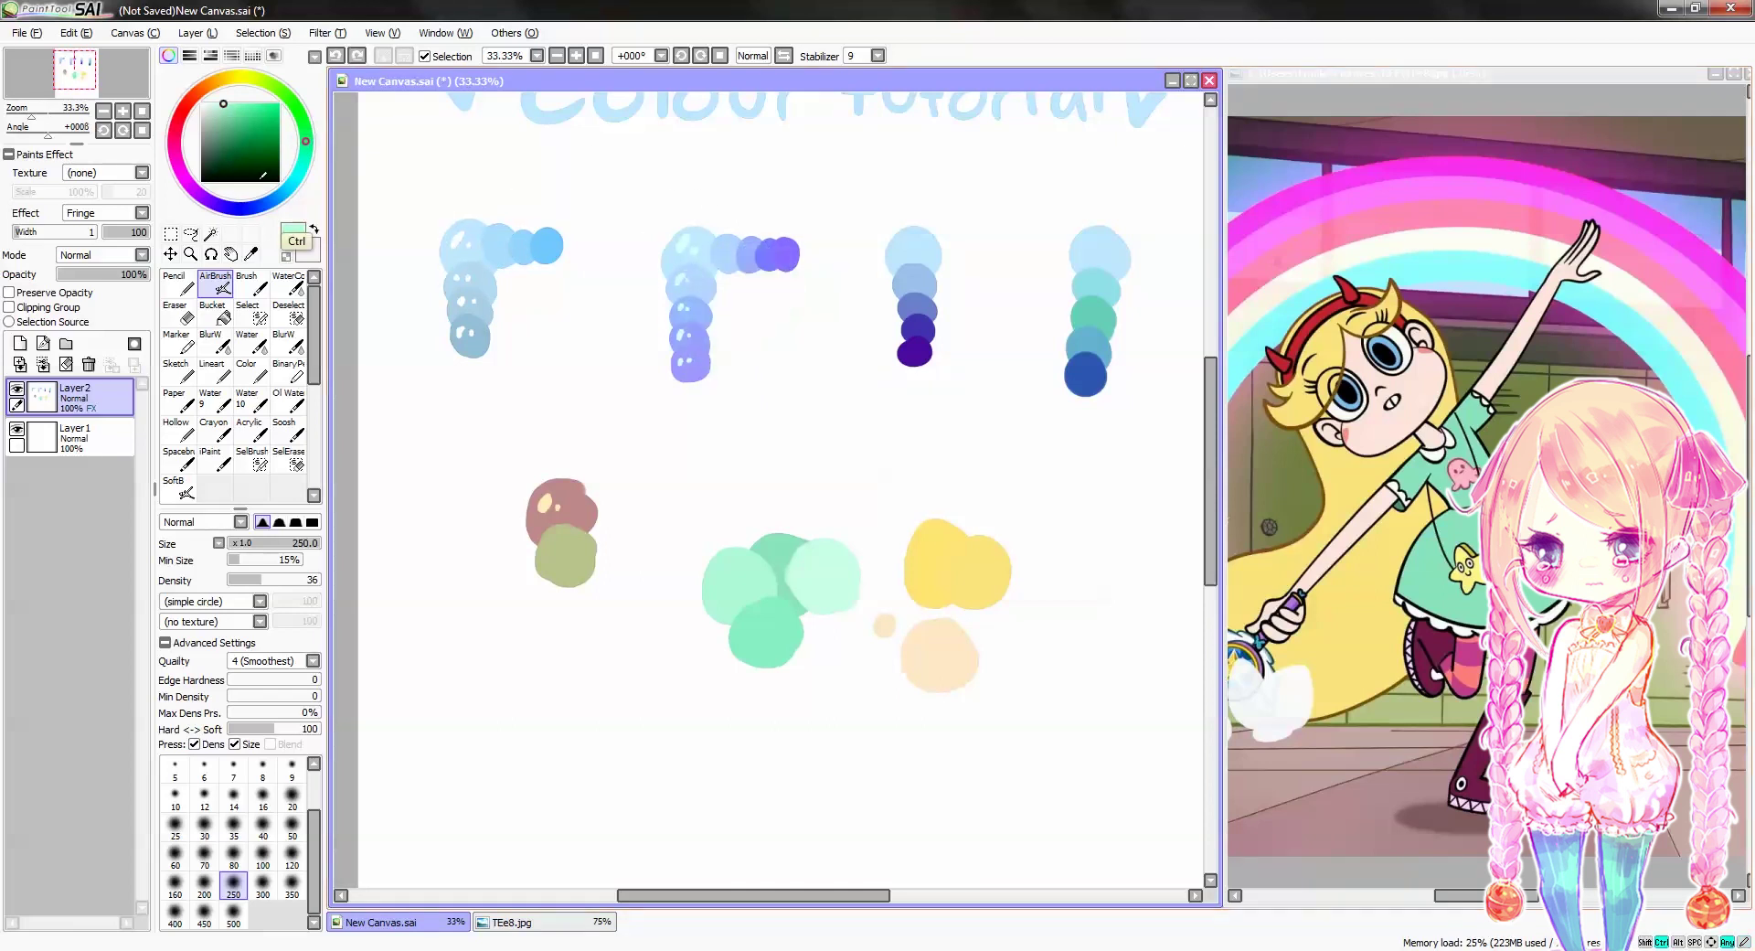
Try a white airbrush glow along the inner edges of the second and first groups, undoing each stroke
{"action": "left_click", "coordinate": [727, 366], "text": "alt"}
{"action": "mouse_move", "coordinate": [732, 376]}
{"action": "left_mouse_down"}
{"action": "mouse_move", "coordinate": [733, 270]}
{"action": "mouse_move", "coordinate": [727, 312]}
{"action": "mouse_move", "coordinate": [783, 287]}
{"action": "mouse_move", "coordinate": [720, 279]}
{"action": "mouse_move", "coordinate": [734, 268]}
{"action": "mouse_move", "coordinate": [733, 392]}
{"action": "mouse_move", "coordinate": [721, 262]}
{"action": "mouse_move", "coordinate": [804, 282]}
{"action": "left_mouse_up"}
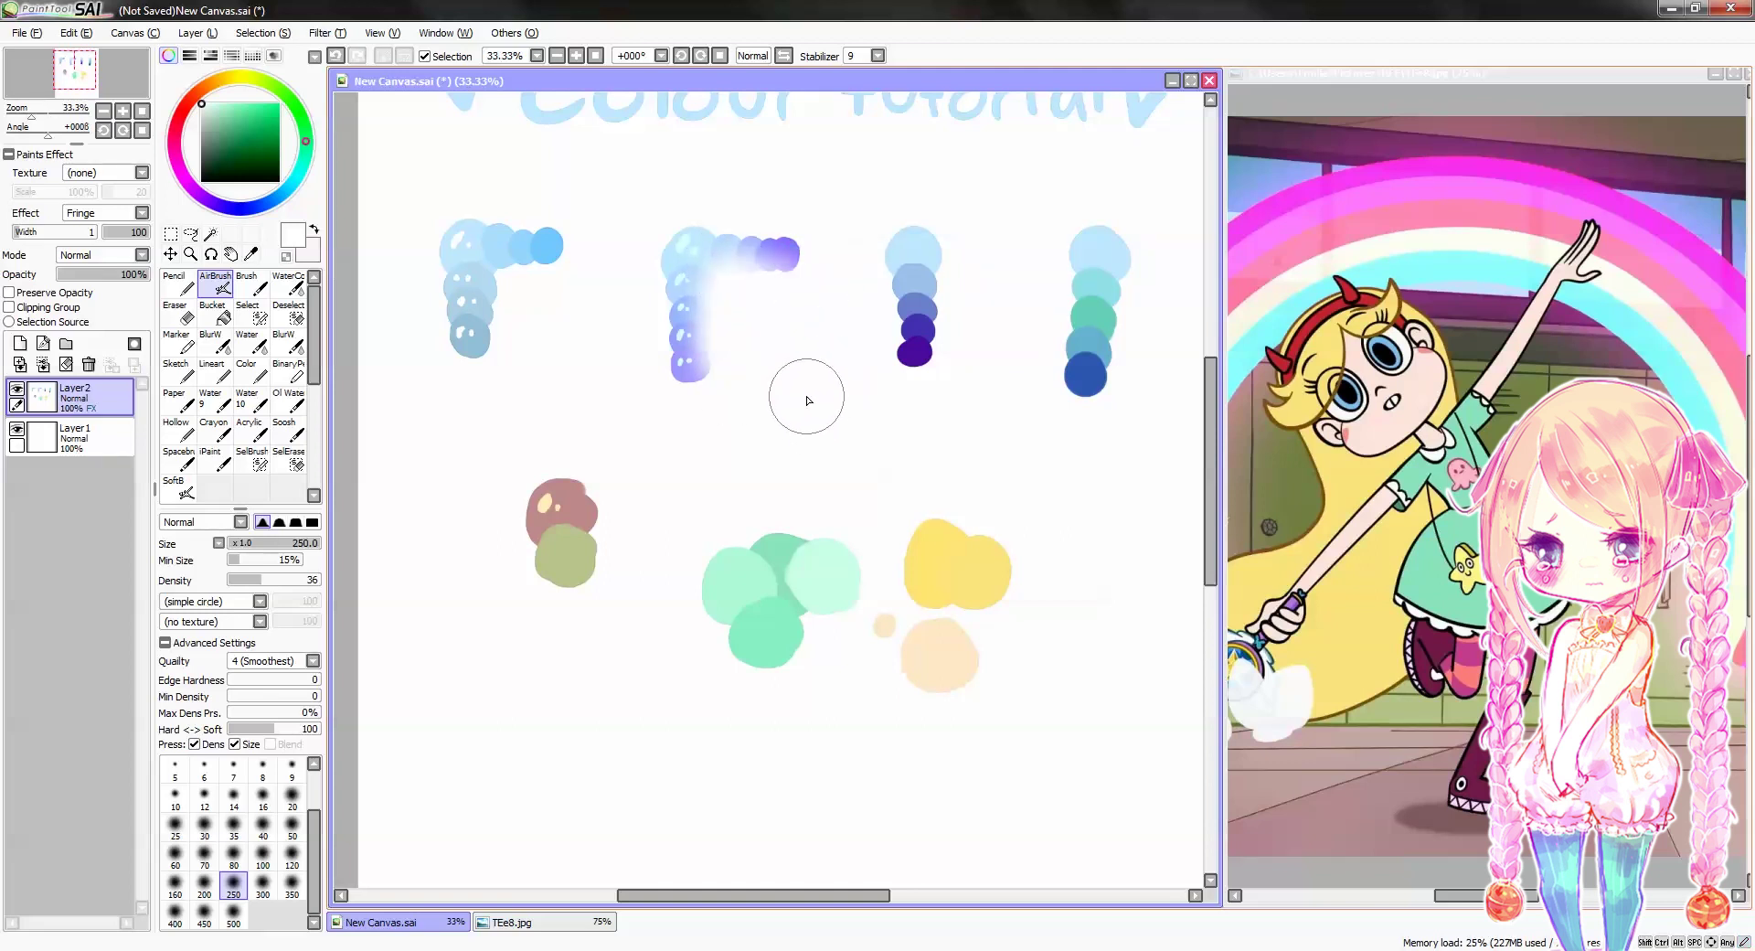
{"action": "key", "text": "ctrl"}
{"action": "key", "text": "ctrl+z"}
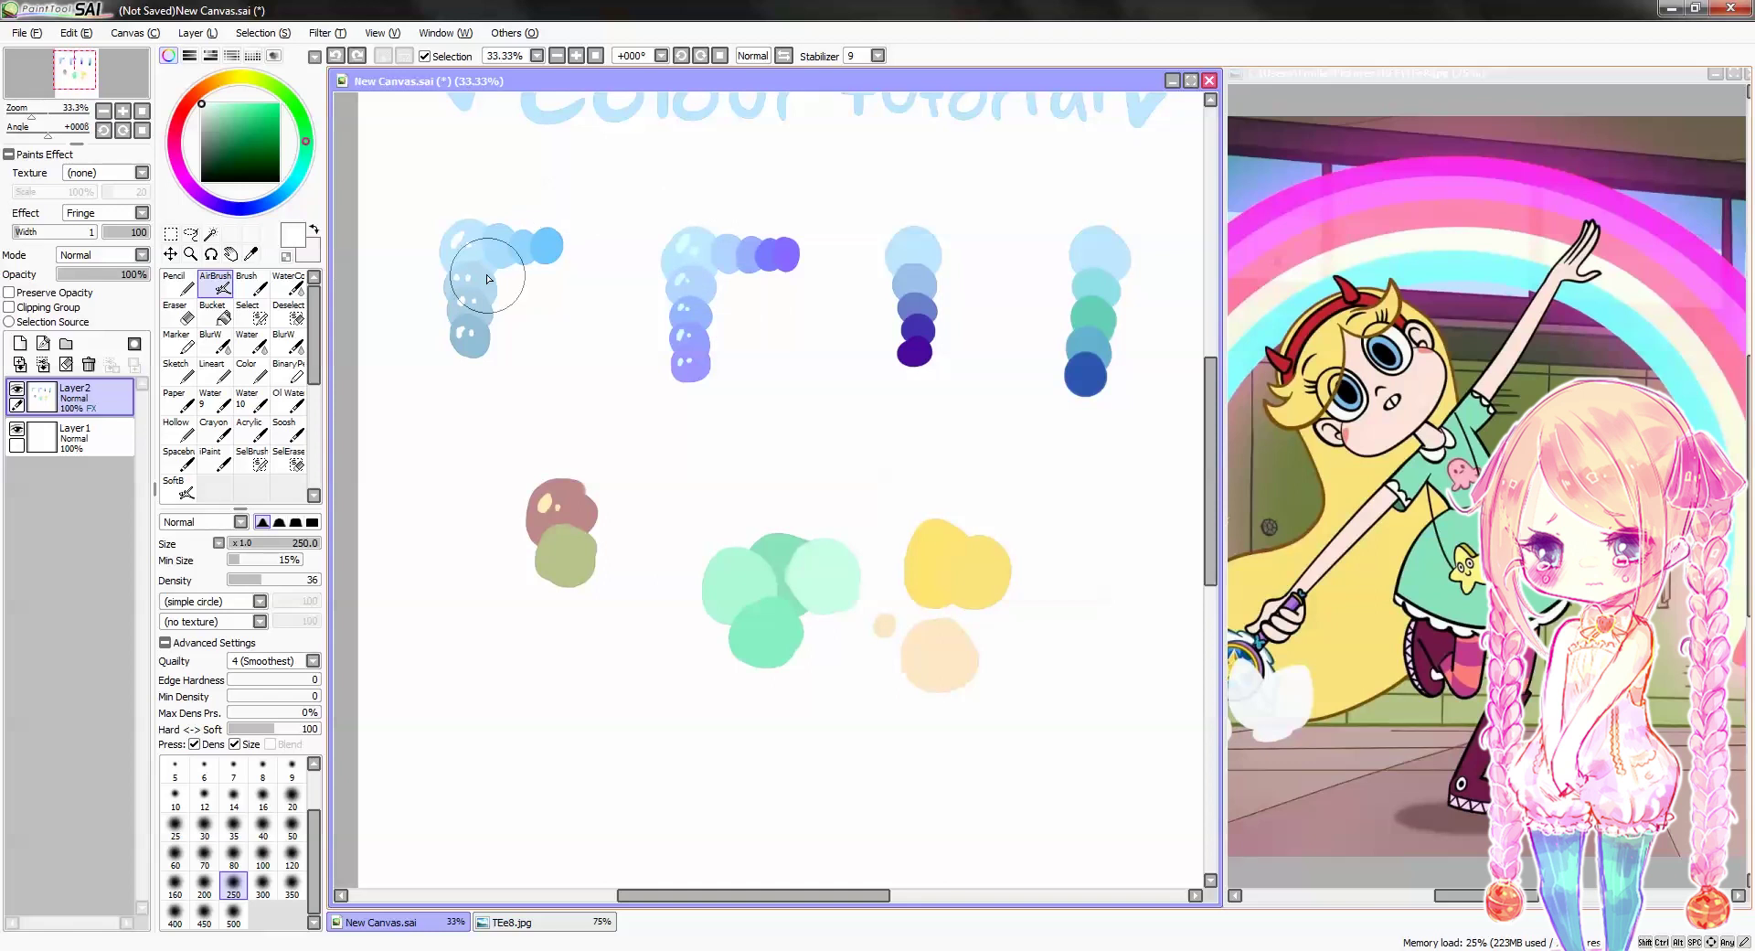
{"action": "mouse_move", "coordinate": [478, 264]}
{"action": "left_mouse_down"}
{"action": "mouse_move", "coordinate": [490, 340]}
{"action": "mouse_move", "coordinate": [510, 279]}
{"action": "mouse_move", "coordinate": [507, 306]}
{"action": "mouse_move", "coordinate": [578, 270]}
{"action": "left_mouse_up"}
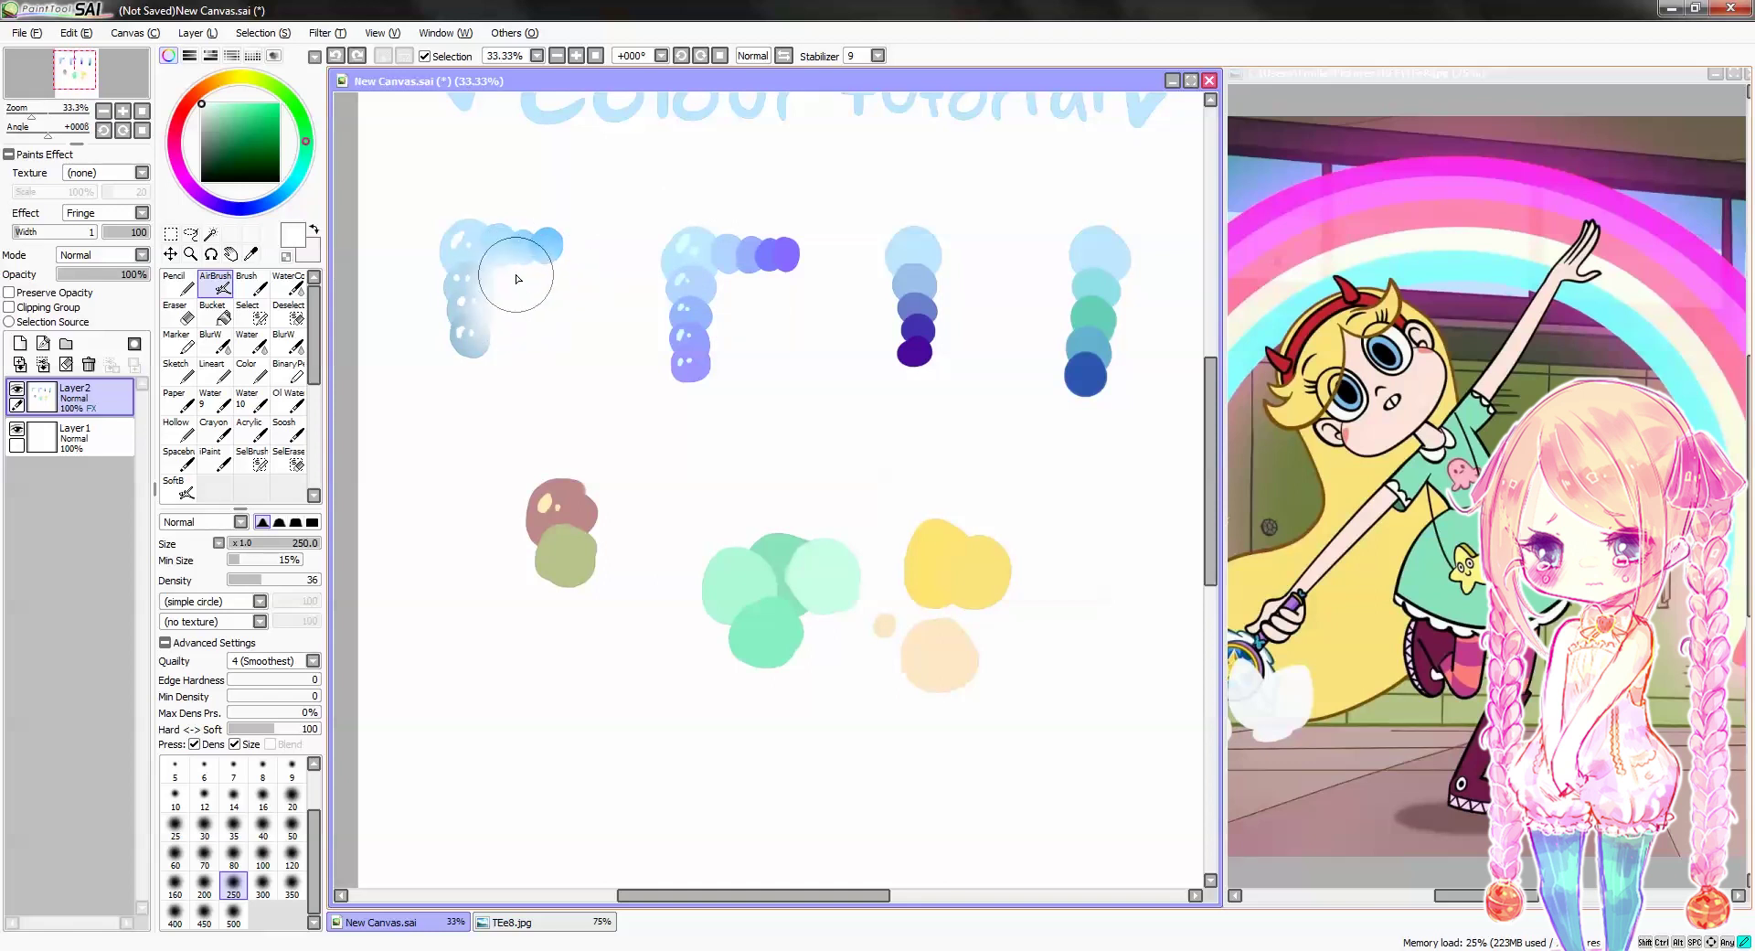
{"action": "key", "text": "ctrl+z"}
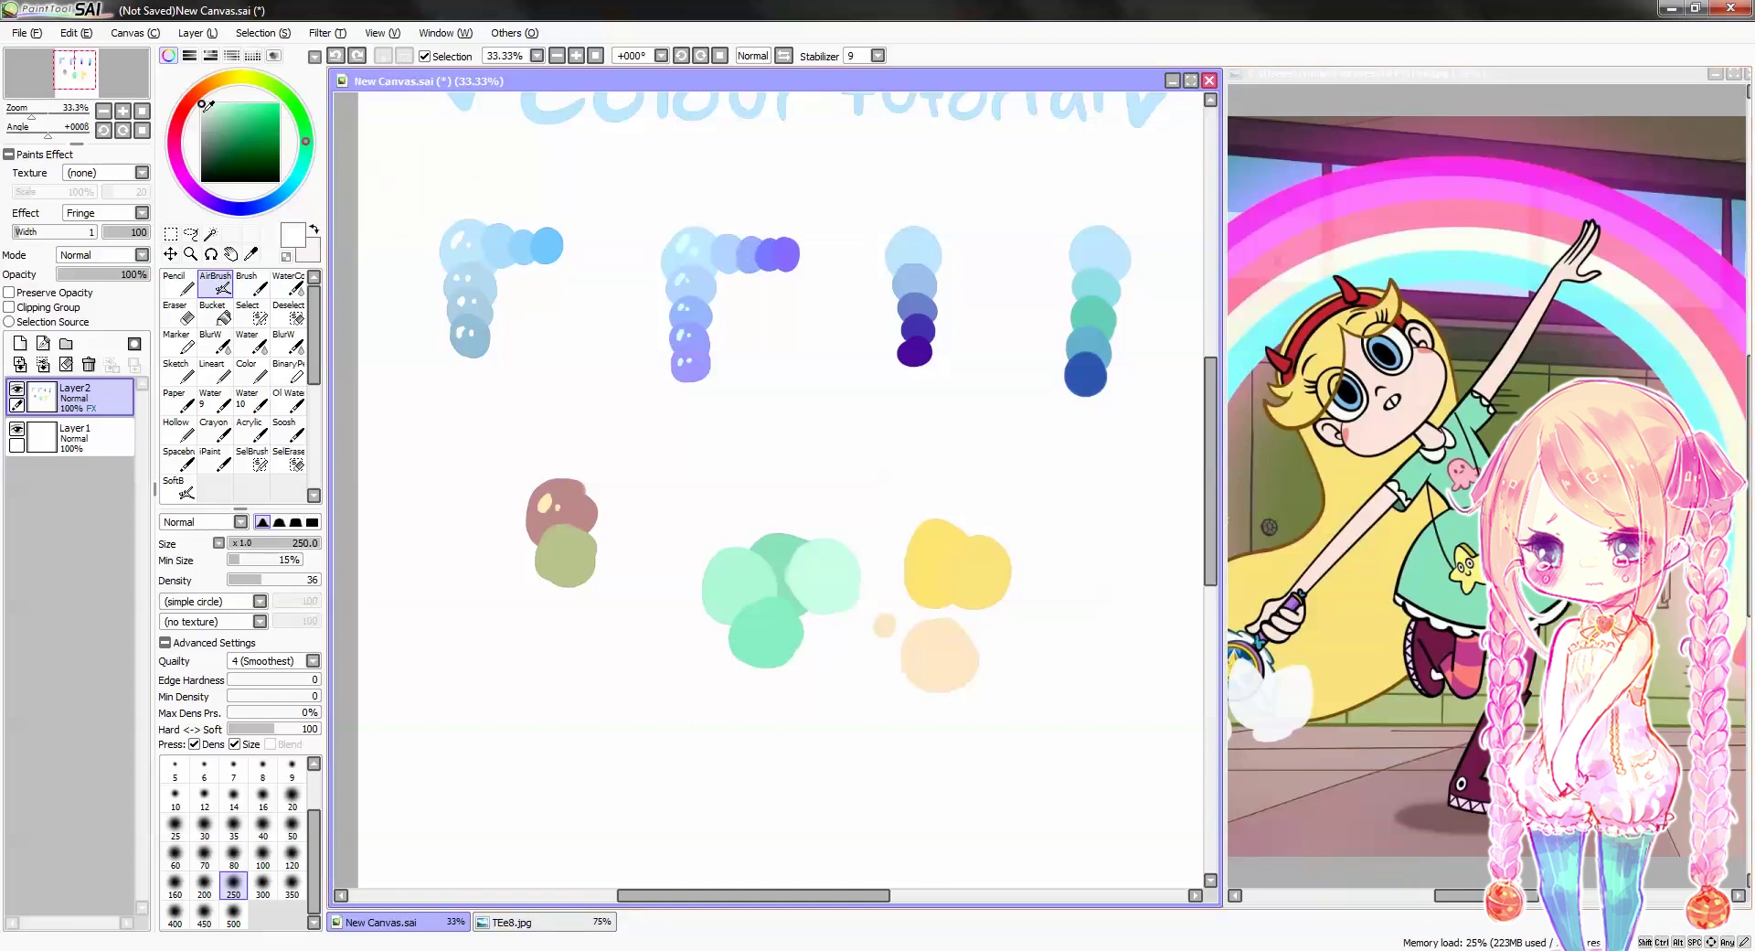
Pick a light pink, reduce the airbrush size to 120, try a glow along the second group, and undo it
{"action": "left_click", "coordinate": [179, 167]}
{"action": "left_click", "coordinate": [229, 104]}
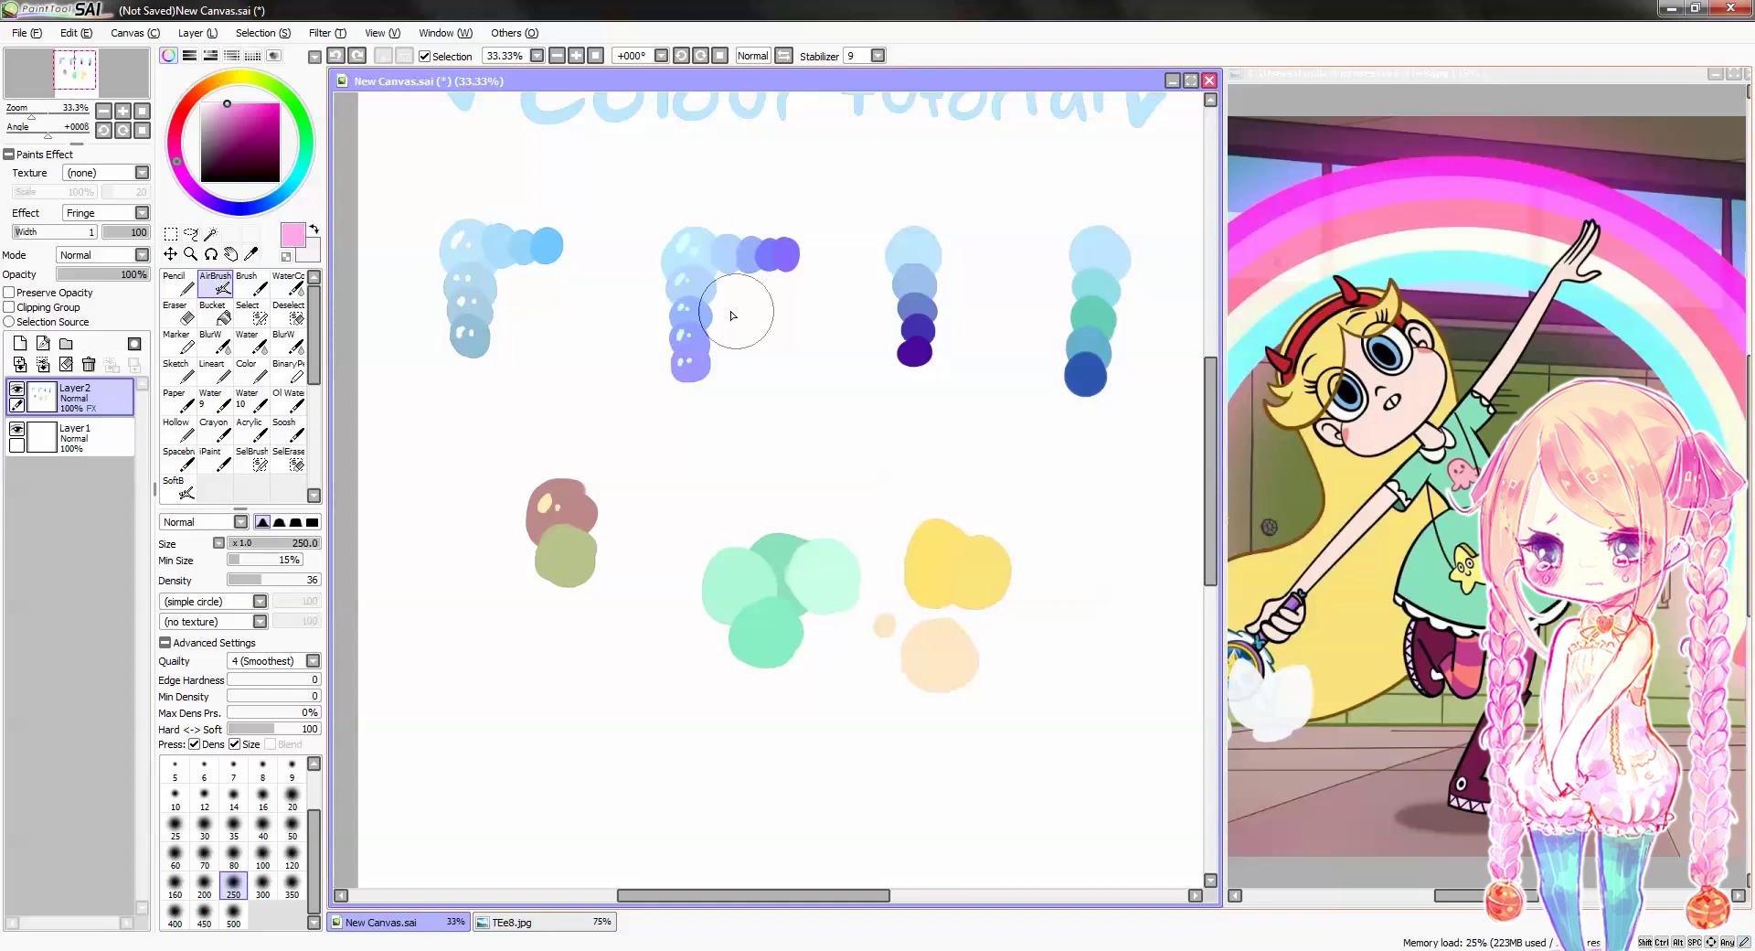
{"action": "key", "text": "bracketleft"}
{"action": "key", "text": "bracketleft"}
{"action": "key", "text": "bracketleft"}
{"action": "mouse_move", "coordinate": [720, 276]}
{"action": "left_mouse_down"}
{"action": "mouse_move", "coordinate": [792, 272]}
{"action": "mouse_move", "coordinate": [718, 267]}
{"action": "mouse_move", "coordinate": [721, 316]}
{"action": "mouse_move", "coordinate": [710, 263]}
{"action": "mouse_move", "coordinate": [703, 371]}
{"action": "mouse_move", "coordinate": [717, 263]}
{"action": "mouse_move", "coordinate": [773, 268]}
{"action": "mouse_move", "coordinate": [707, 272]}
{"action": "left_mouse_up"}
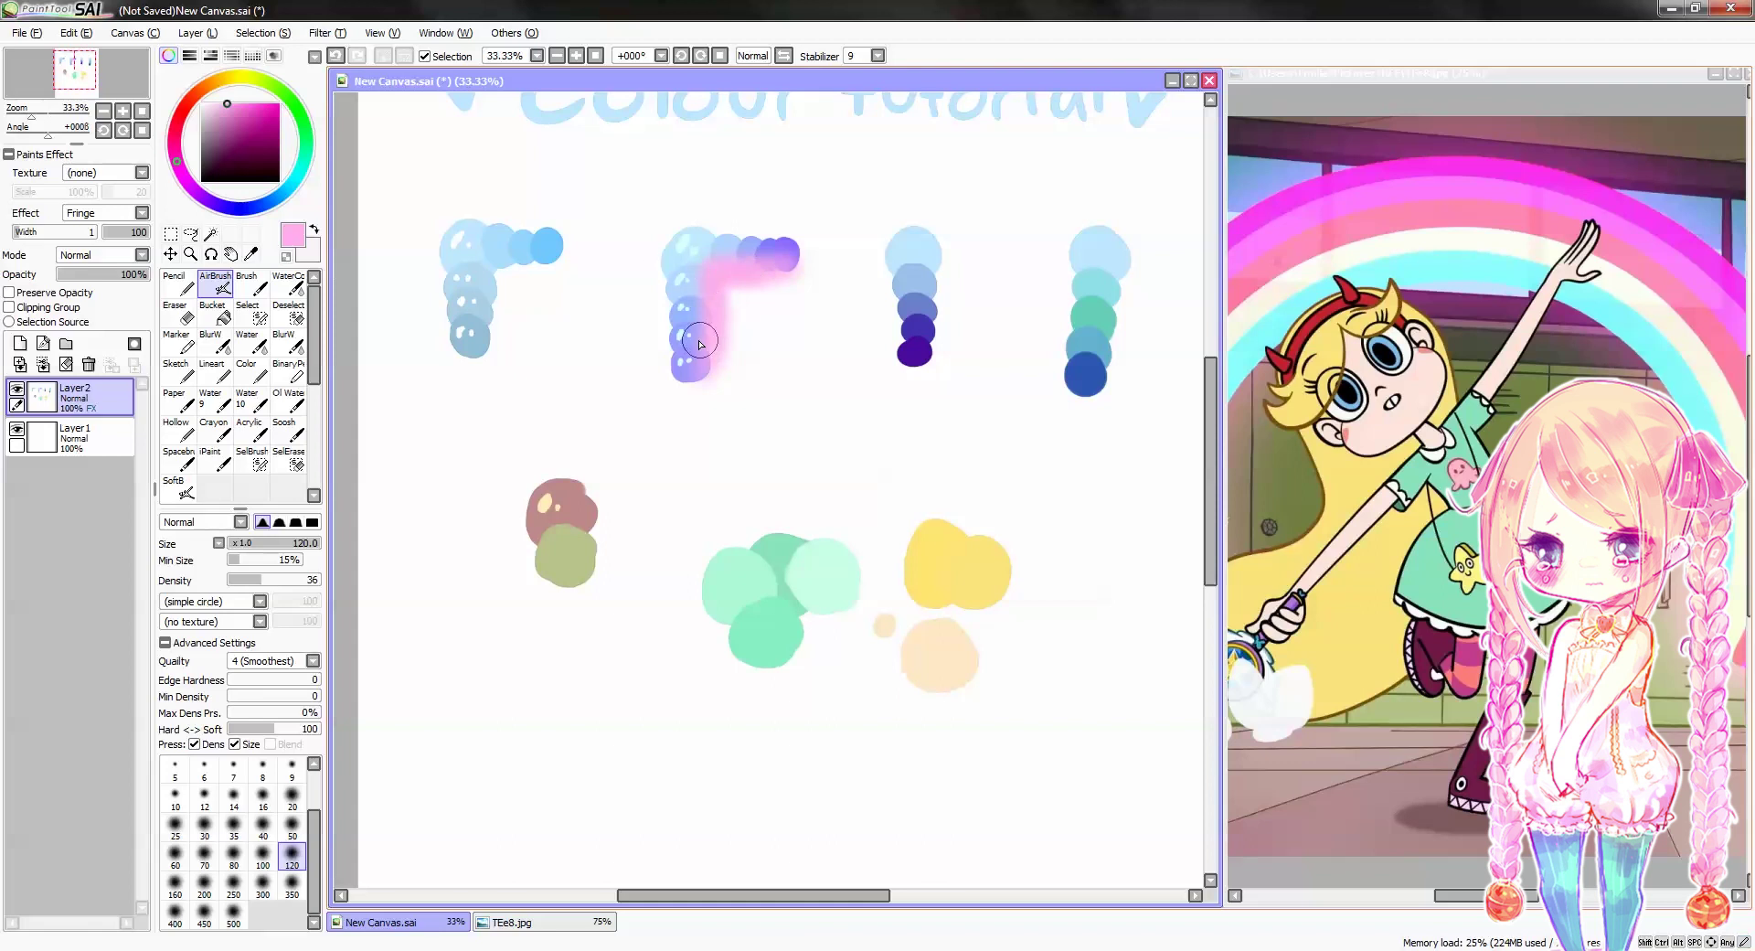
{"action": "key", "text": "ctrl+z"}
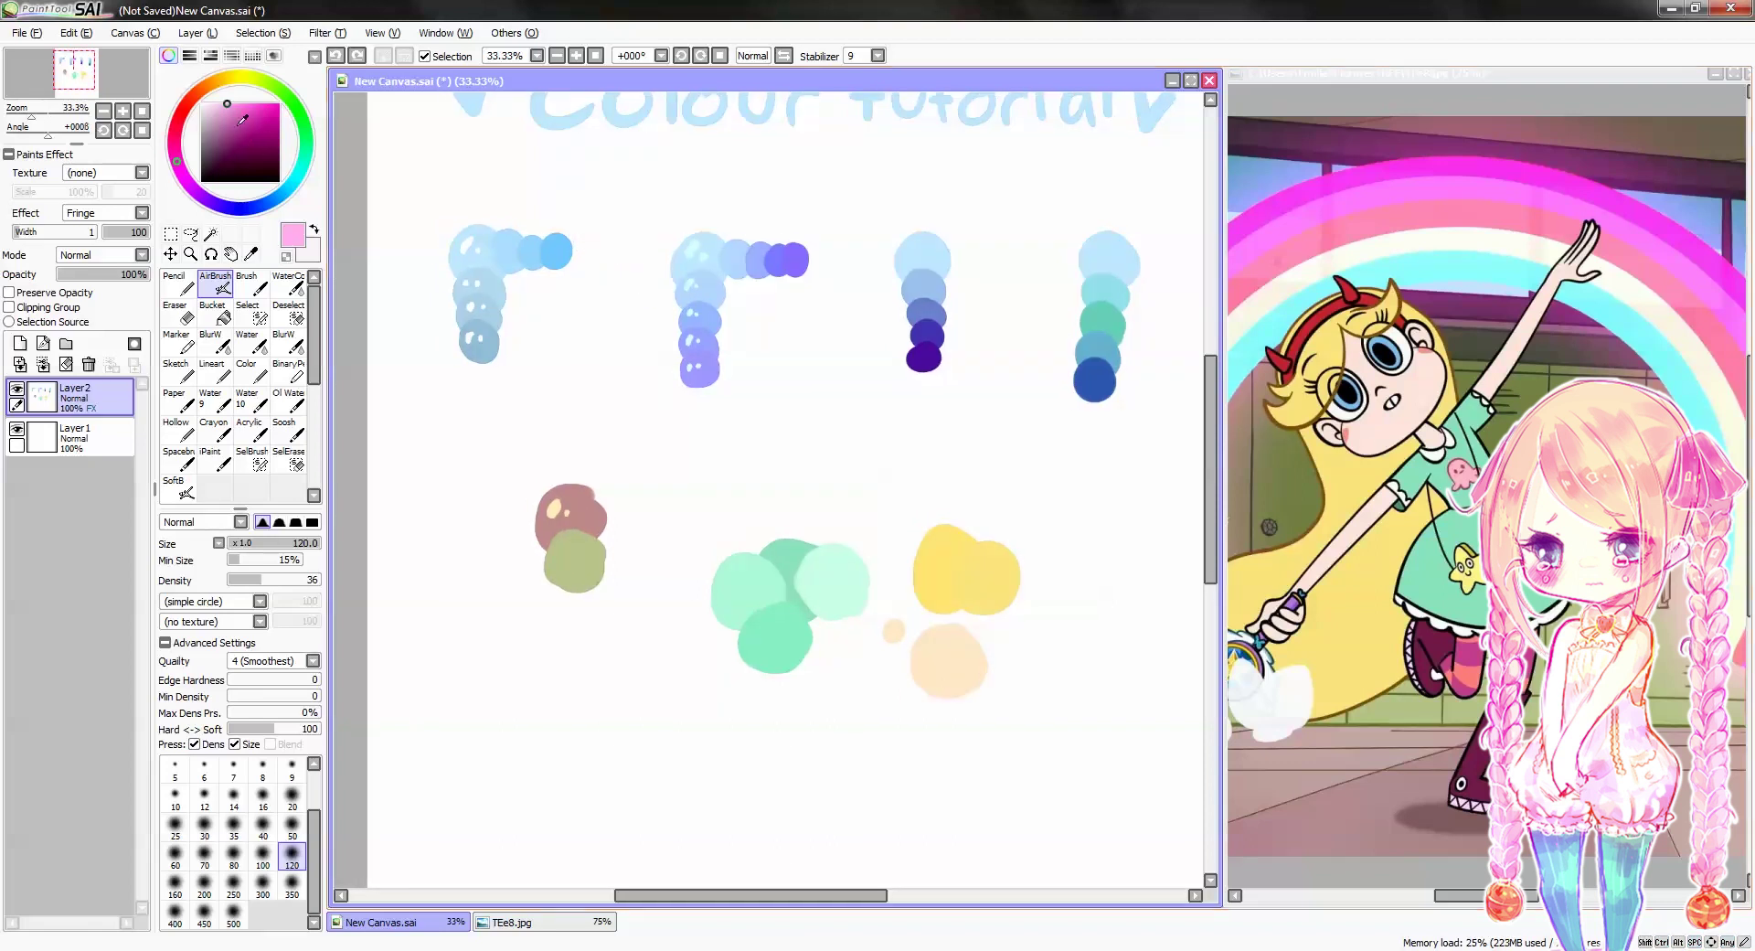
Pick a mid grey and paint a circle between the first two groups using the Pencil at size 120
{"action": "mouse_move", "coordinate": [223, 104]}
{"action": "left_mouse_down"}
{"action": "mouse_move", "coordinate": [195, 107]}
{"action": "mouse_move", "coordinate": [199, 140]}
{"action": "left_mouse_up"}
{"action": "left_click_drag", "start_coordinate": [552, 311], "coordinate": [558, 366]}
{"action": "key", "text": "ctrl+z"}
{"action": "left_click", "coordinate": [174, 281]}
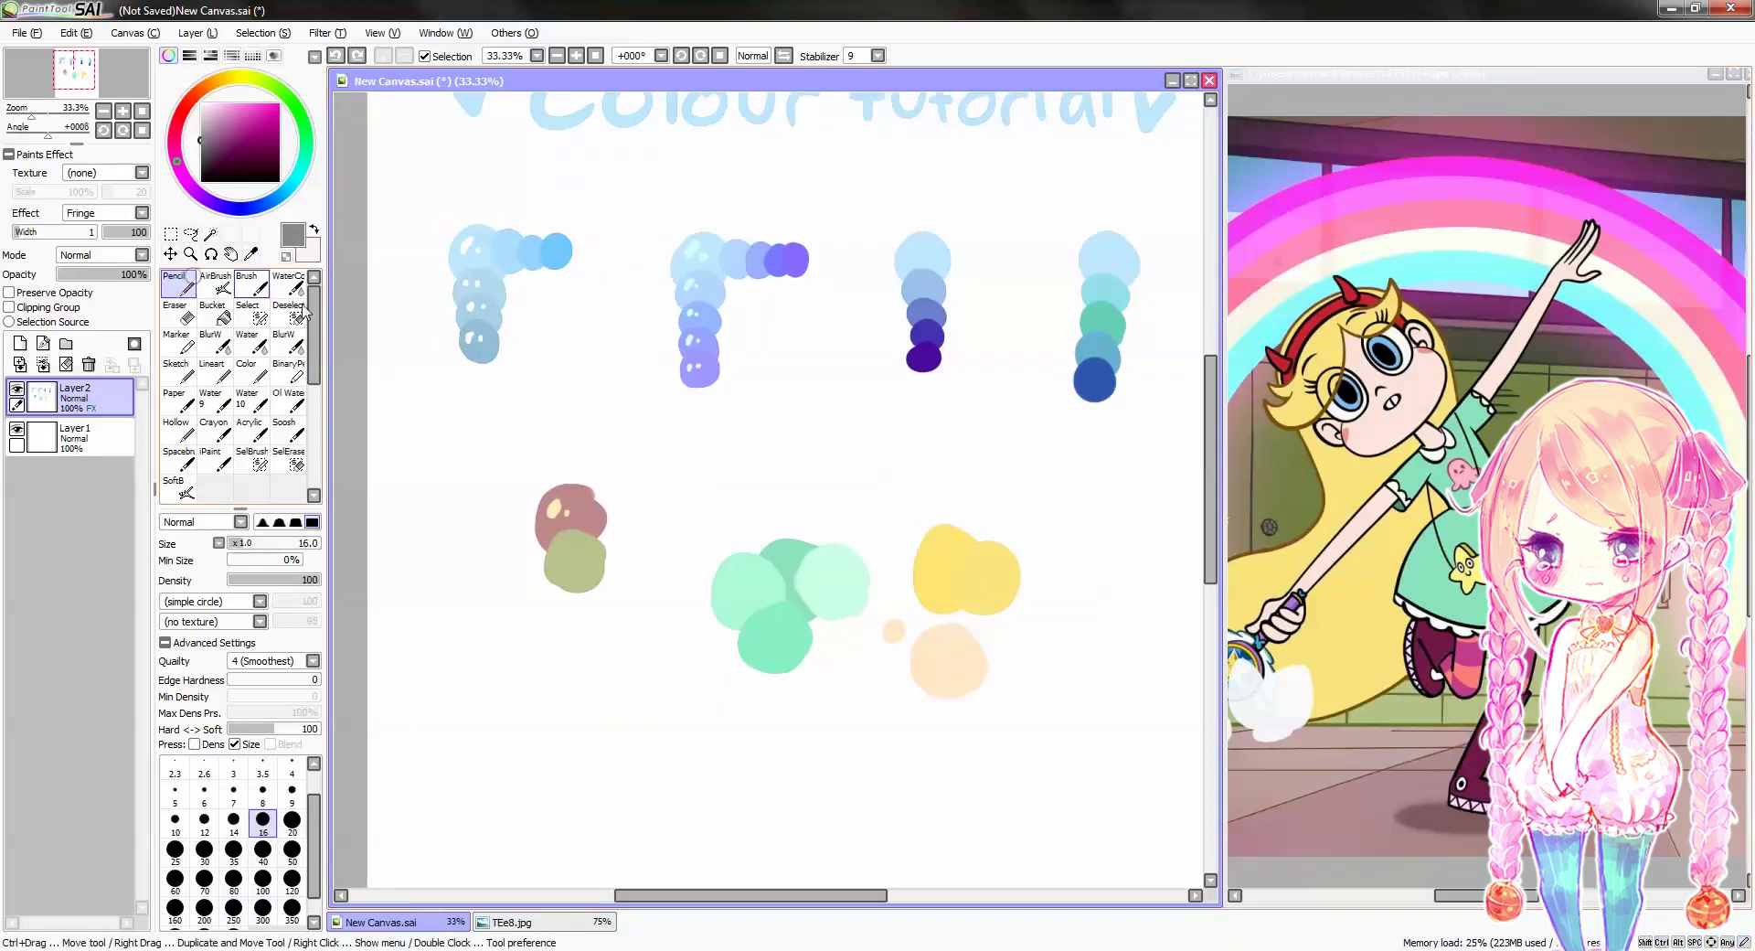
{"action": "key", "text": "bracketright"}
{"action": "key", "text": "bracketright"}
{"action": "key", "text": "bracketright"}
{"action": "key", "text": "bracketright"}
{"action": "key", "text": "bracketright"}
{"action": "key", "text": "bracketright"}
{"action": "key", "text": "bracketright"}
{"action": "key", "text": "bracketright"}
{"action": "key", "text": "bracketright"}
{"action": "left_click", "coordinate": [574, 356]}
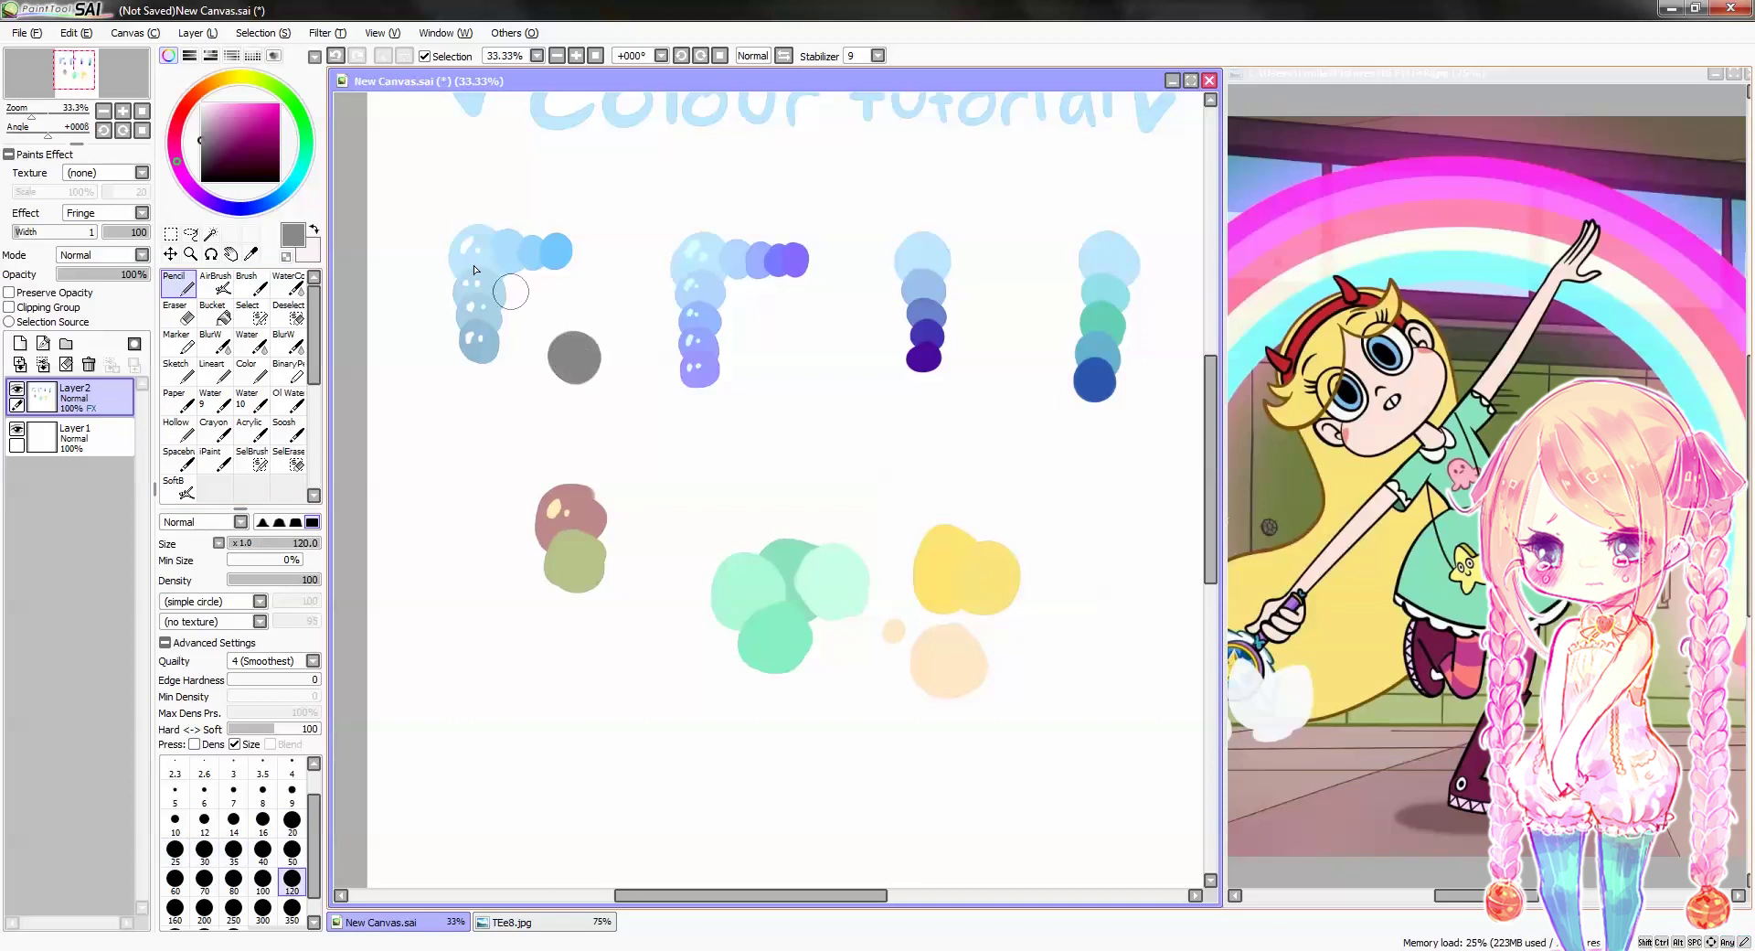
Paint two progressively darker neutral grey circles down from the mid-grey circle
{"action": "left_click_drag", "start_coordinate": [218, 139], "coordinate": [201, 169]}
{"action": "left_click", "coordinate": [574, 377]}
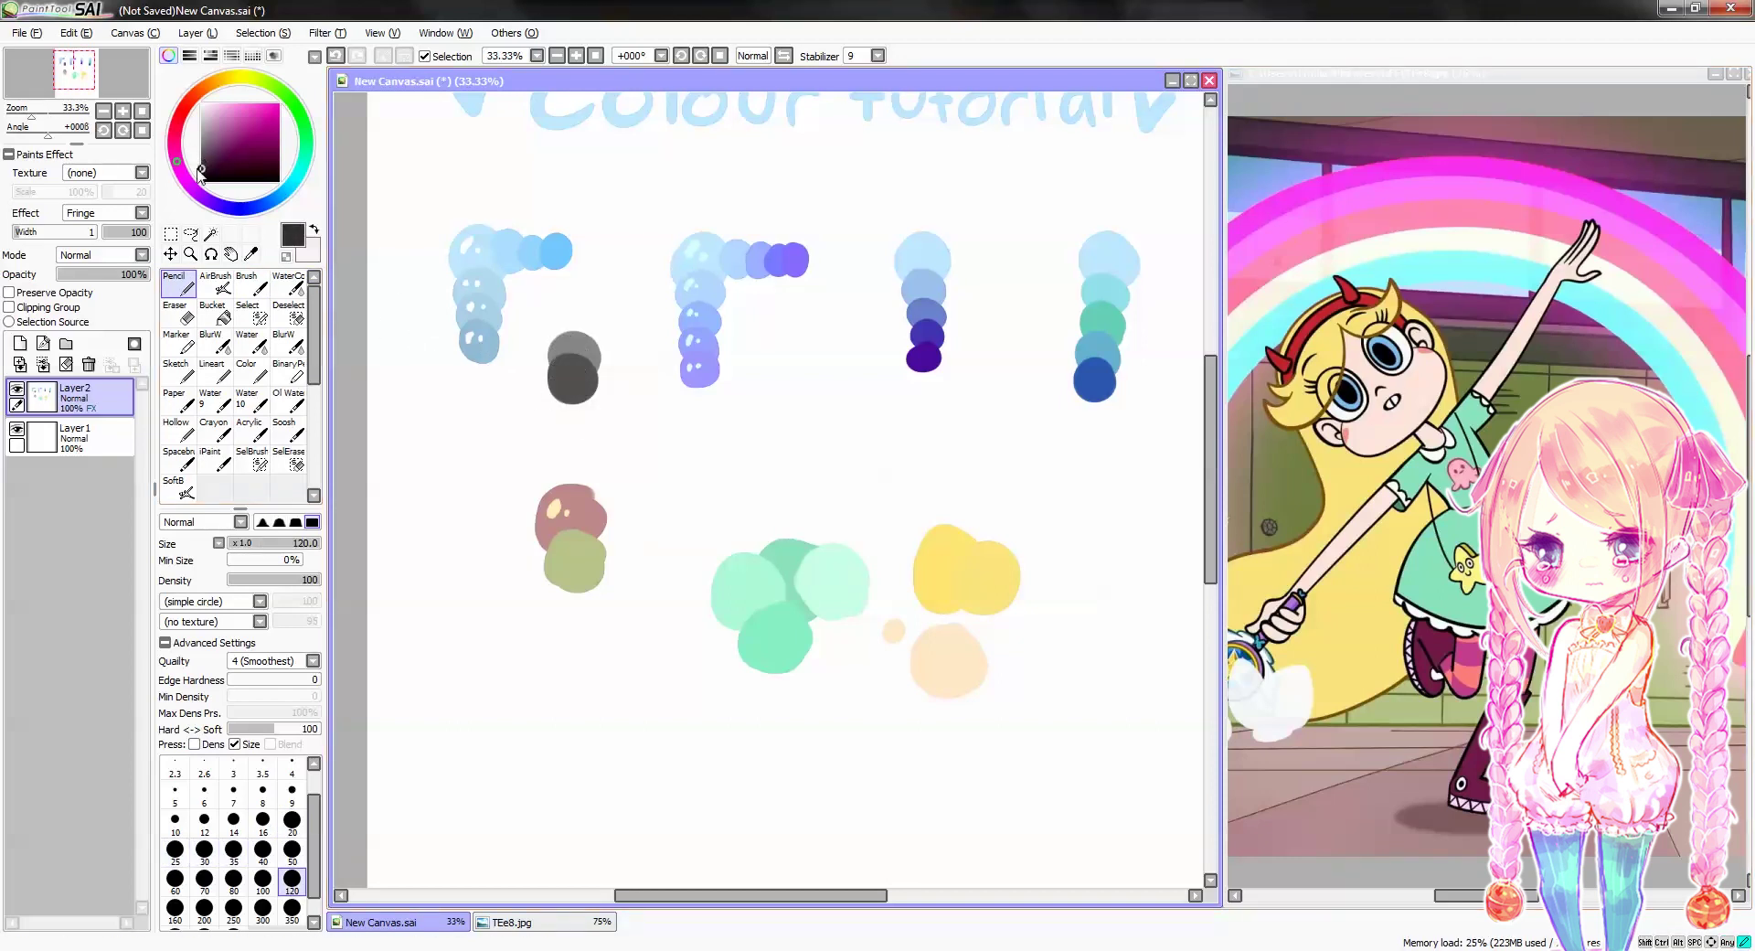
{"action": "left_click", "coordinate": [574, 411]}
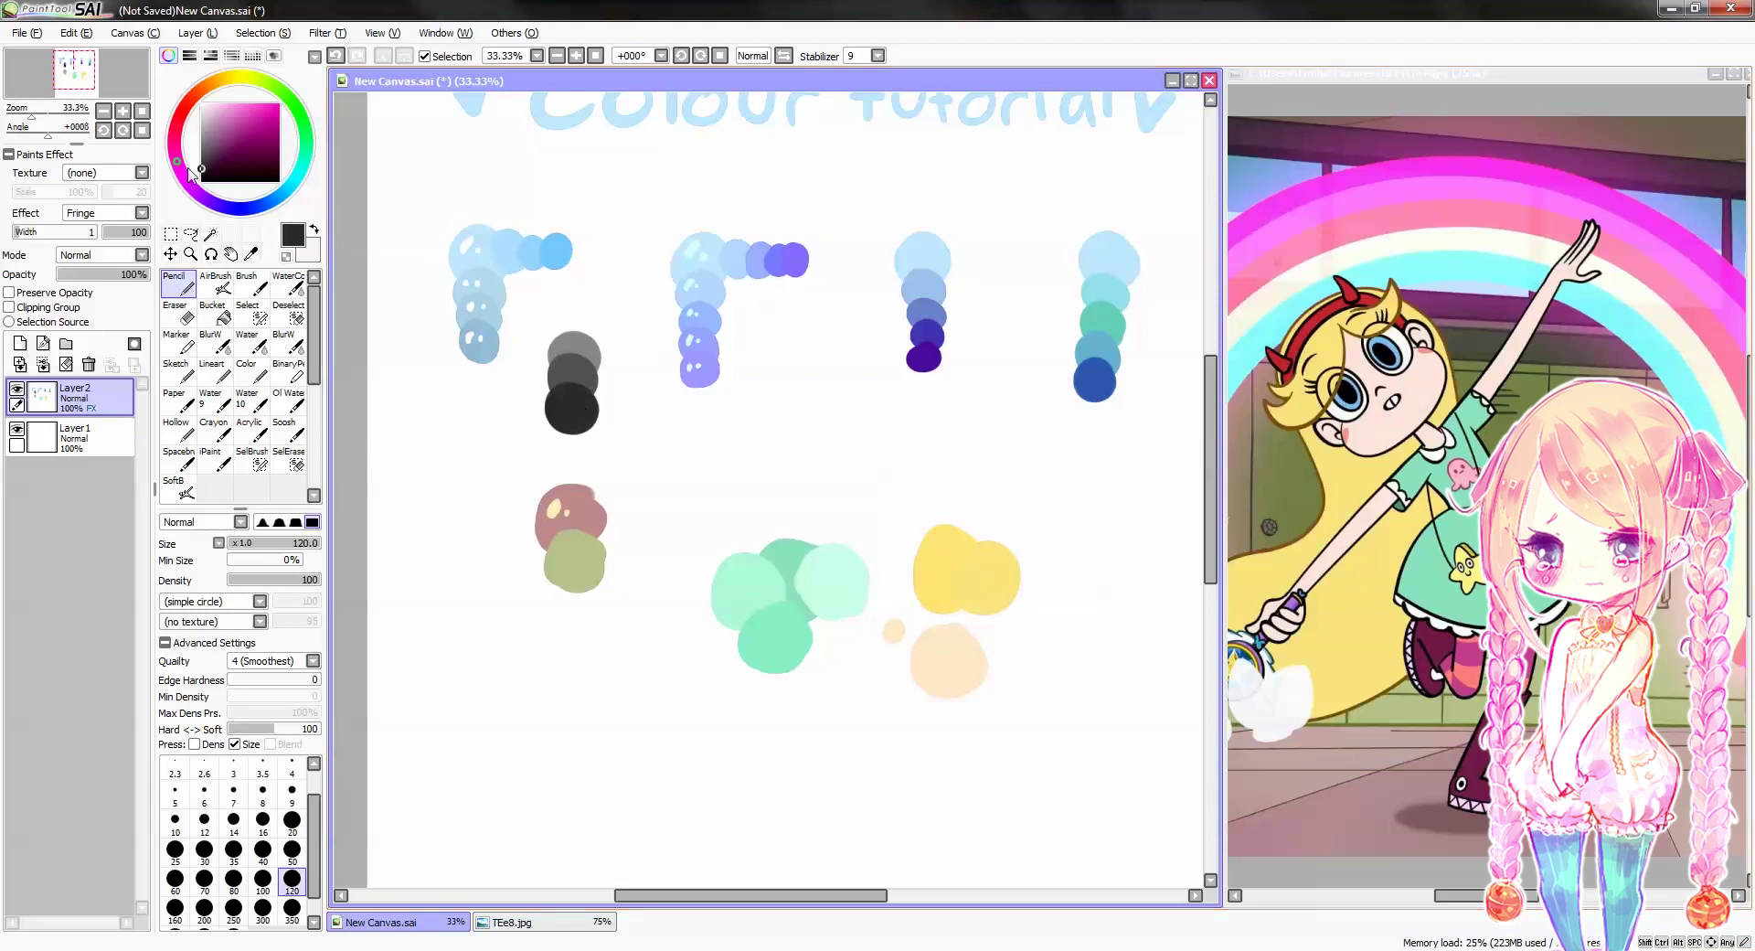
Try another mid-grey circle above the grey column and undo it
{"action": "left_click_drag", "start_coordinate": [201, 169], "coordinate": [199, 139]}
{"action": "left_click", "coordinate": [571, 318]}
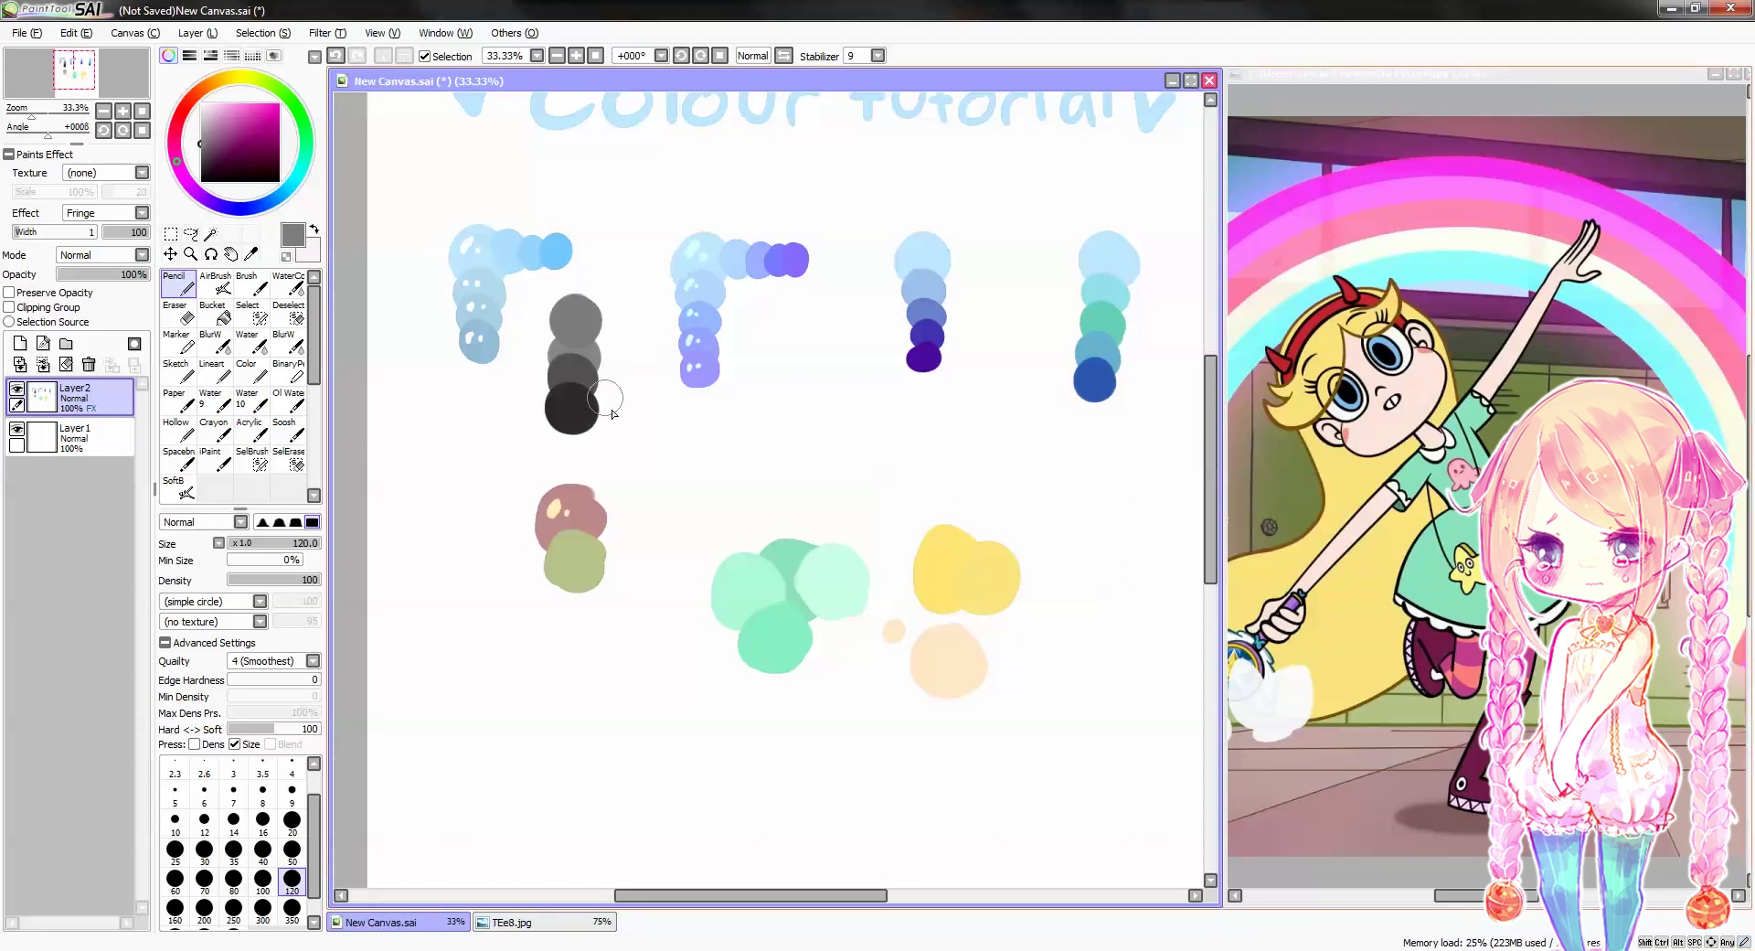
{"action": "key", "text": "ctrl+z"}
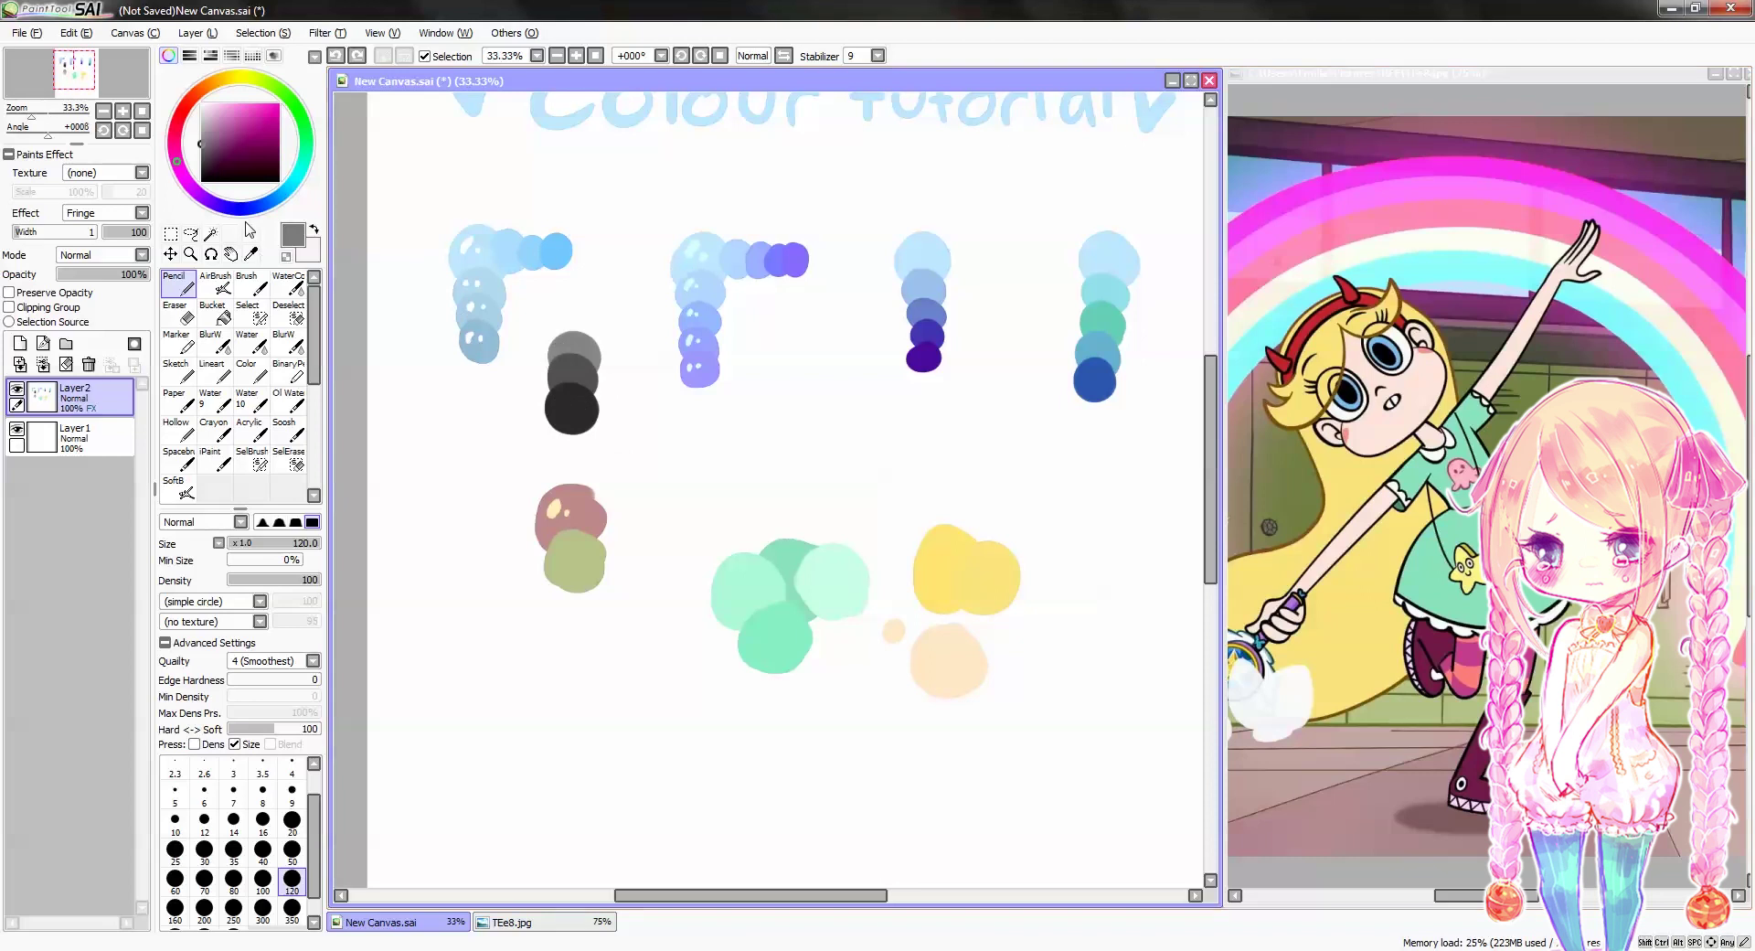
Shift the hue to purple and paint three progressively darker, more saturated purple-grey circles beside the grey column
{"action": "left_click_drag", "start_coordinate": [178, 183], "coordinate": [189, 198]}
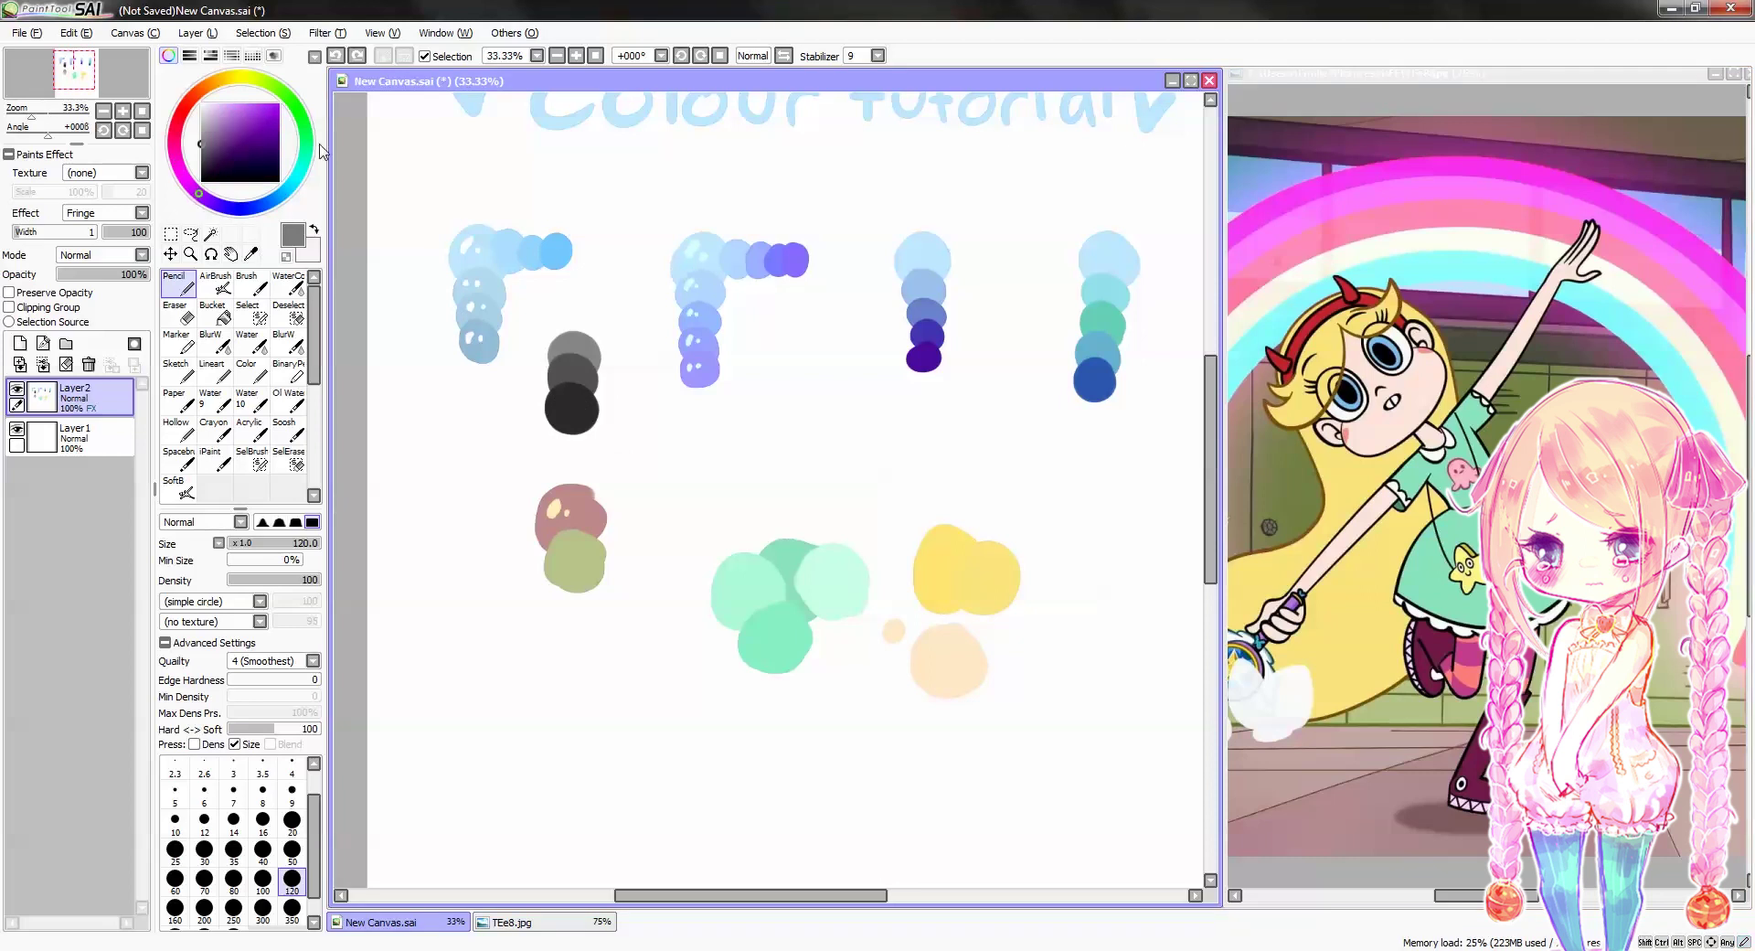
{"action": "left_click", "coordinate": [207, 149]}
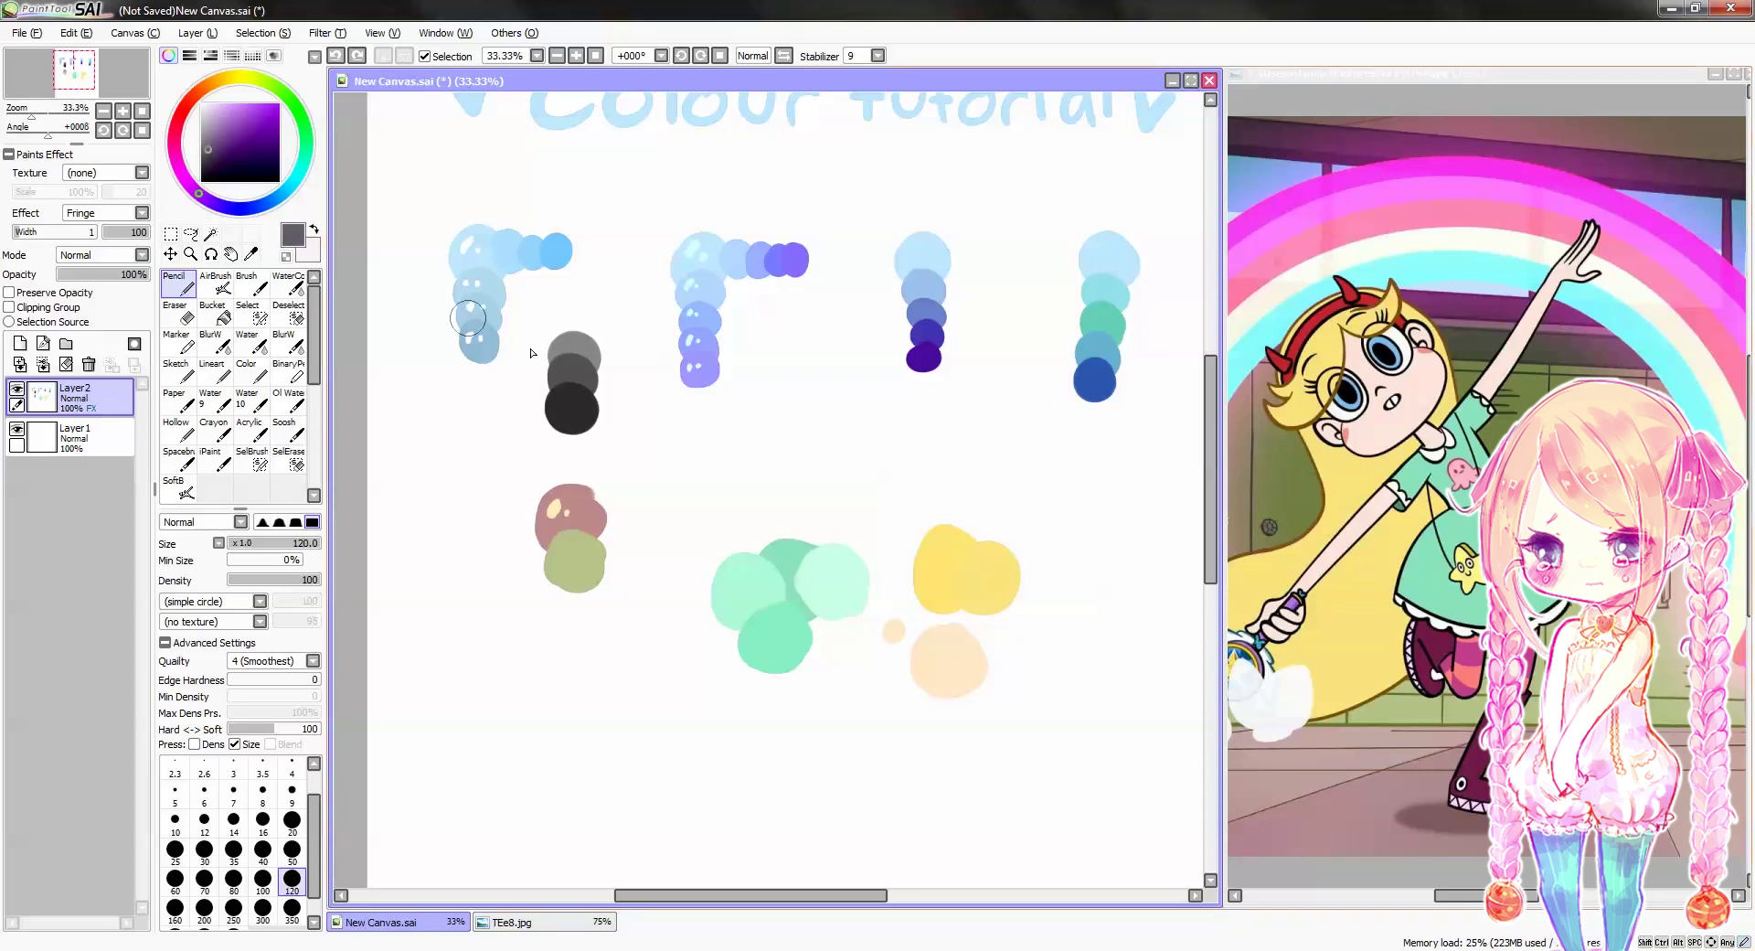
{"action": "left_click", "coordinate": [607, 398]}
{"action": "left_click", "coordinate": [212, 159]}
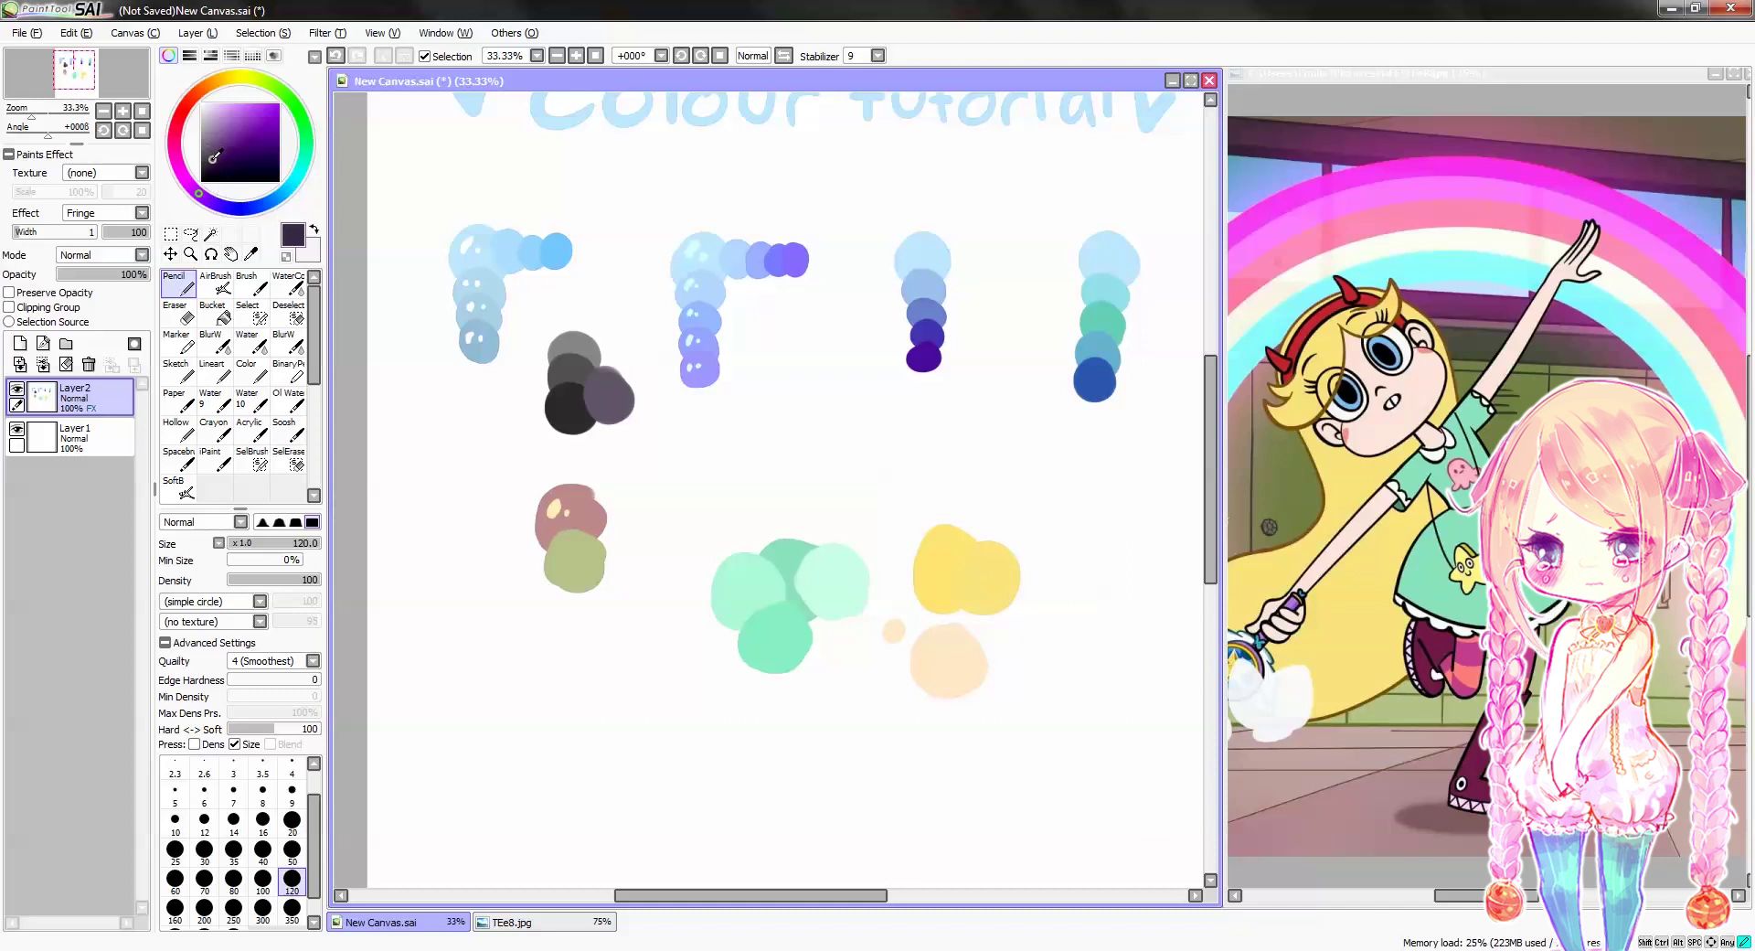
{"action": "left_click", "coordinate": [622, 421]}
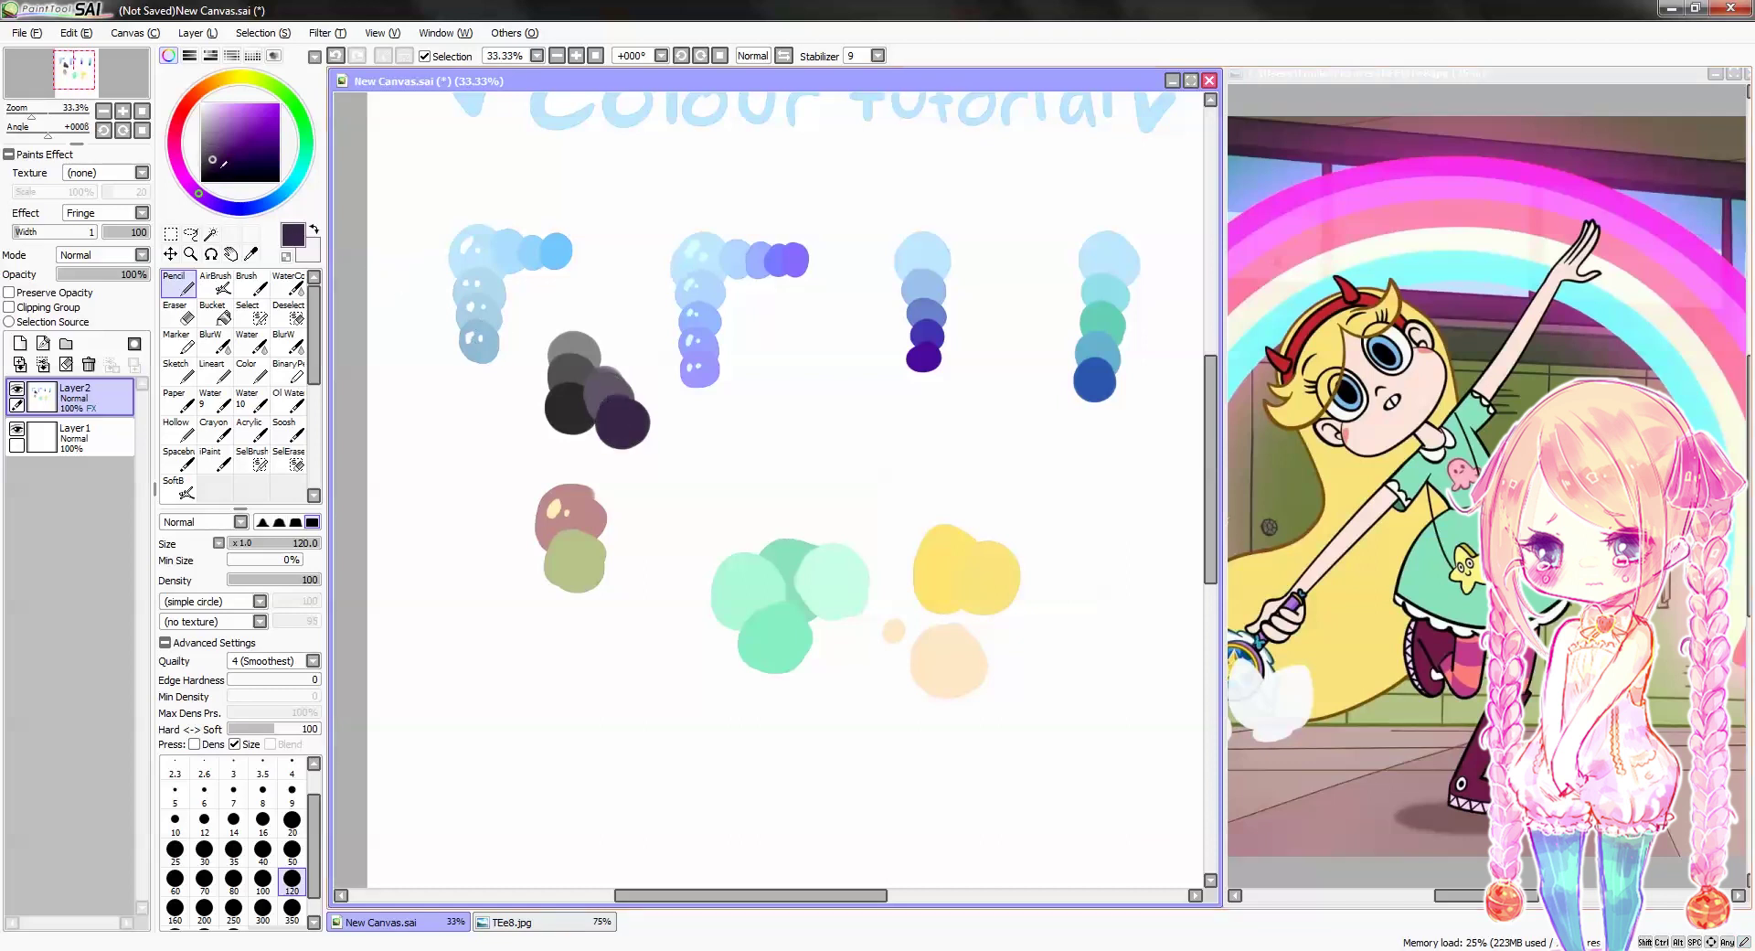
{"action": "left_click", "coordinate": [220, 168]}
{"action": "left_click", "coordinate": [617, 446]}
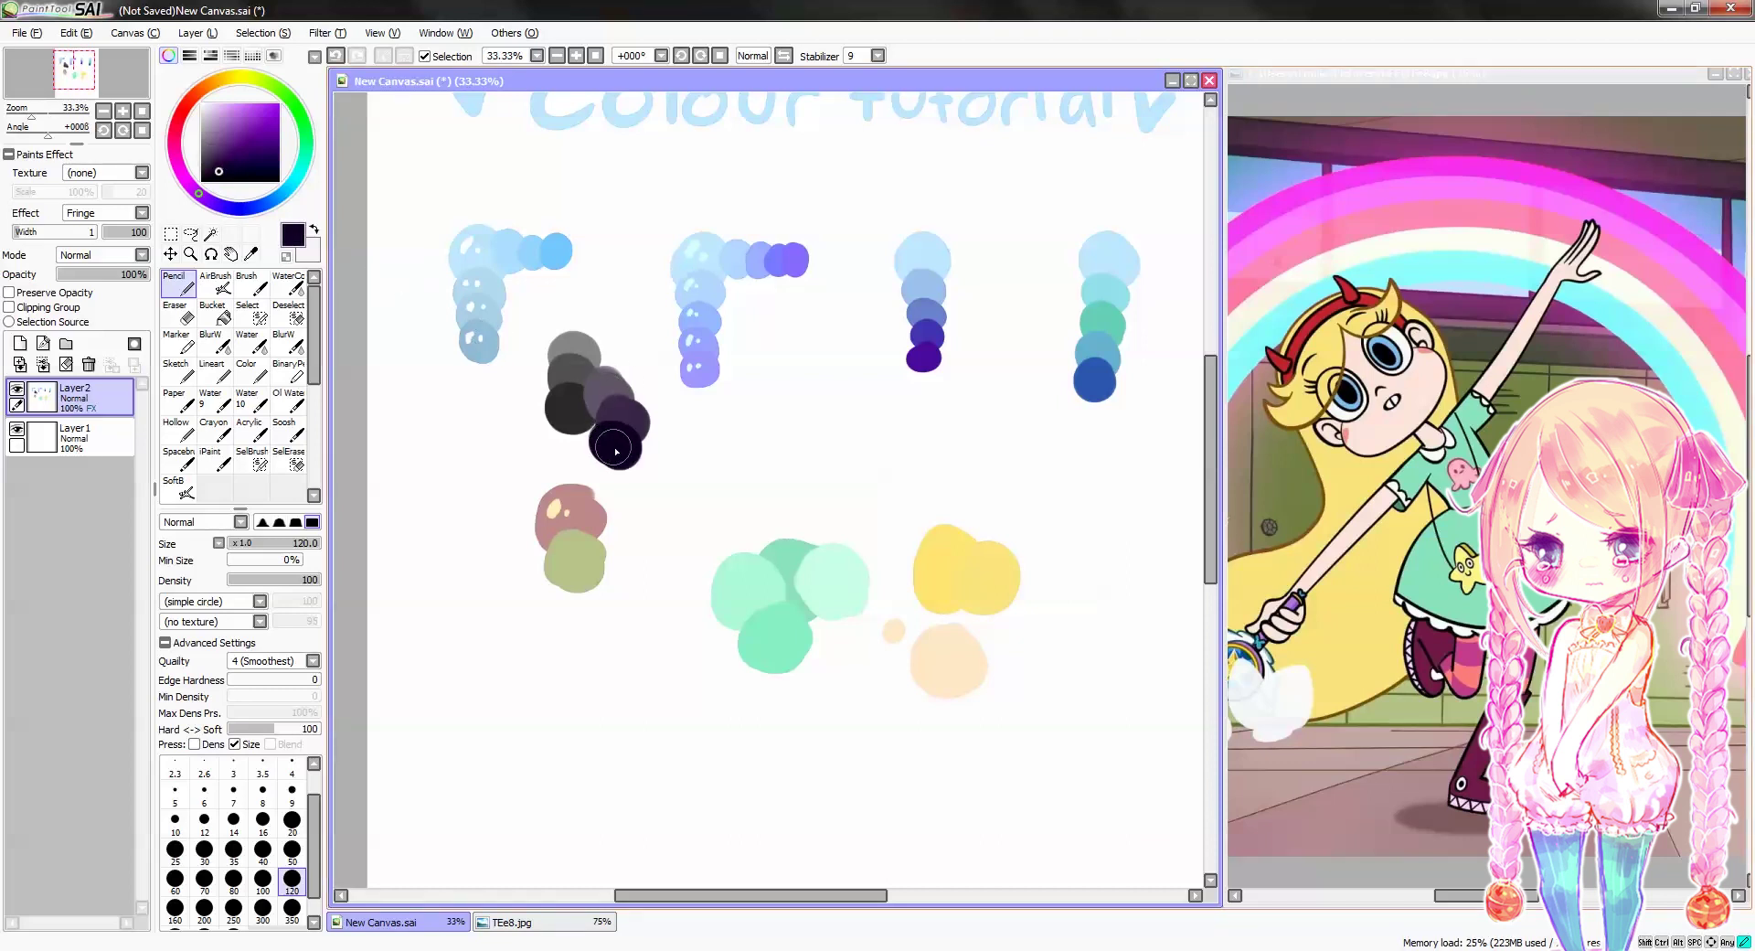
Reduce the Pencil size to 21 and try freehand strokes near the dark swatches, undoing each one
{"action": "mouse_move", "coordinate": [768, 491]}
{"action": "left_mouse_down"}
{"action": "mouse_move", "coordinate": [541, 346]}
{"action": "mouse_move", "coordinate": [702, 411]}
{"action": "mouse_move", "coordinate": [576, 324]}
{"action": "left_mouse_up"}
{"action": "key", "text": "ctrl+z"}
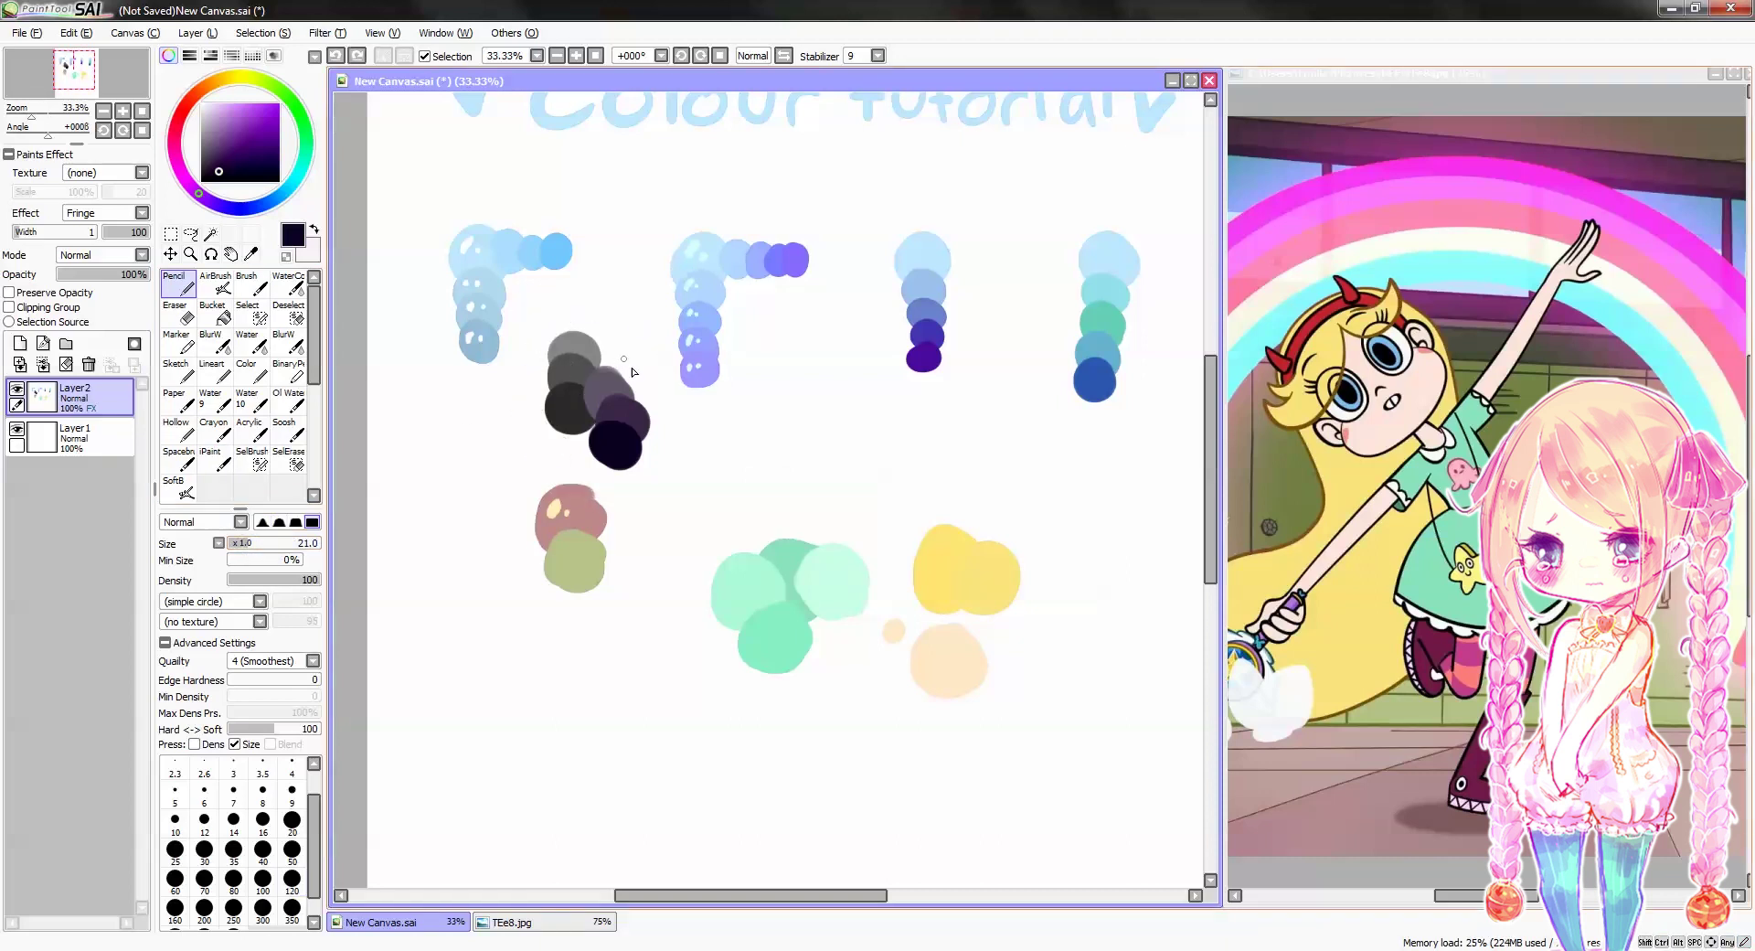
{"action": "left_click_drag", "start_coordinate": [795, 444], "coordinate": [821, 433]}
{"action": "key", "text": "ctrl+z"}
{"action": "scroll", "coordinate": [621, 383], "scroll_direction": "down", "scroll_amount": 1}
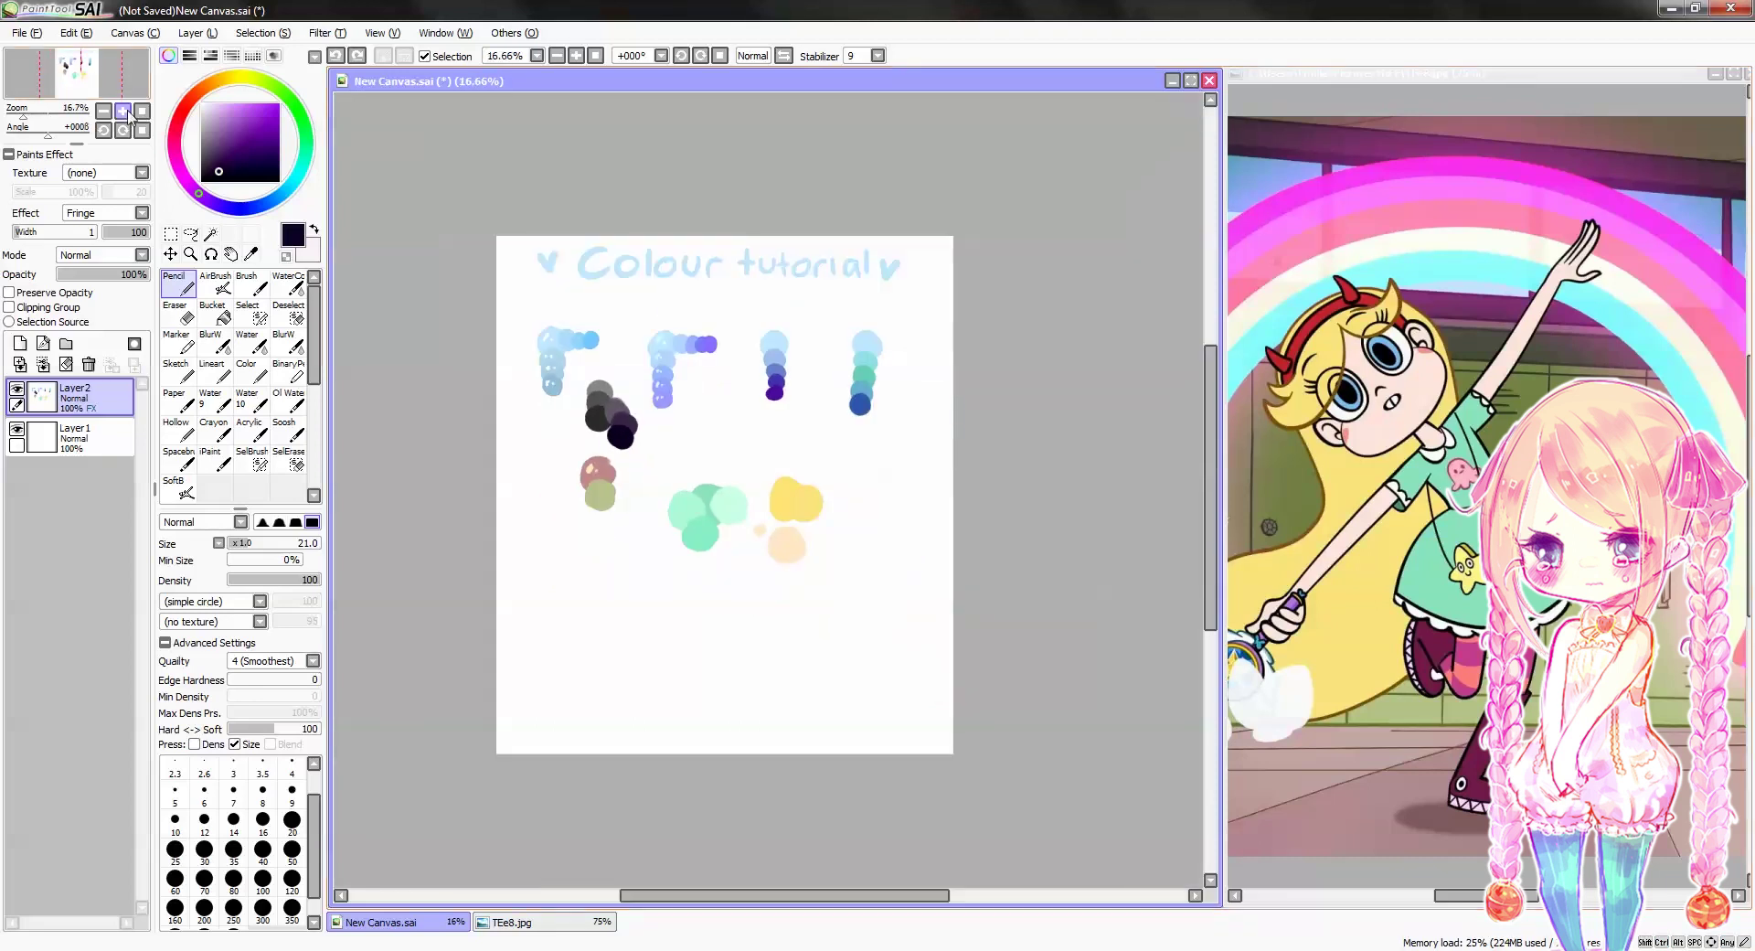
{"action": "scroll", "coordinate": [554, 370], "scroll_direction": "up", "scroll_amount": 1}
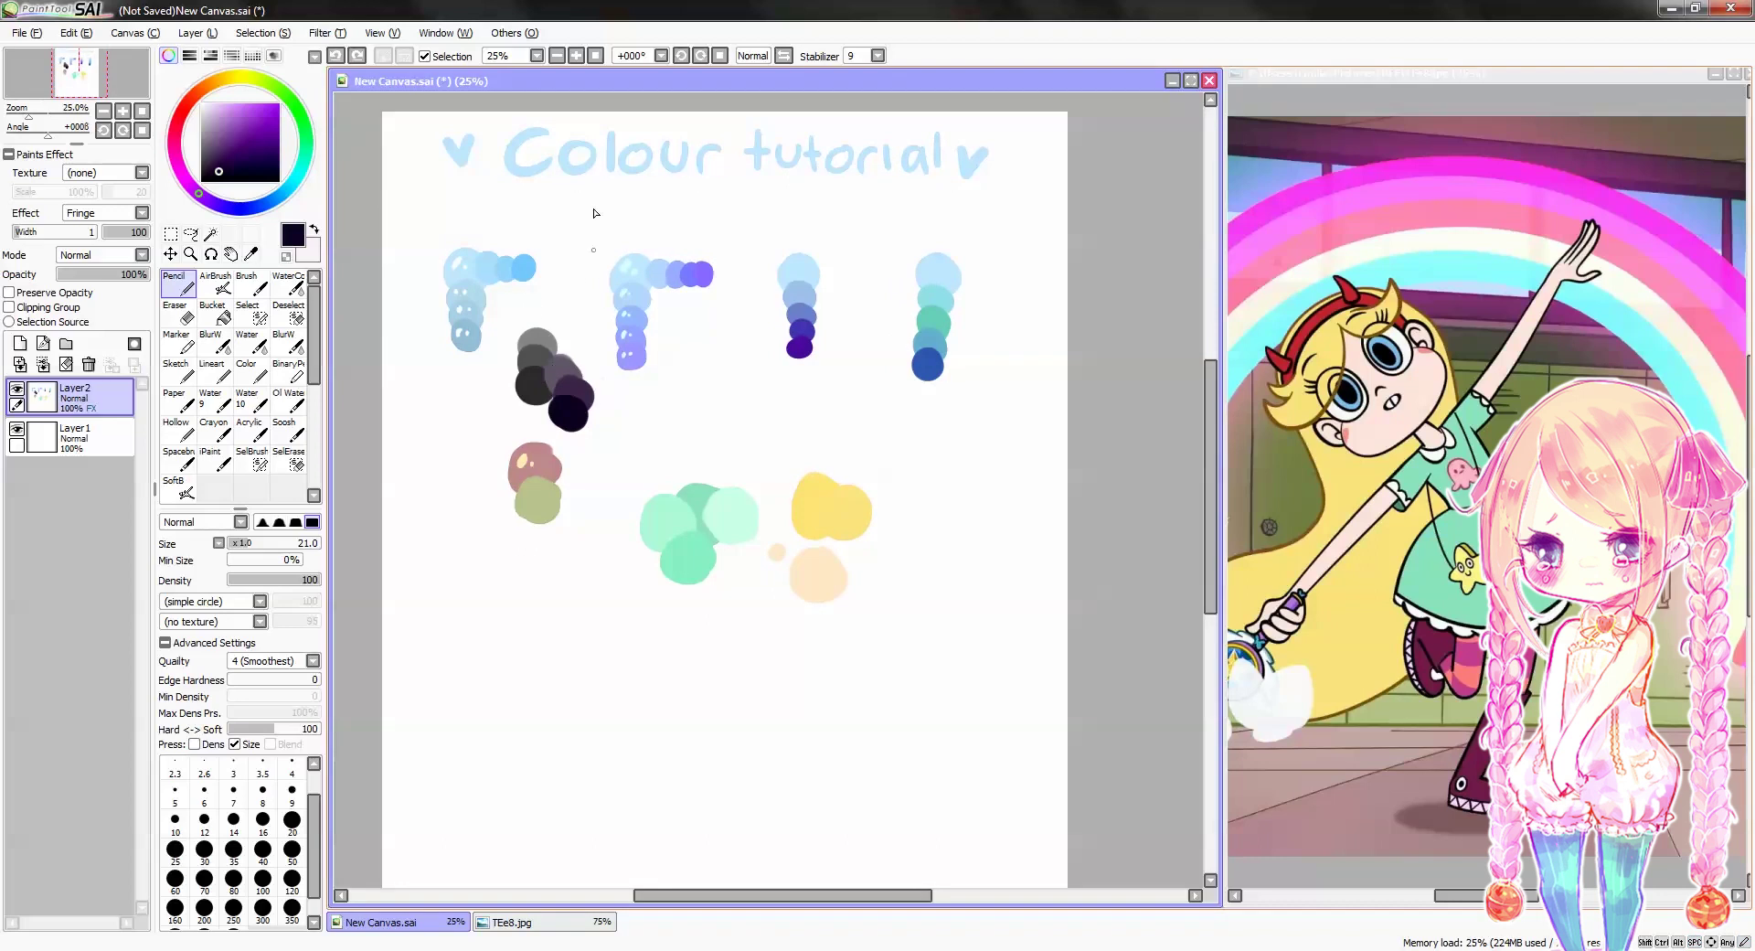
{"action": "key", "text": "shift"}
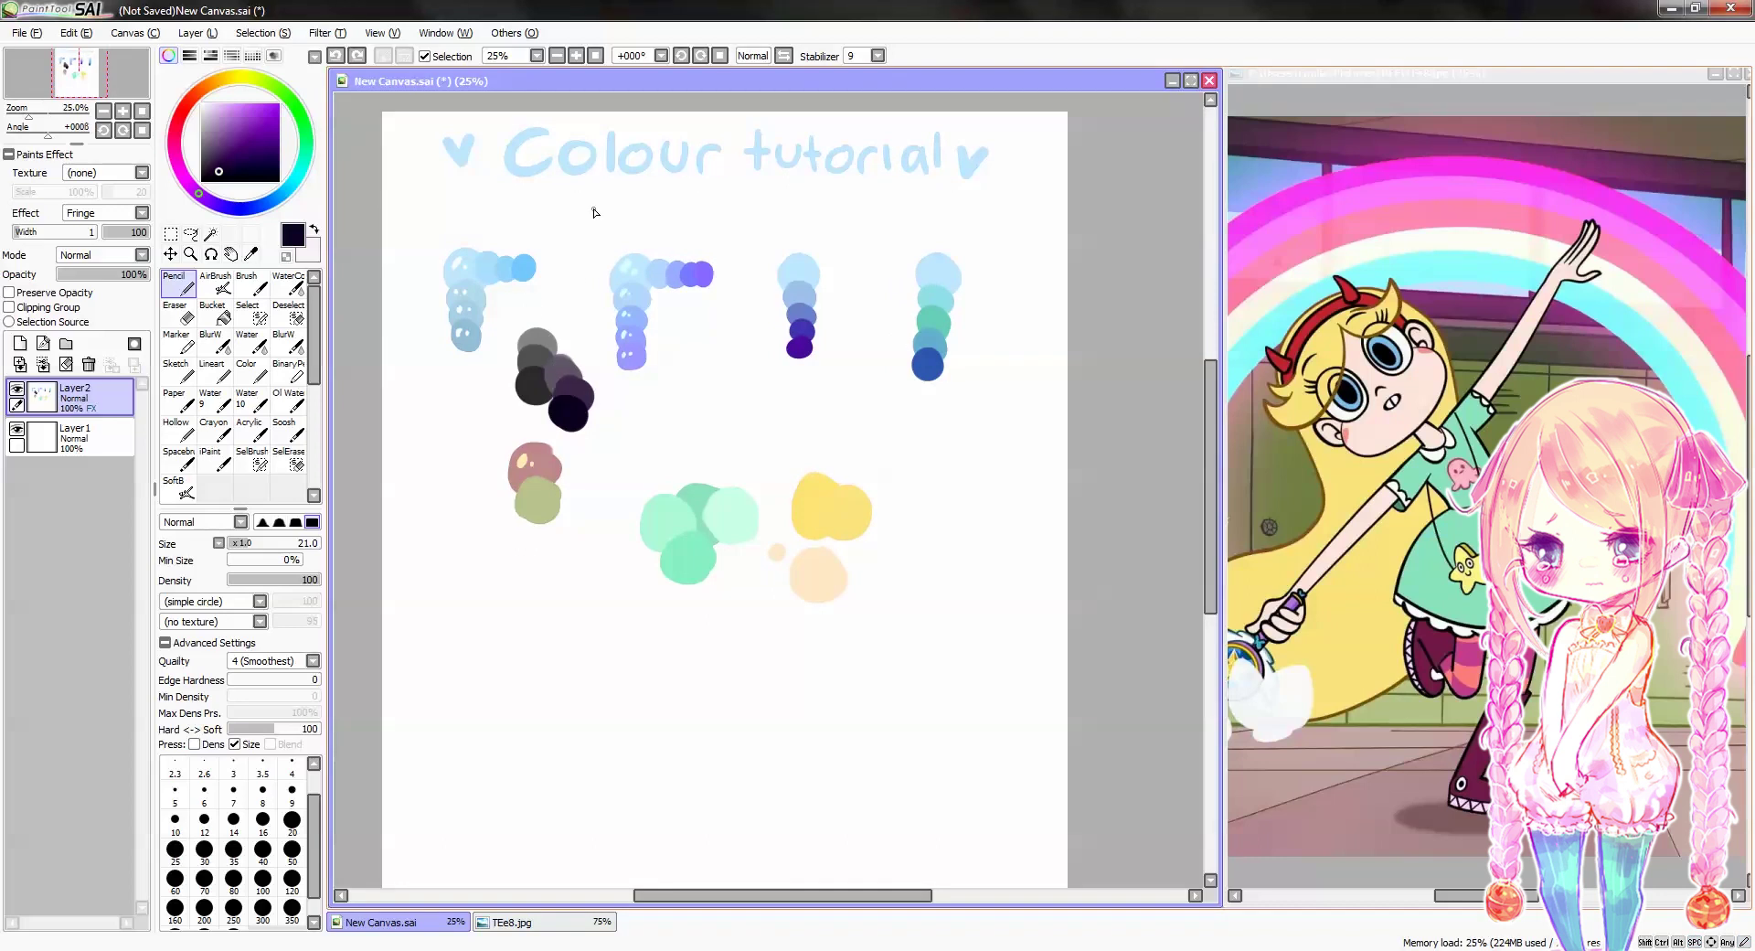